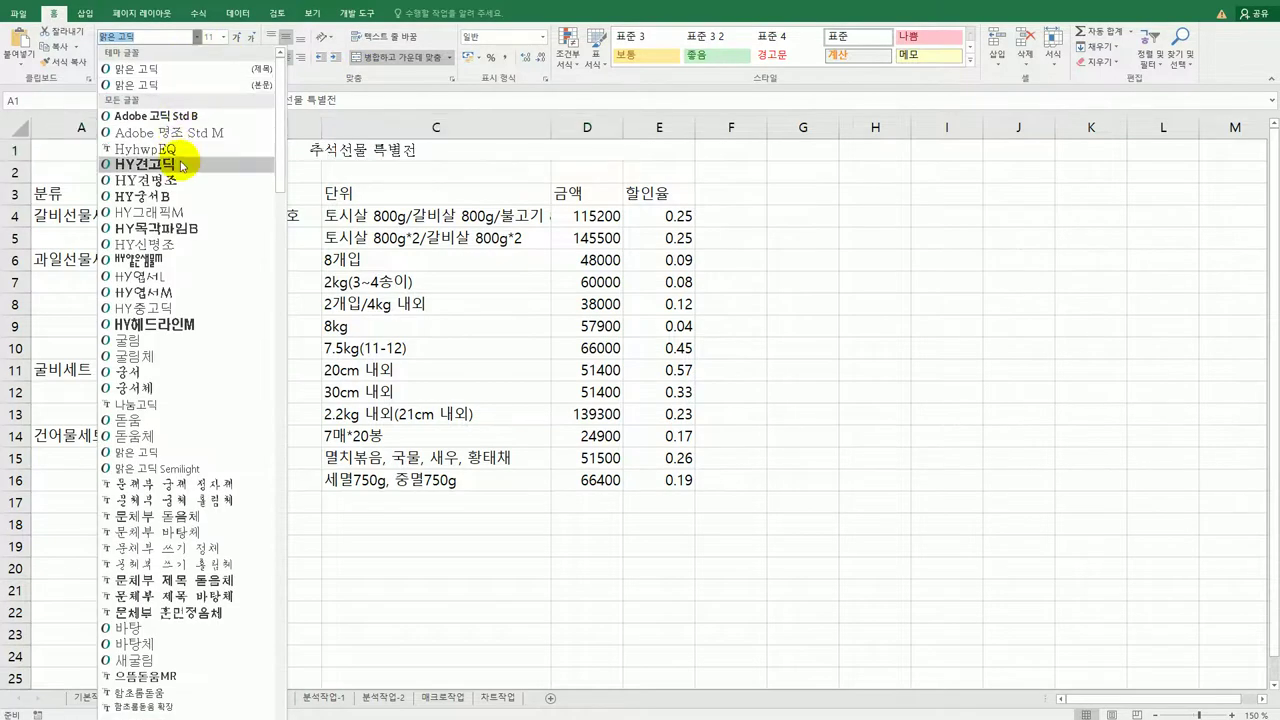
- Format the merged title in row 1 with the HY견고딕 font, size 20 and the standard orange font colour
left_click(180, 163)
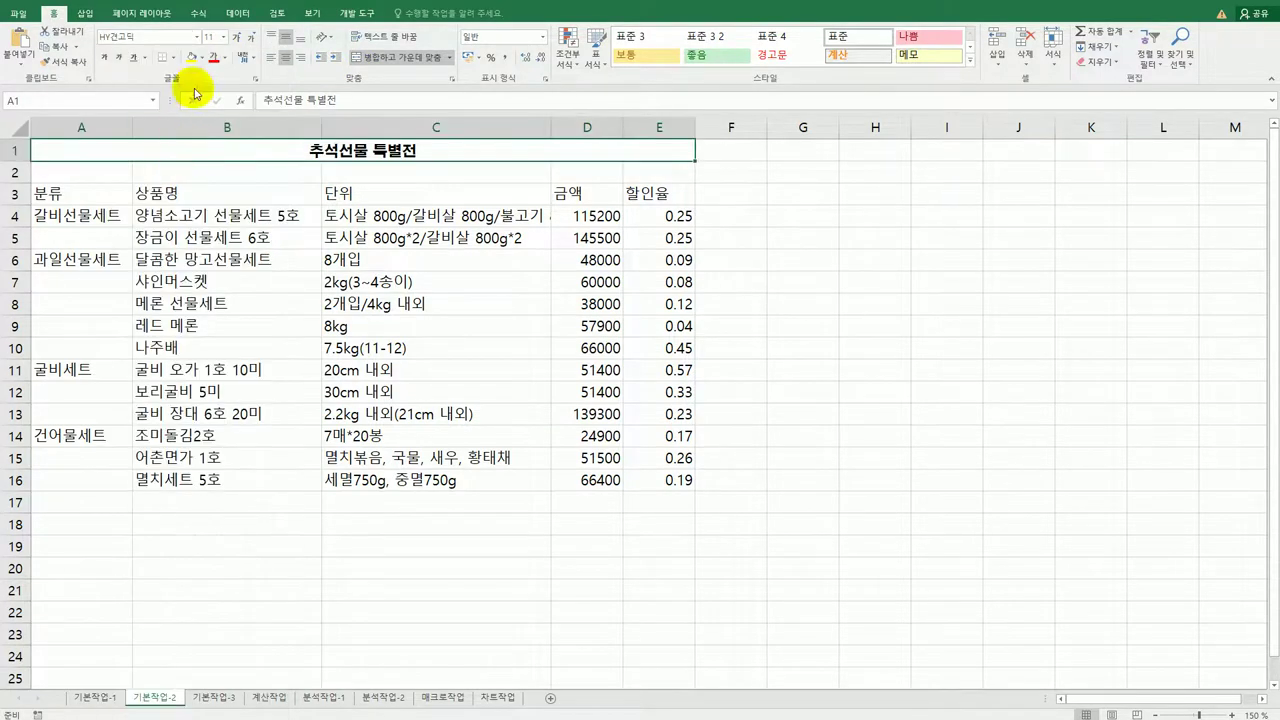
left_click(224, 37)
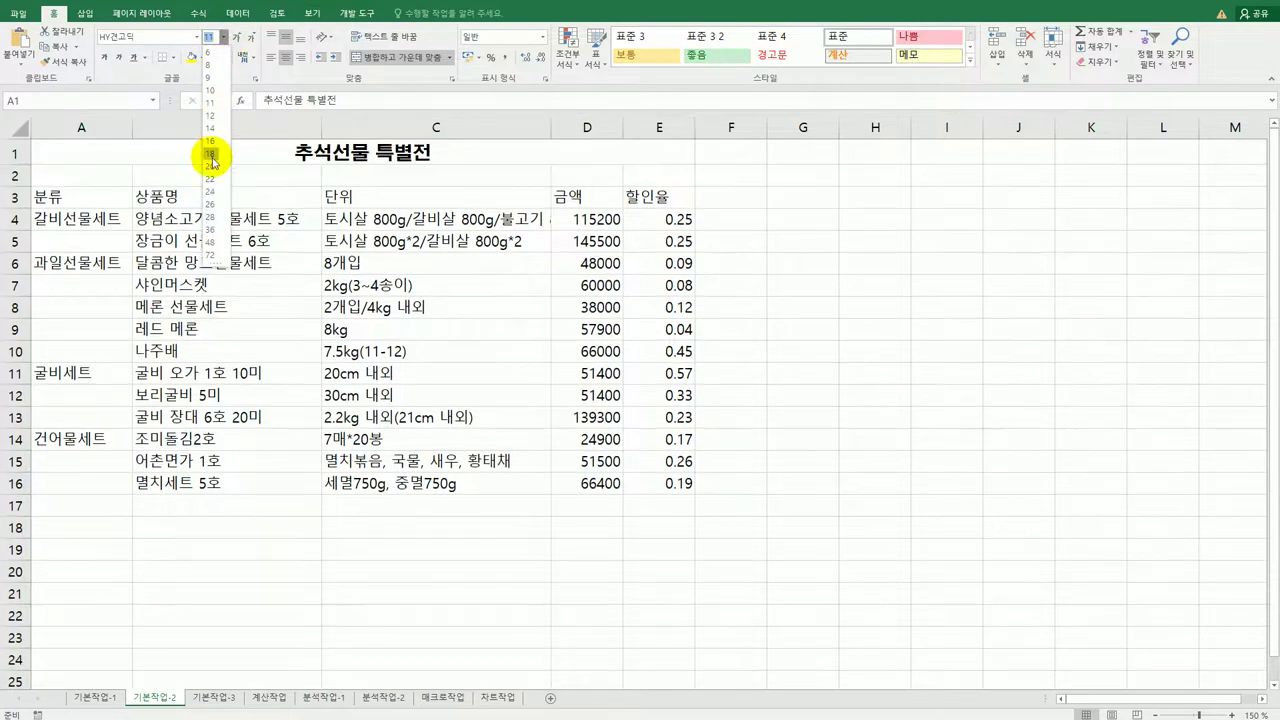
left_click(209, 166)
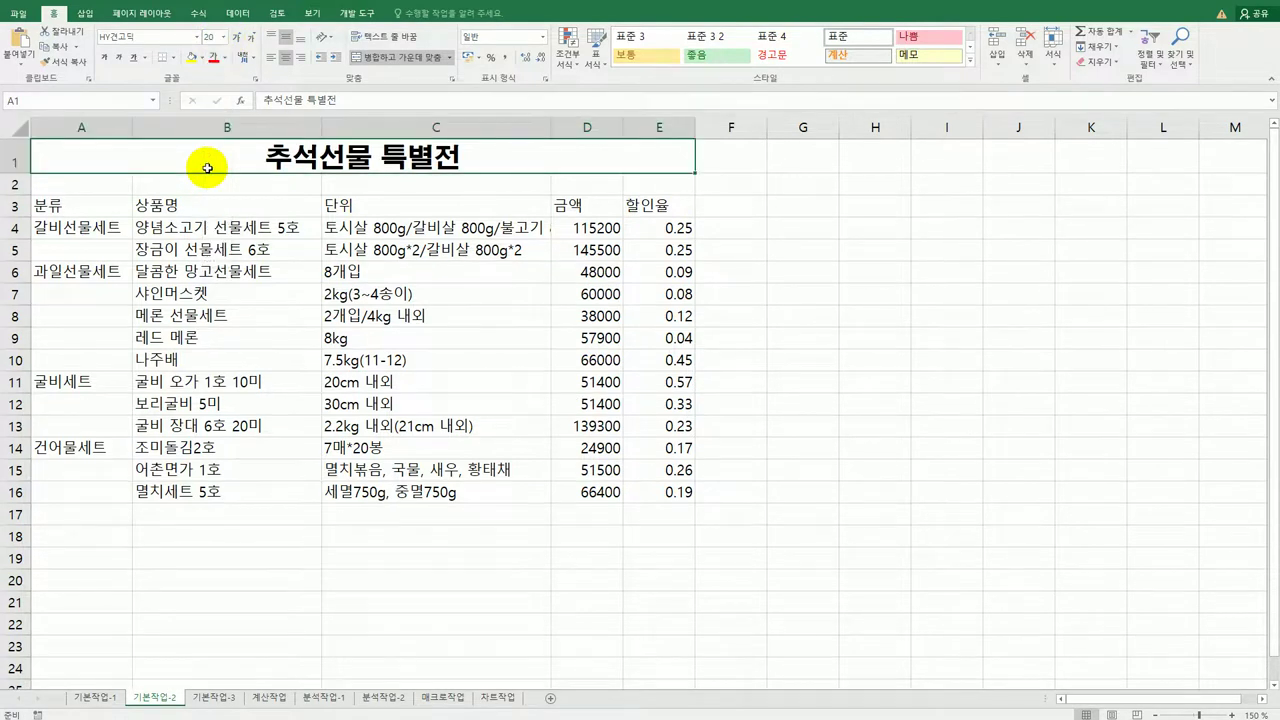
left_click(227, 59)
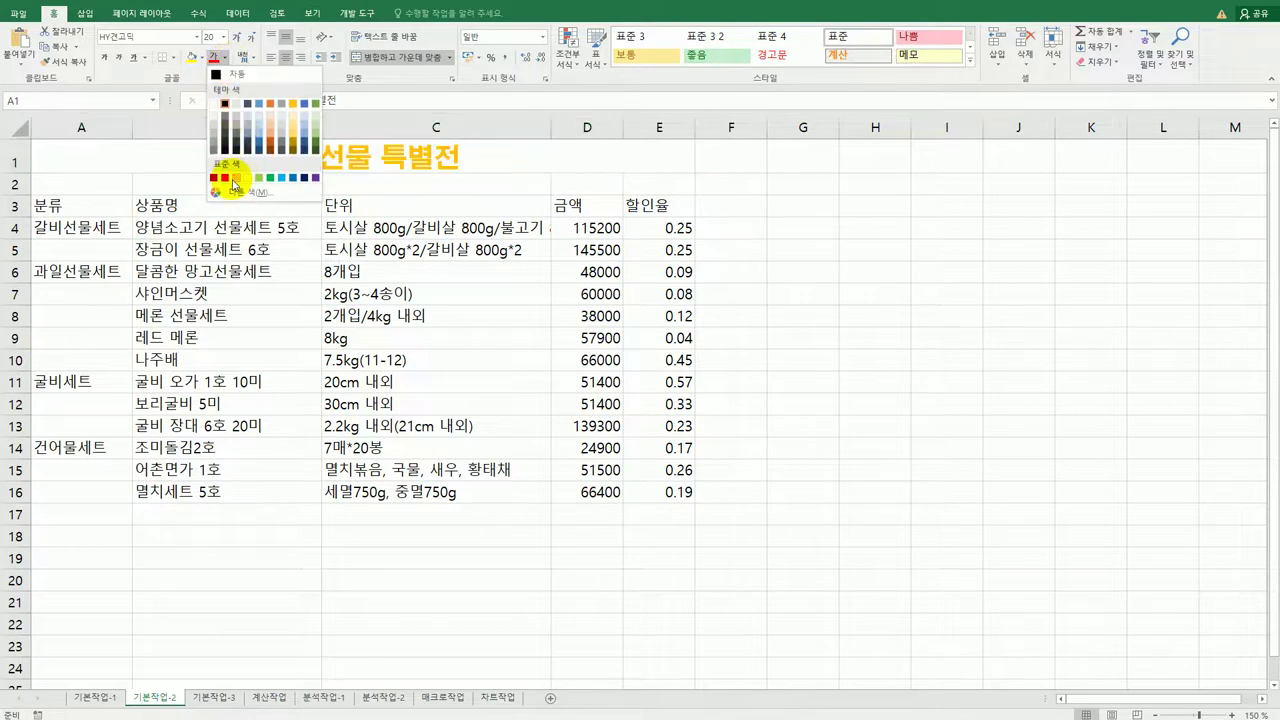
left_click(235, 178)
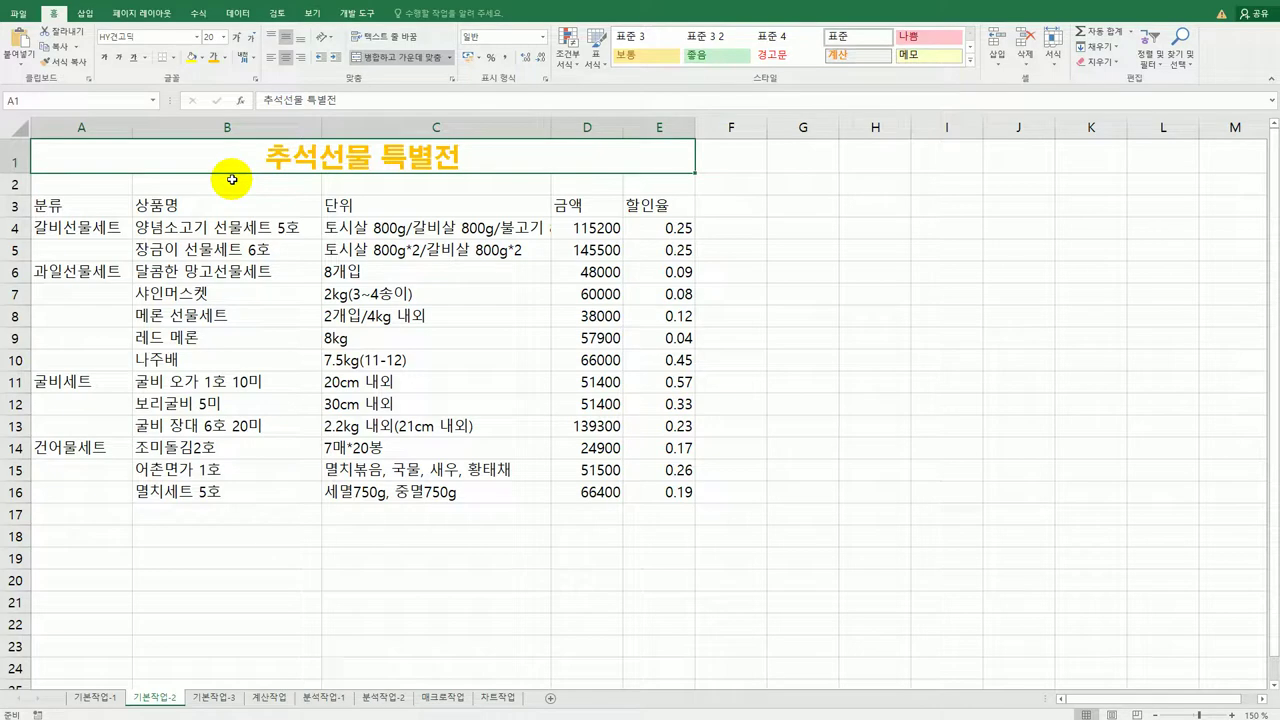
- Set the height of row 1 to 30
left_click(15, 155)
right_click(15, 152)
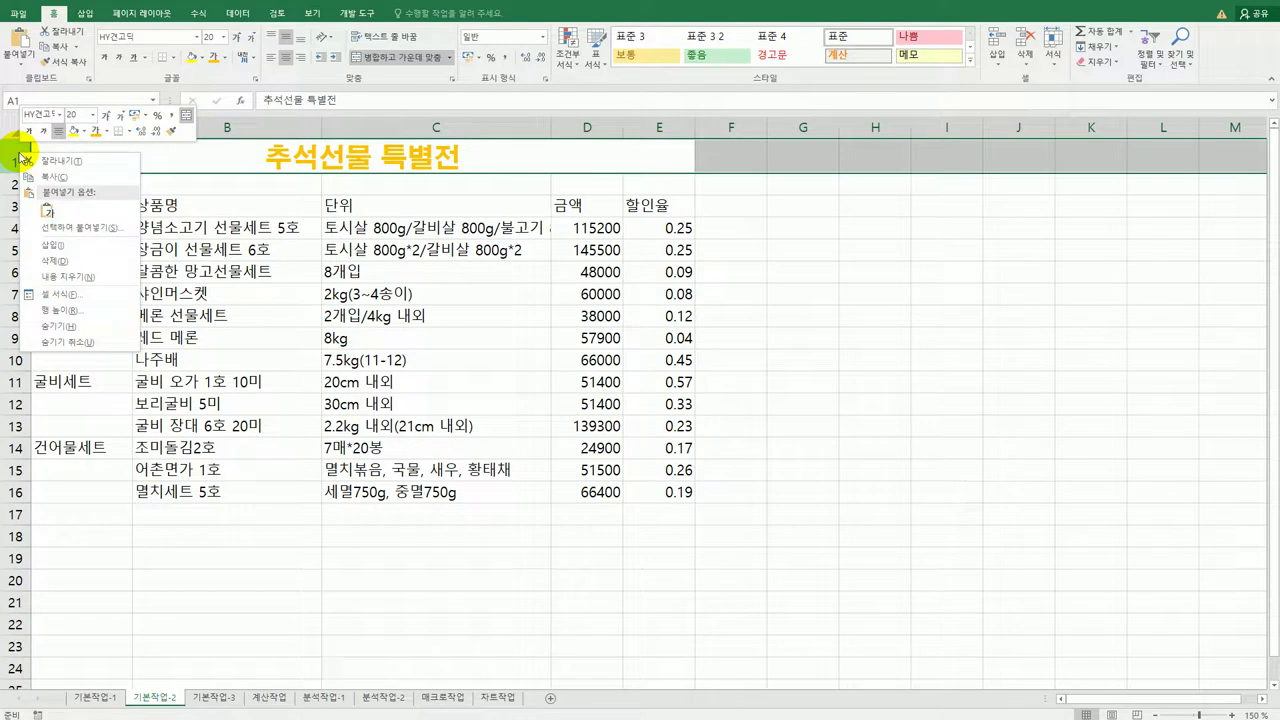
left_click(97, 319)
type("30")
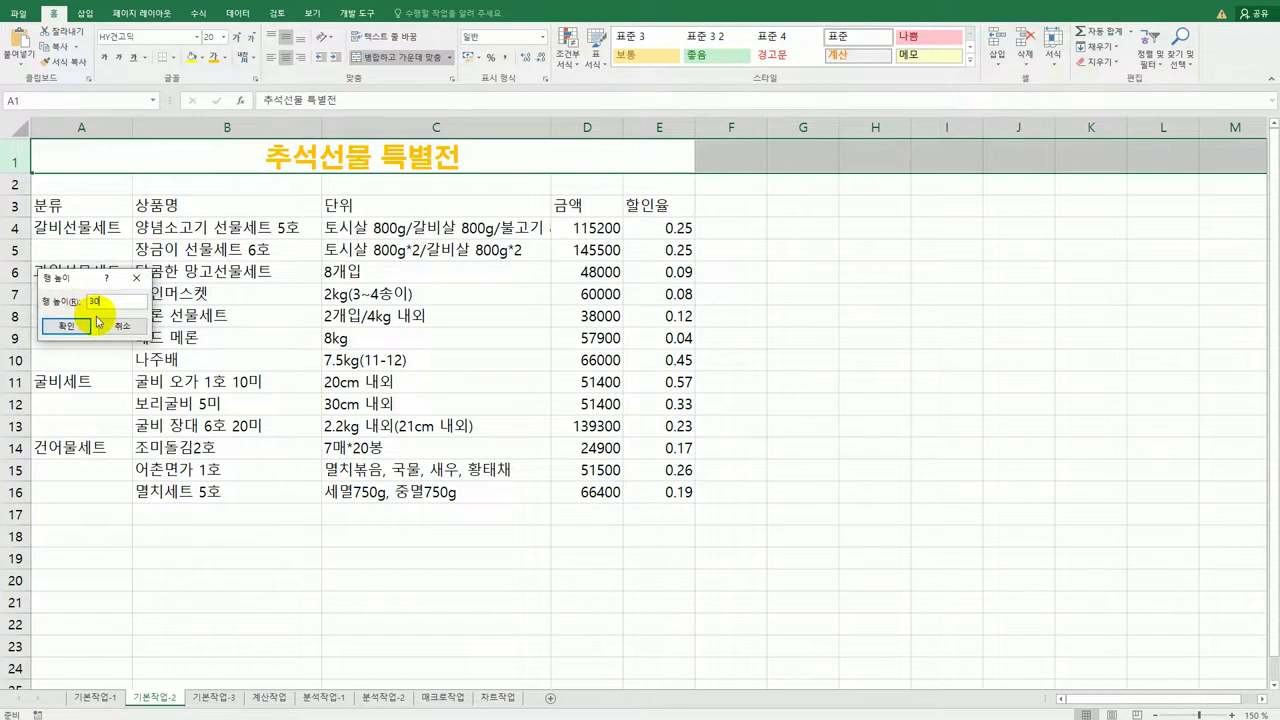
left_click(78, 323)
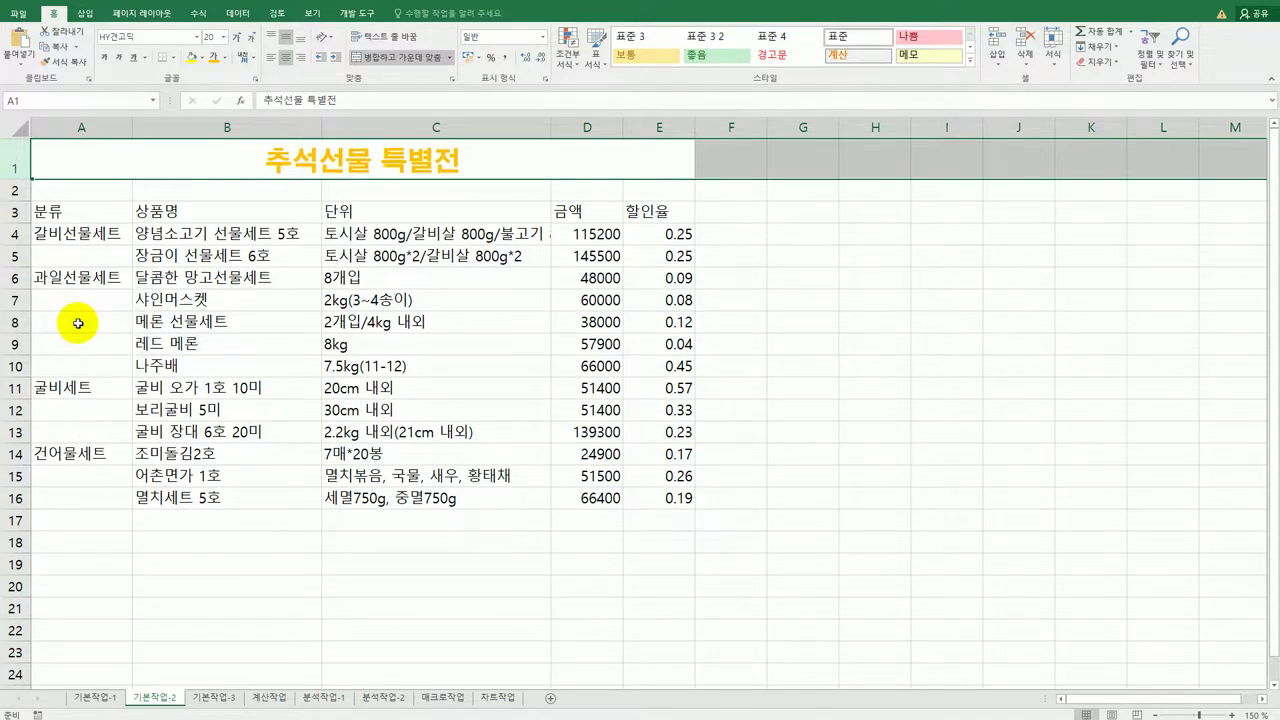
- Insert the special character ♥ in front of the title text 추석선물 특별전 in A1
double_click(236, 157)
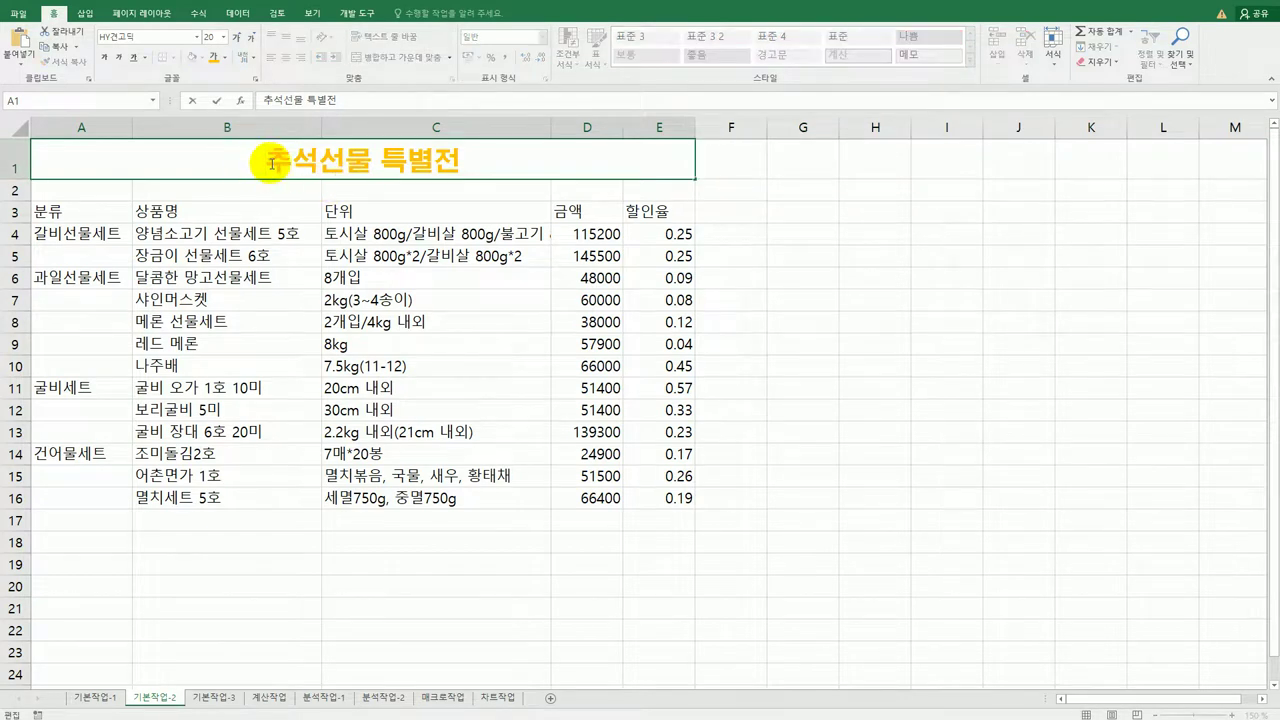
type("ㅁ")
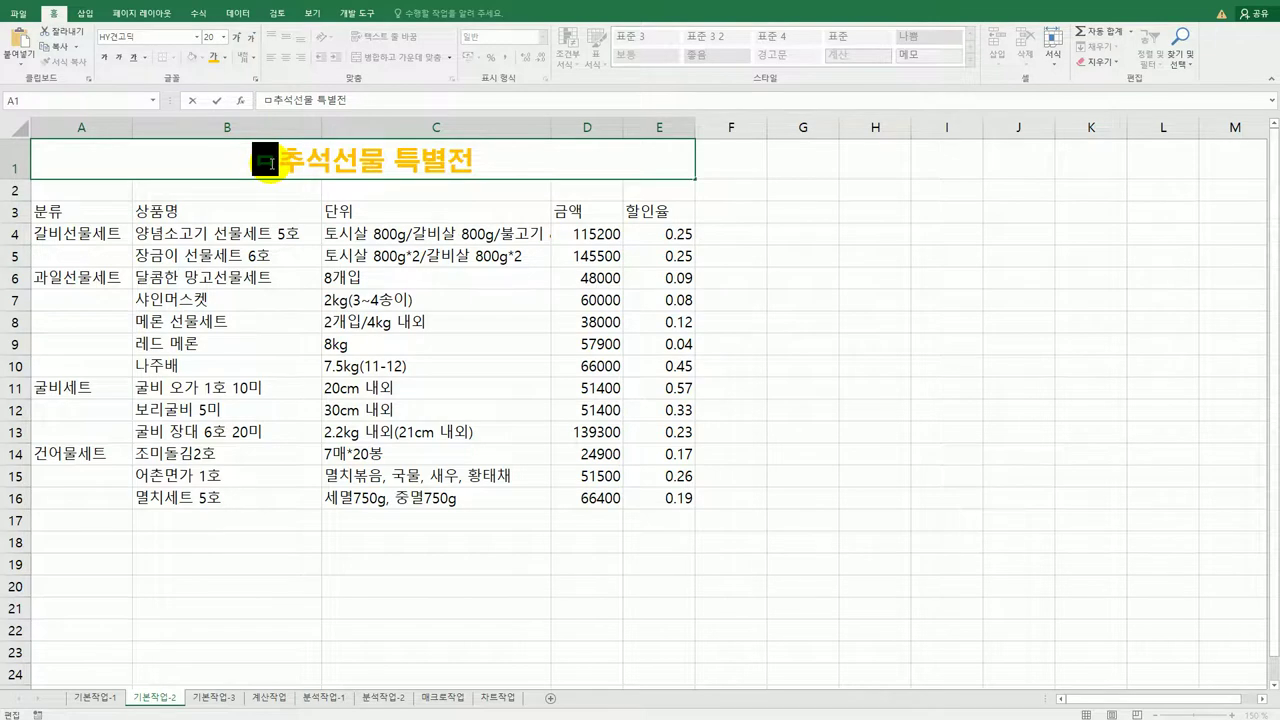
key("Hangul_Hanja")
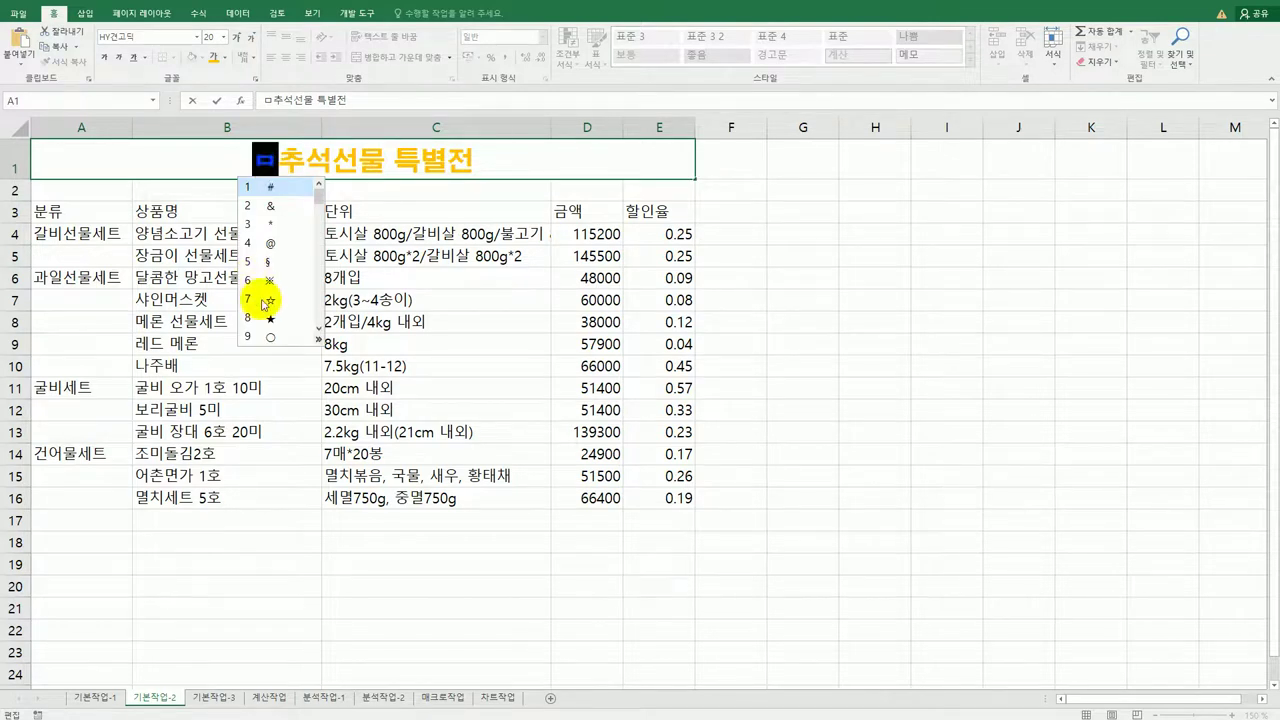
left_click(317, 338)
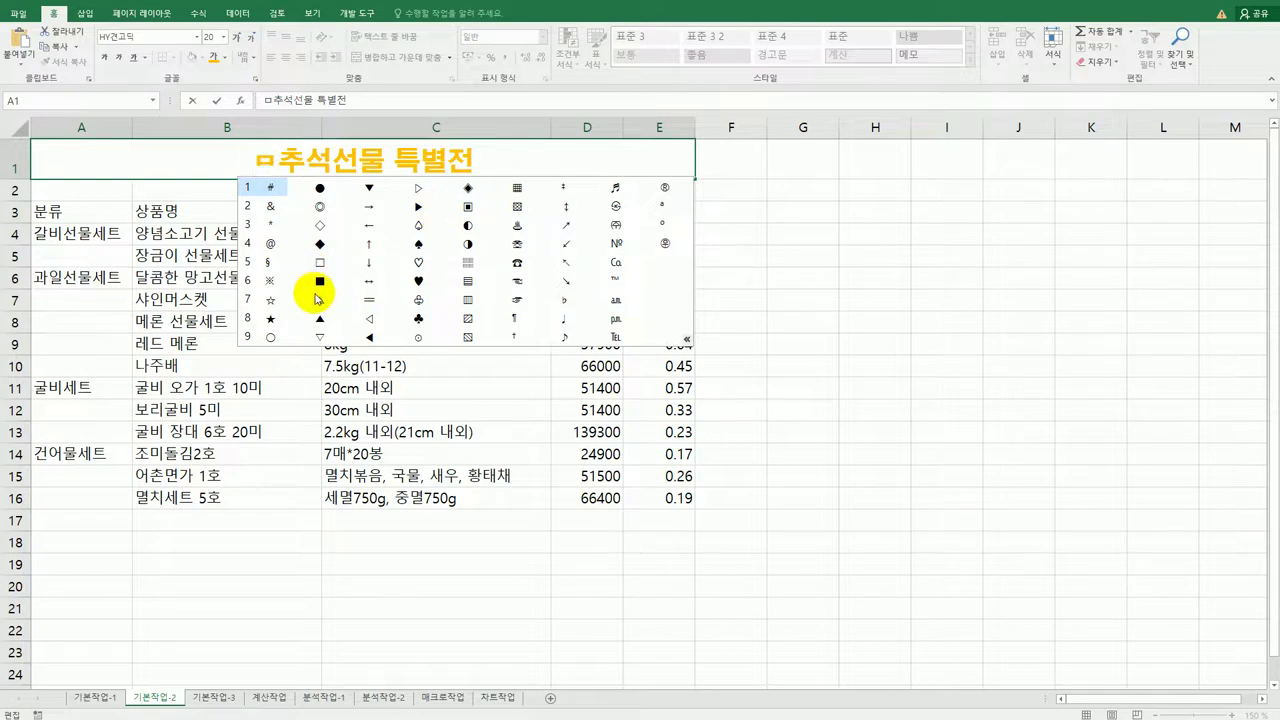
left_click(419, 281)
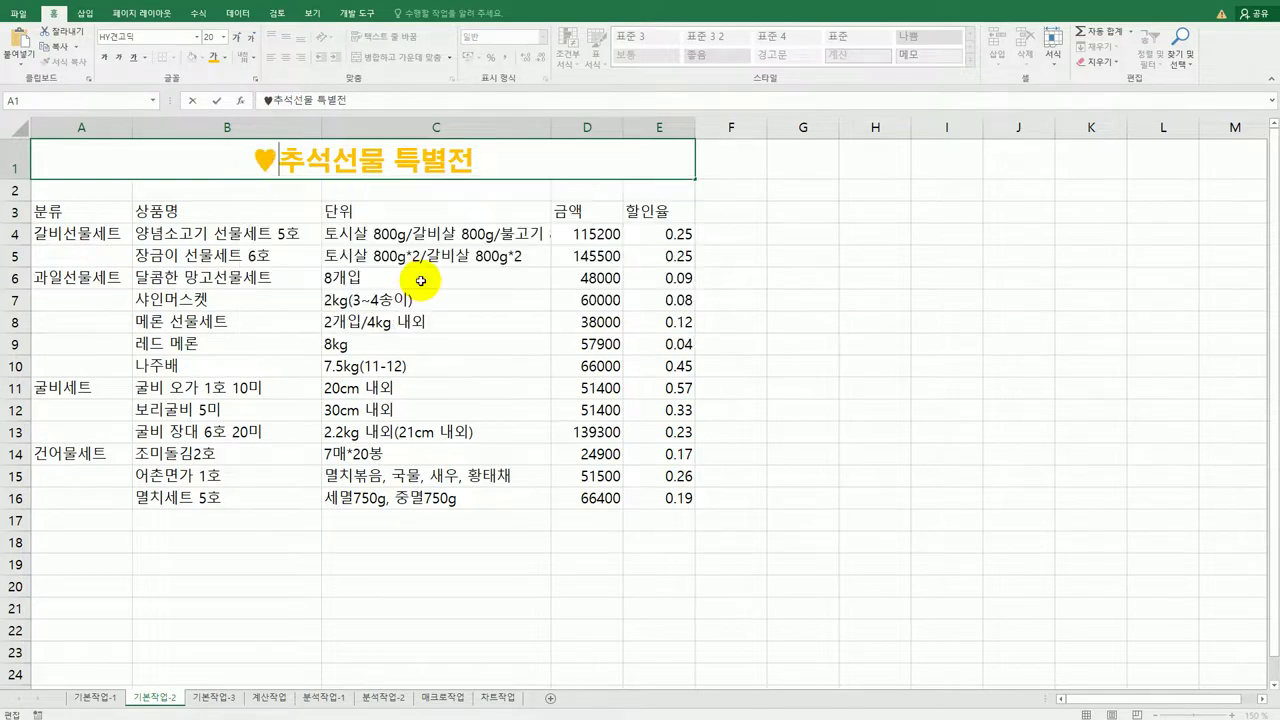
- Add the special character ♥ at the end of the title text in A1 and commit the entry
left_click(497, 163)
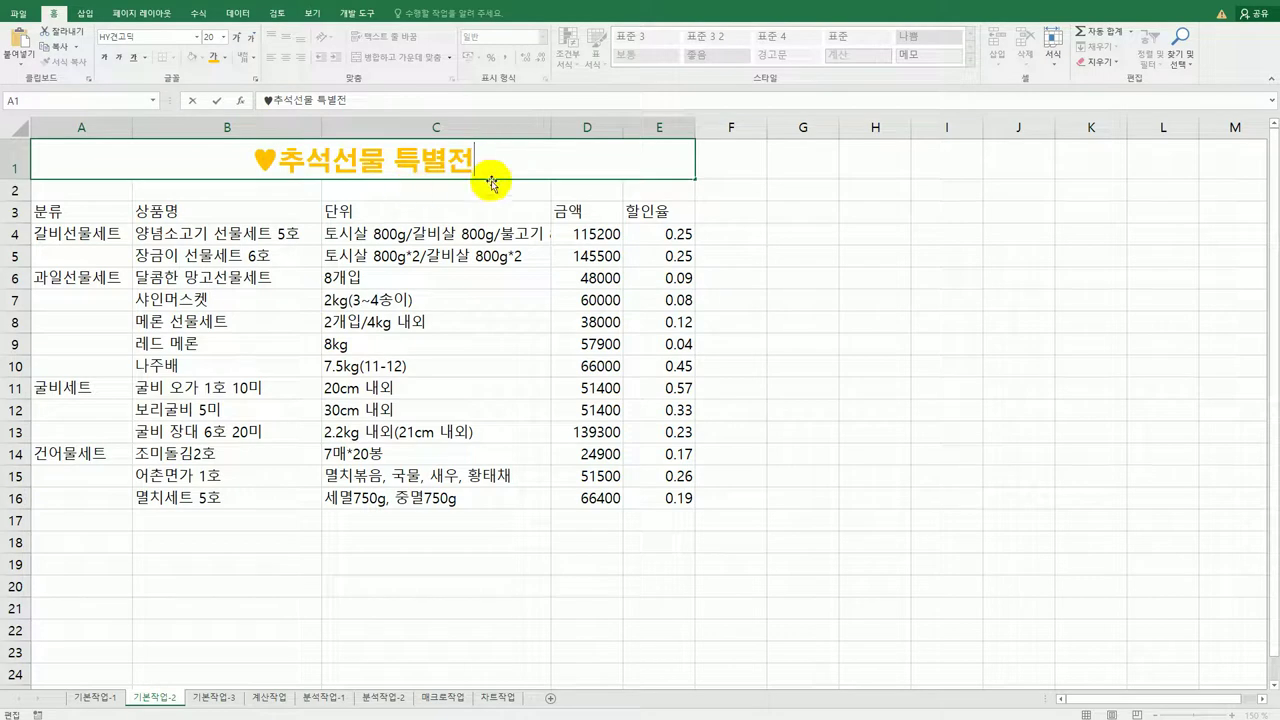
type("ㅁ")
key("Hangul_Hanja")
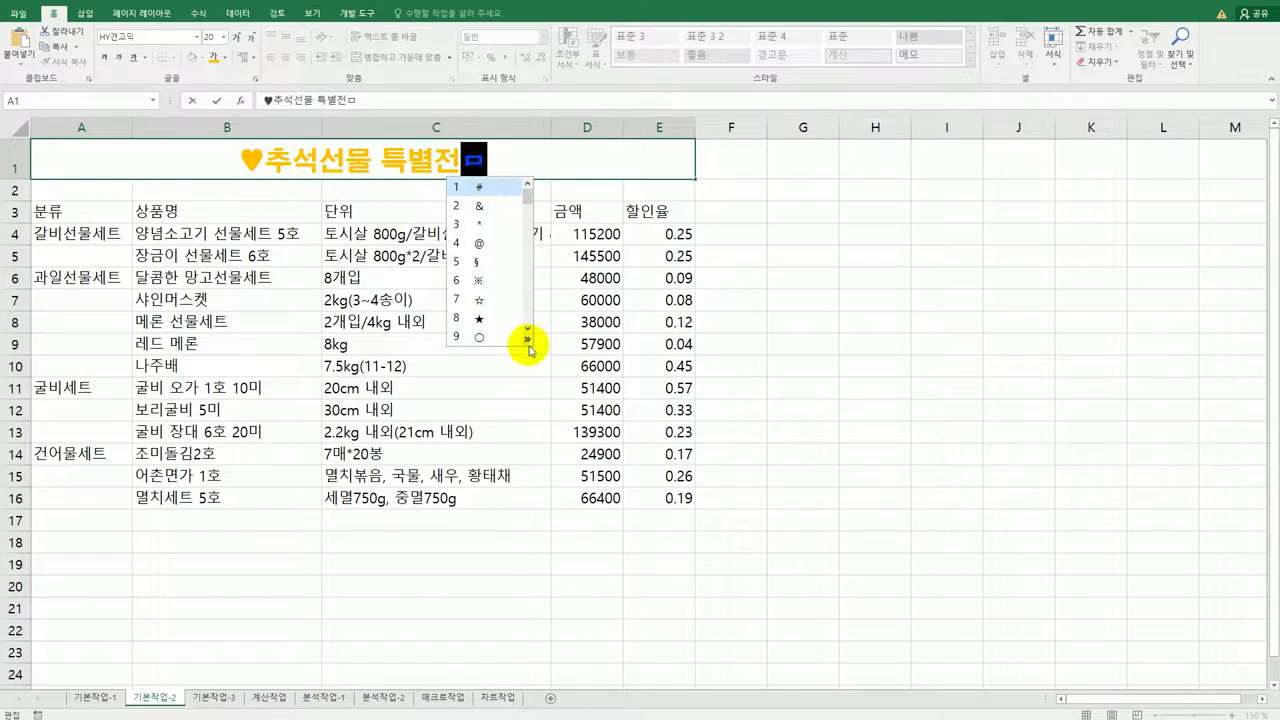
left_click(527, 338)
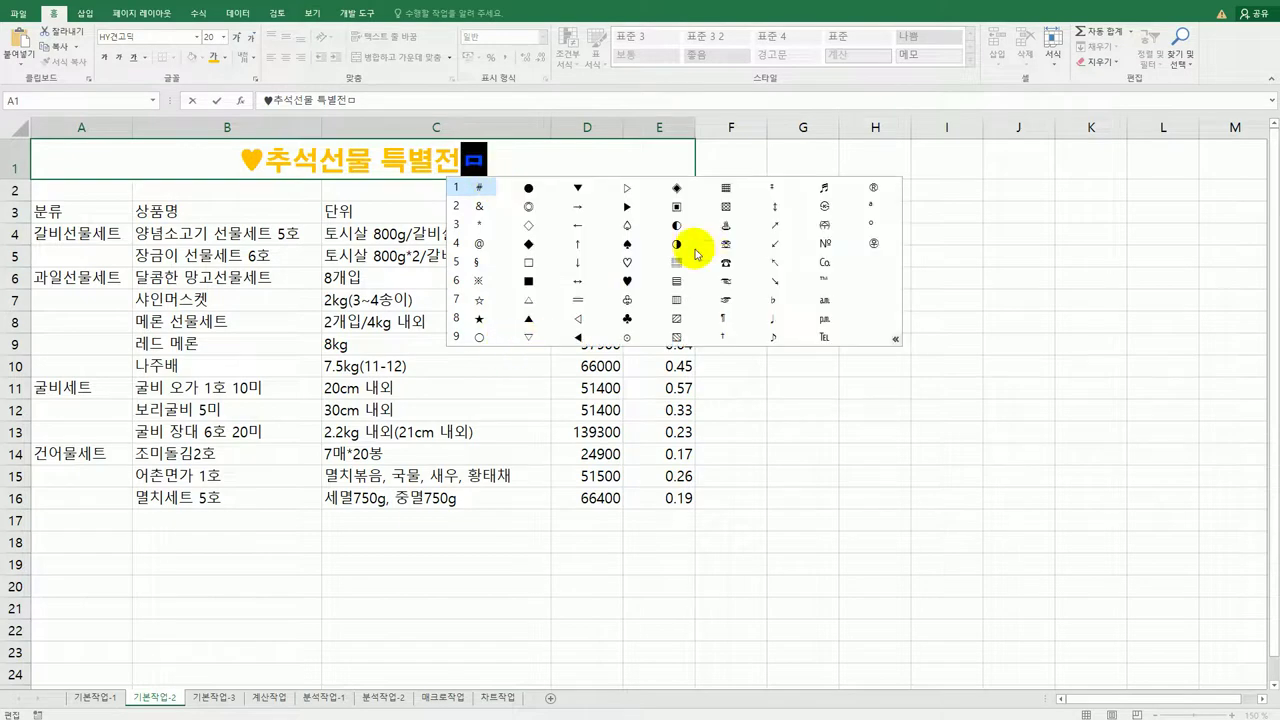
left_click(627, 281)
left_click(845, 512)
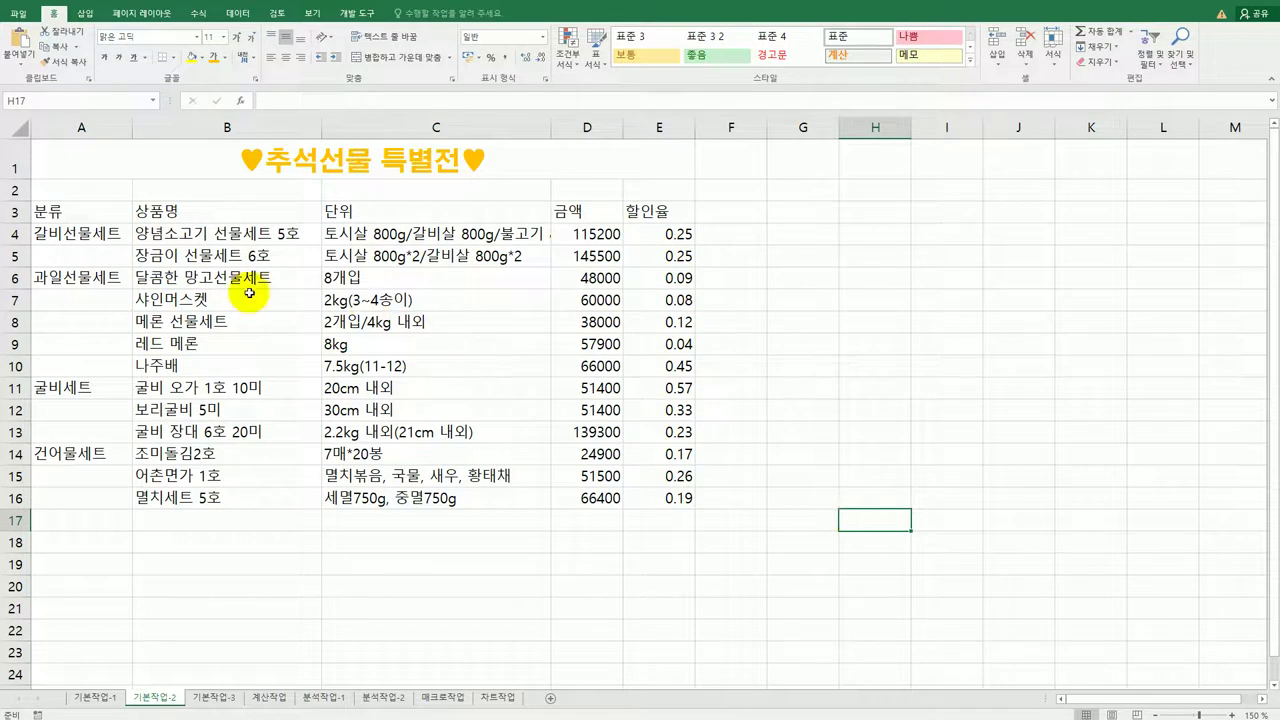
- Merge and centre the category ranges A4:A5, A6:A10, A11:A13 and A14:A16, each as its own block
left_click_drag(74, 236, 73, 250)
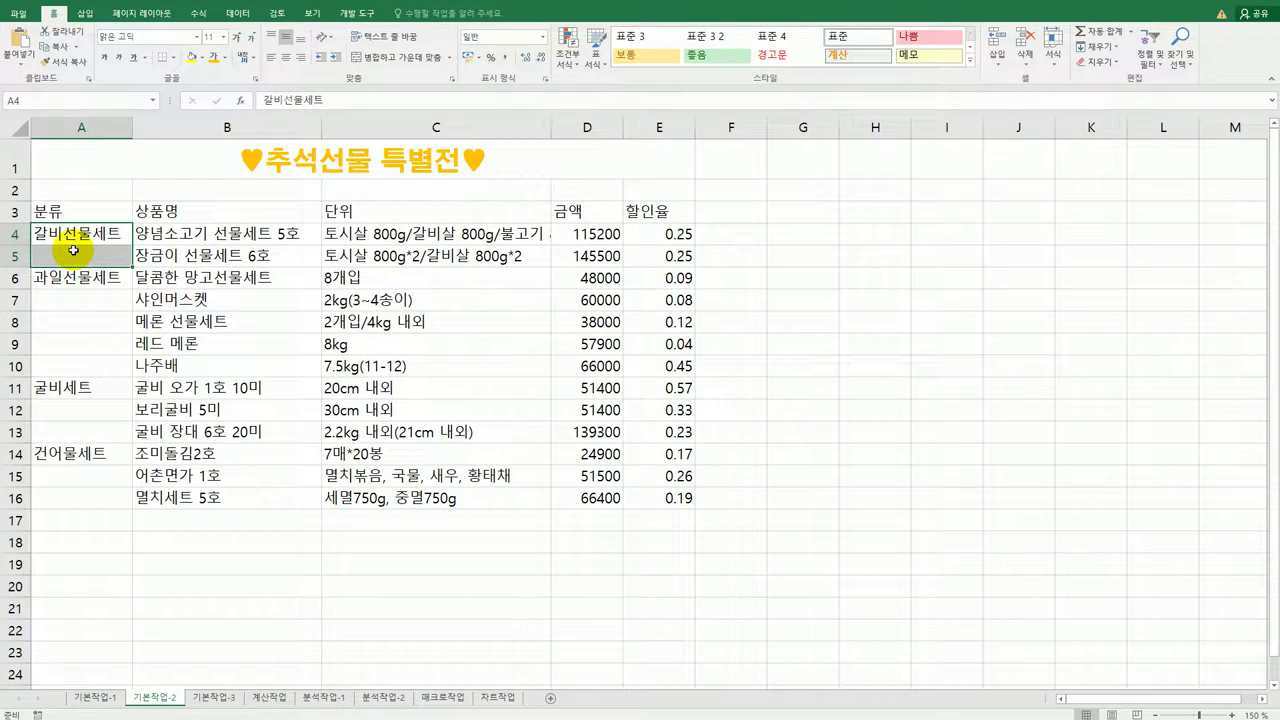
left_click_drag(72, 283, 80, 432, "ctrl")
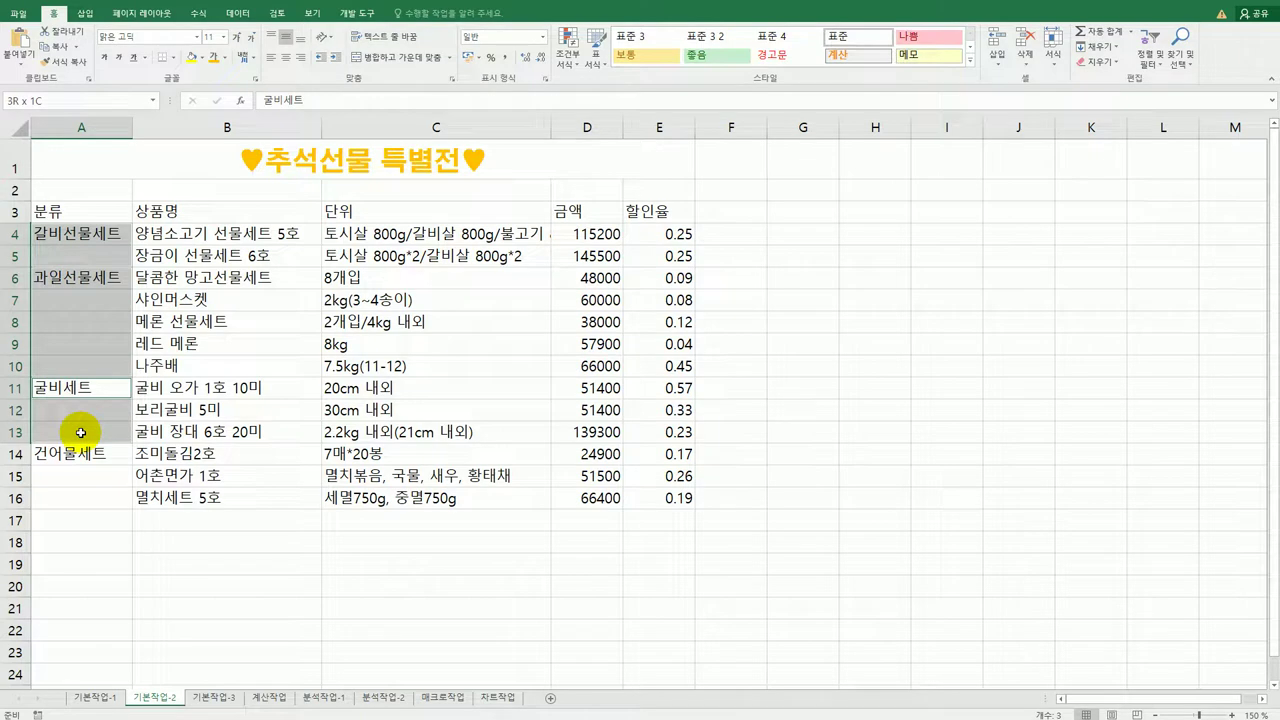
left_click_drag(80, 455, 83, 495, "ctrl")
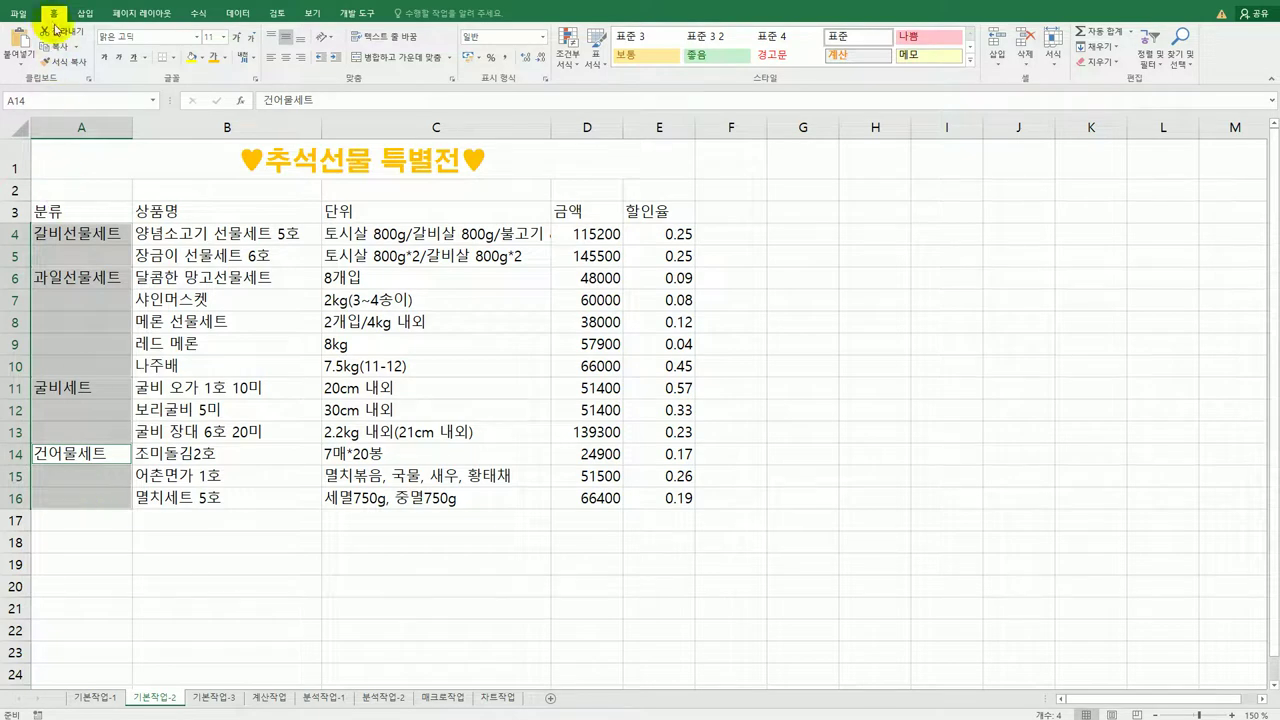
left_click(391, 66)
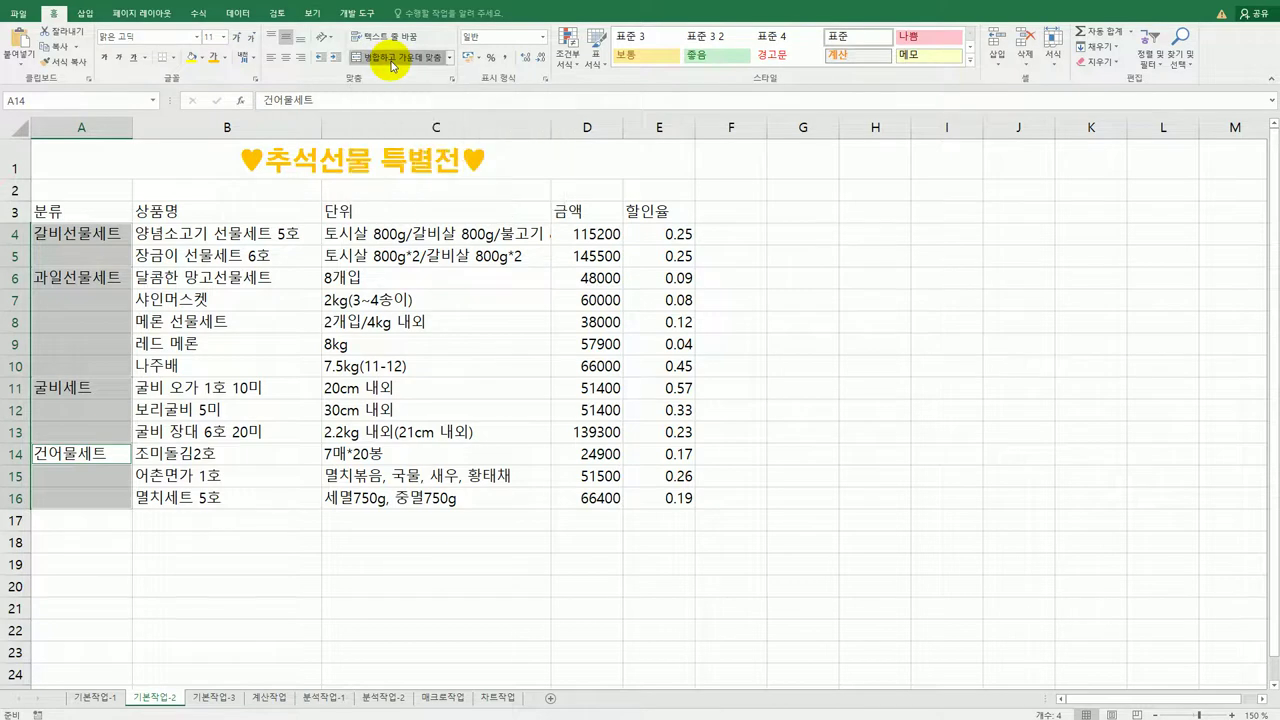
left_click(101, 491)
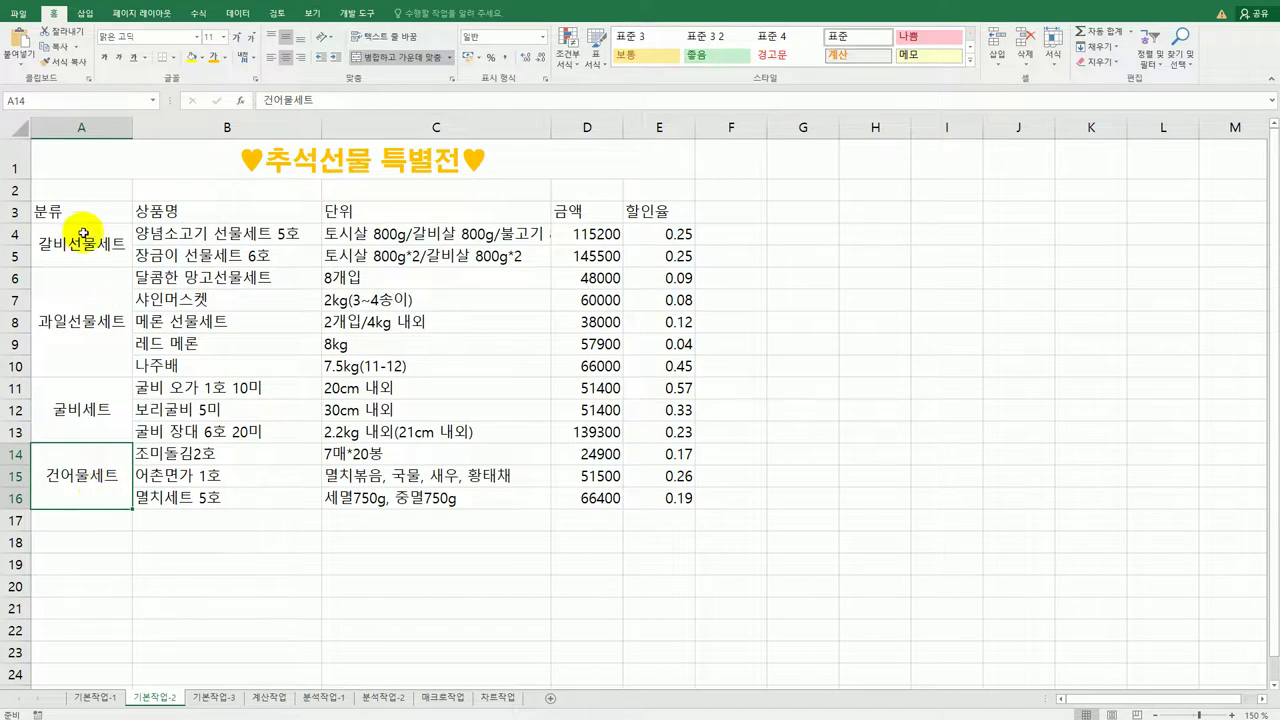
- Centre the header cells A3:E3 horizontally and apply the 강조색4 cell style to them
left_click_drag(83, 214, 653, 208)
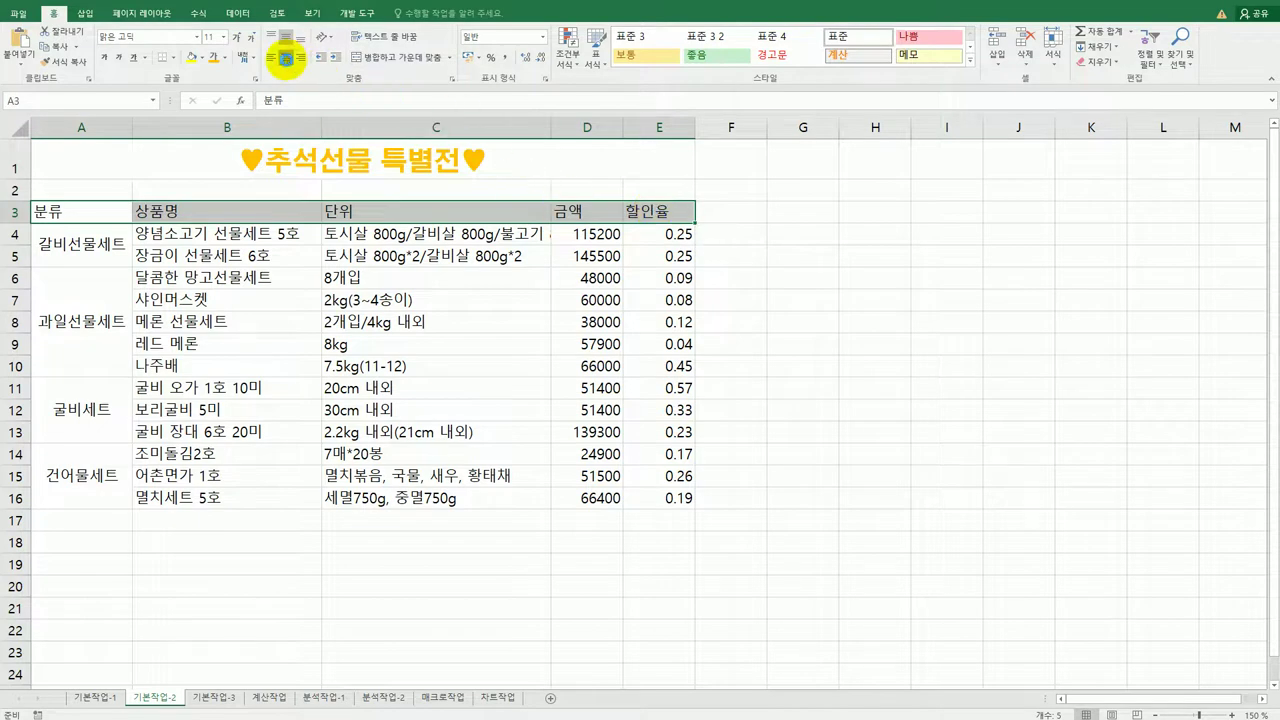
left_click(286, 58)
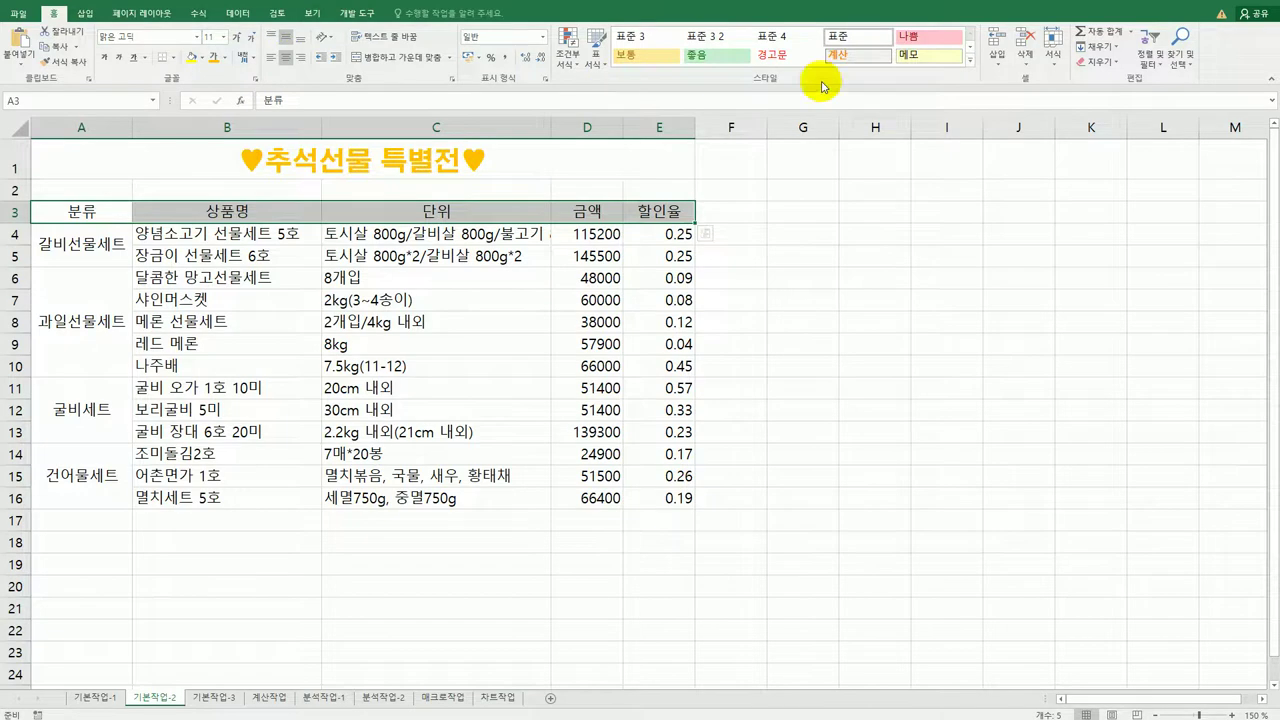
left_click(970, 60)
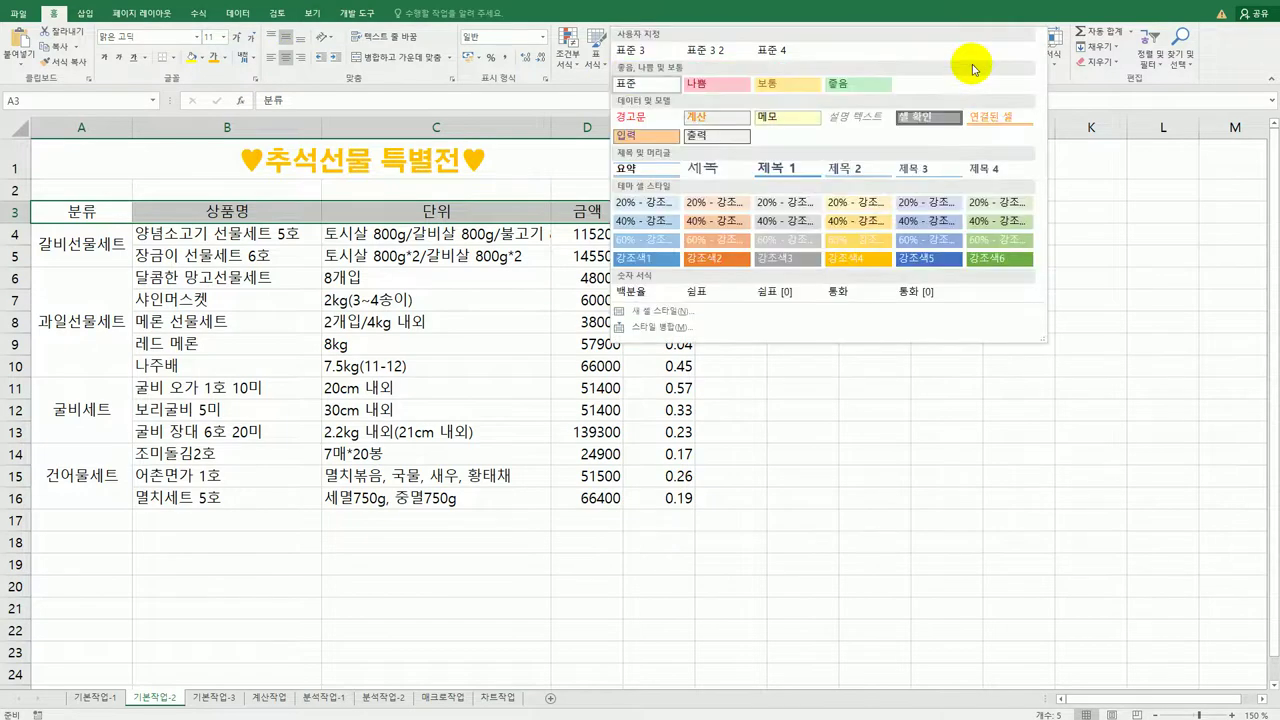
left_click(840, 262)
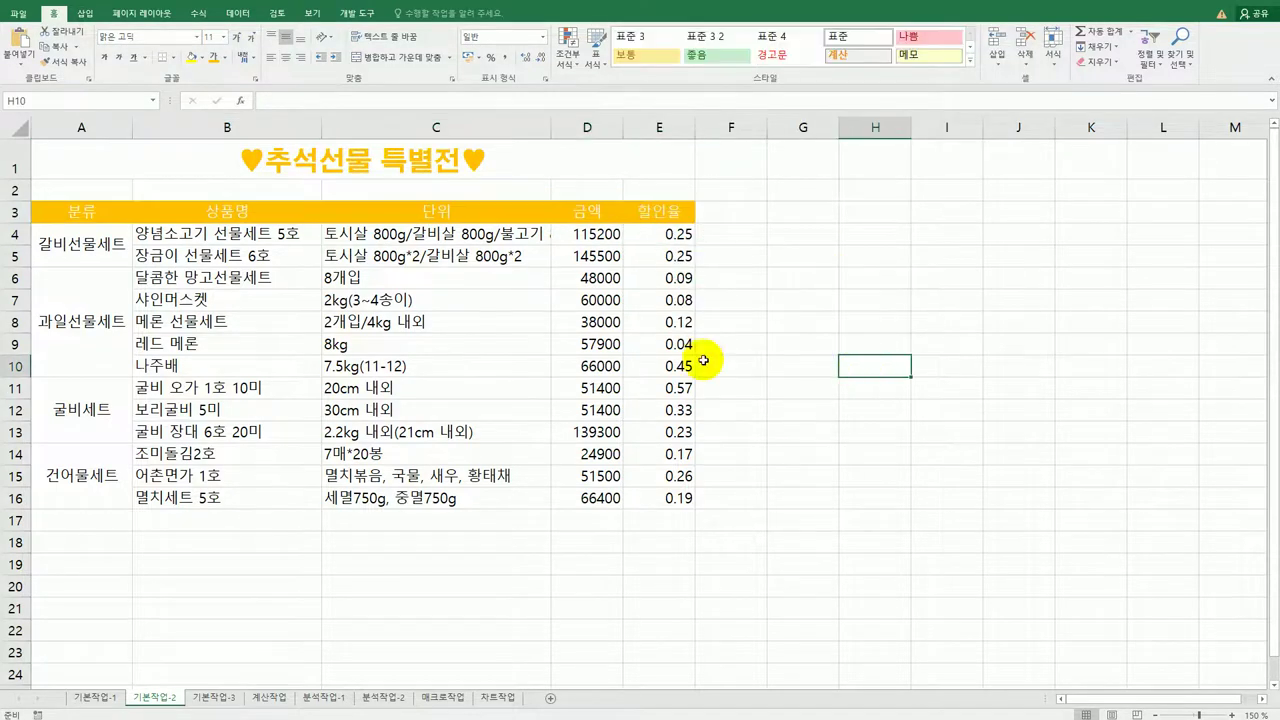
- Apply the custom number format #,##0원 to the amounts in D4:D16
left_click_drag(586, 234, 590, 256)
left_click_drag(600, 321, 586, 500)
right_click(570, 296)
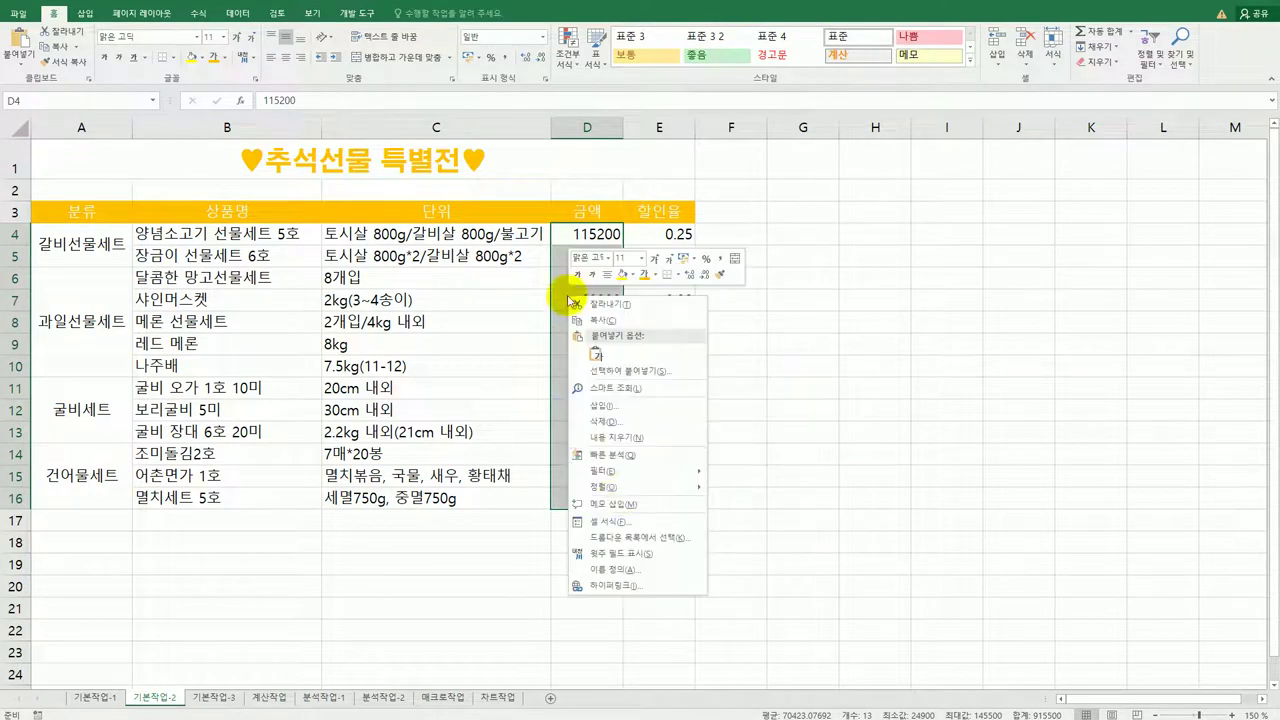
left_click(628, 523)
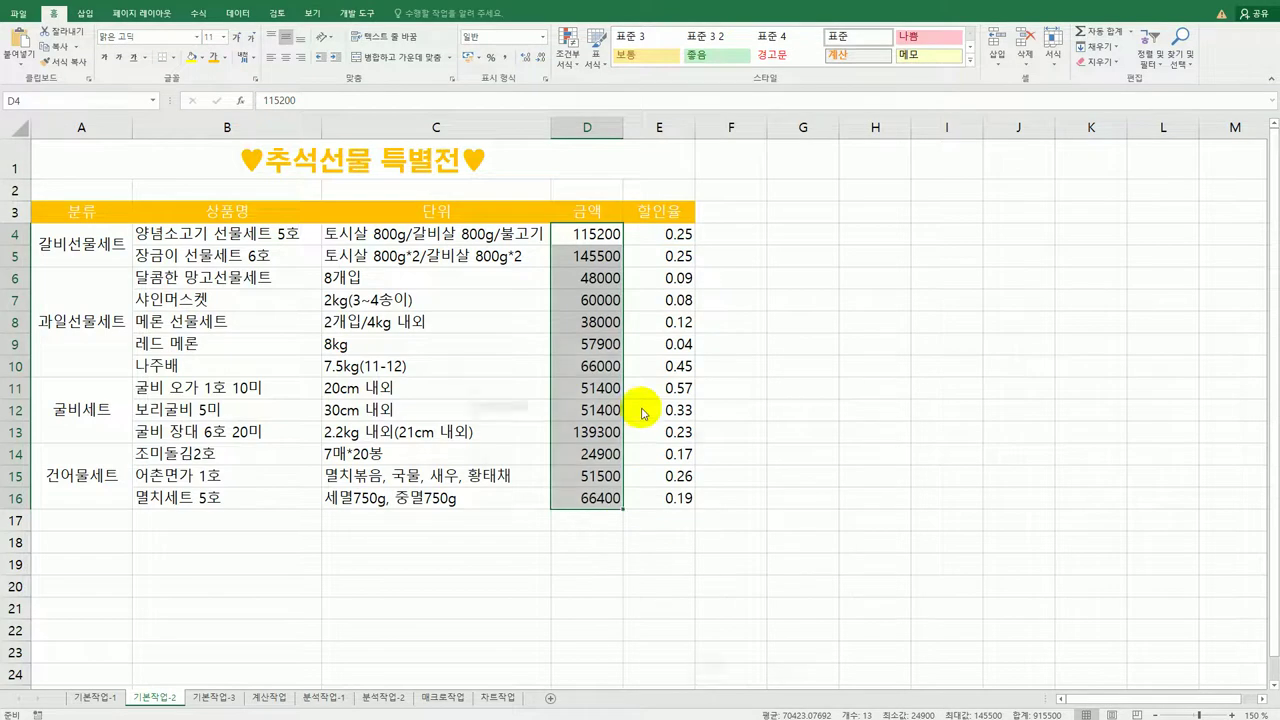
left_click_drag(609, 356, 932, 150)
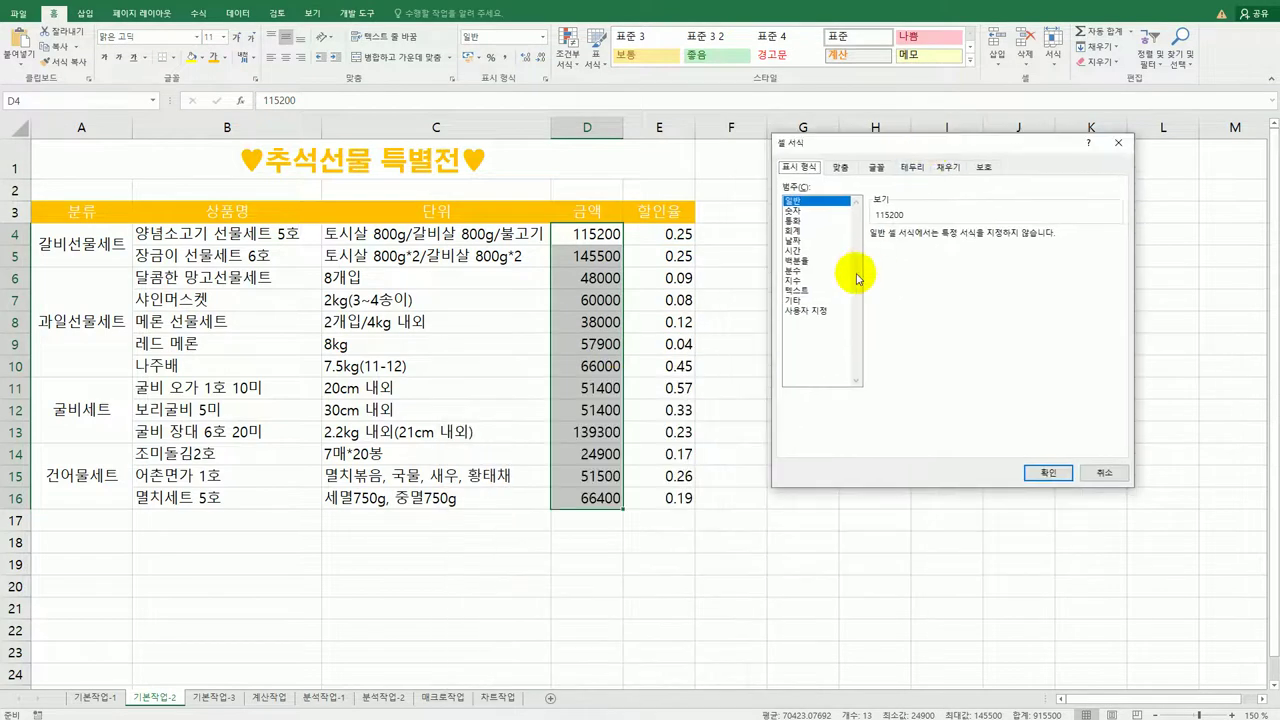
left_click(817, 310)
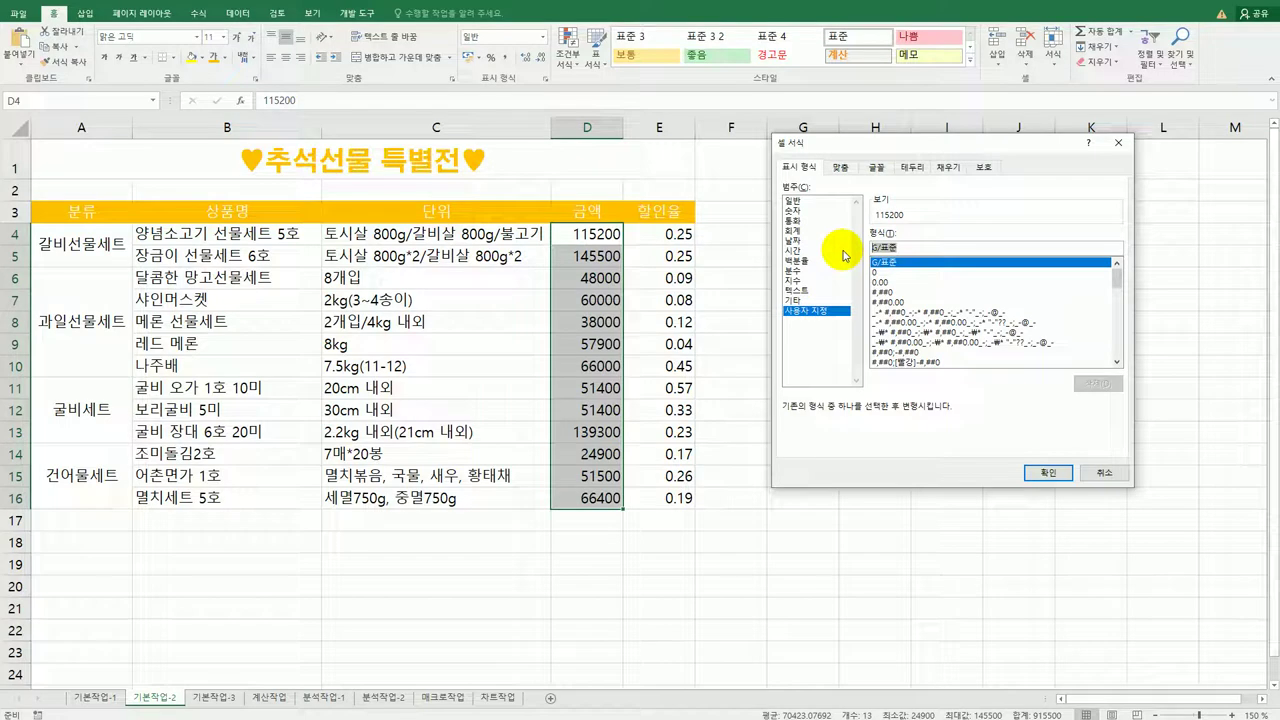
type("#")
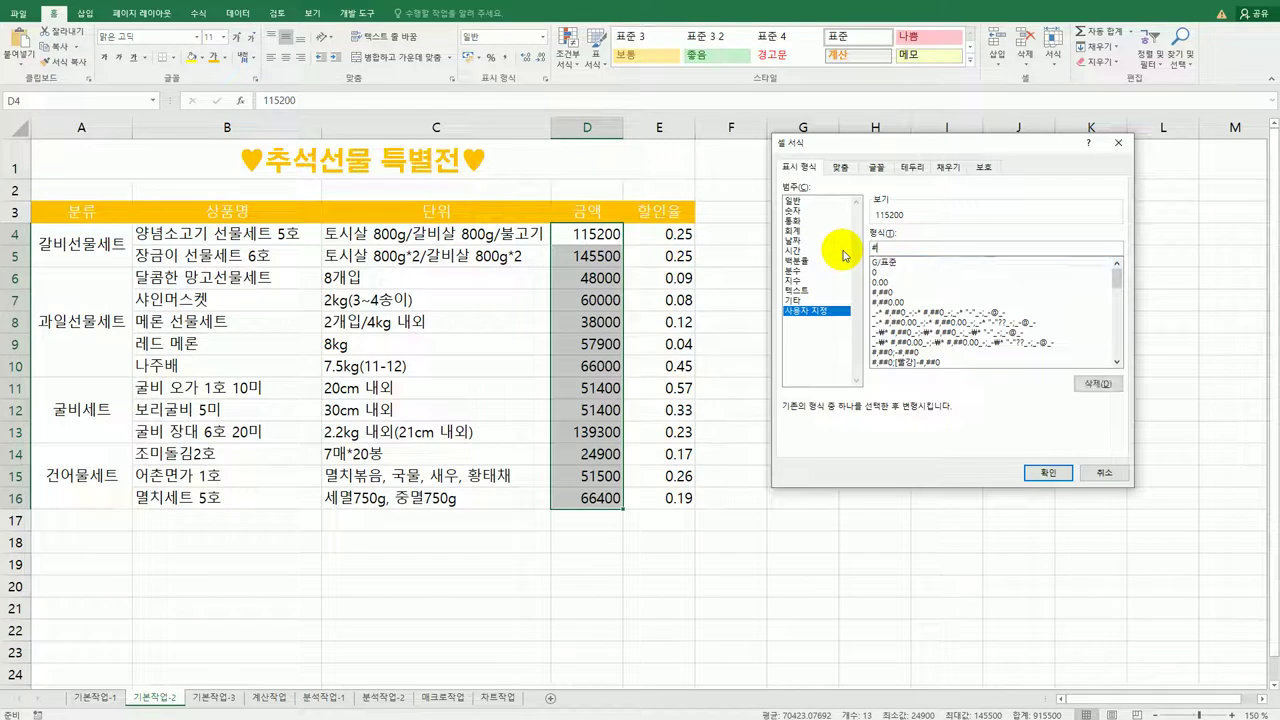
type(",##0원")
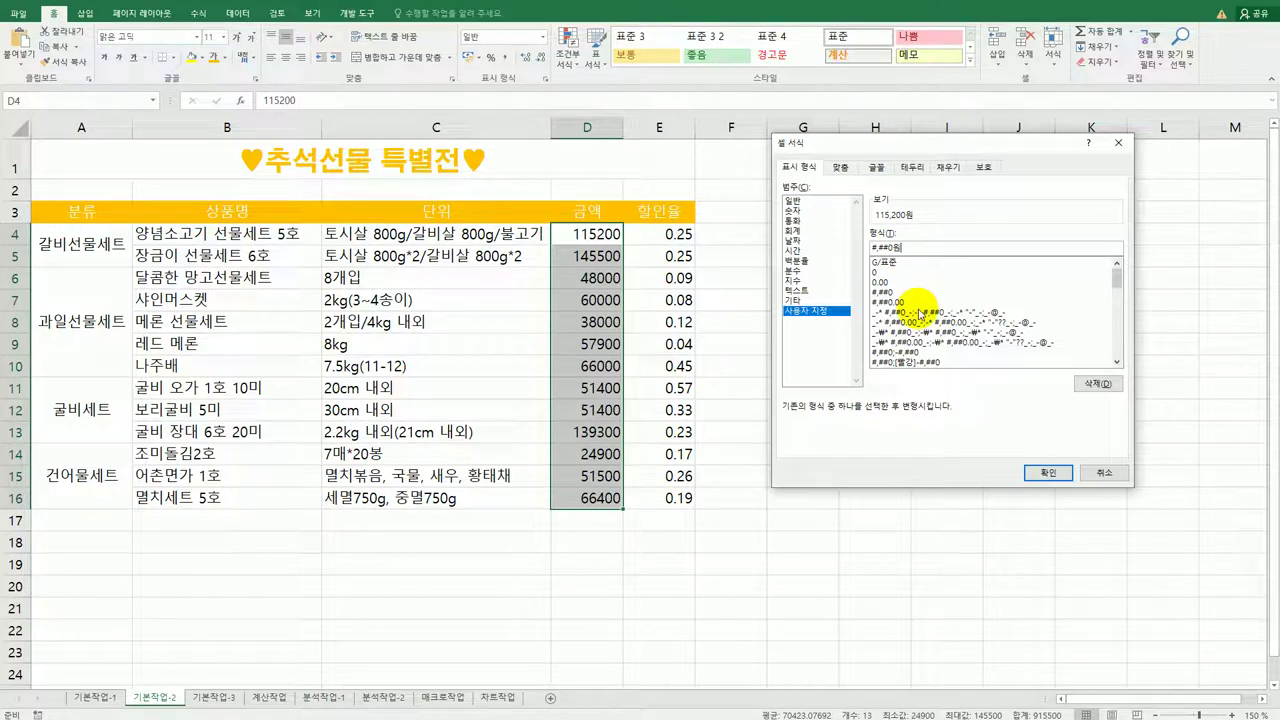
left_click(1047, 473)
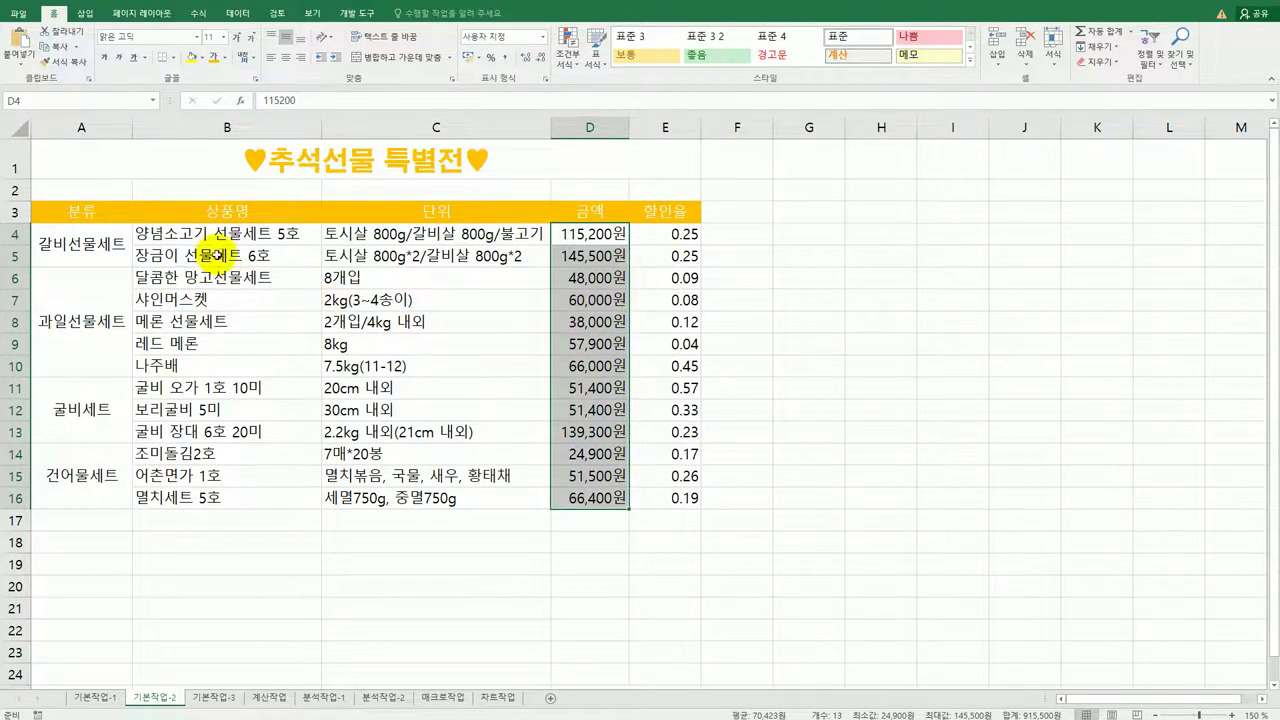
- Define the name 상품명 for the product name range B4:B16
left_click_drag(214, 234, 207, 500)
left_click(69, 100)
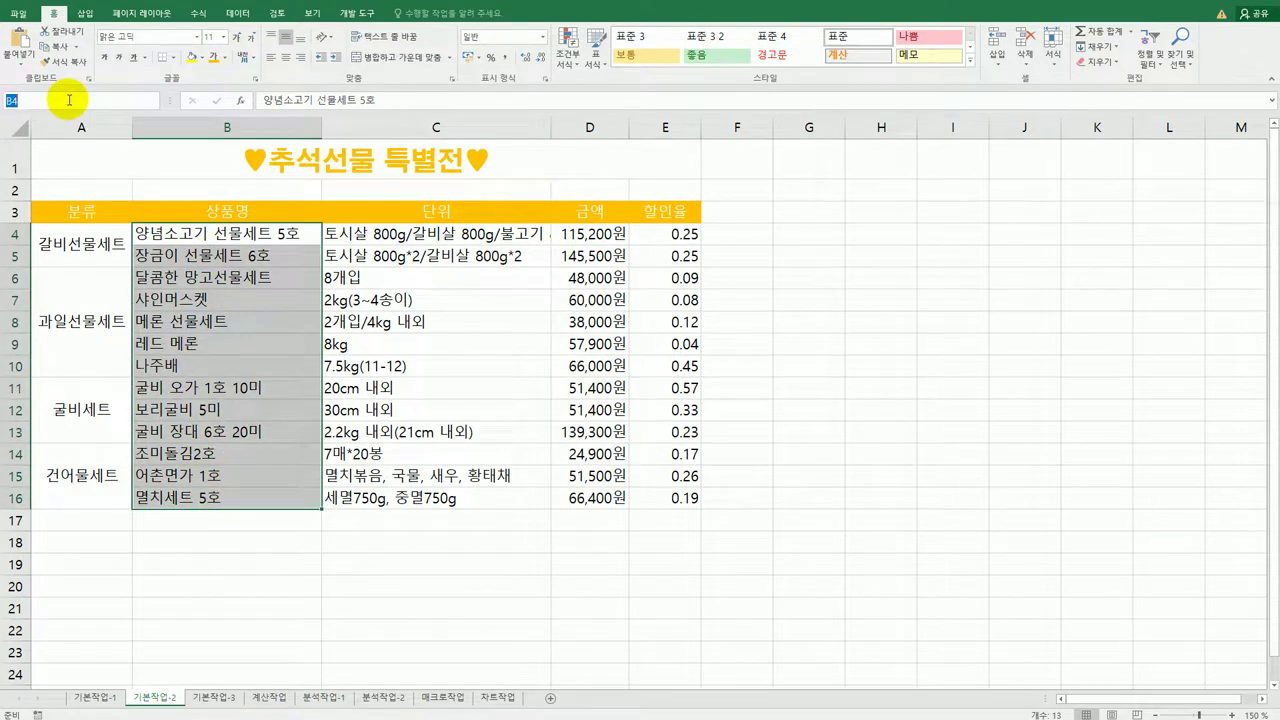
type("사")
type("품명")
left_click_drag(184, 234, 165, 478)
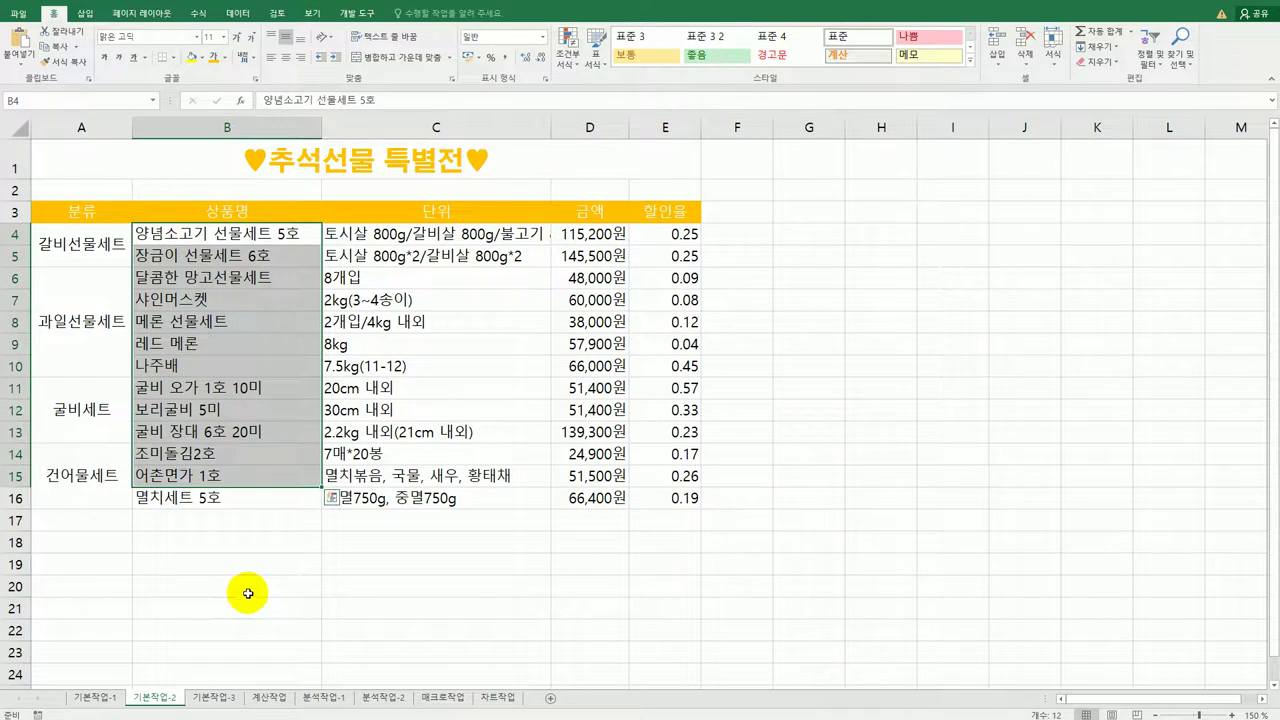
- Assign the name 상품명 to the product cells B4:B16 and check the definition in the Name Manager
left_click_drag(195, 233, 180, 497)
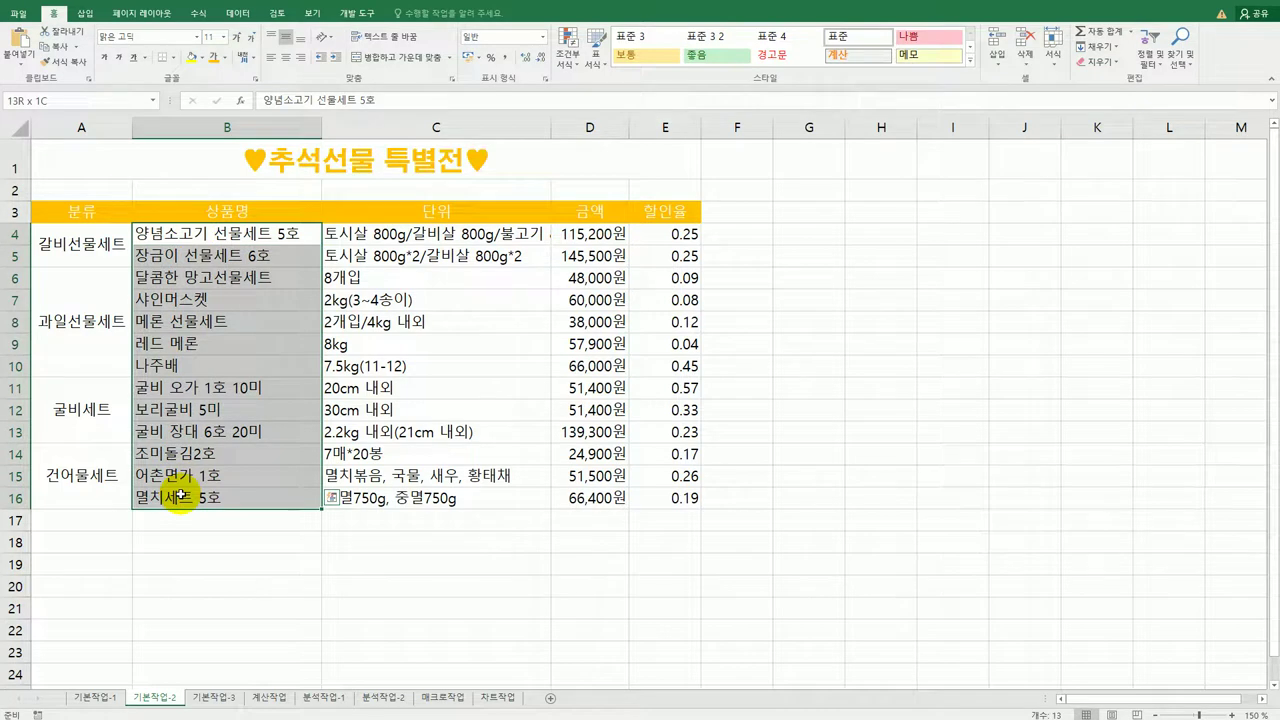
left_click(30, 100)
type("상품명")
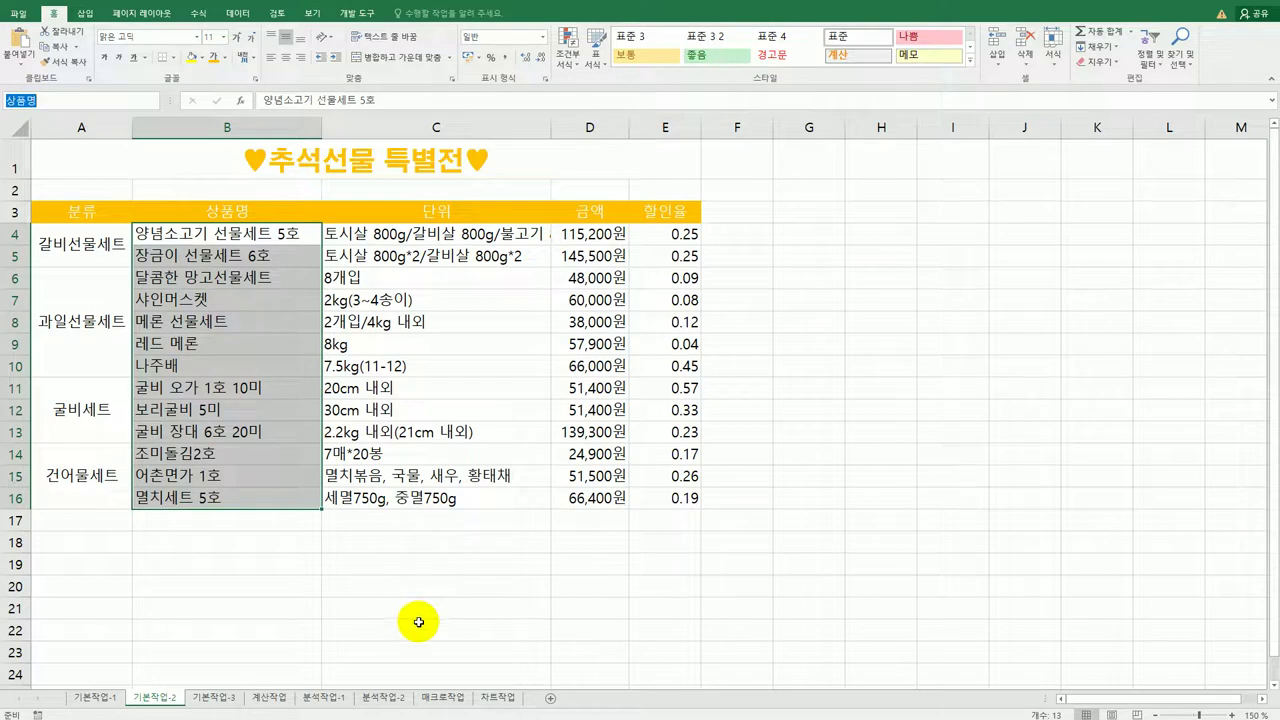
key("Return")
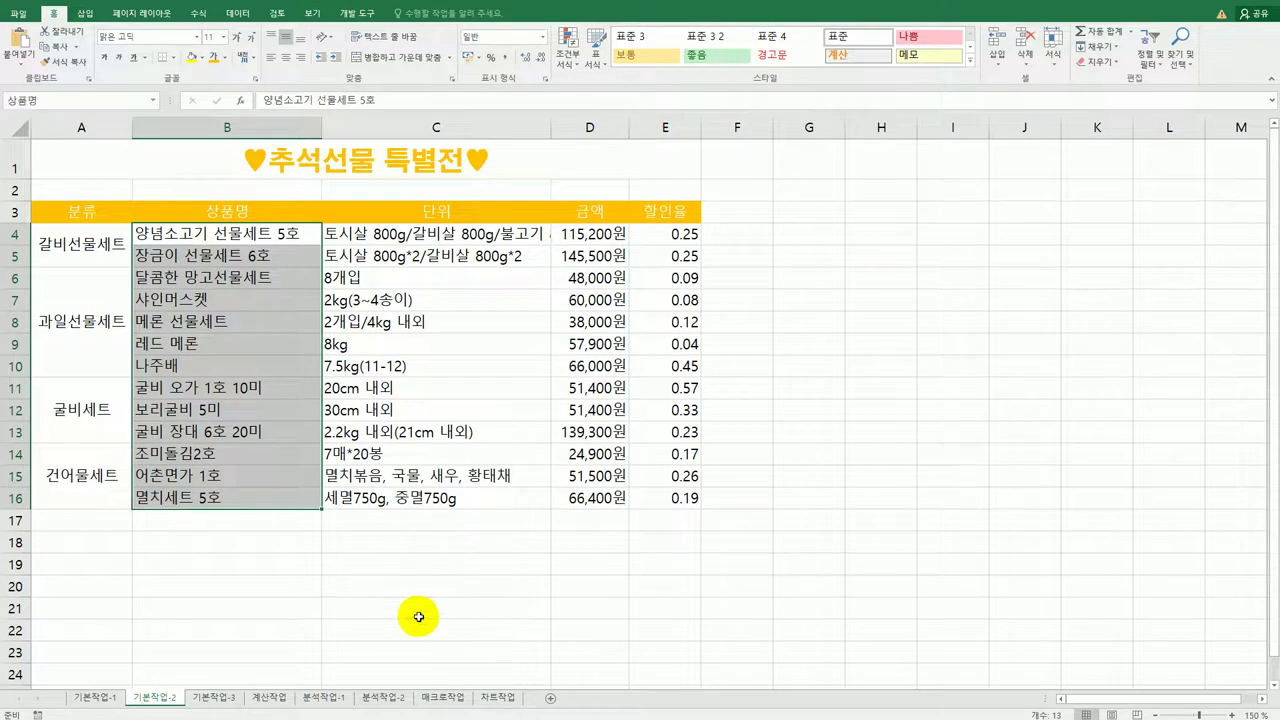
left_click(419, 617)
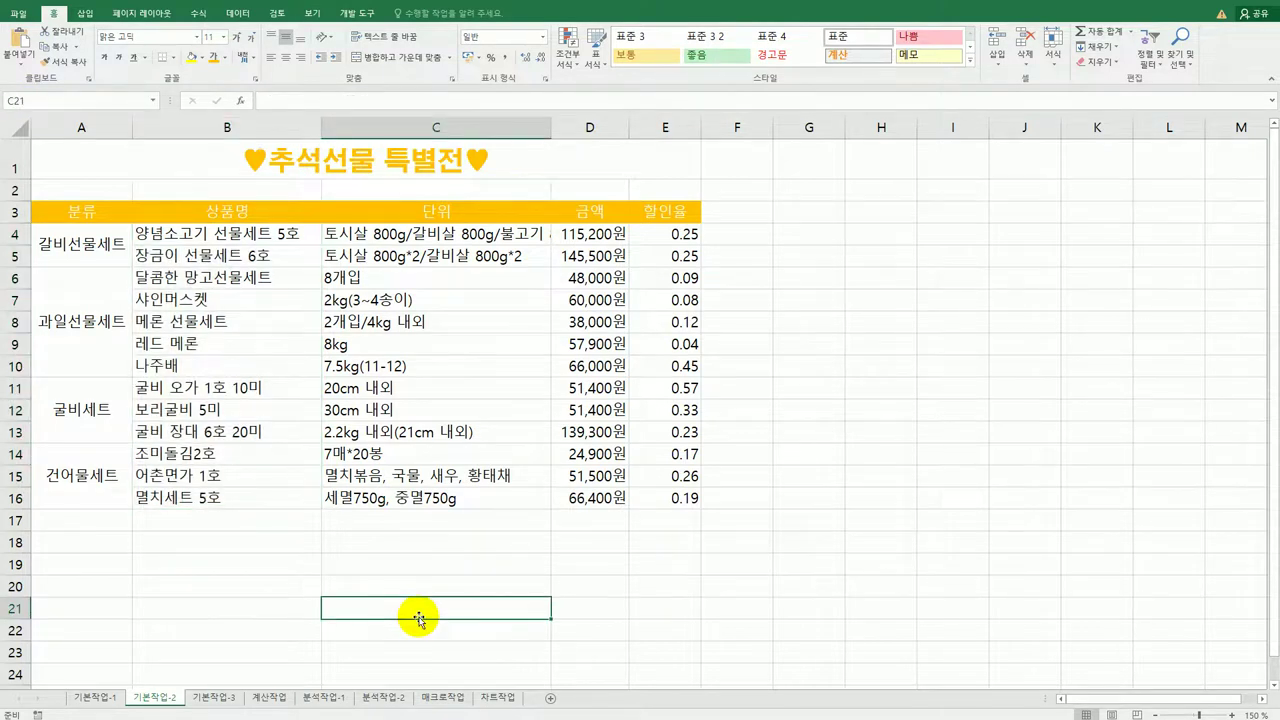
left_click(200, 13)
left_click(371, 50)
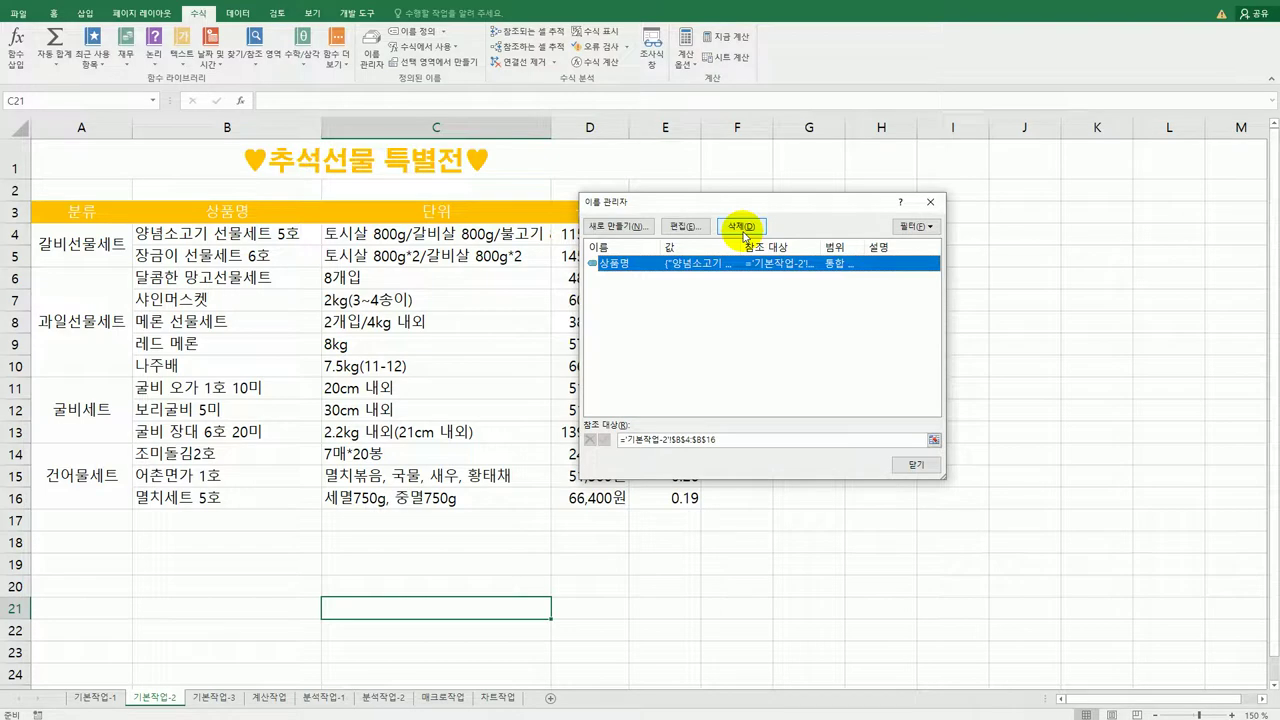
left_click(928, 201)
left_click(993, 398)
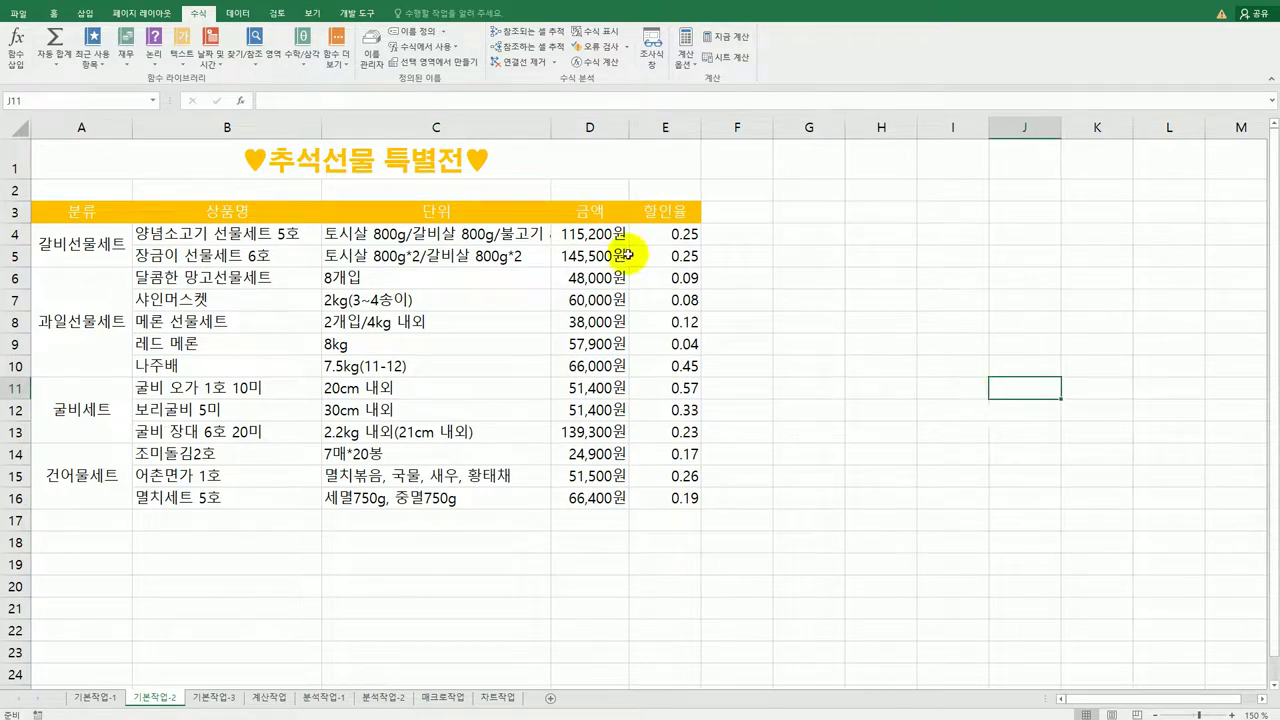
- Apply the percent style to the discount rates in E4:E16
left_click_drag(652, 232, 662, 497)
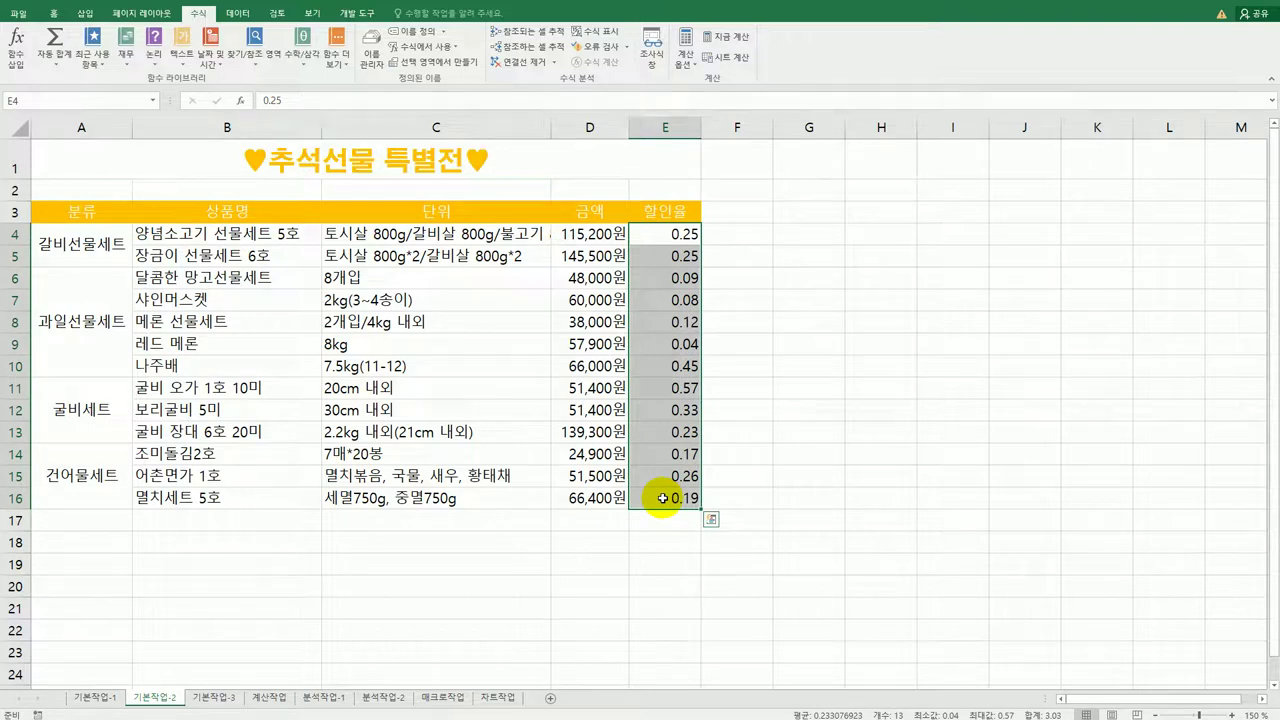
left_click(53, 13)
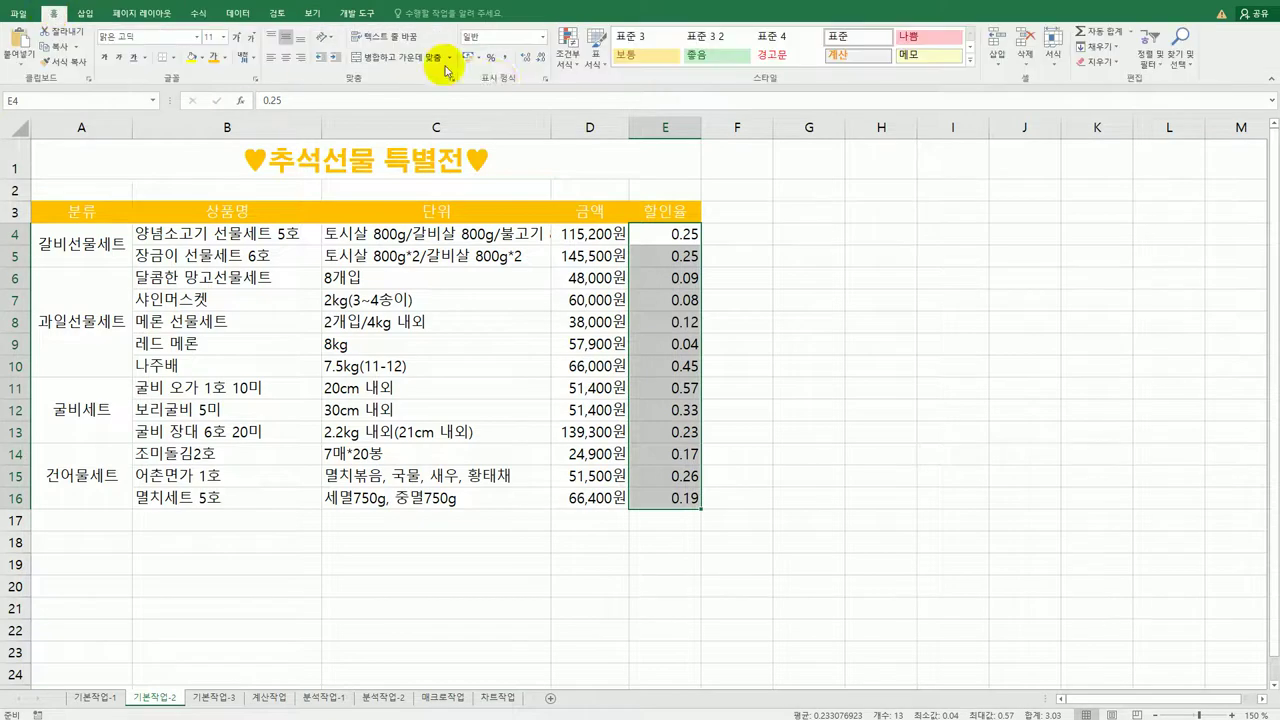
left_click(490, 60)
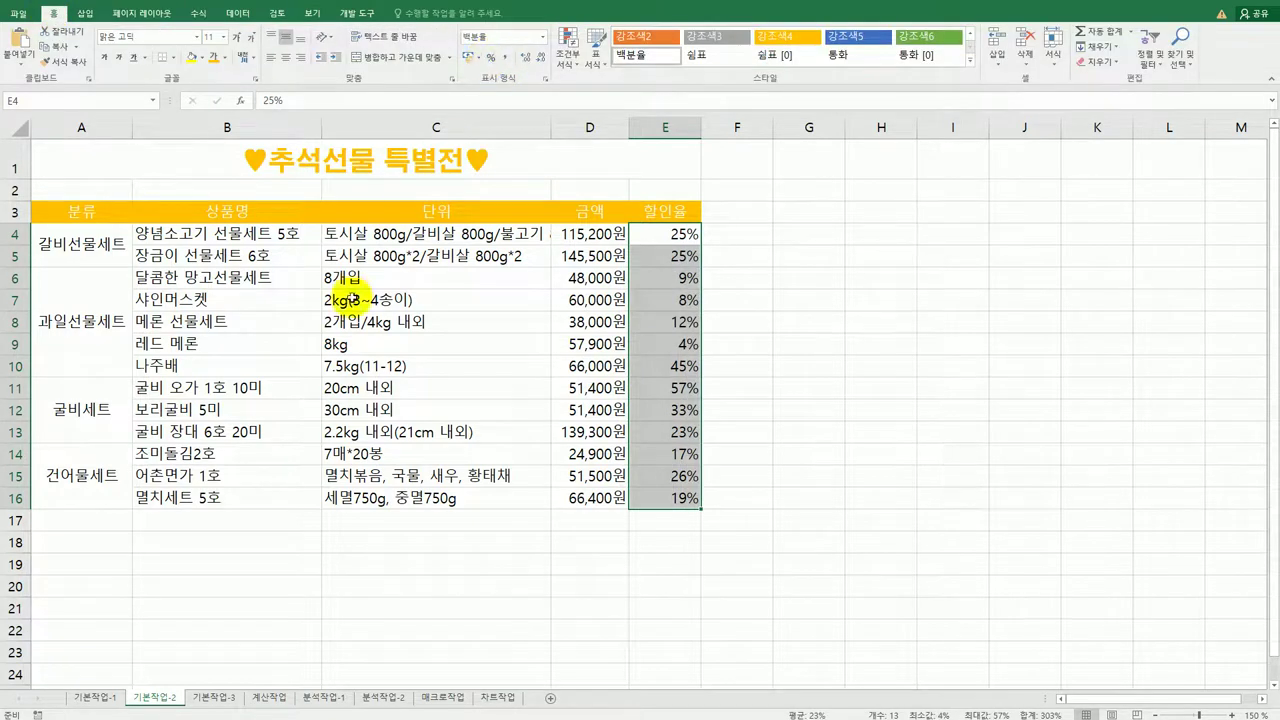
- Turn on shrink to fit (셀에 맞춤) for the unit descriptions in C4:C16
left_click_drag(366, 235, 385, 492)
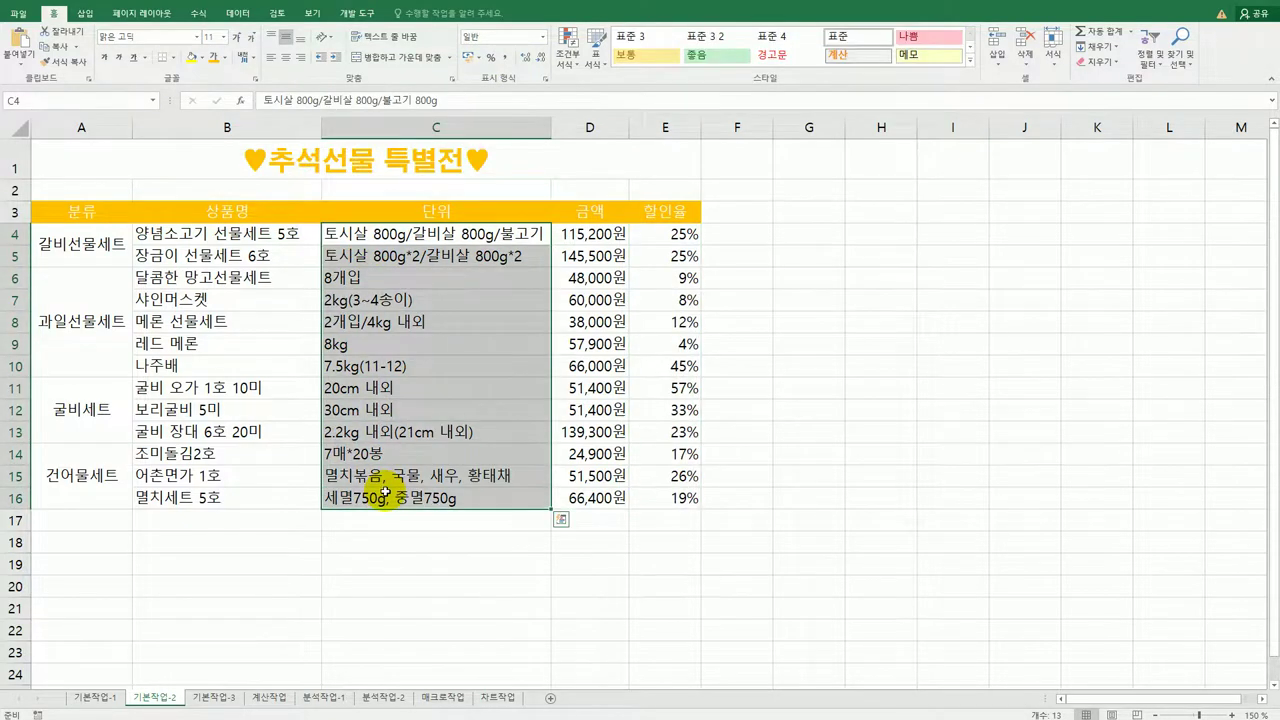
right_click(408, 276)
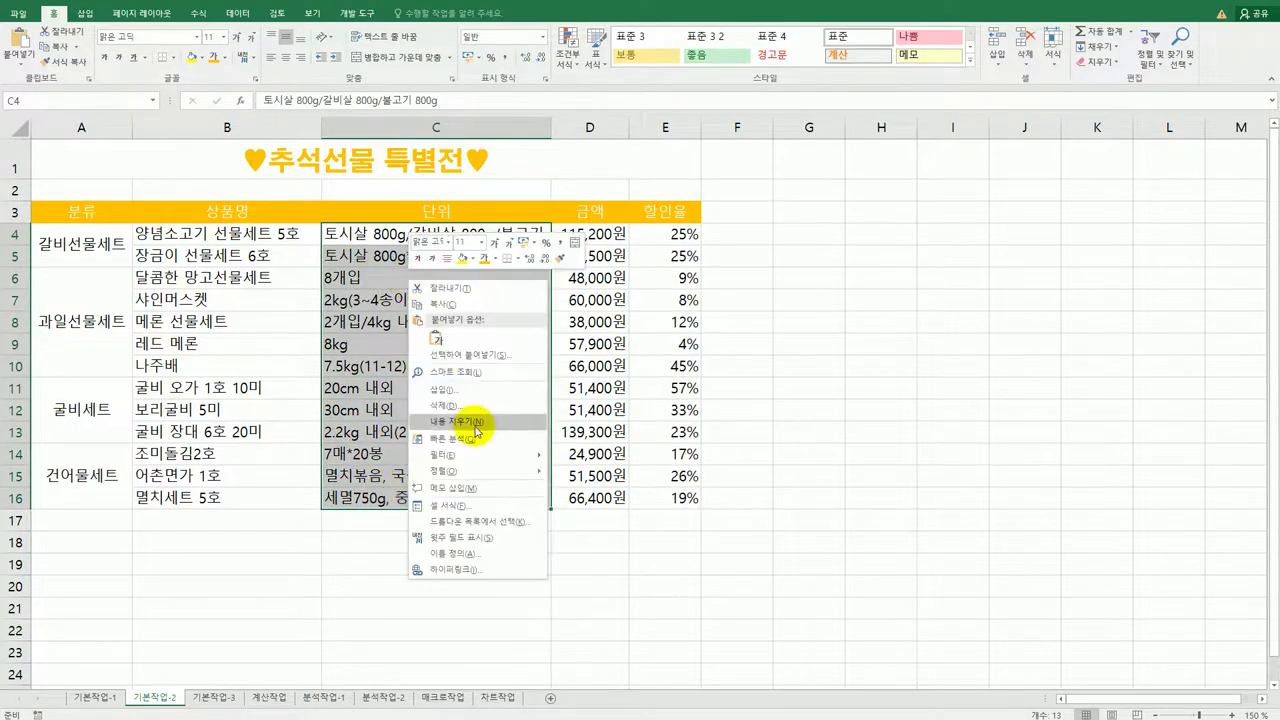
left_click(486, 506)
left_click_drag(516, 257, 942, 185)
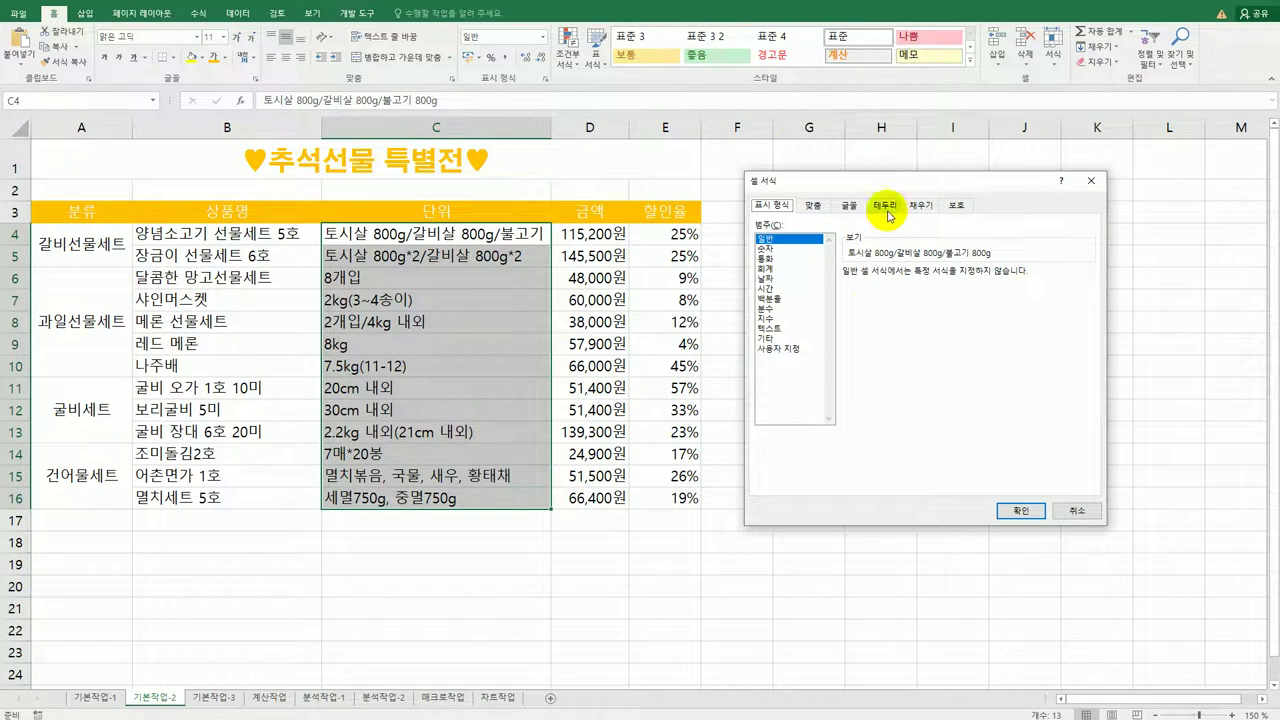
left_click(814, 205)
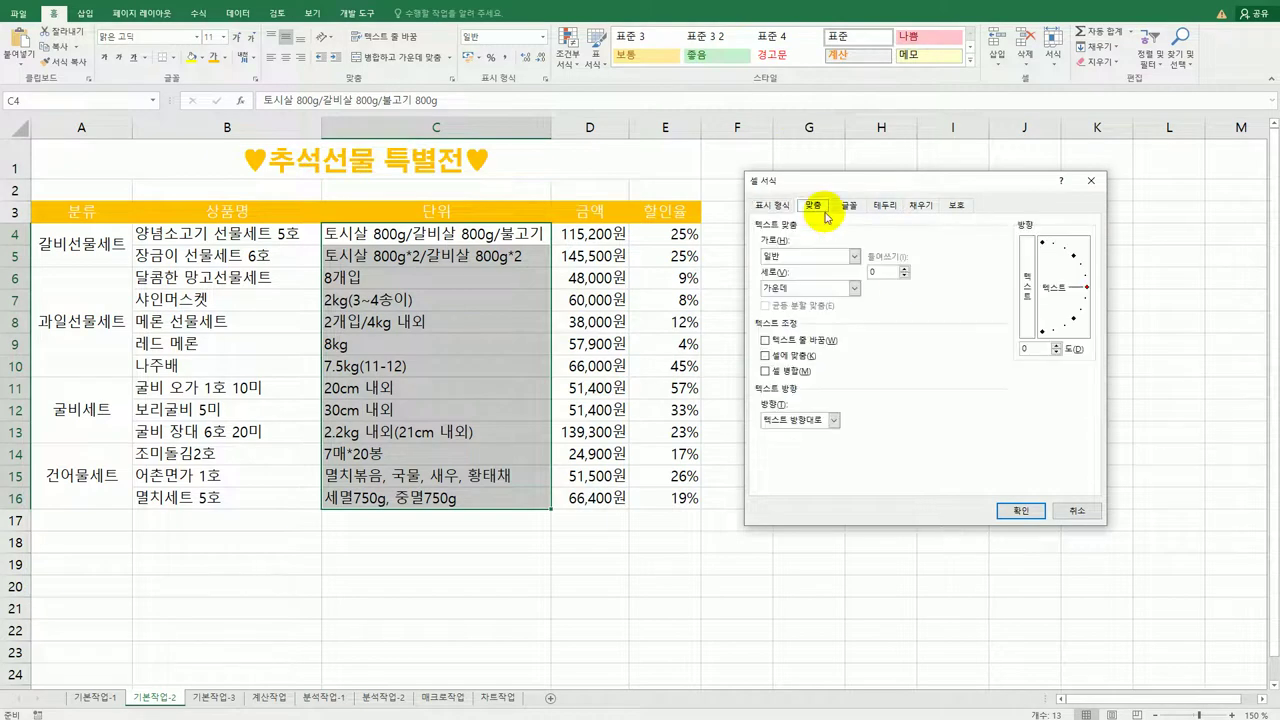
left_click(804, 362)
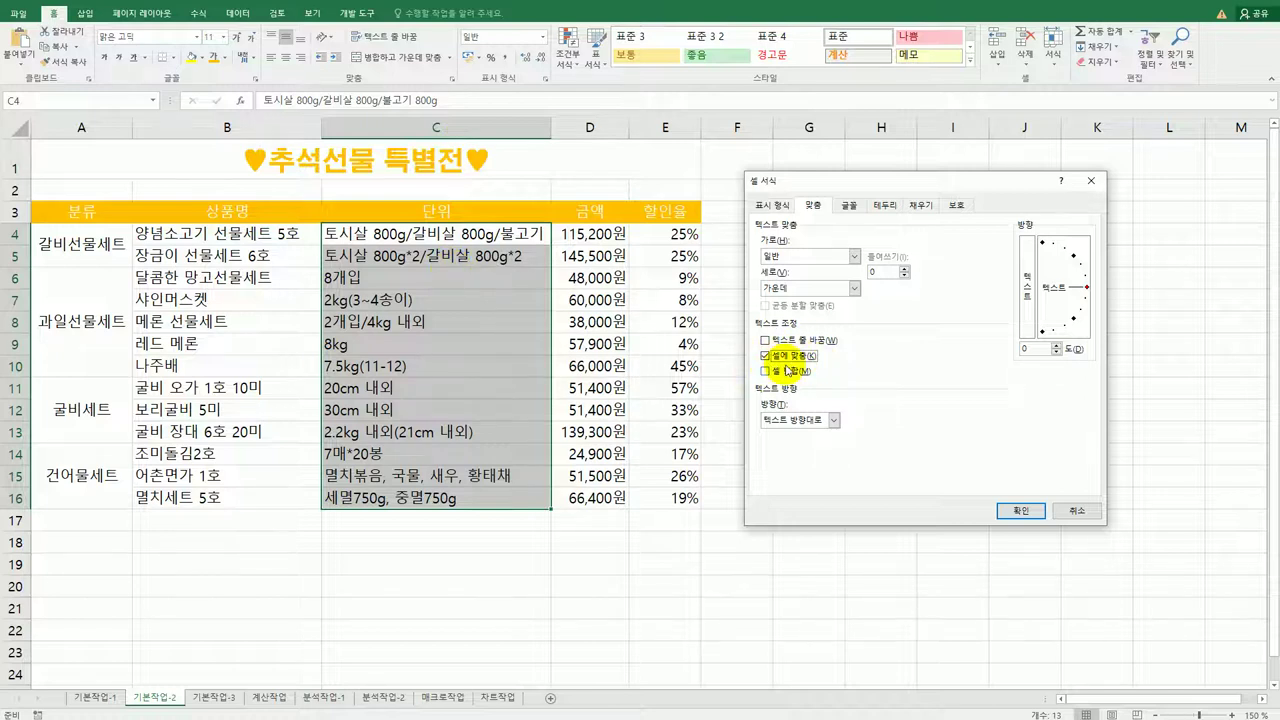
left_click(1016, 514)
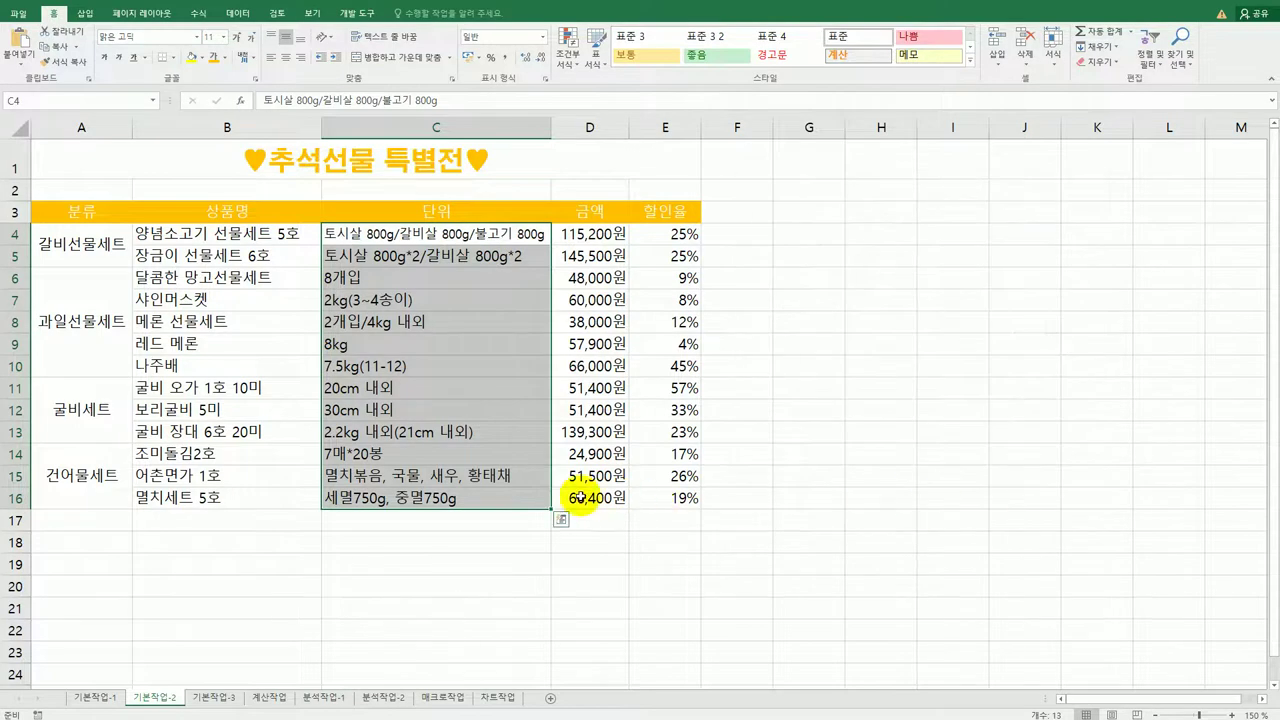
left_click(400, 236)
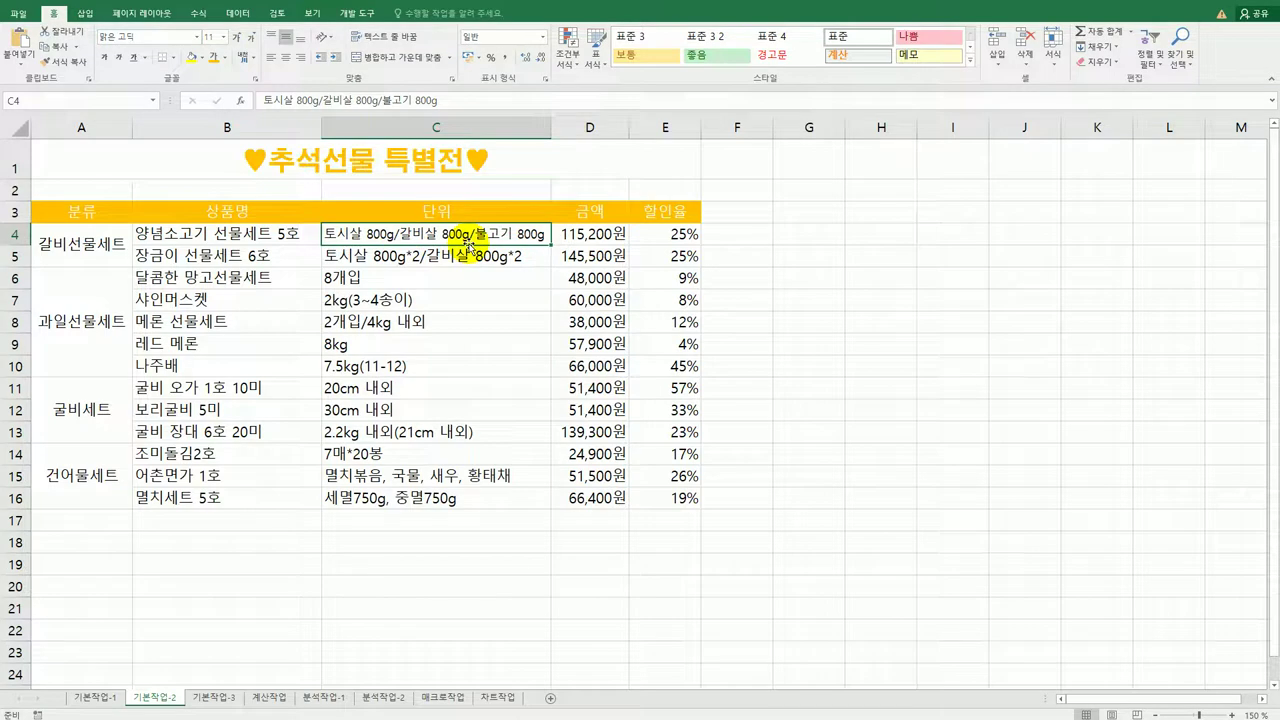
- Apply all borders (모든 테두리) to the whole gift table A3:E16
left_click_drag(100, 211, 650, 490)
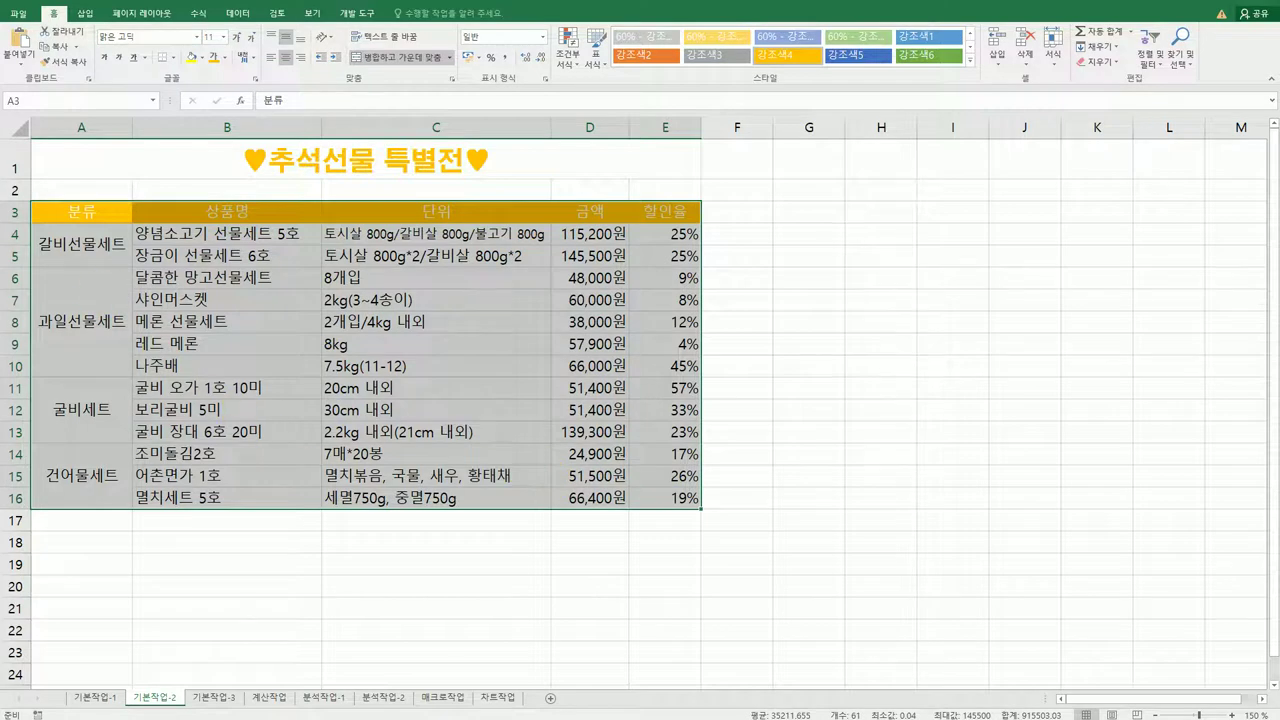
left_click(177, 59)
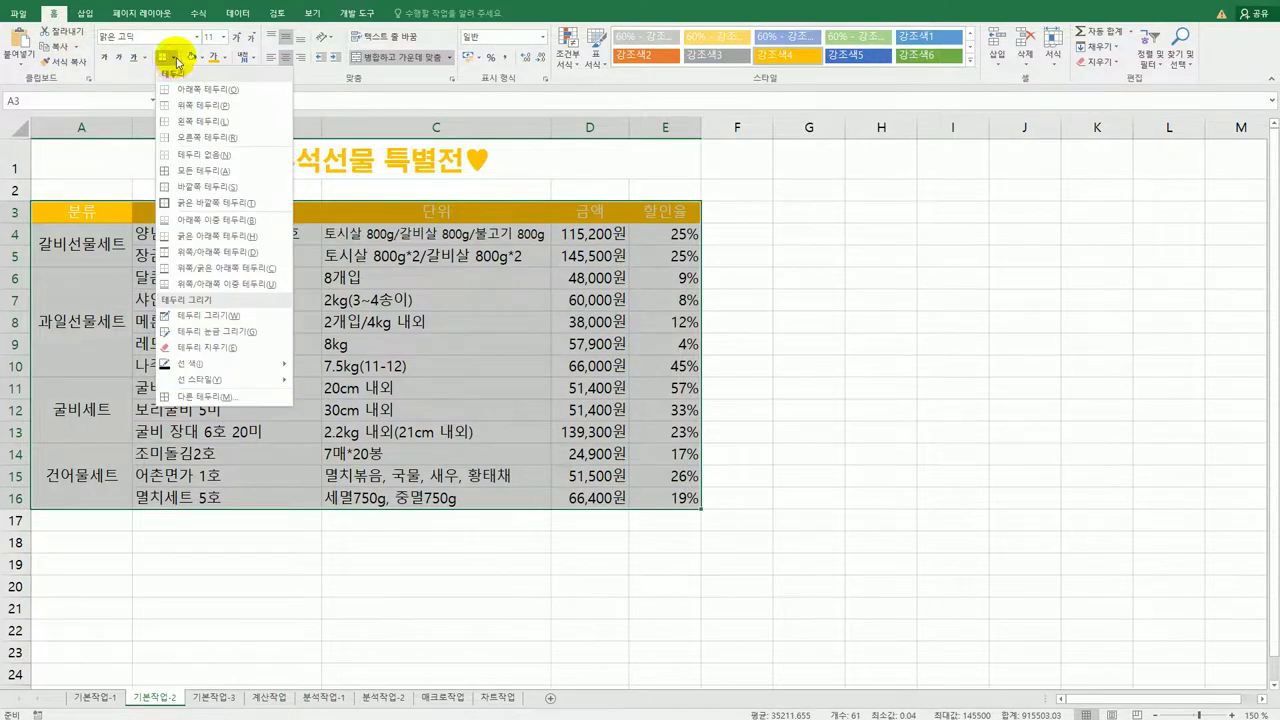
left_click(204, 171)
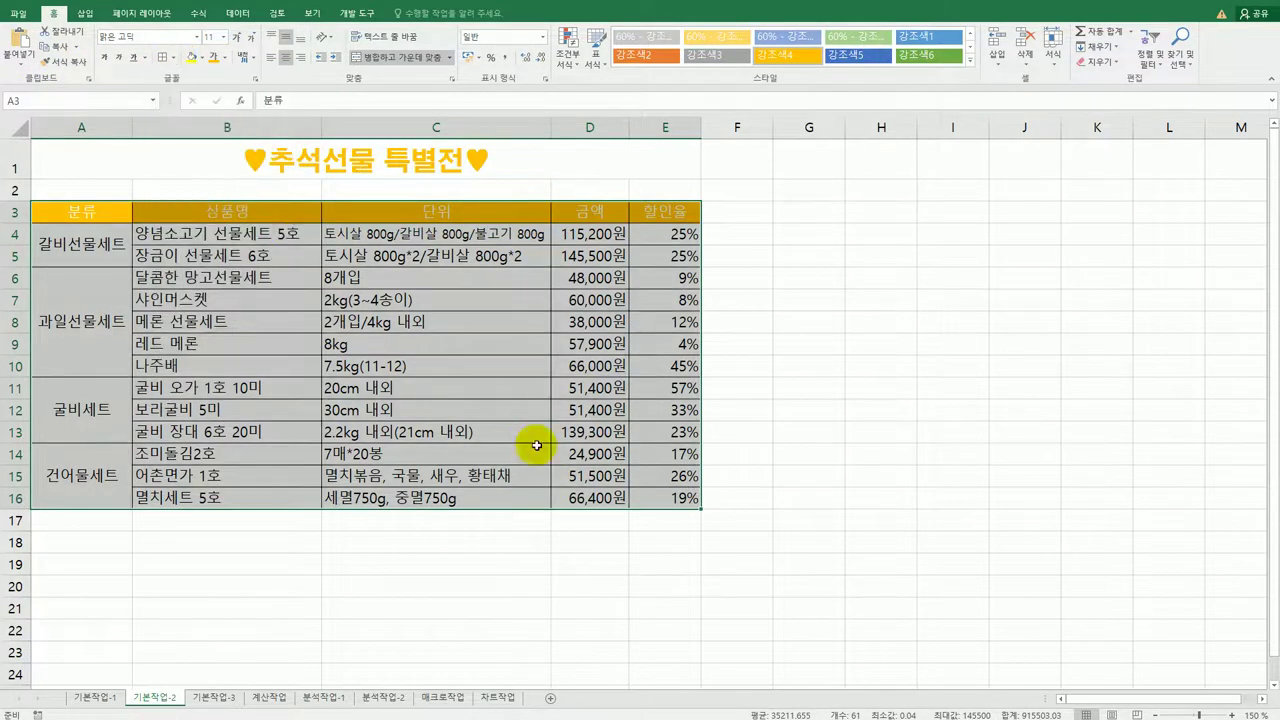
left_click(651, 498)
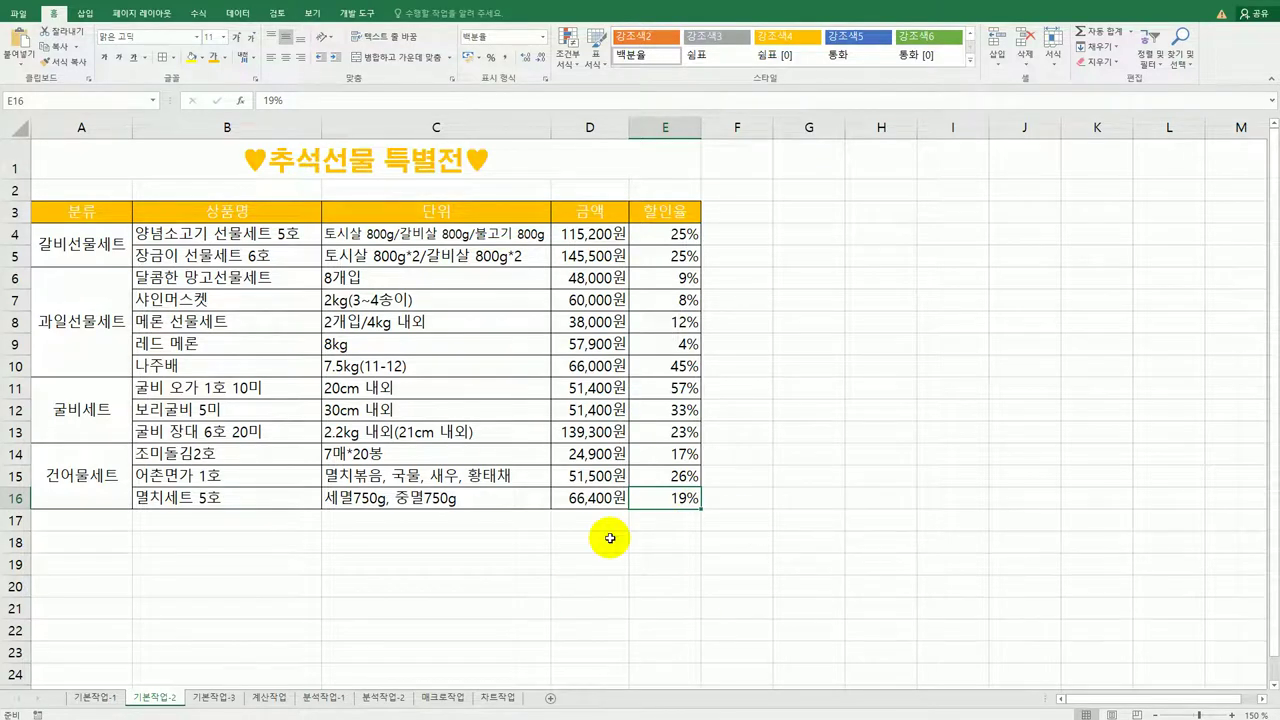
- On sheet 기본작업-3, set up a conditional formatting rule for genres B4:B16 whose specific text does not contain 미 (특정 텍스트, 포함하지 않음)
left_click(234, 698)
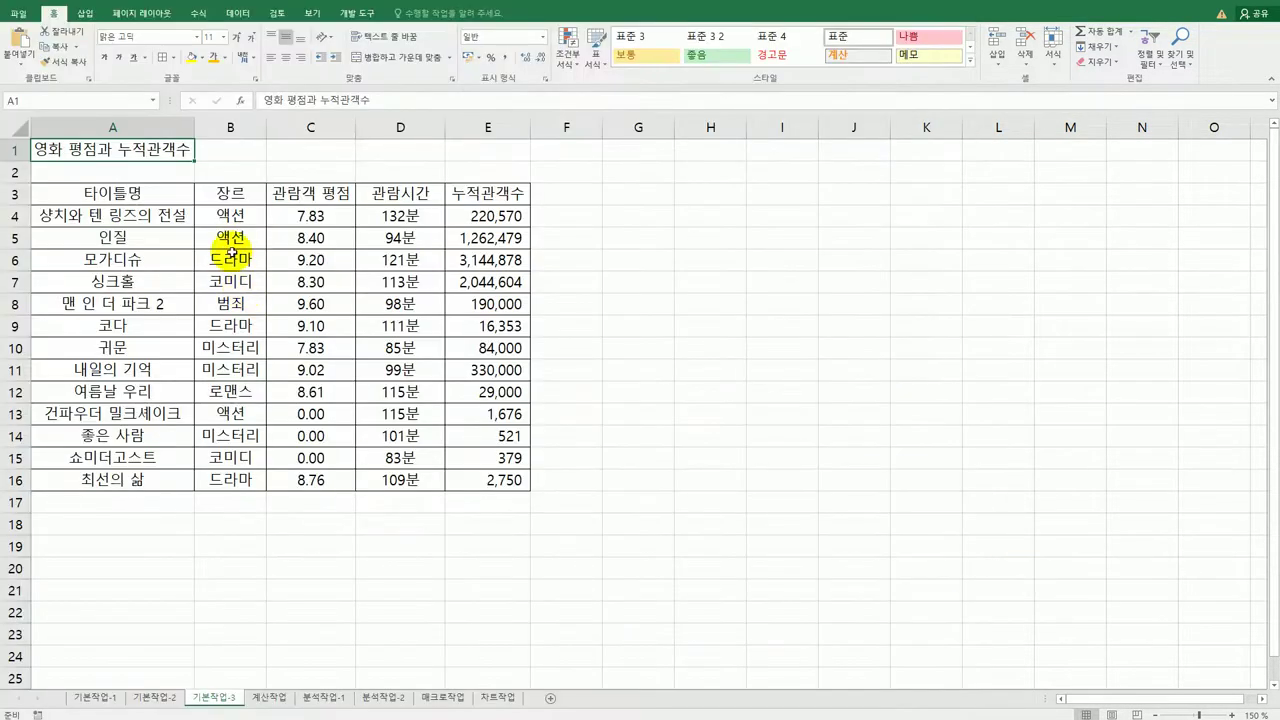
left_click_drag(230, 214, 212, 477)
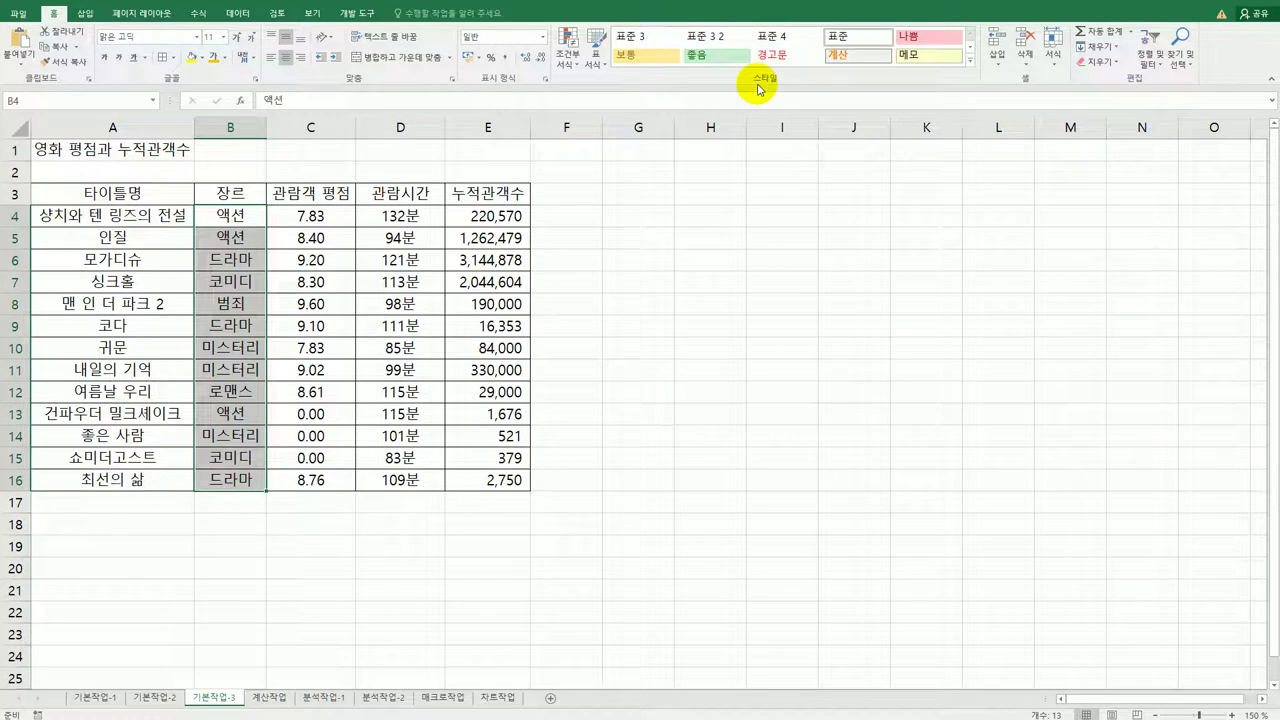
left_click(569, 68)
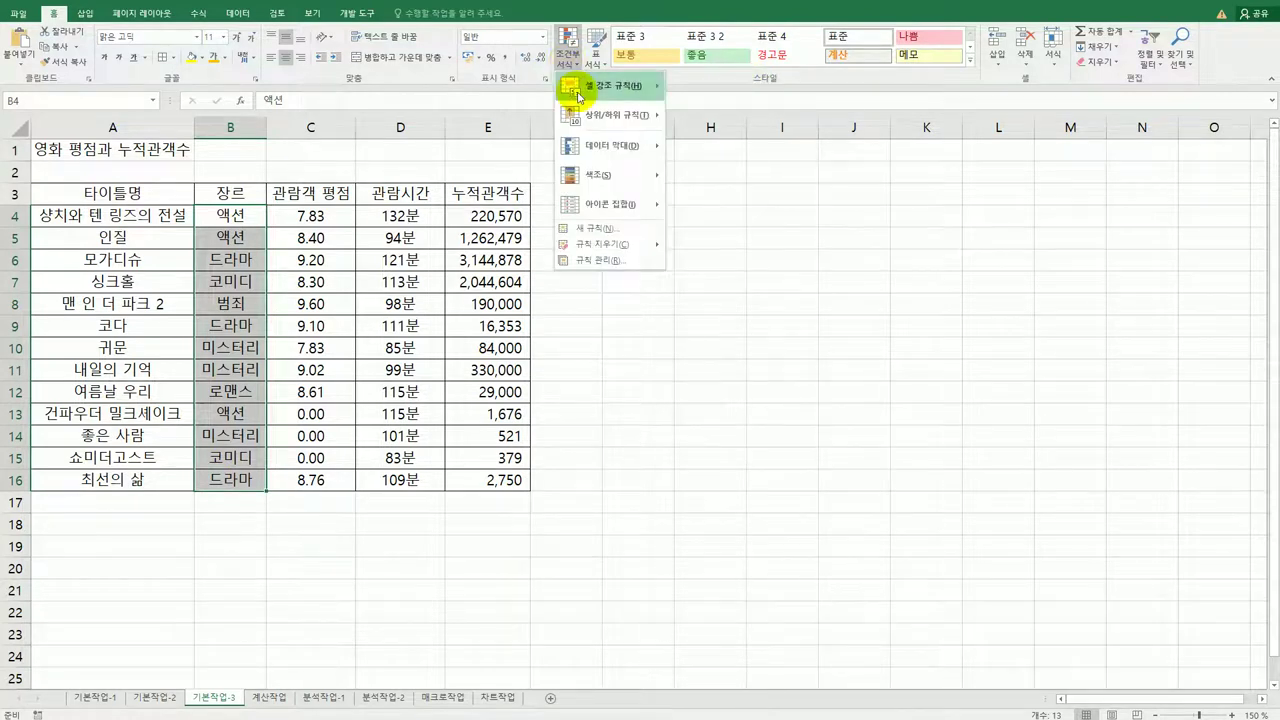
mouse_move(580, 97)
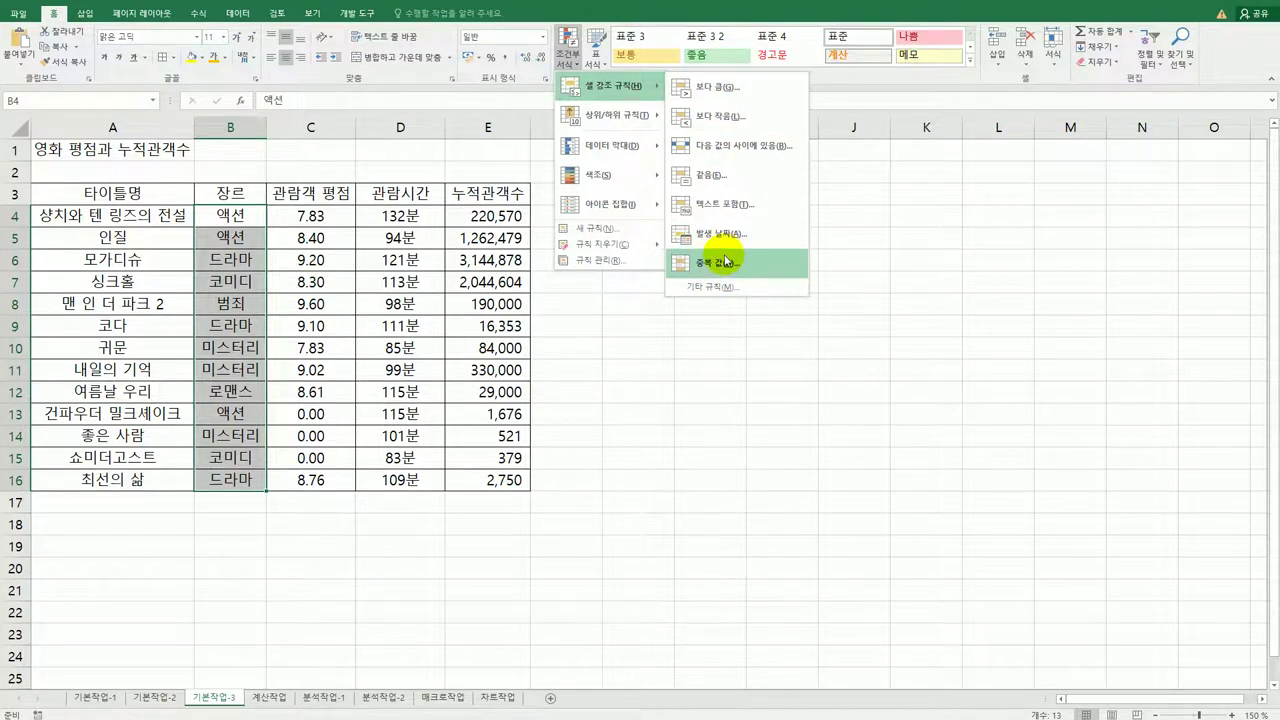
left_click(727, 290)
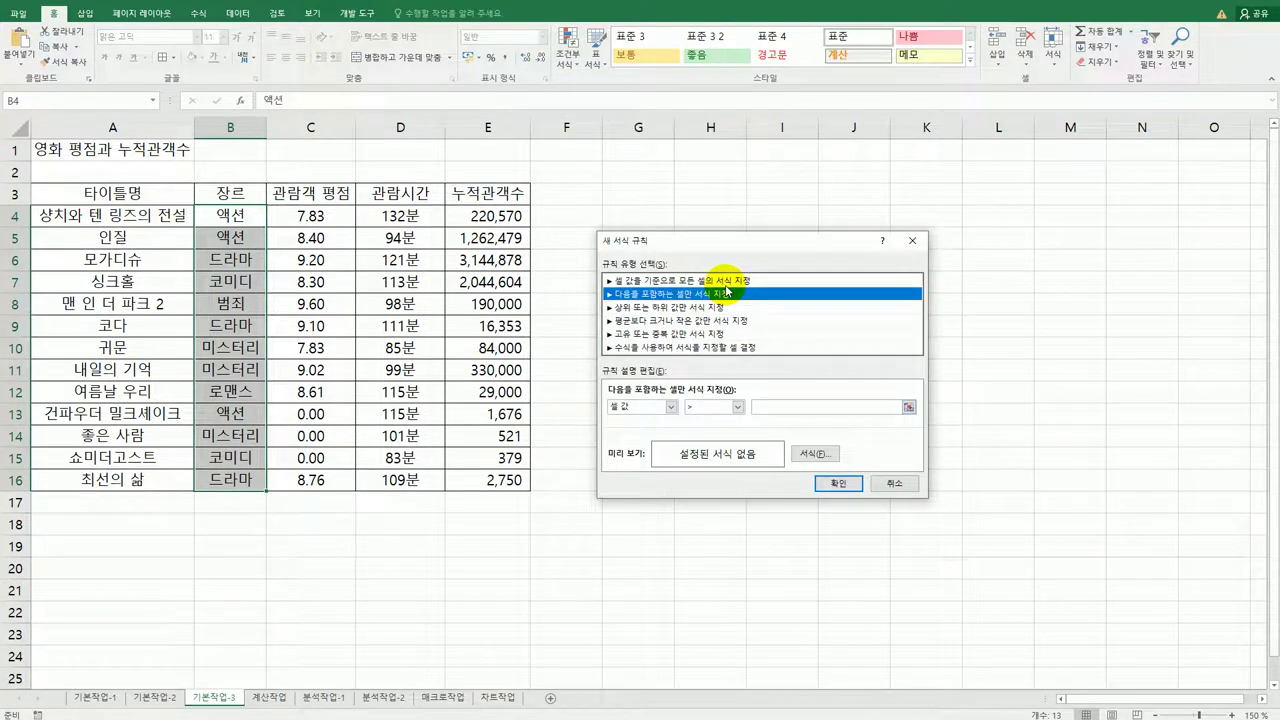
left_click(671, 408)
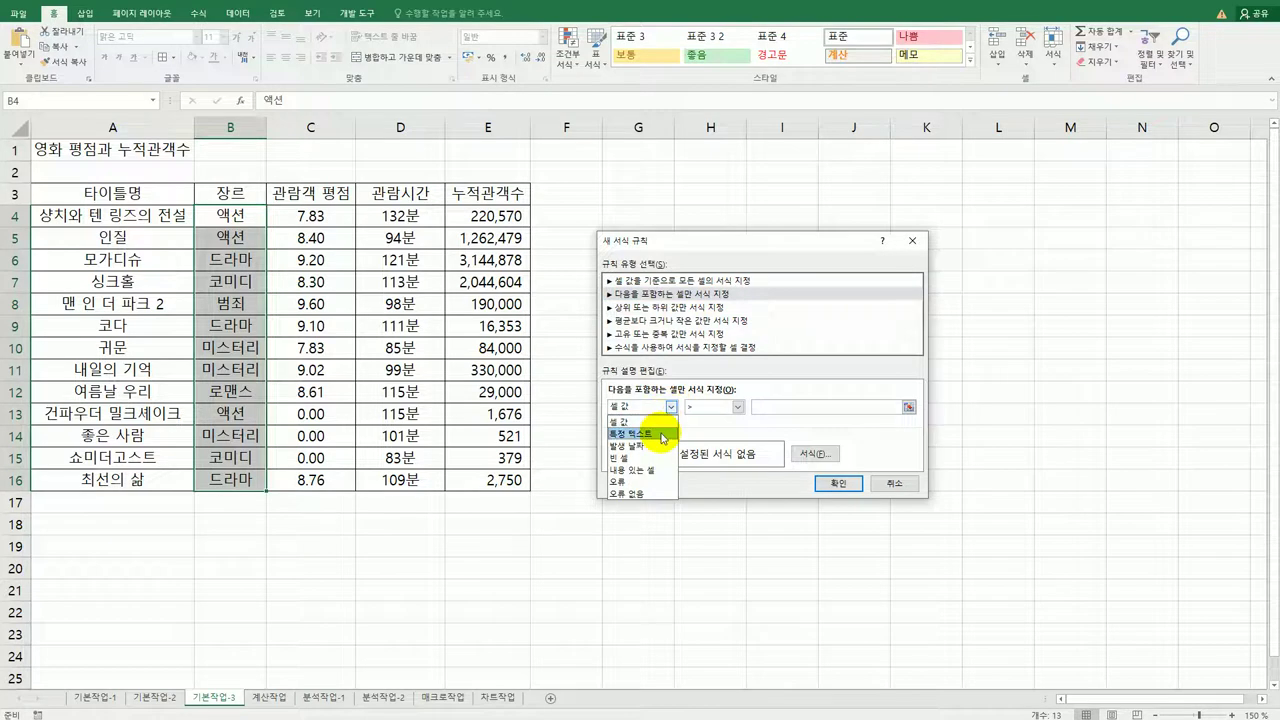
left_click(663, 434)
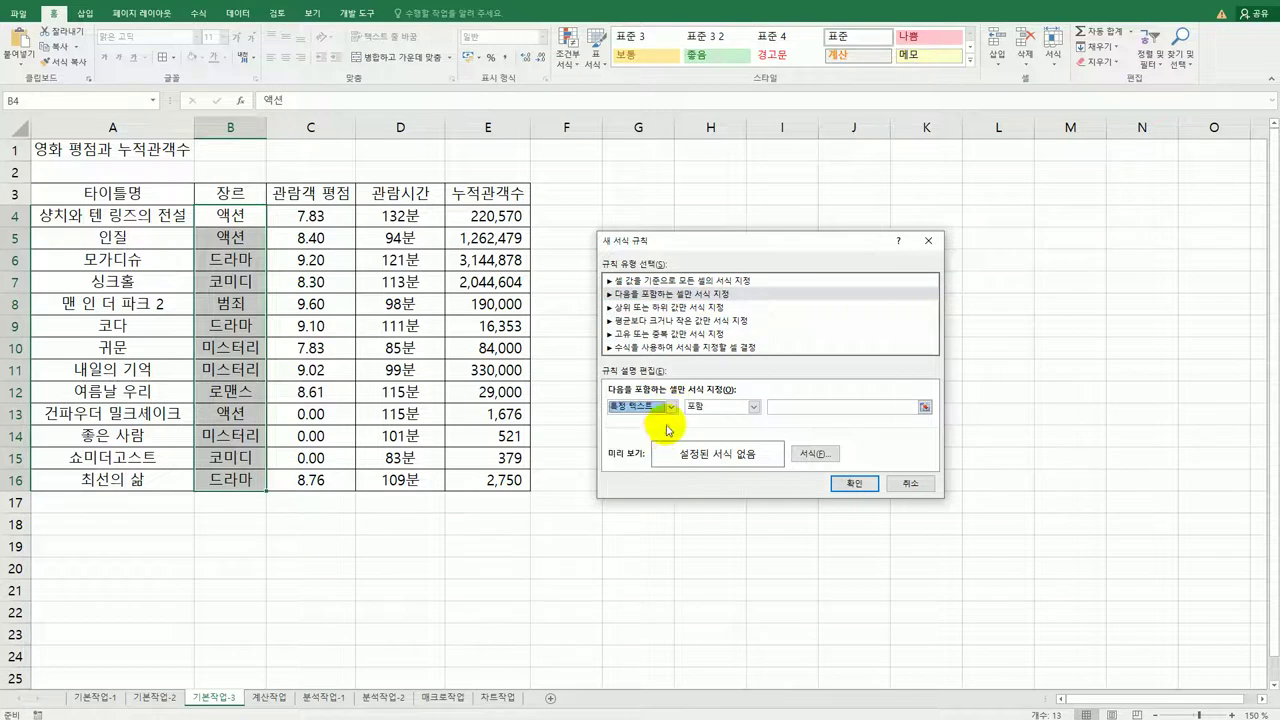
left_click(753, 408)
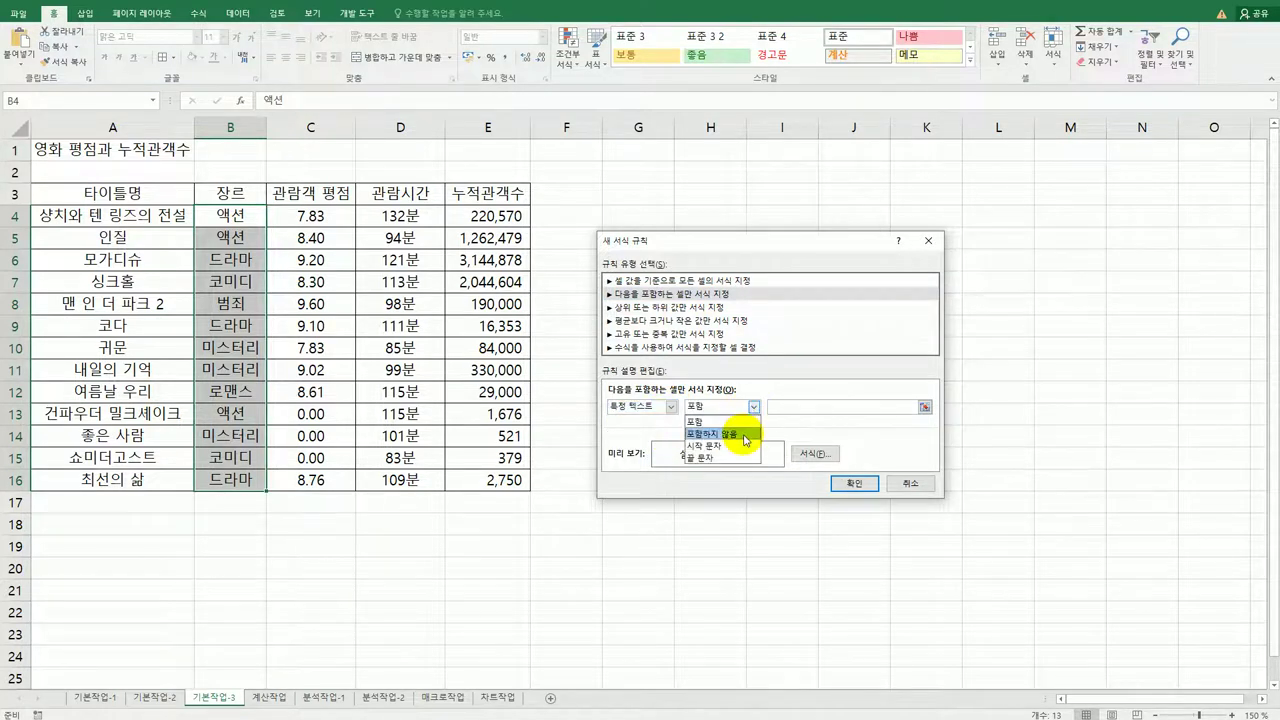
left_click(745, 437)
left_click(788, 409)
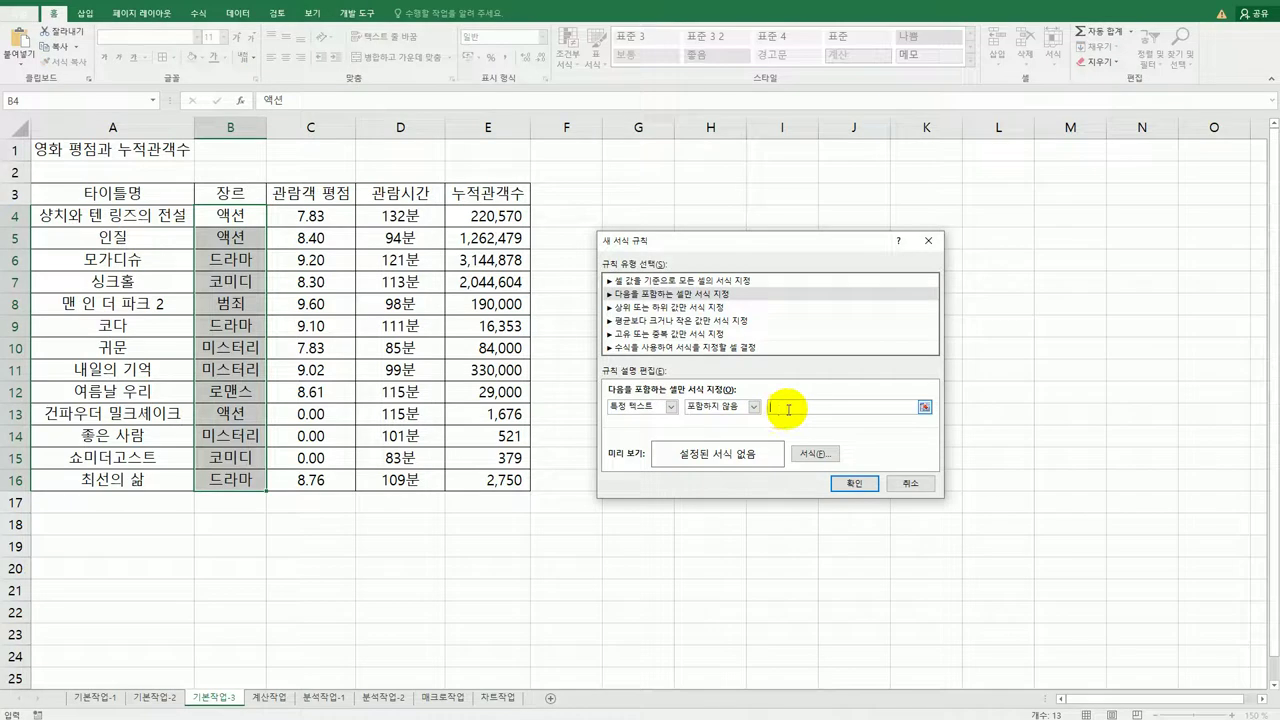
type("미")
left_click(788, 409)
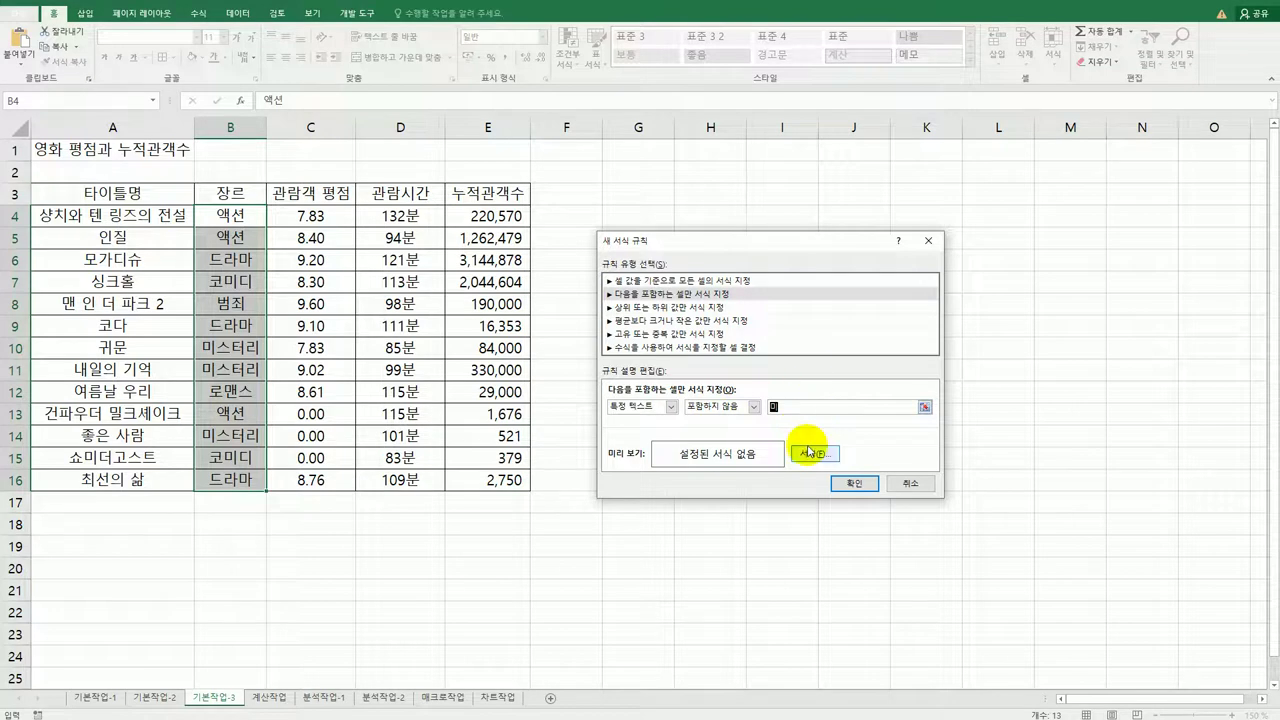
- Set the rule's format to a light green background fill from the standard colours
left_click(810, 452)
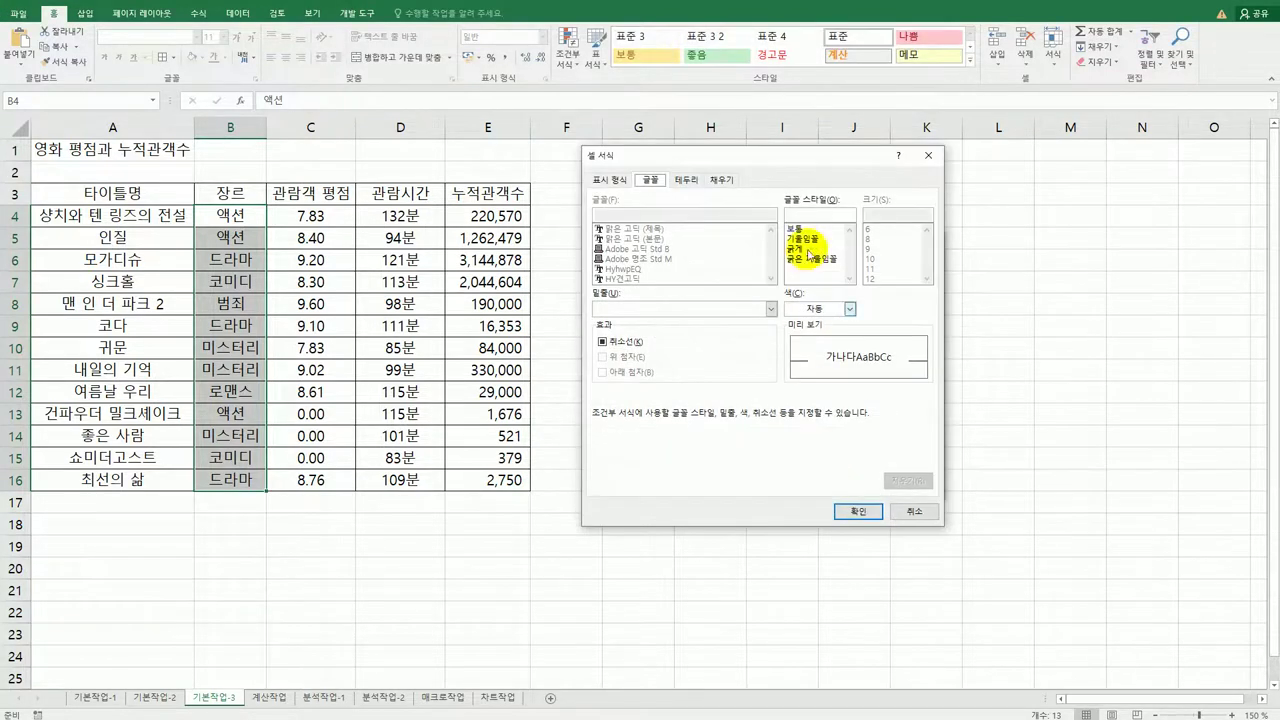
left_click_drag(792, 157, 995, 224)
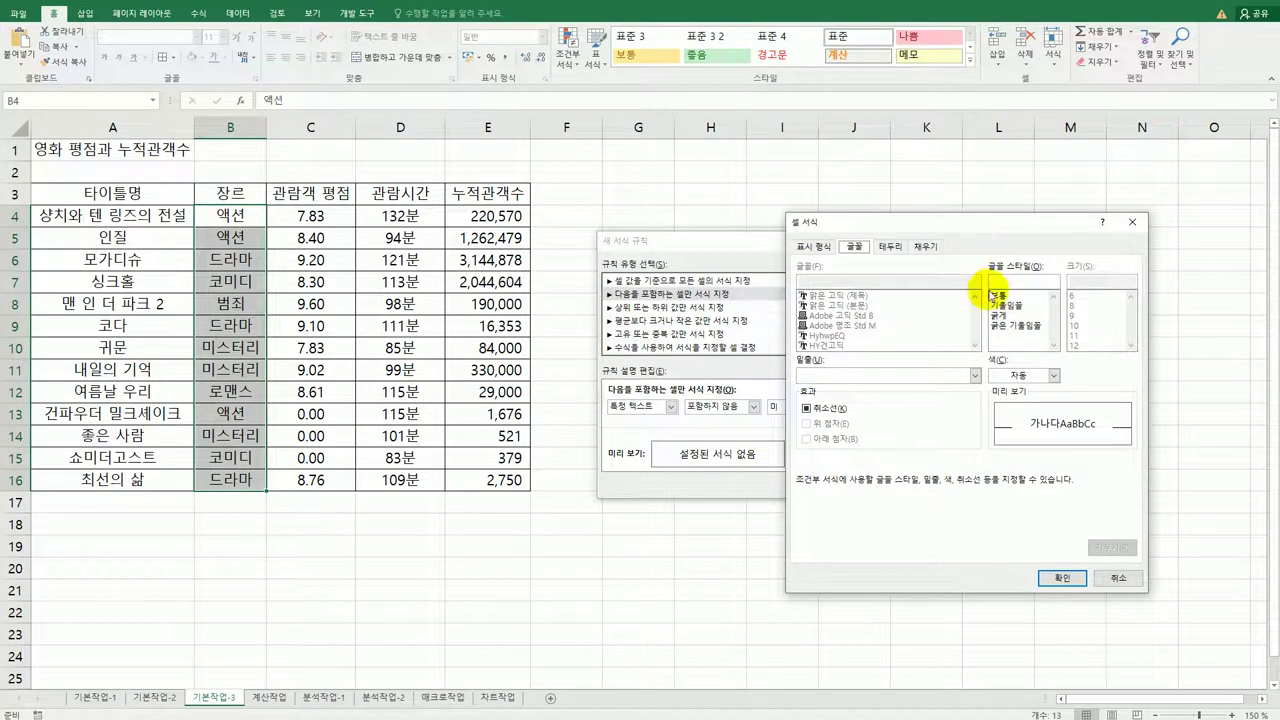
left_click(934, 248)
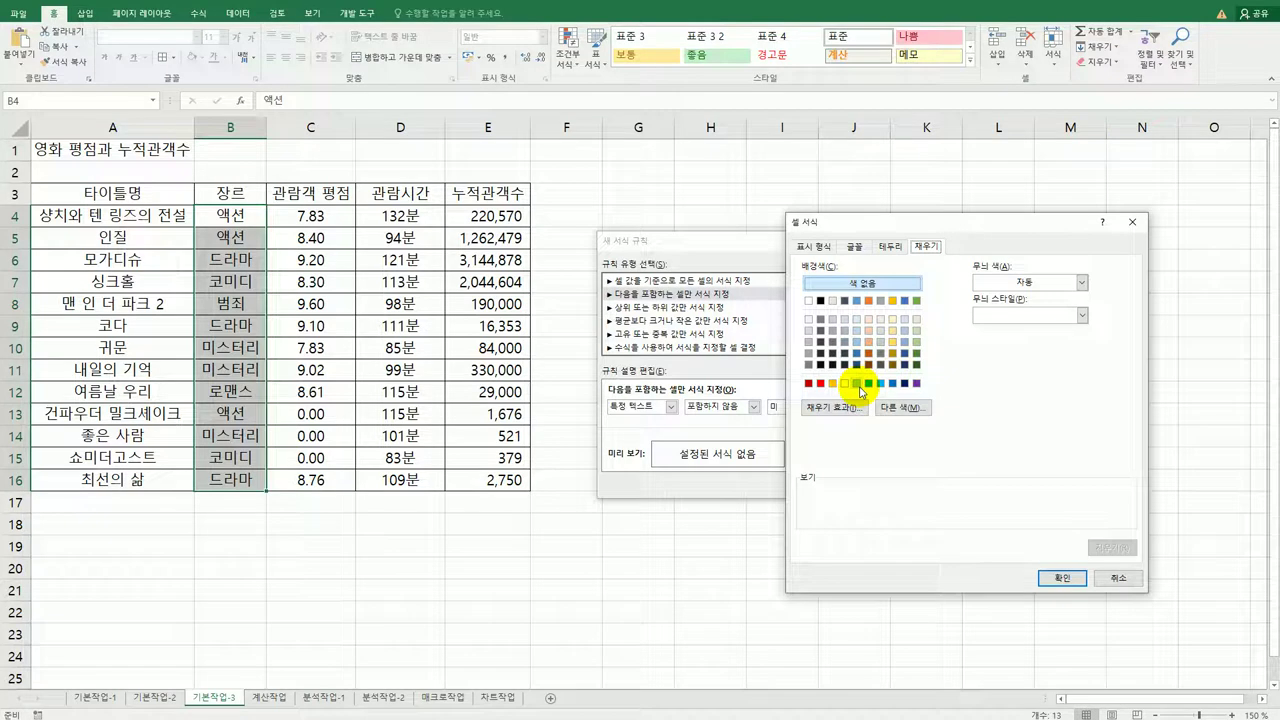
left_click(858, 384)
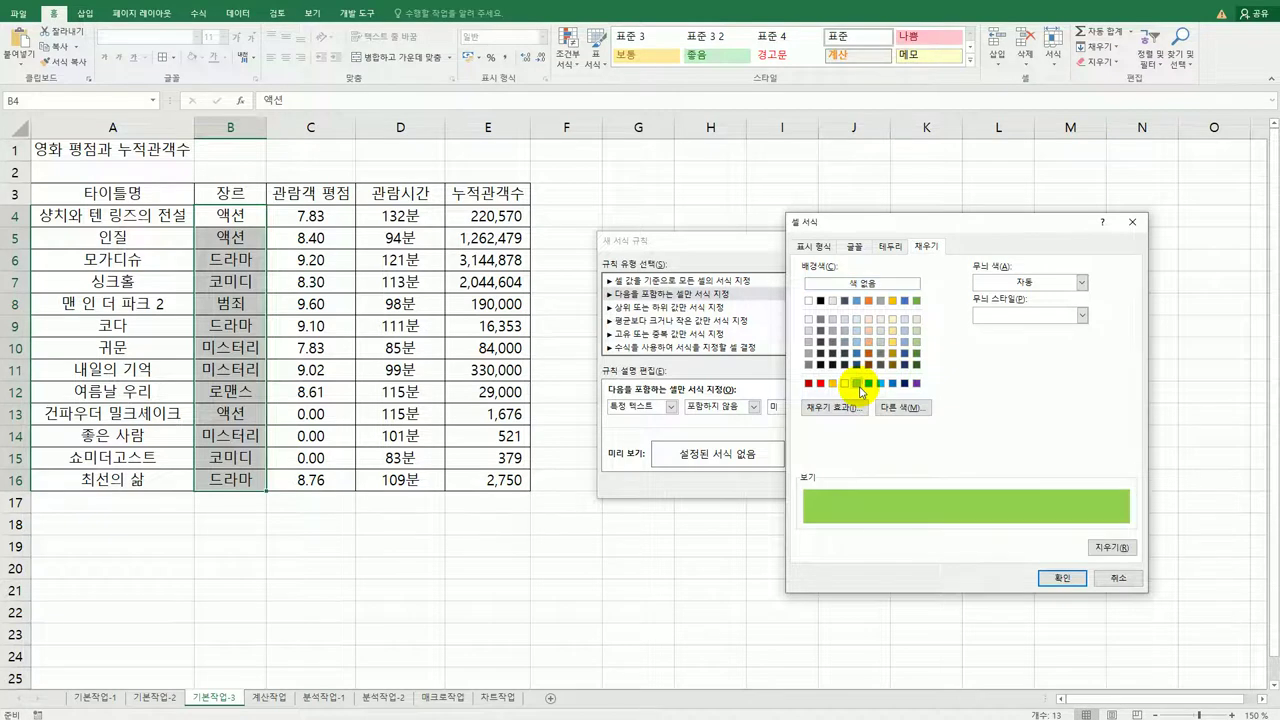
left_click(1062, 578)
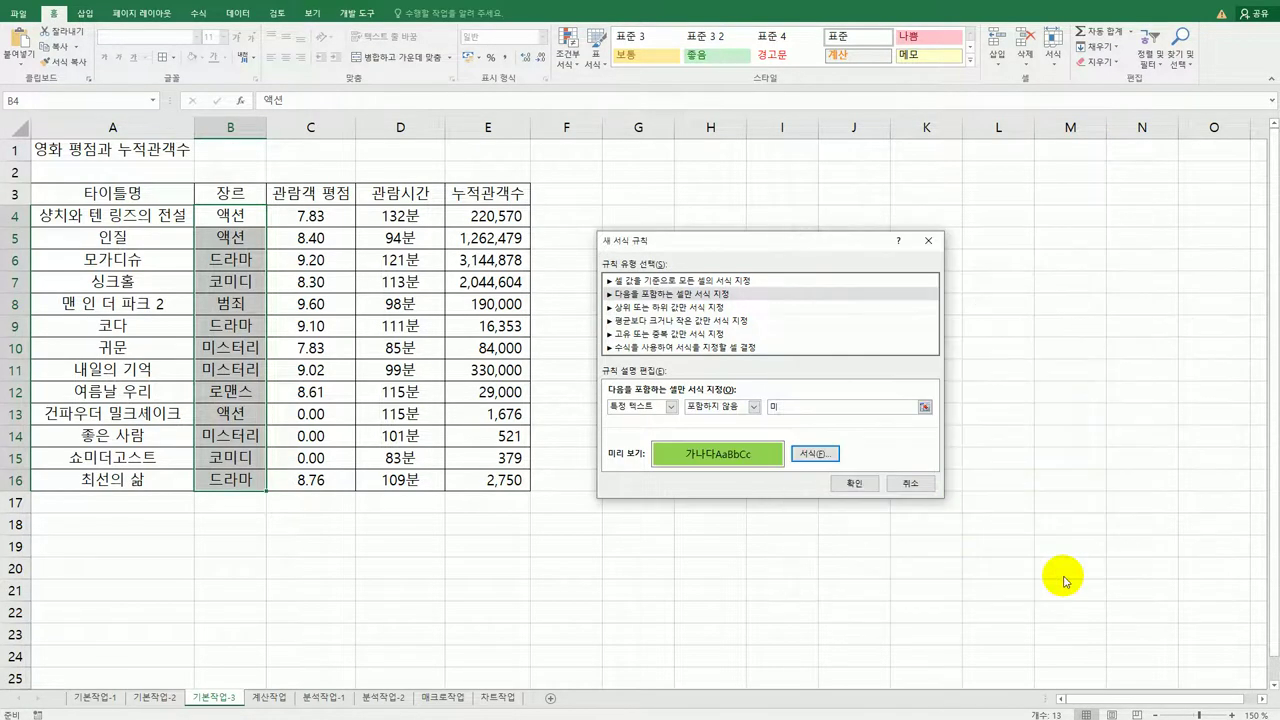
- Apply the light green rule to genres B4:B16 and check the exam document for the condition required on E4:E16
left_click(854, 483)
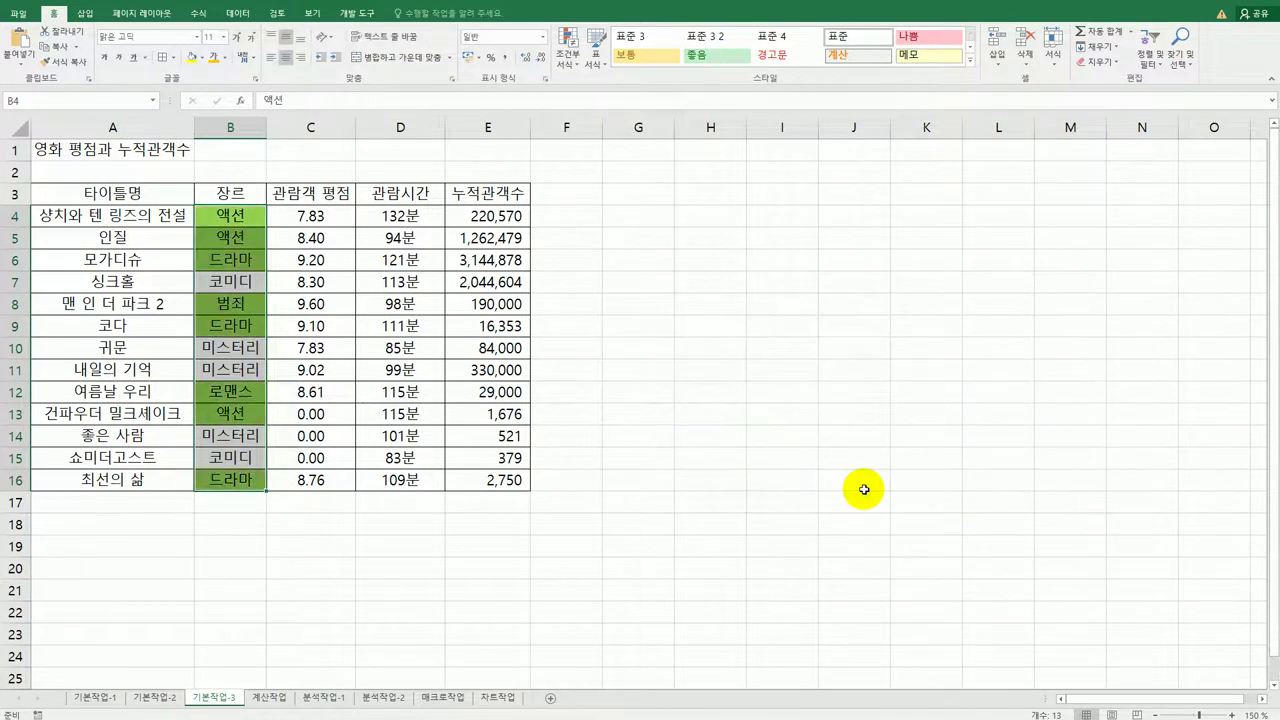
left_click(239, 481)
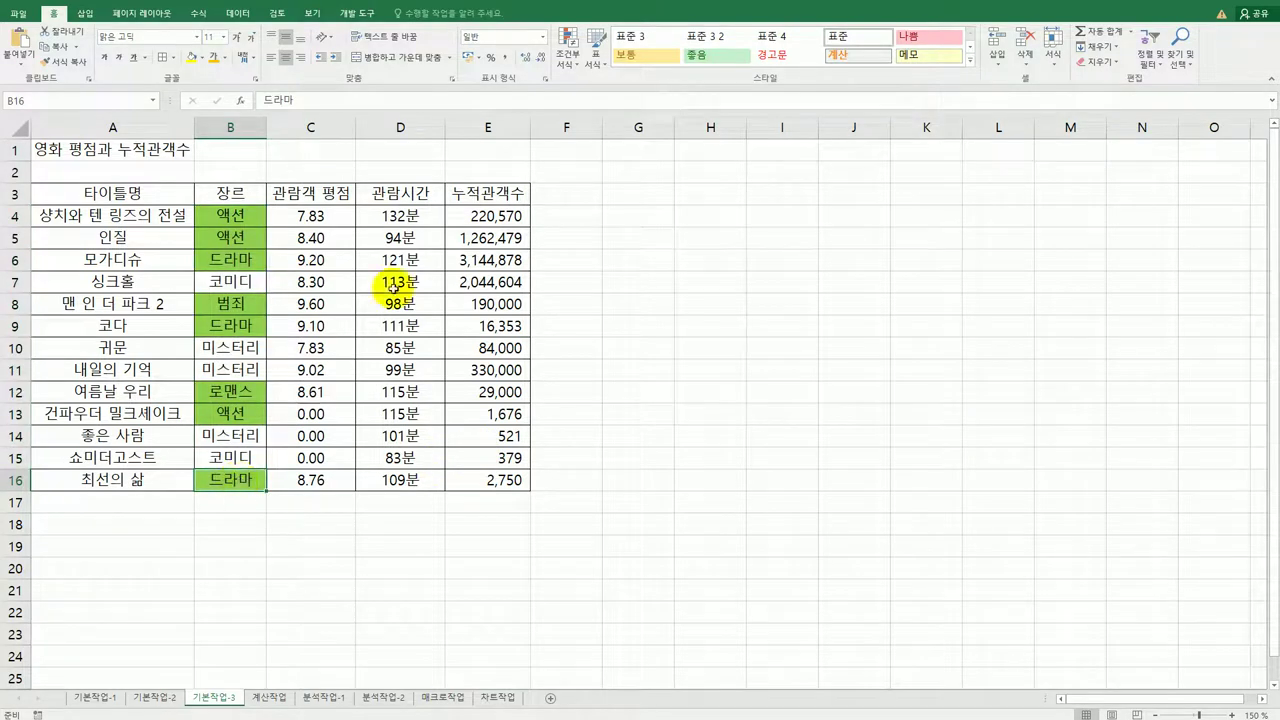
key("alt+Tab")
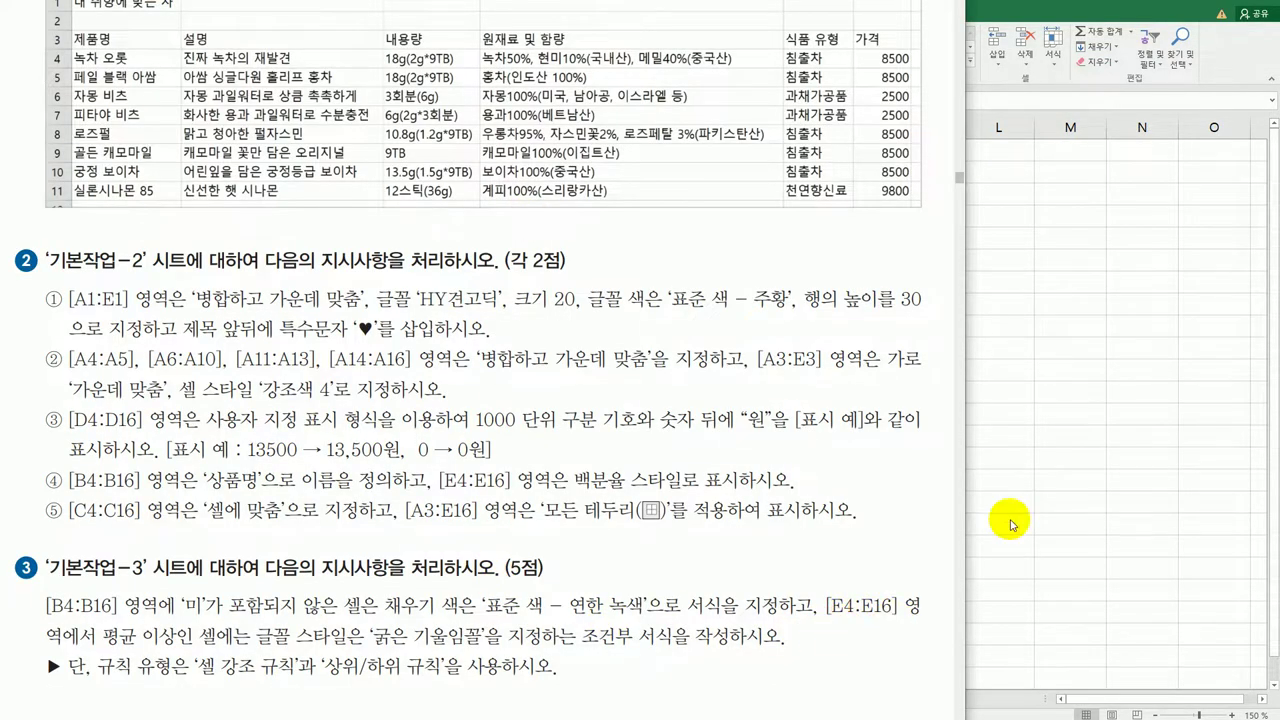
key("alt+Tab")
- For the audience totals E4:E16, set up a new top/bottom conditional formatting rule for values at or above the range's average (이상)
left_click_drag(503, 216, 500, 481)
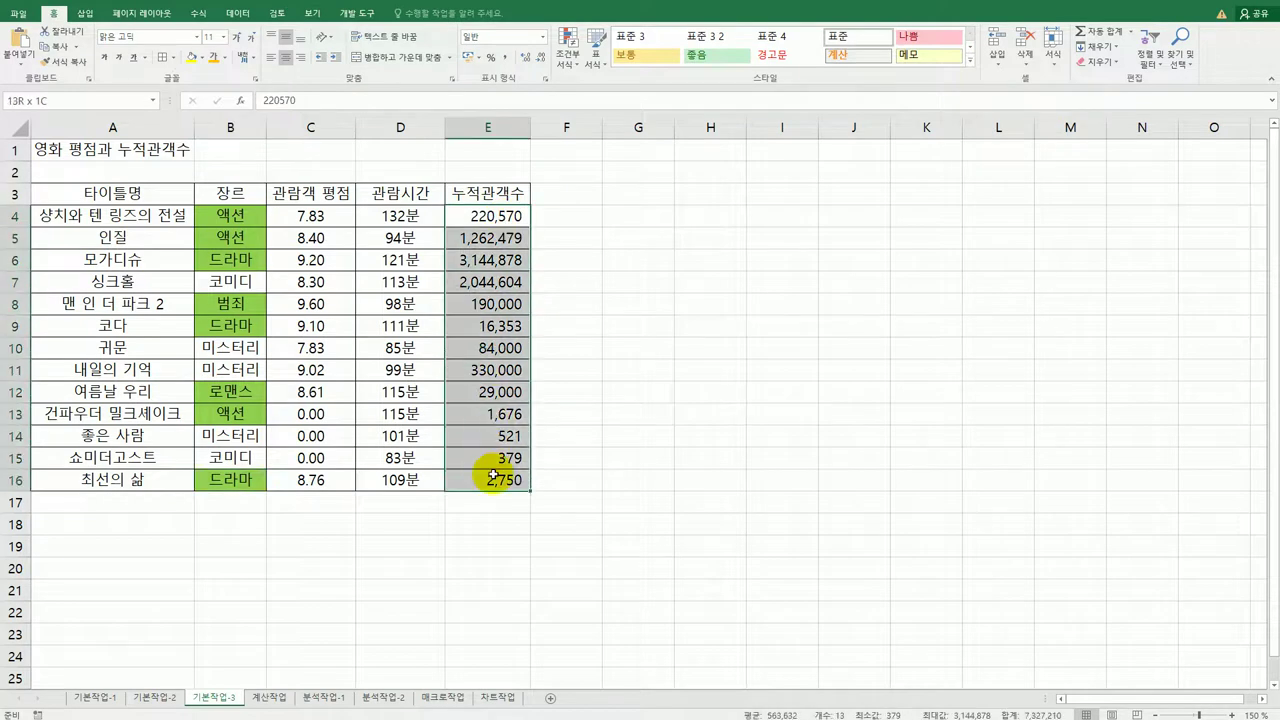
left_click(567, 60)
mouse_move(610, 122)
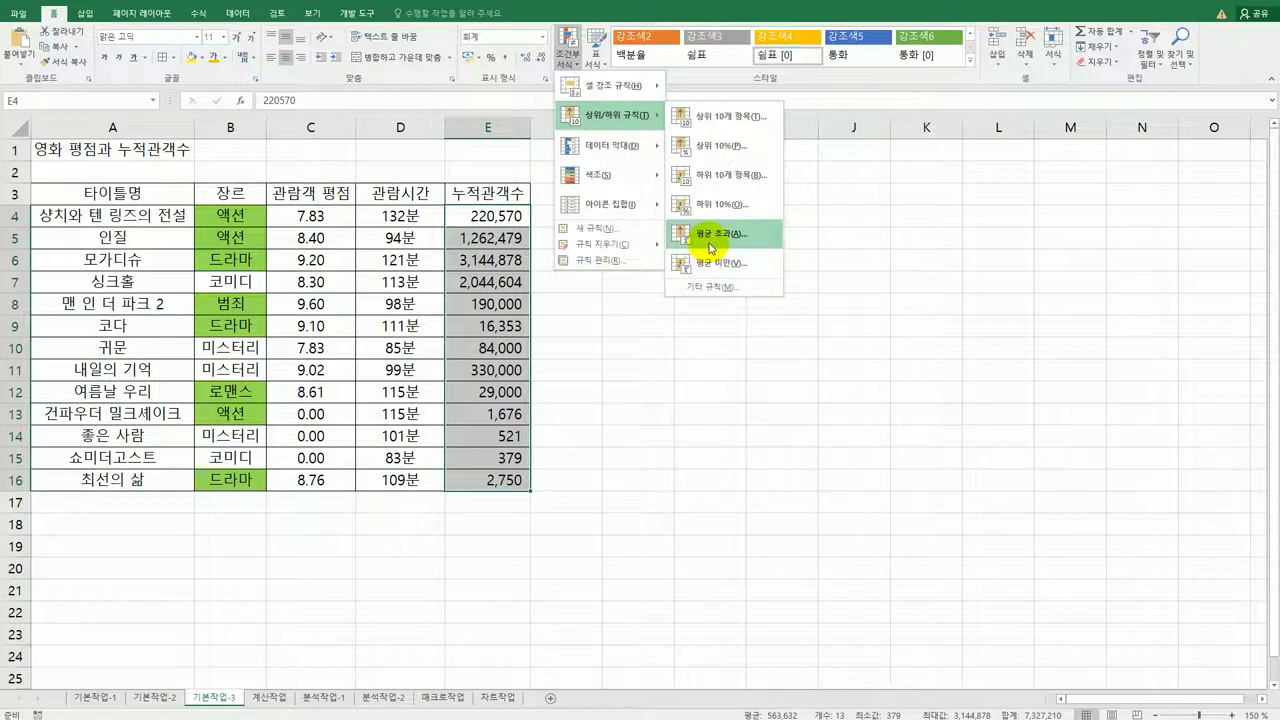
left_click(710, 287)
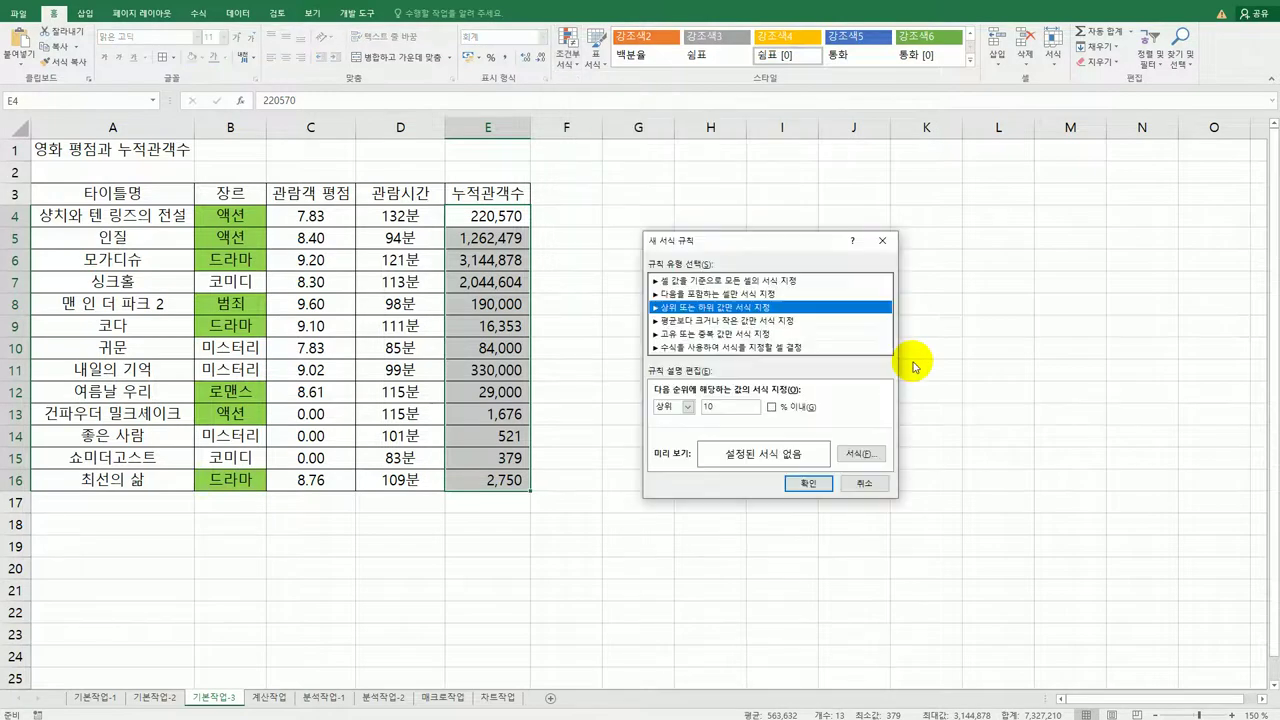
left_click(688, 407)
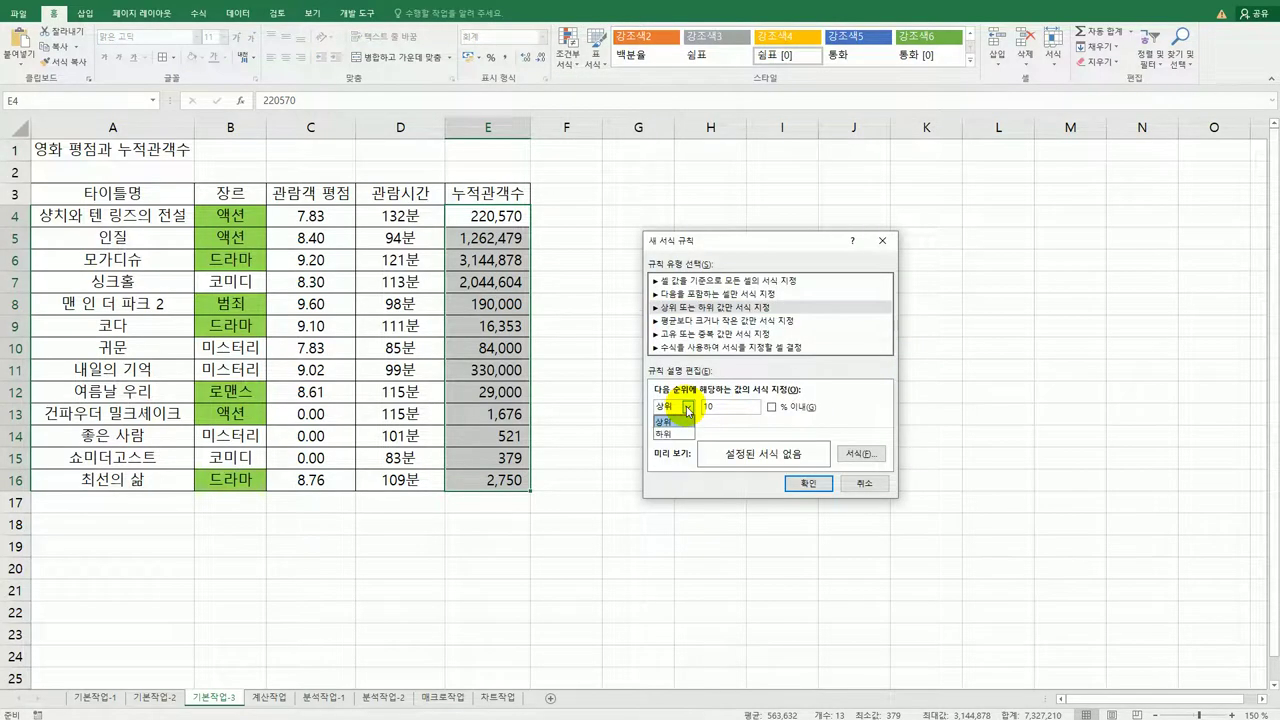
left_click(700, 330)
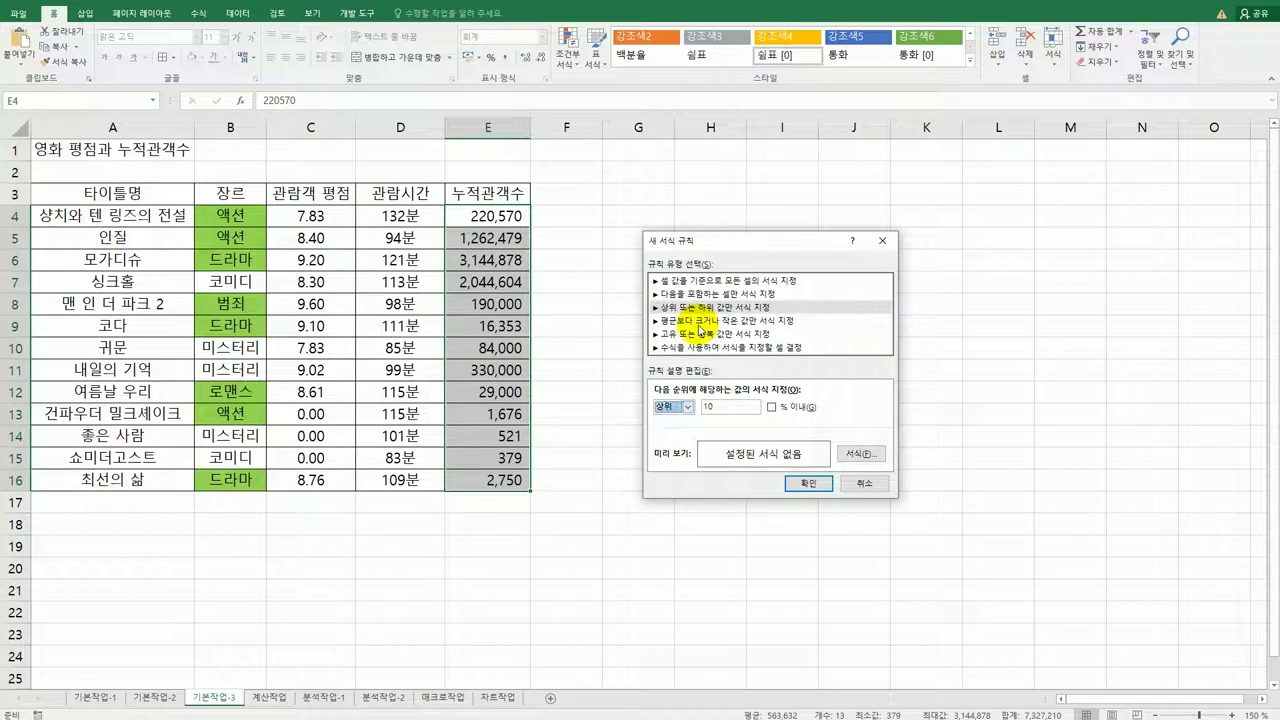
left_click(700, 326)
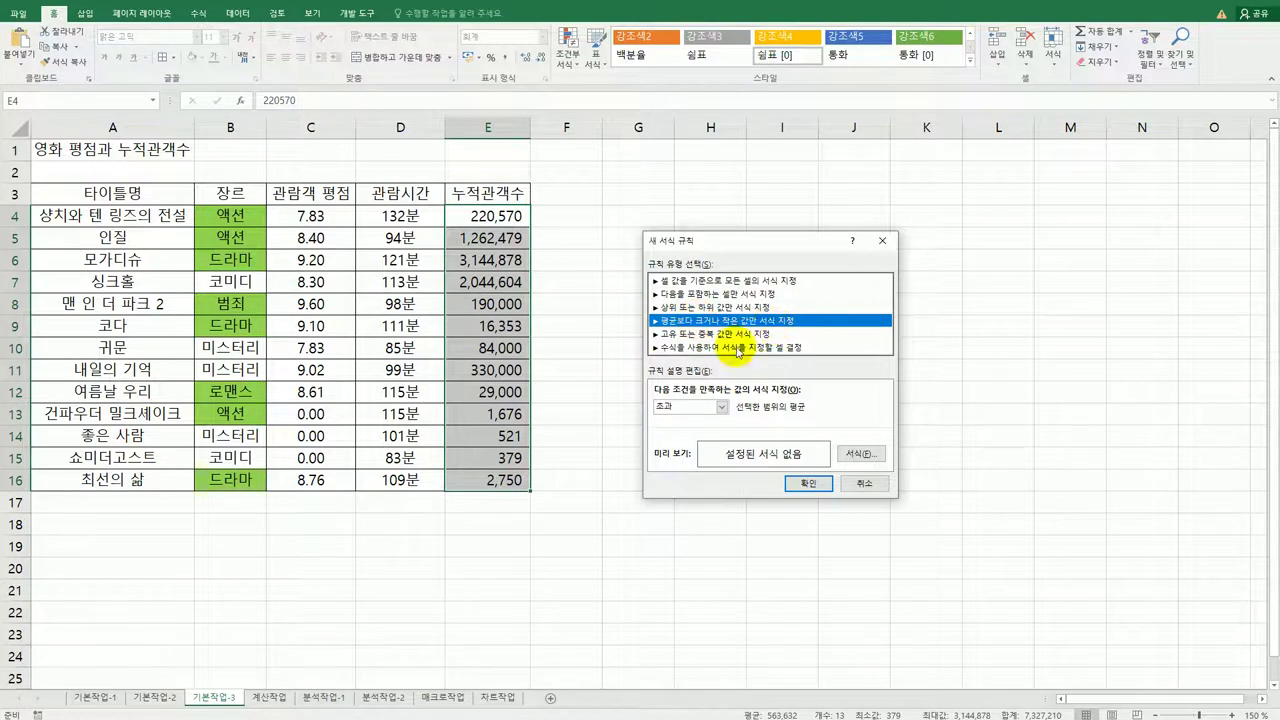
left_click(721, 408)
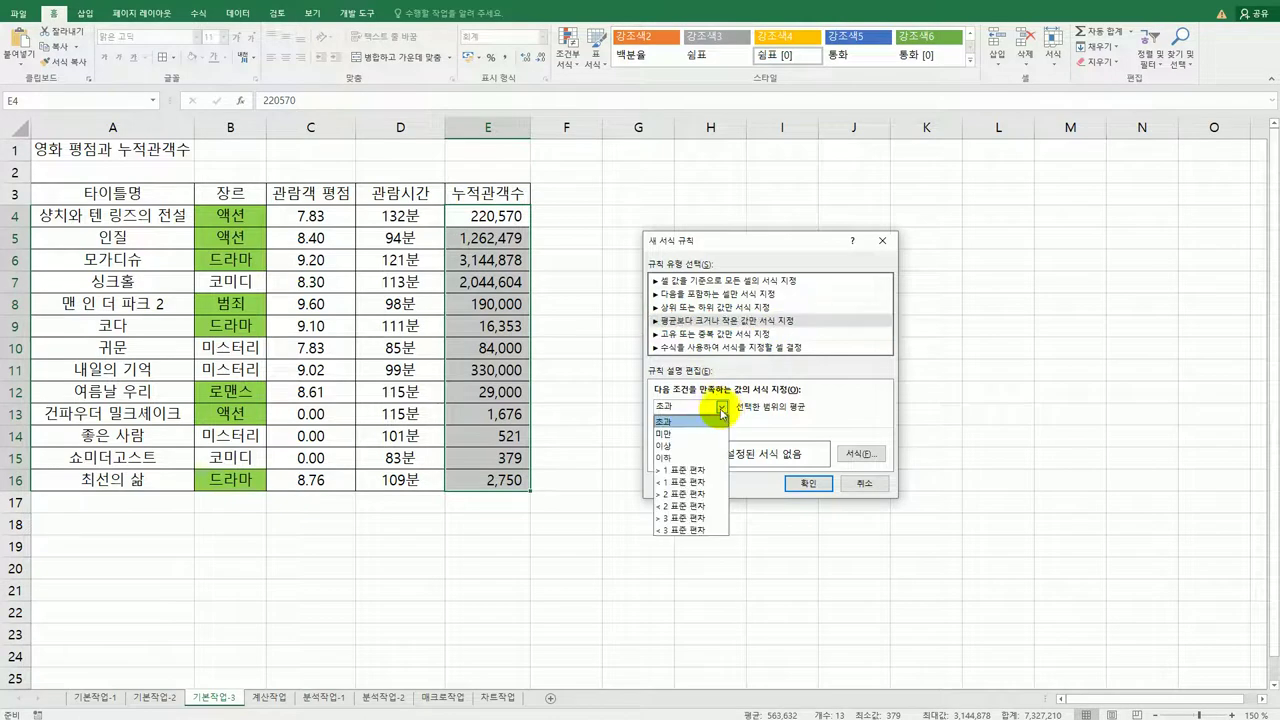
left_click(690, 450)
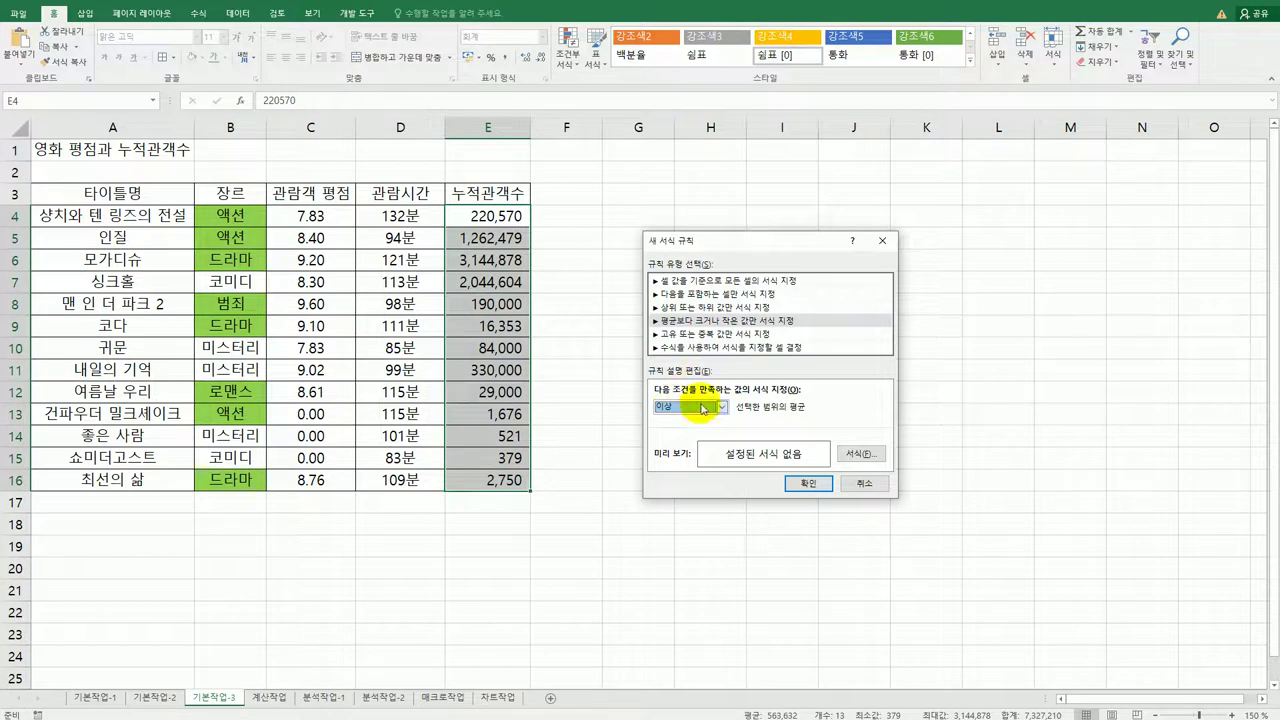
- Apply the rule with a bold italic (굵은 기울임꼴) font style and auto-fit the width of column E
left_click(862, 455)
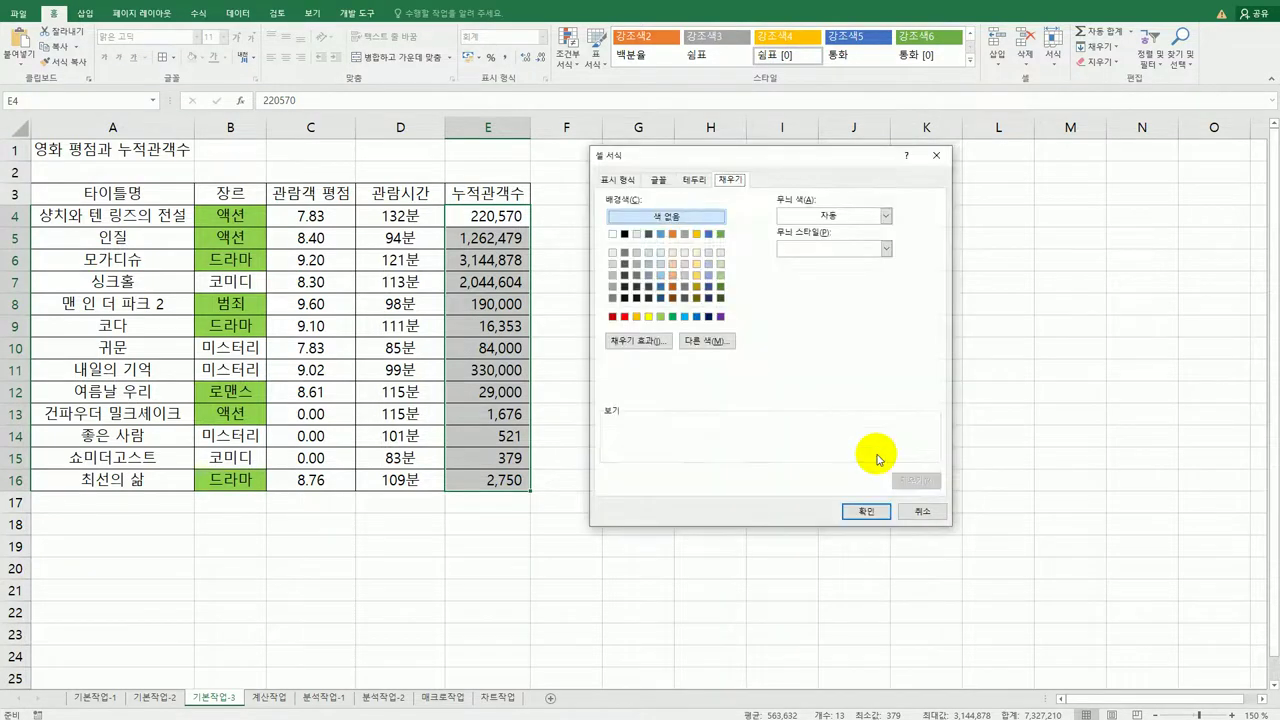
left_click(659, 184)
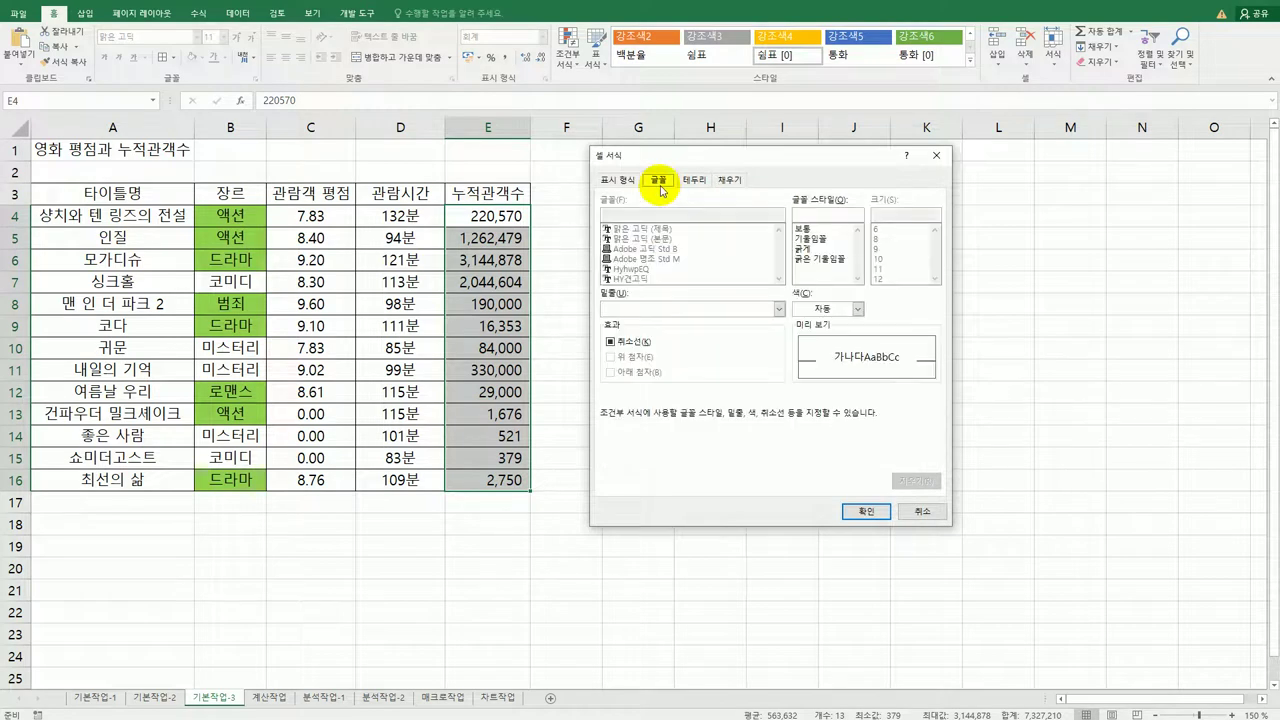
left_click(810, 259)
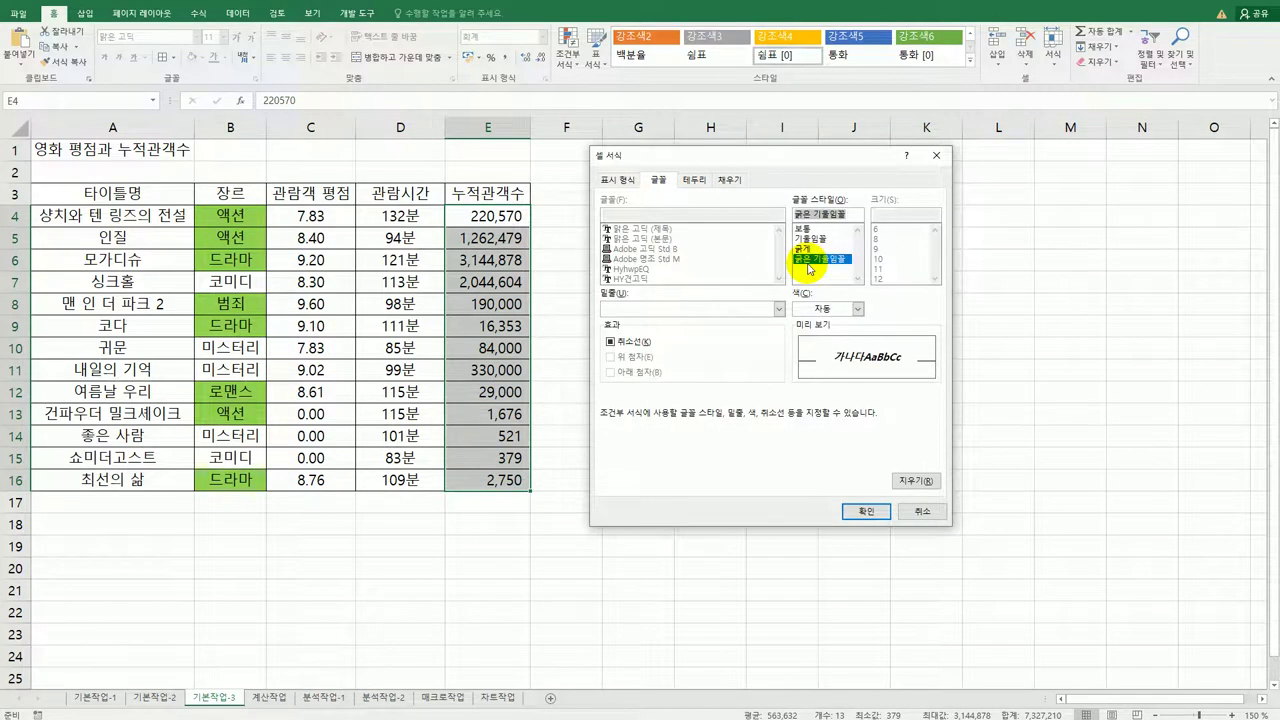
left_click(867, 512)
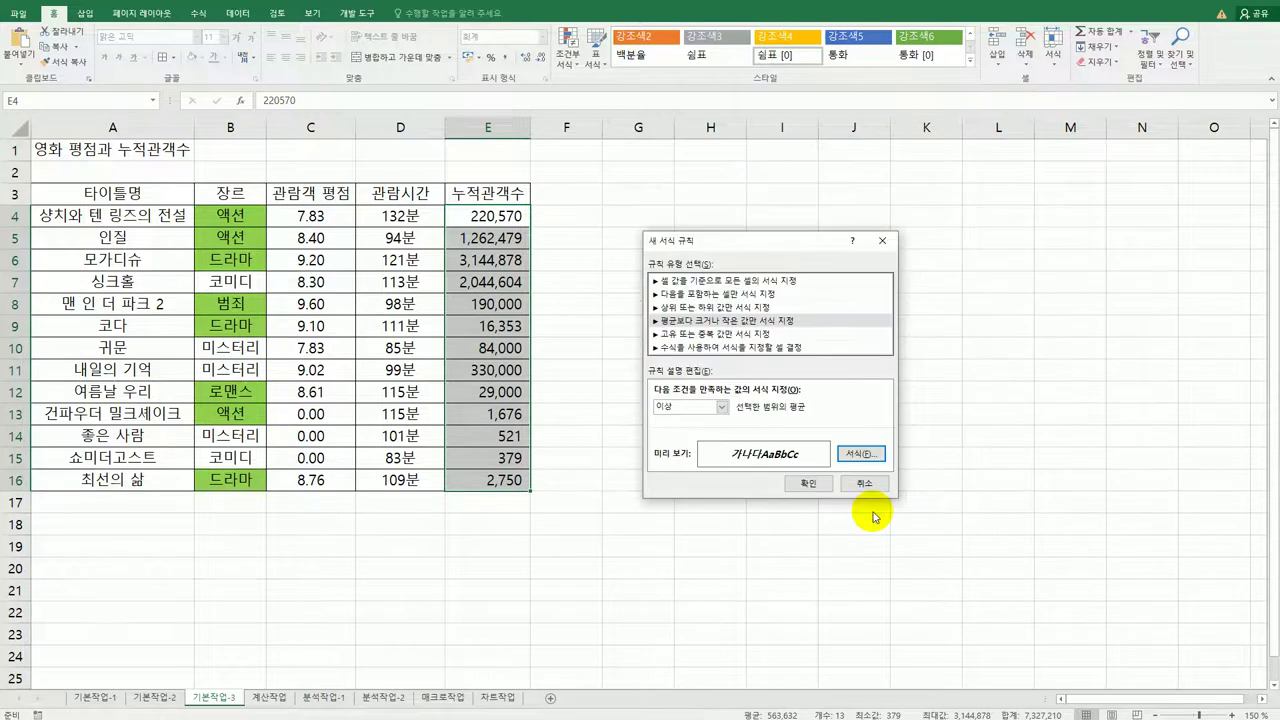
left_click(808, 485)
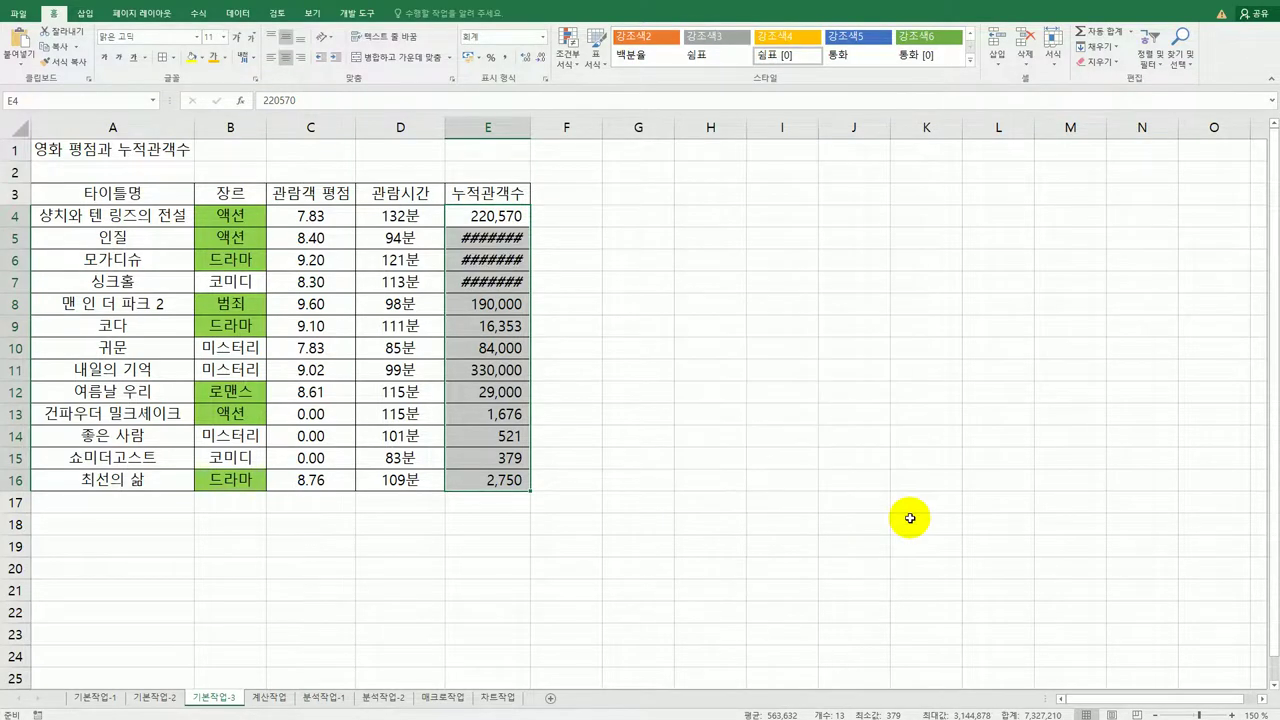
left_click(910, 518)
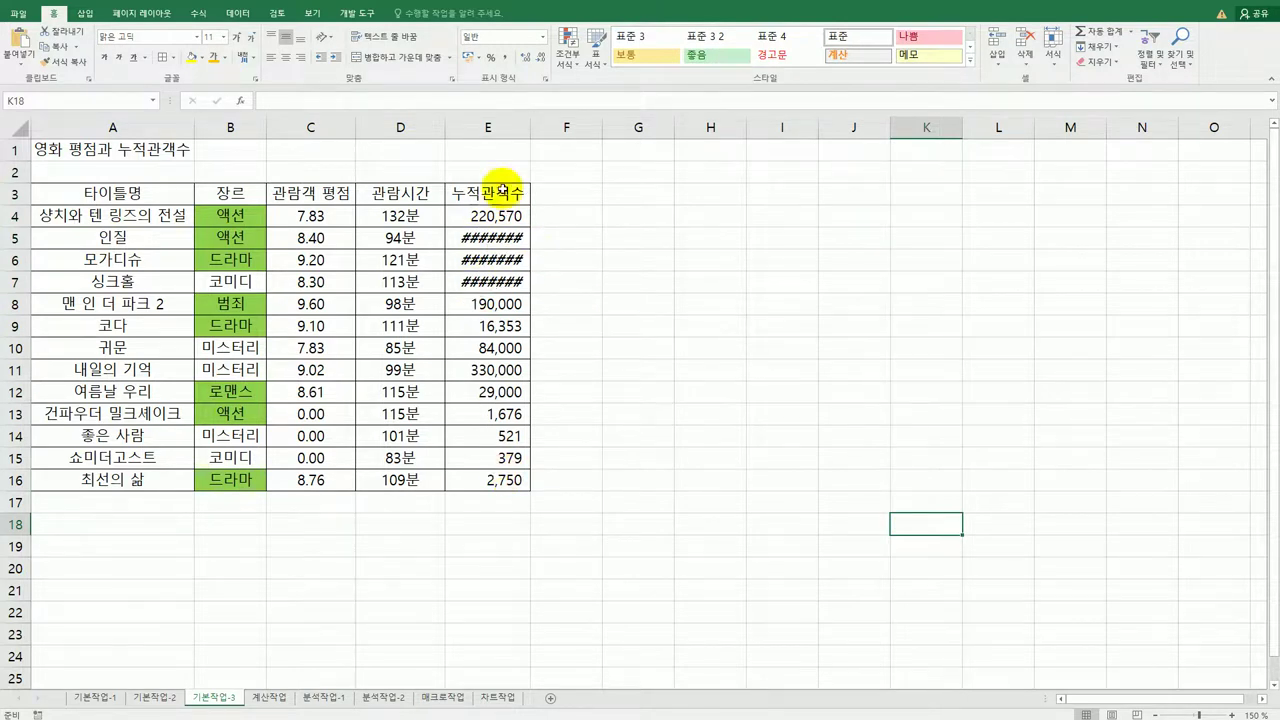
double_click(526, 128)
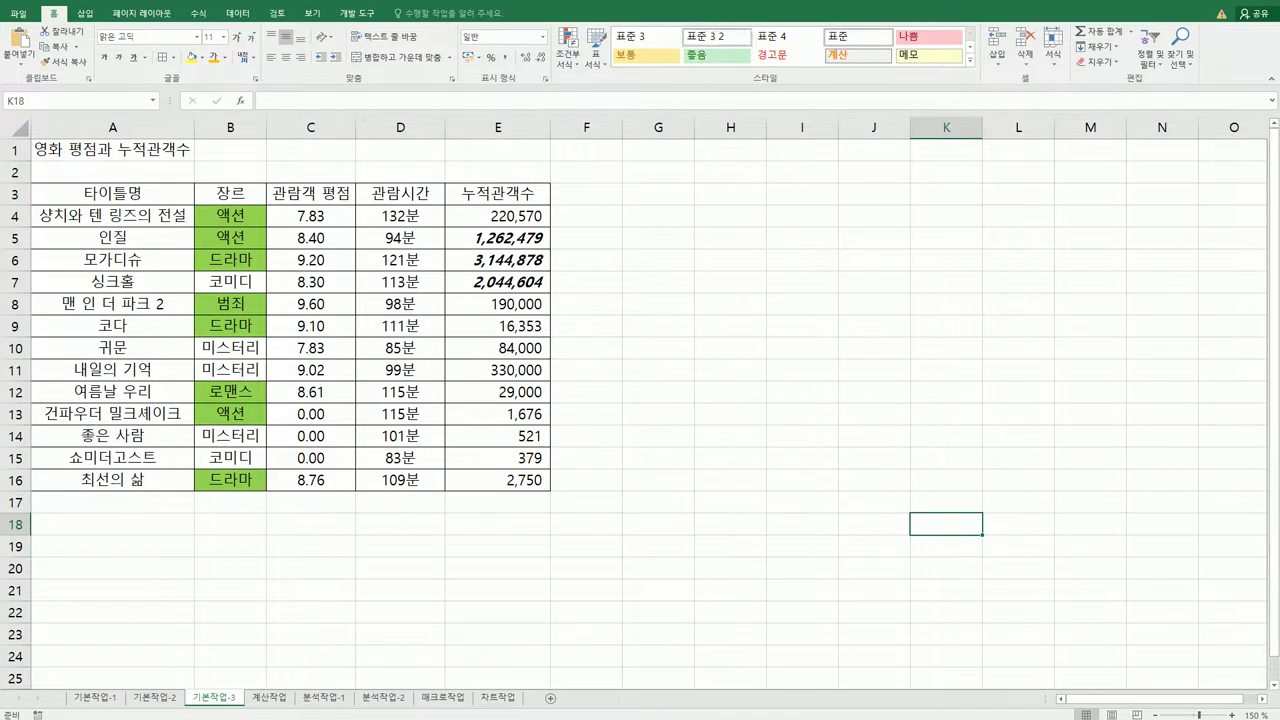
- Read the 계산작업 tasks in the exam document for the required ranges, display formats and functions
key("alt+Tab")
scroll(745, 513, "down", 5)
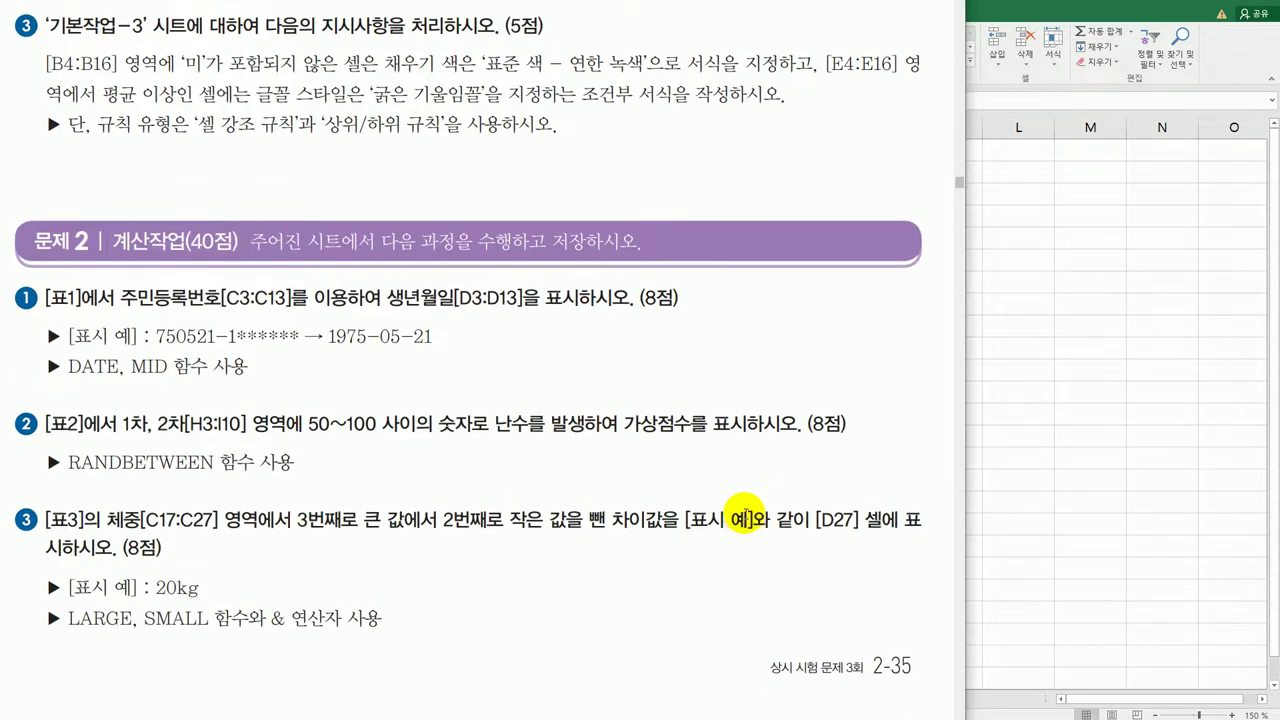
scroll(745, 513, "down", 1)
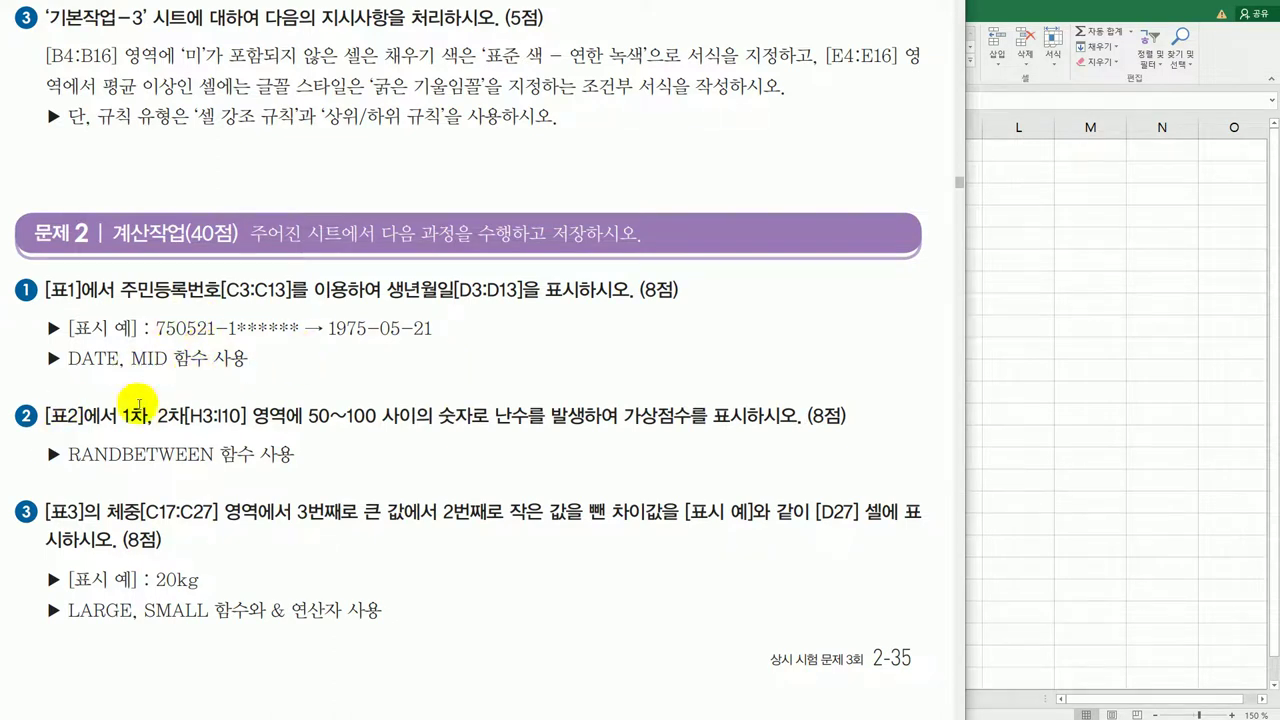
left_click(1108, 505)
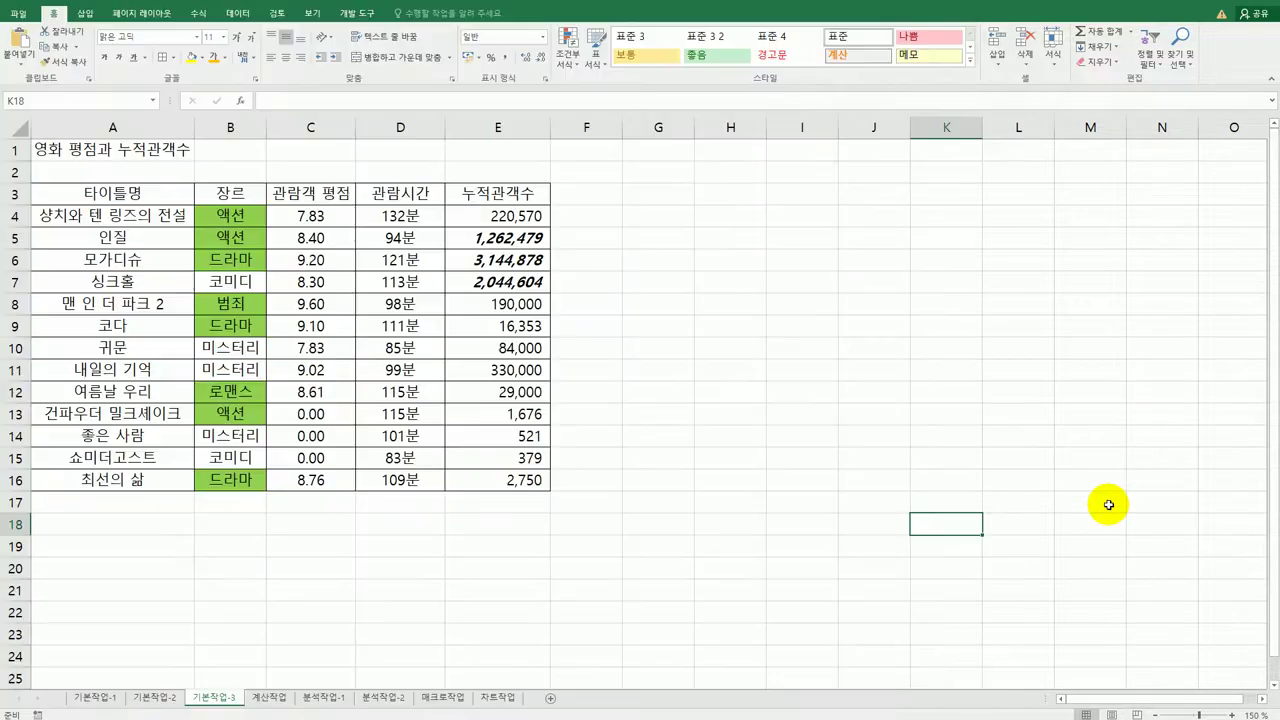
- On sheet 계산작업, begin the birth date formula in D3 with DATE, using MID(C3,1,2) as the year
left_click(284, 698)
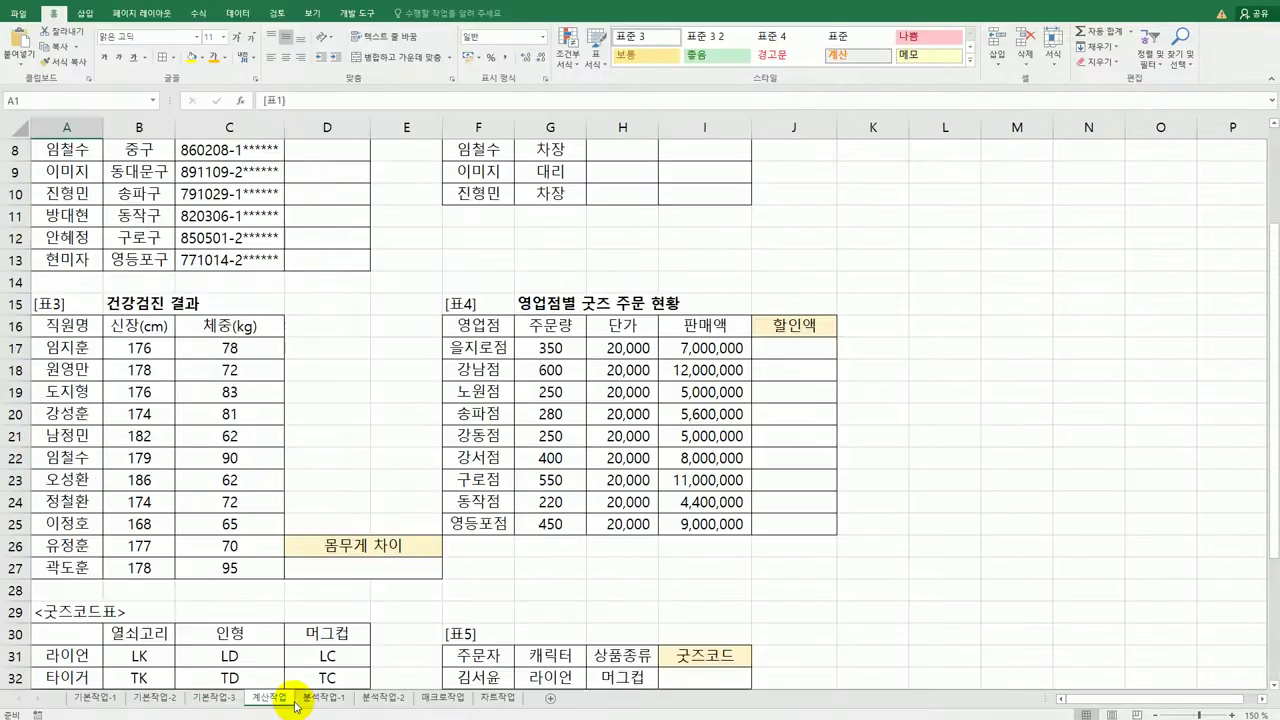
scroll(380, 443, "up", 3)
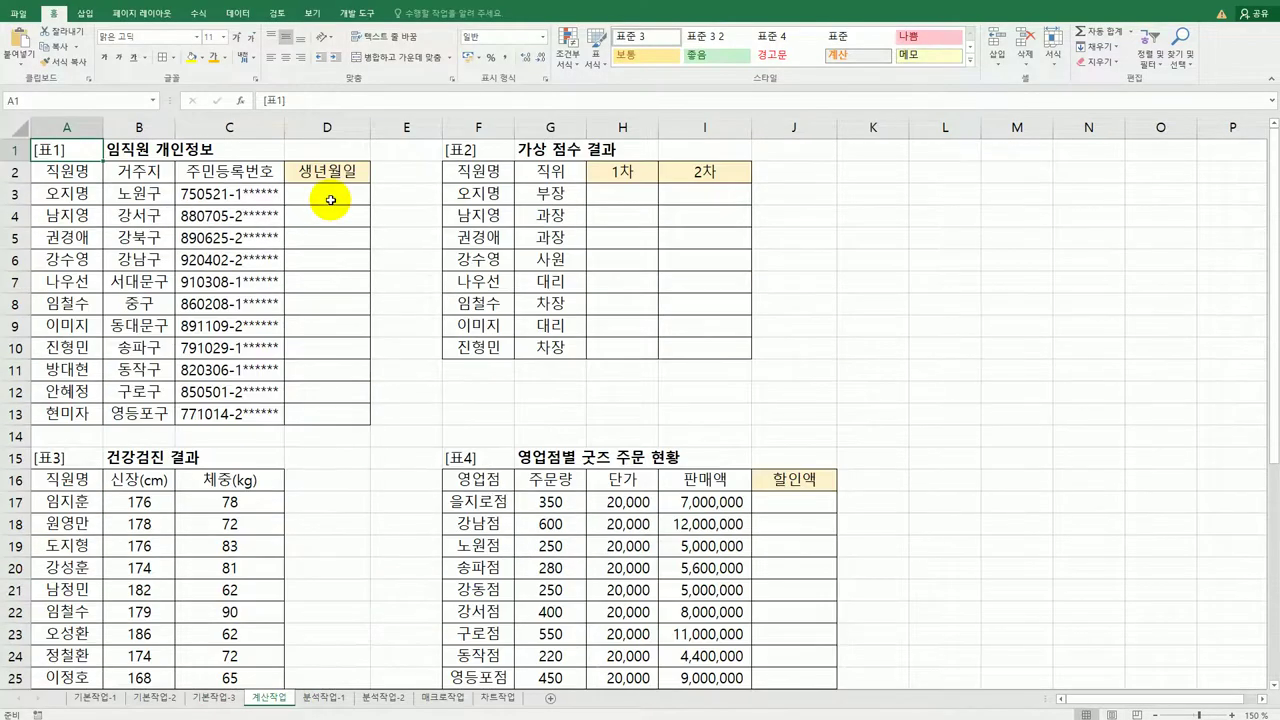
left_click(330, 198)
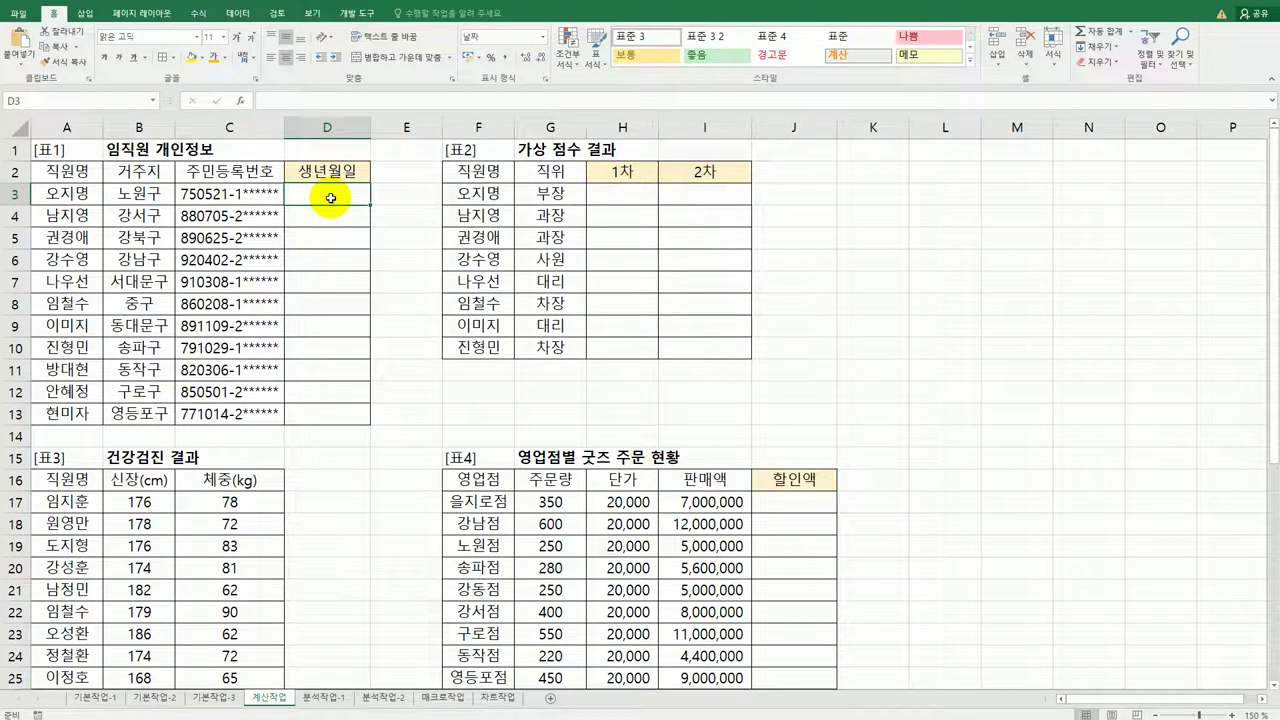
type("=ㅇ")
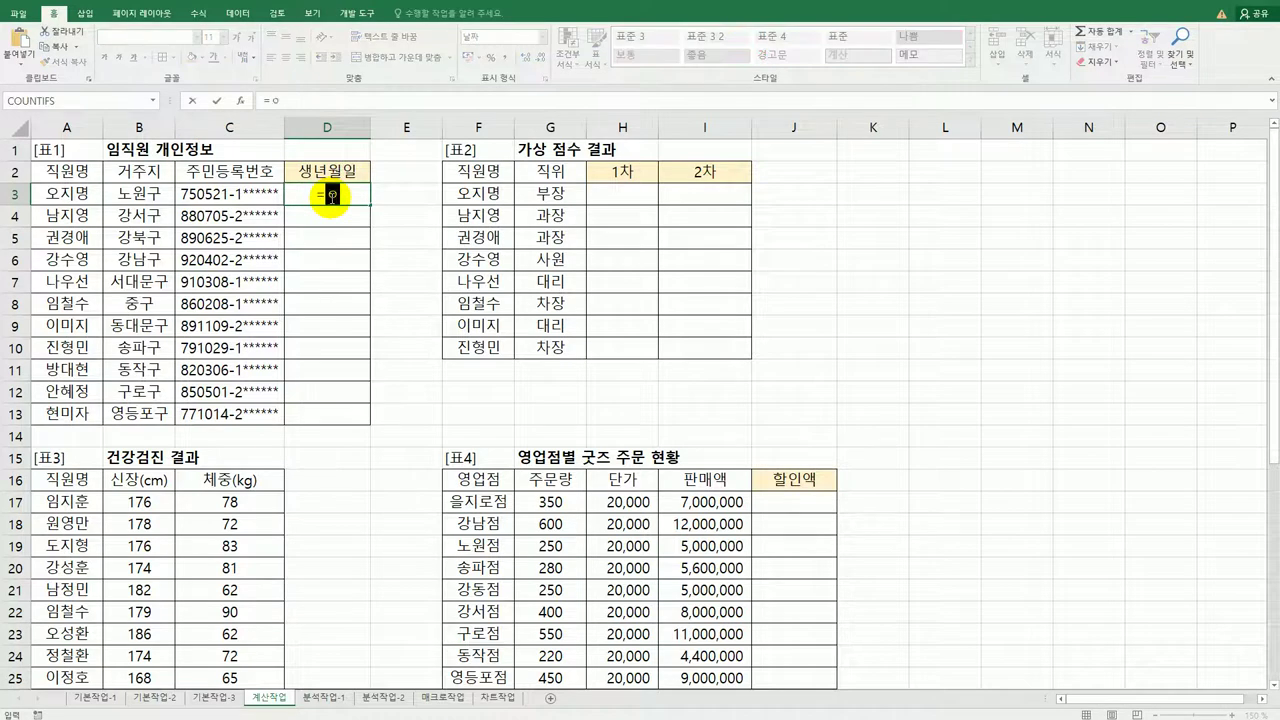
key("BackSpace")
type("date")
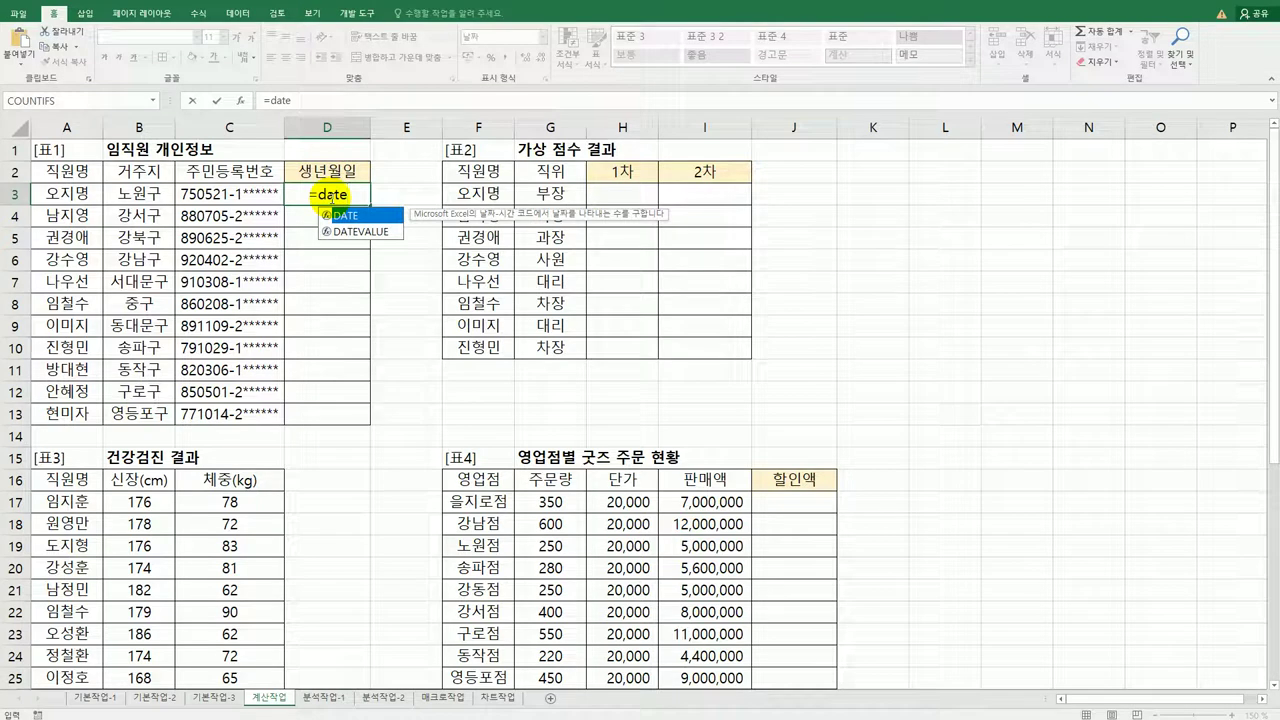
double_click(340, 215)
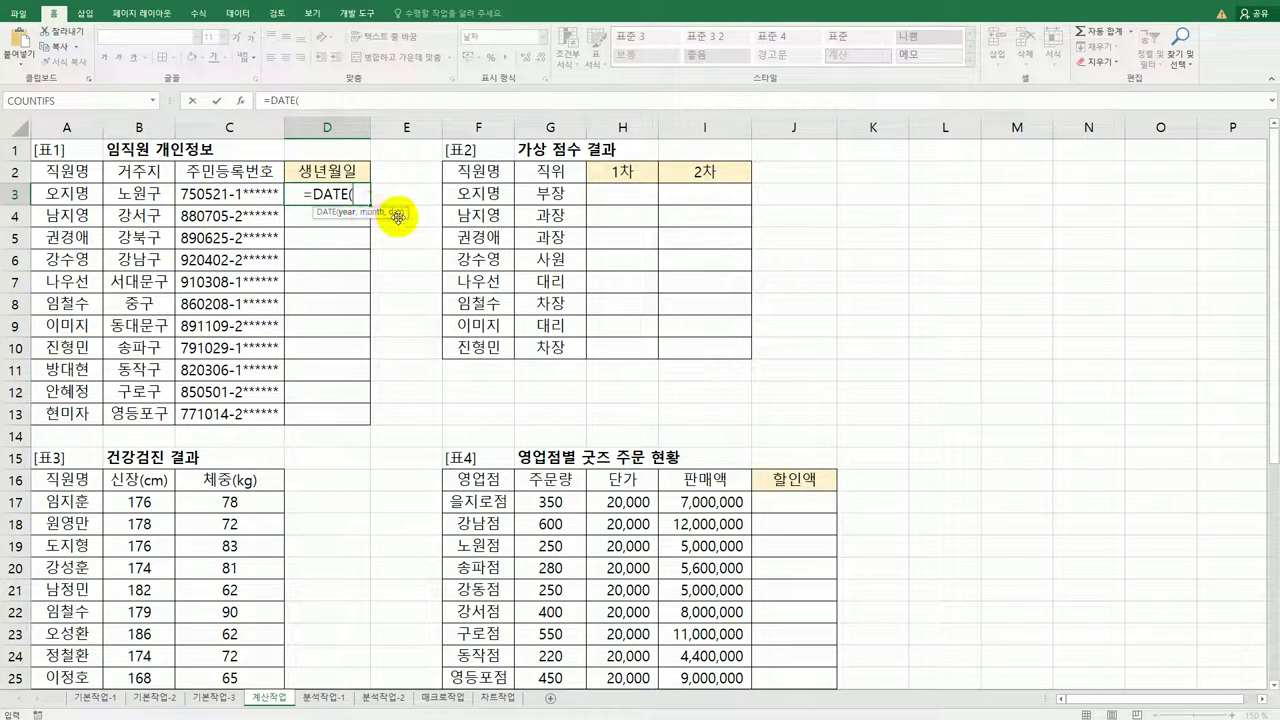
type("mid(")
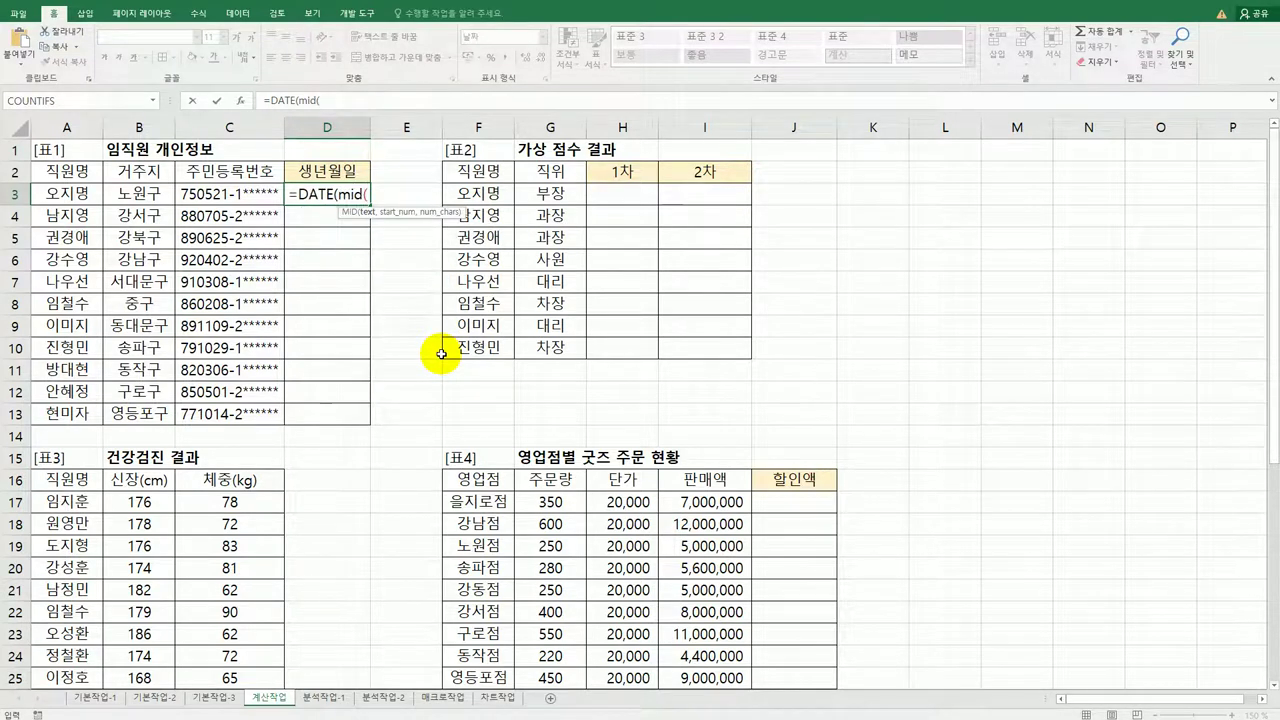
left_click(243, 195)
type(",")
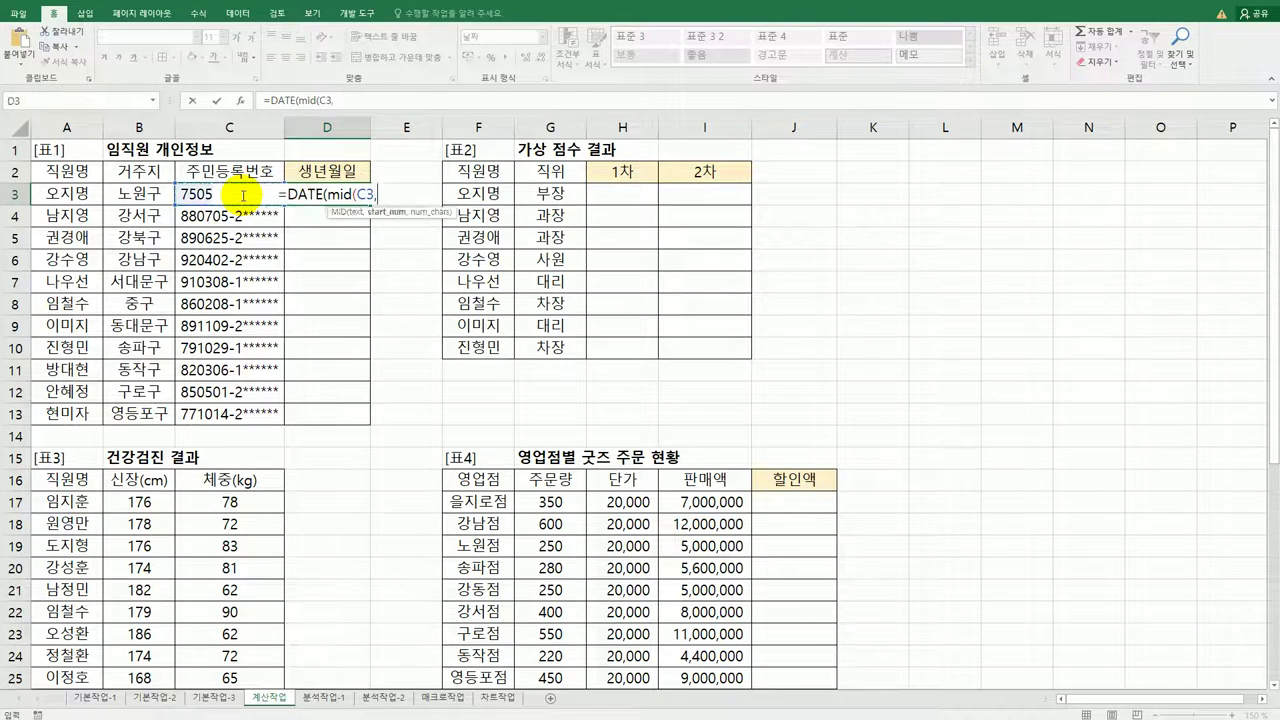
type("1,2")
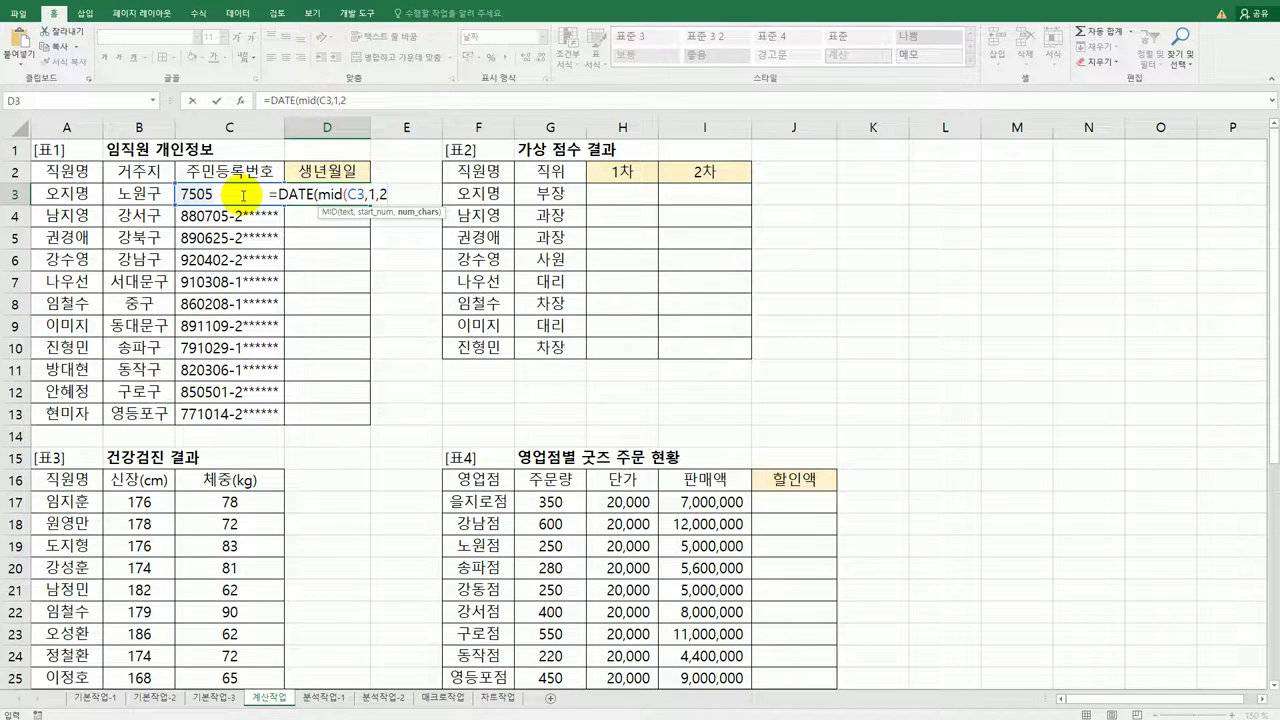
type("),")
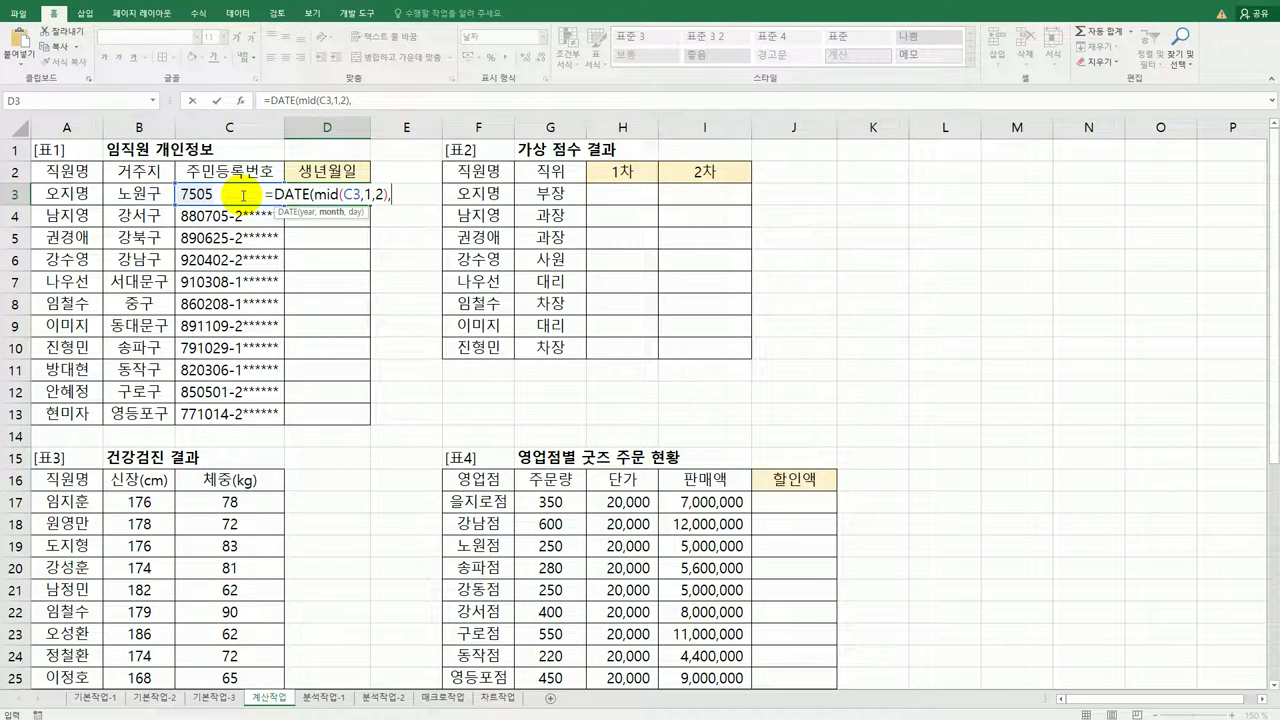
- Add MID(C3,3,2) as the month argument of the DATE formula in D3
type("mid(")
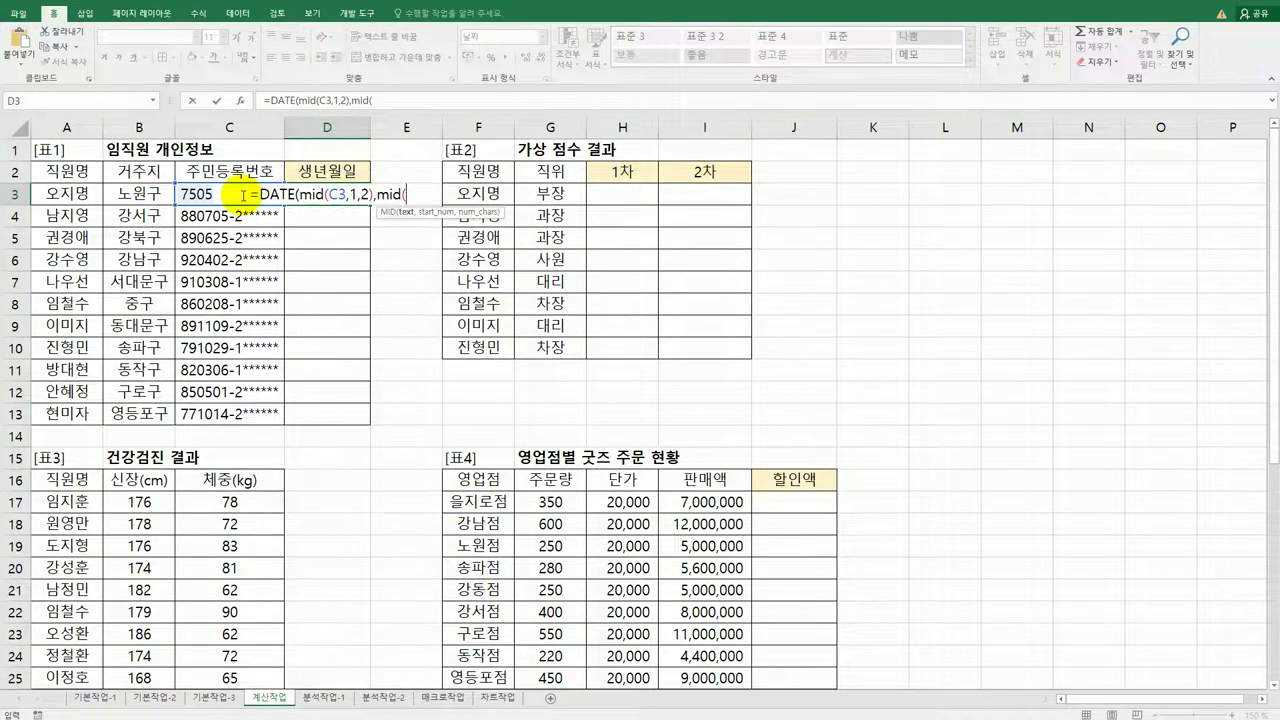
left_click(187, 197)
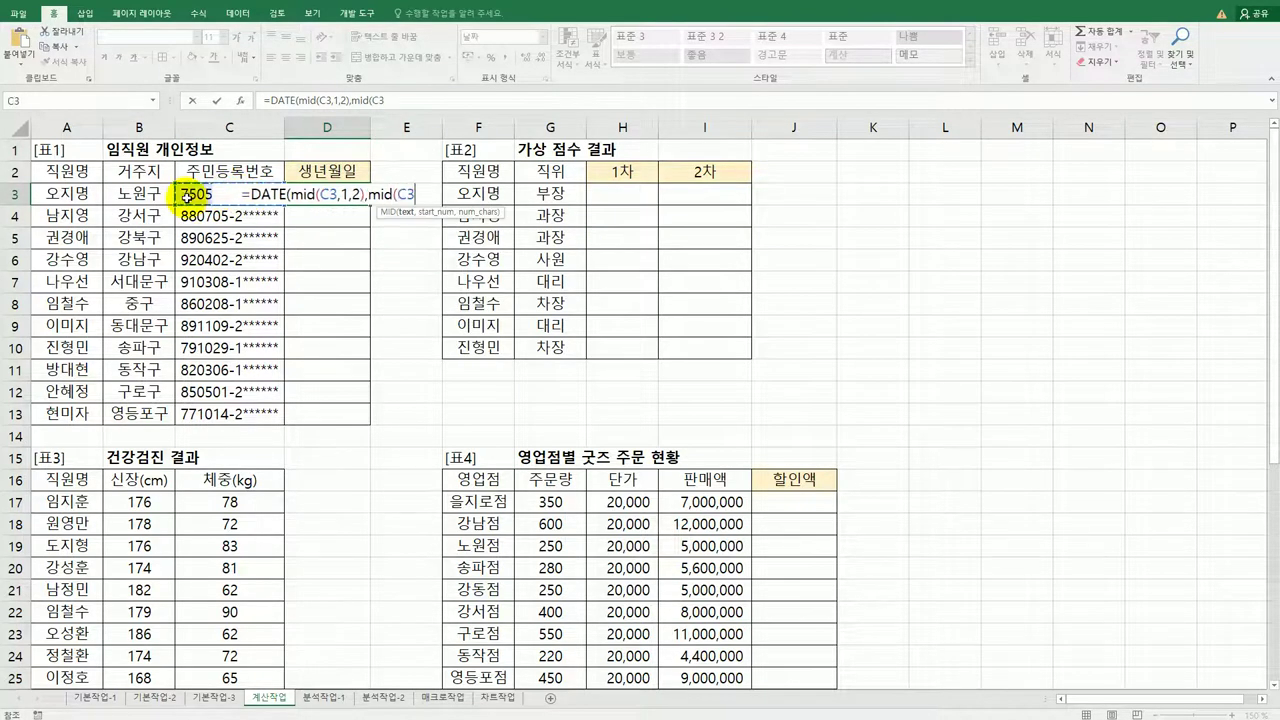
type(",")
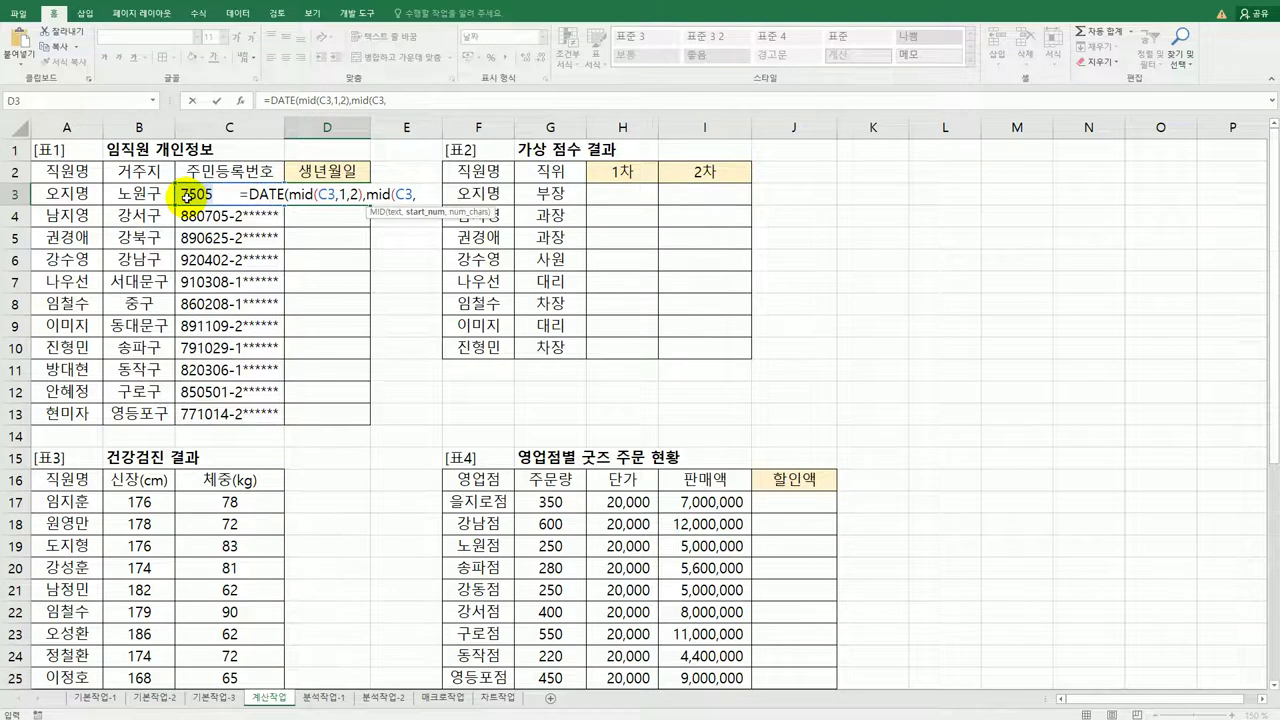
type("3,")
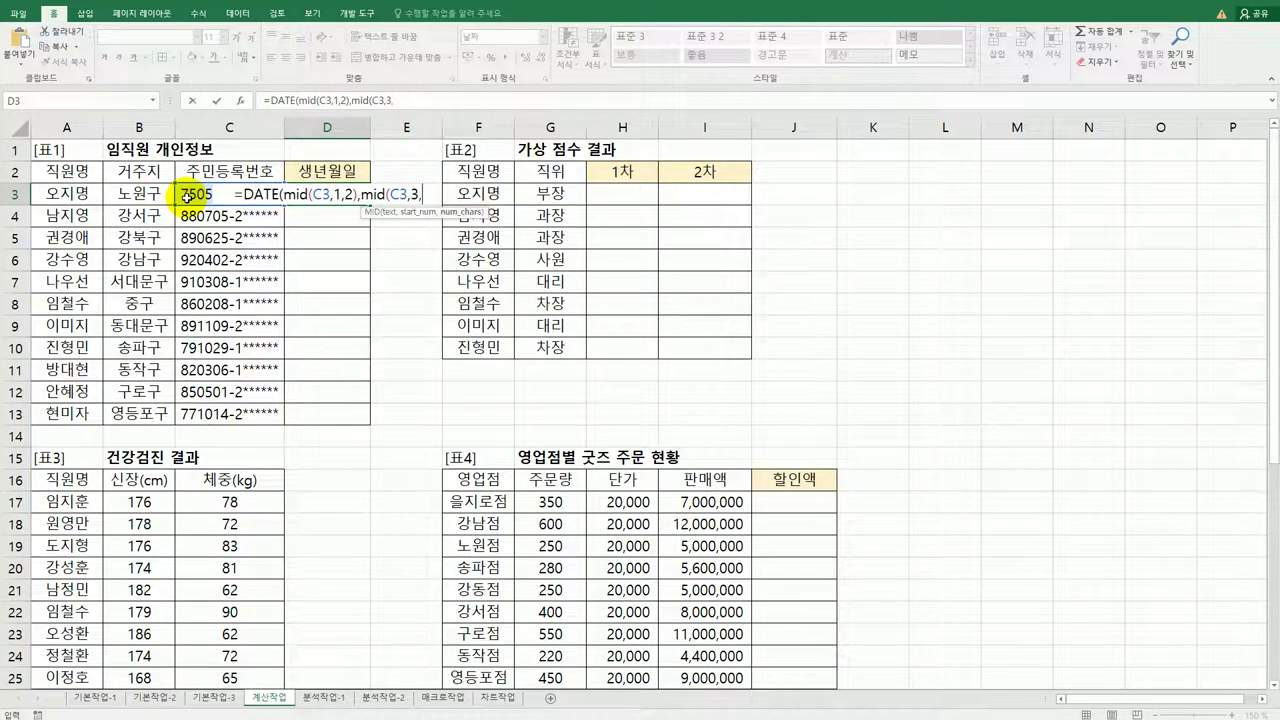
type("2)")
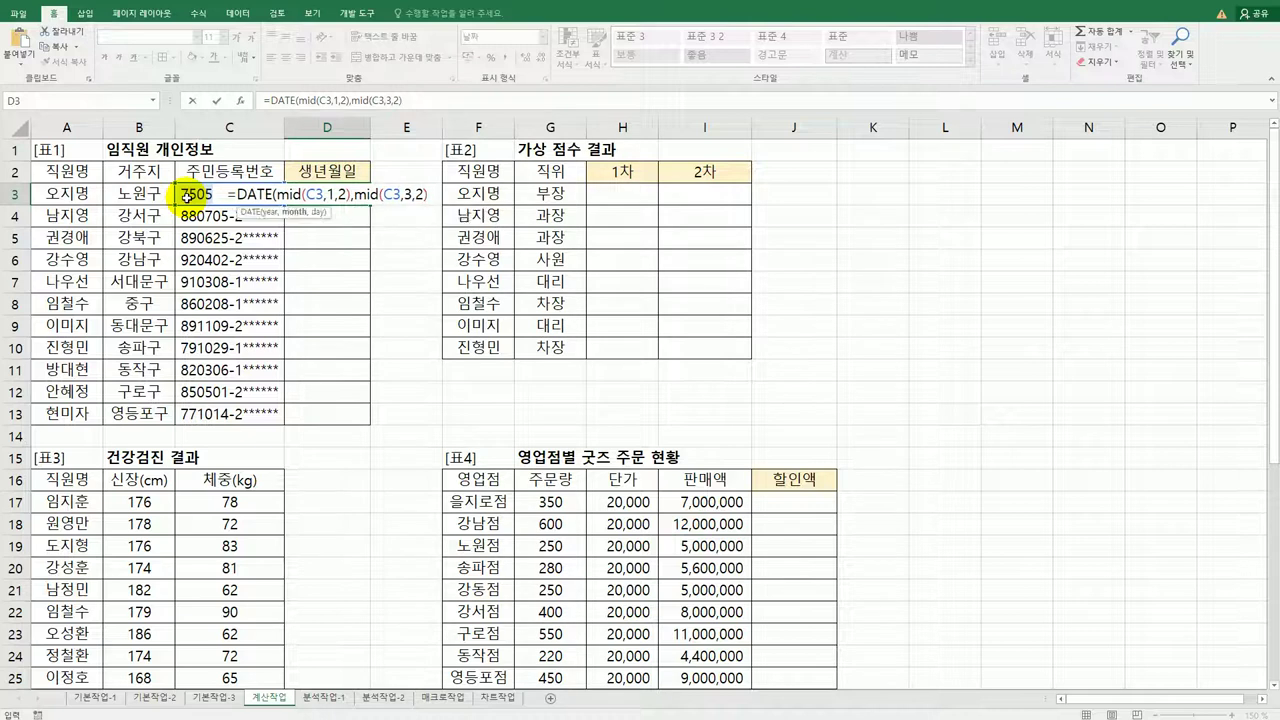
- Complete the DATE formula with MID(C3,5,2) as the day and fill it down from D3 to D13
type(",m")
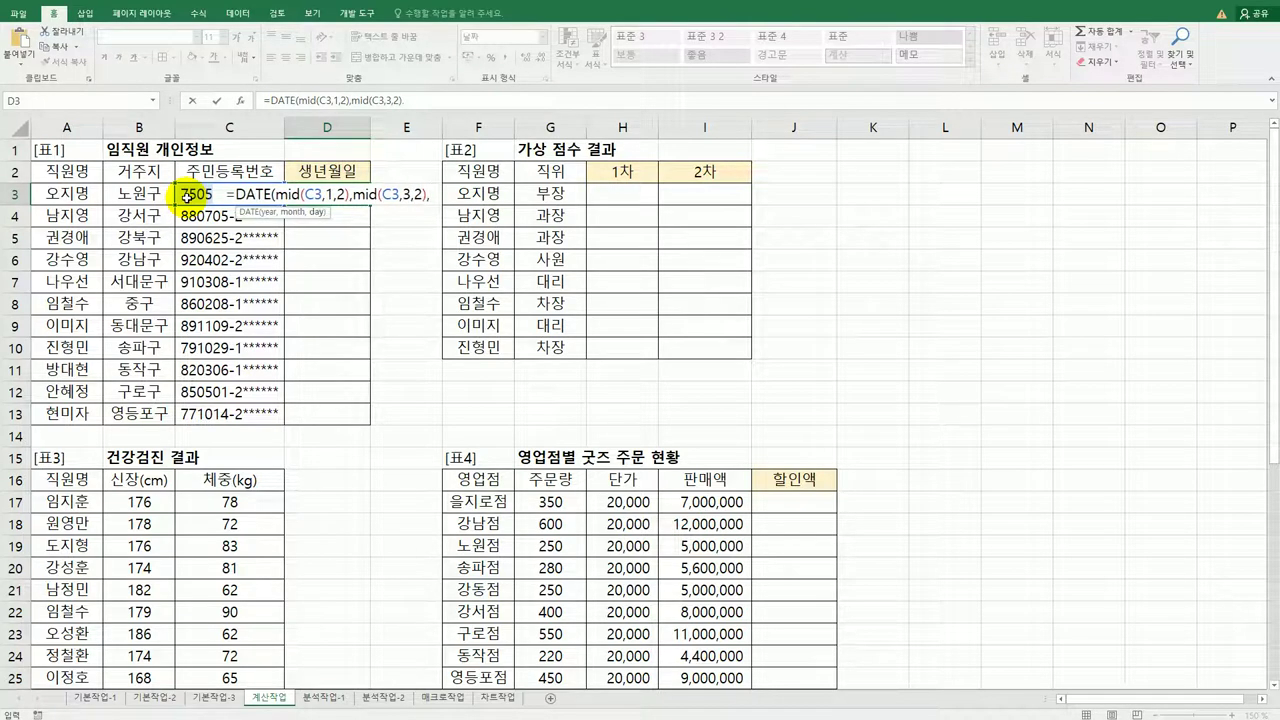
type("id(")
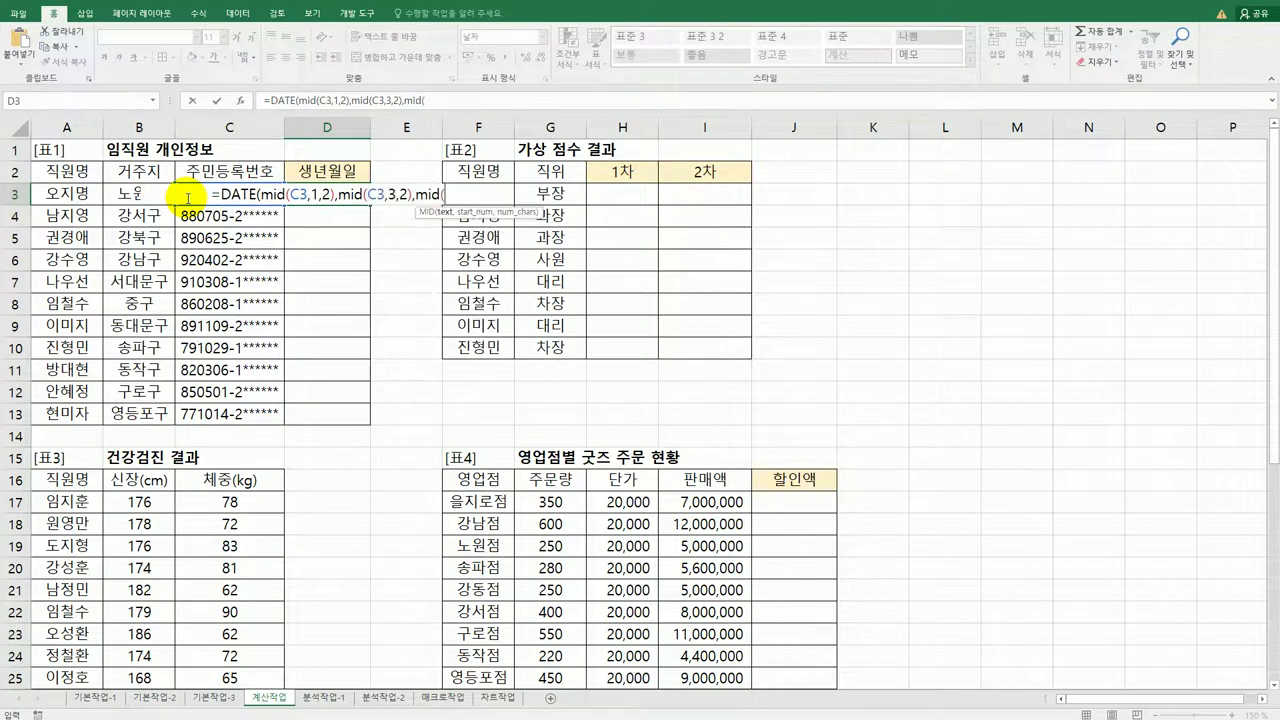
left_click(187, 198)
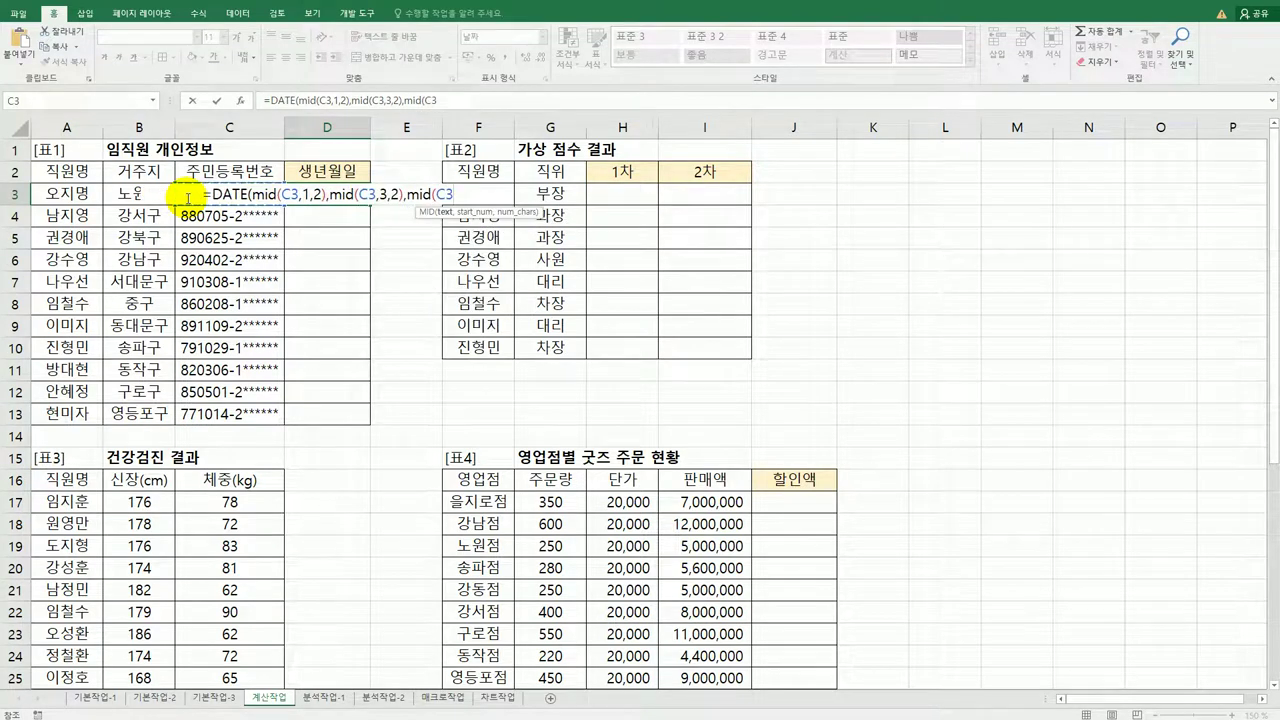
type(",")
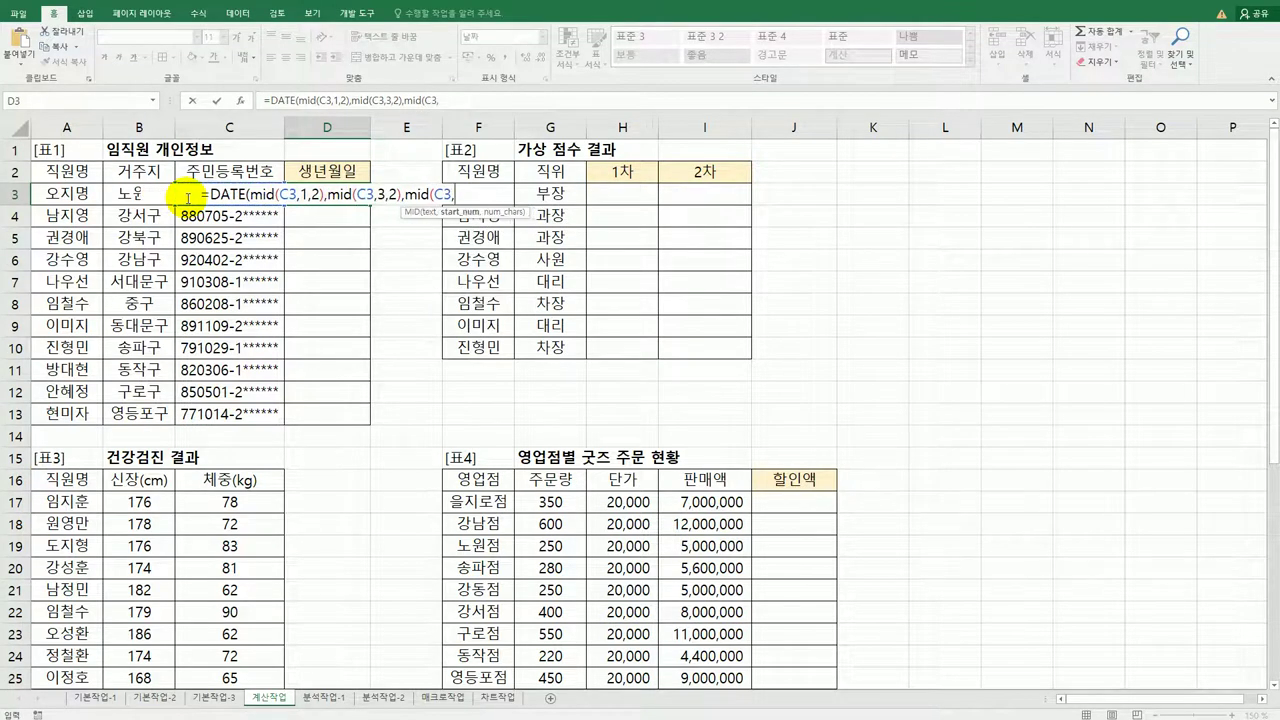
type("5")
type(",2")
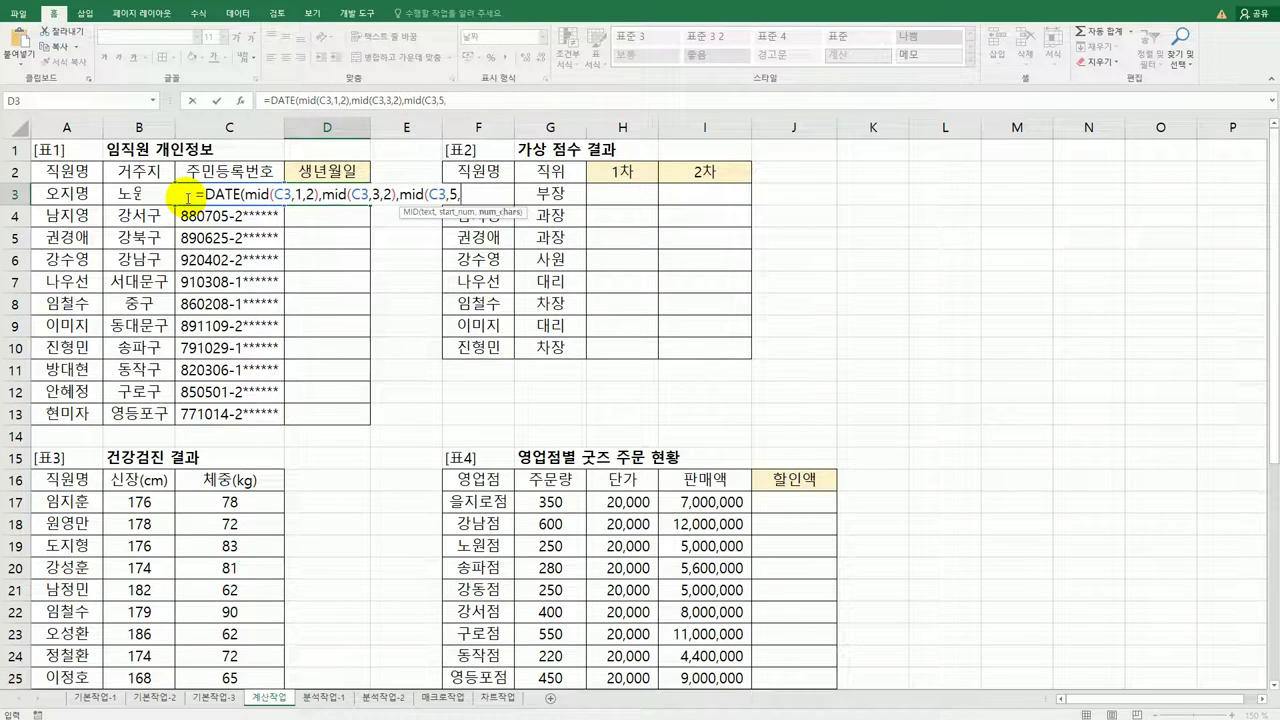
type(")")
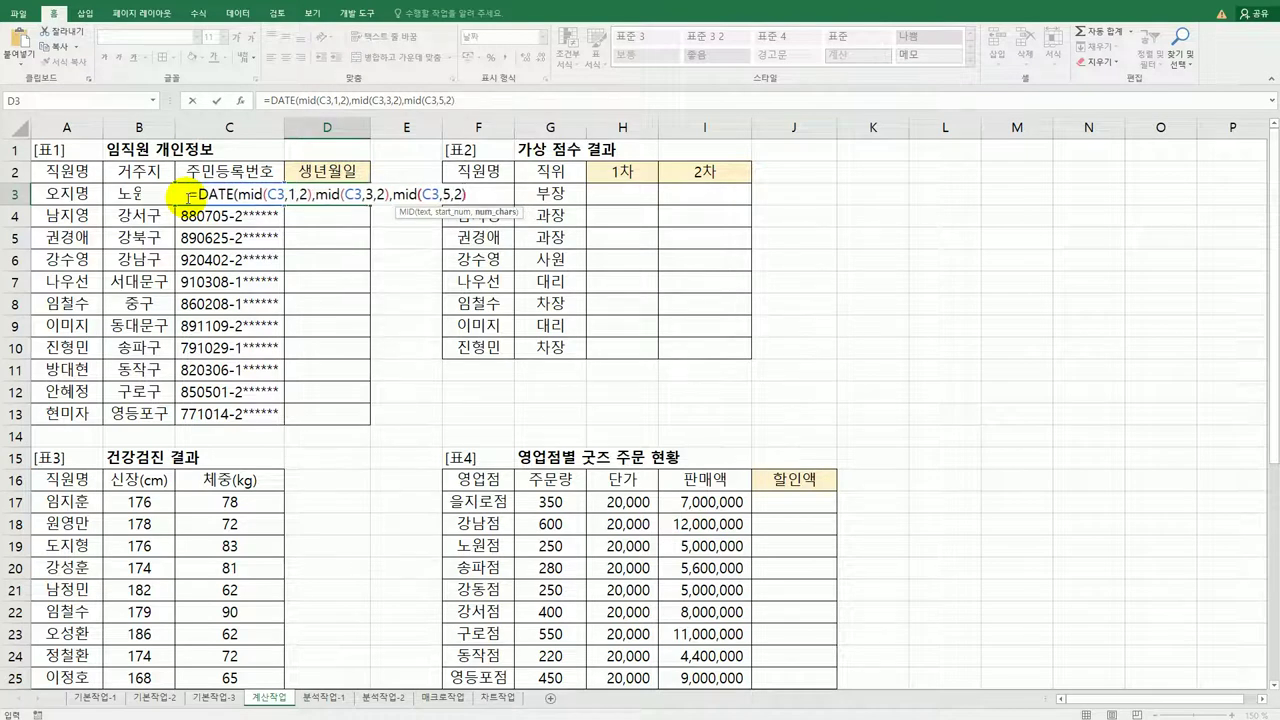
type(")")
key("Return")
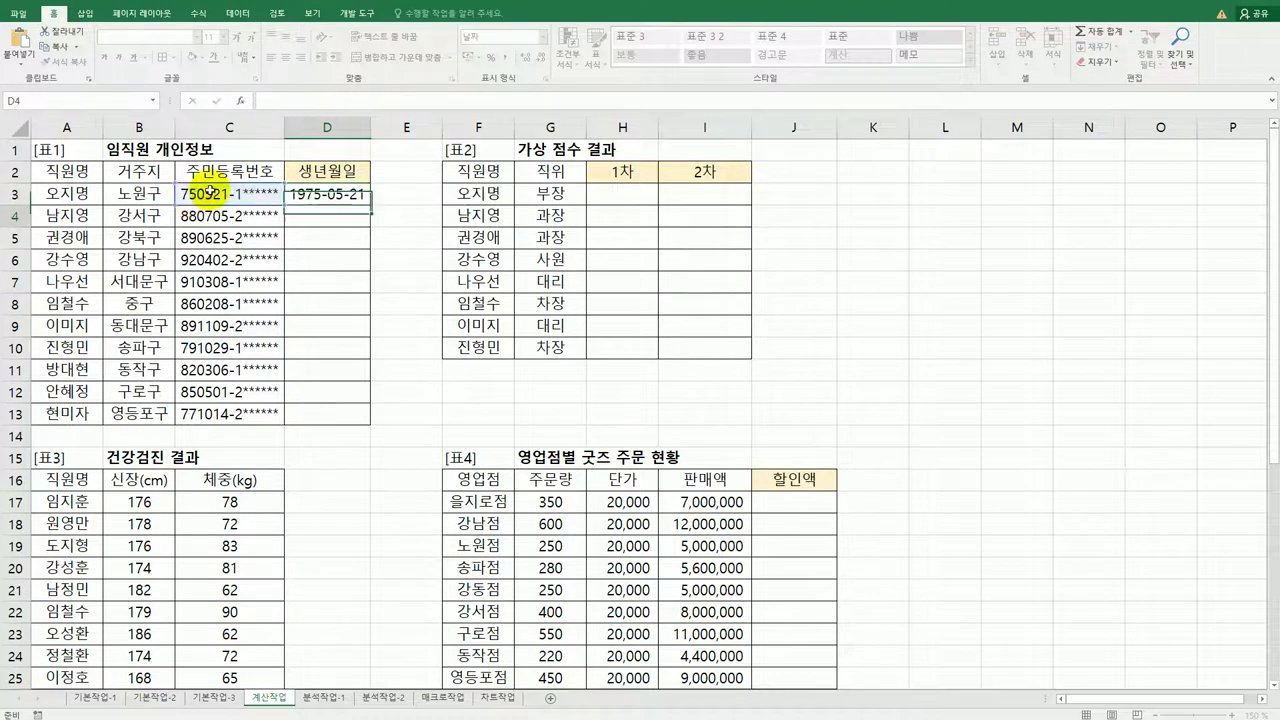
left_click(346, 196)
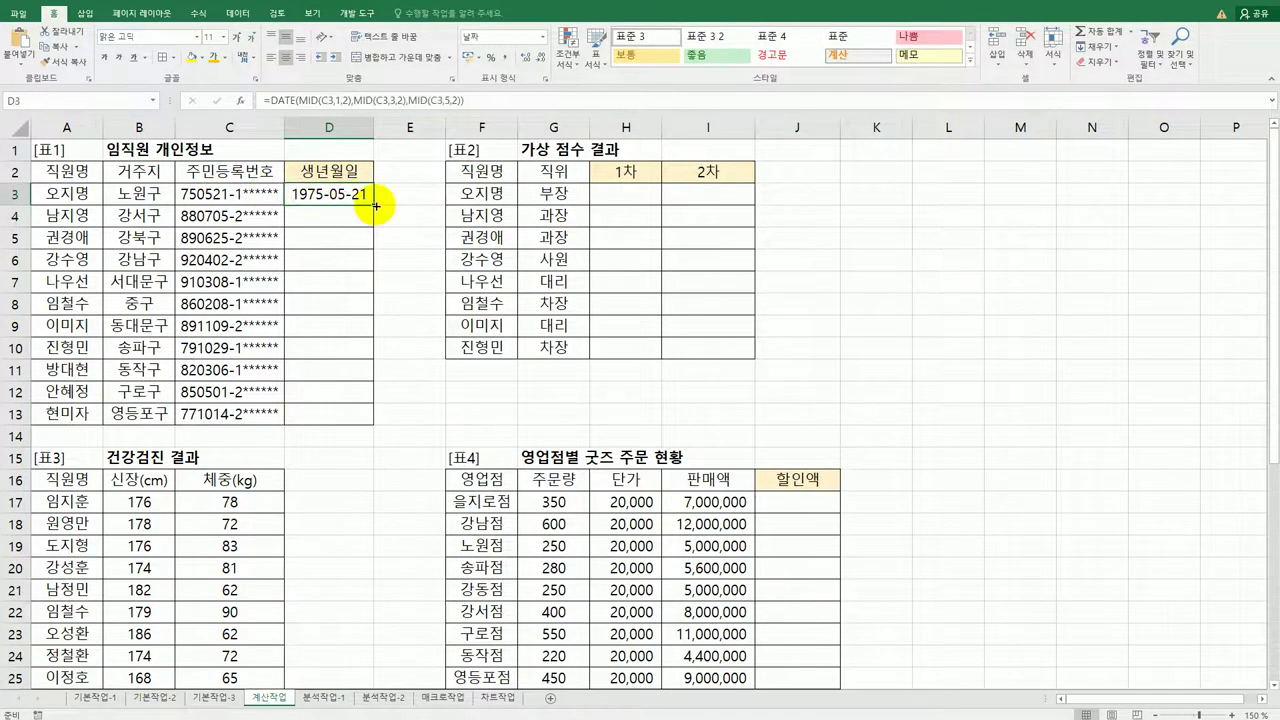
left_click_drag(376, 205, 348, 427)
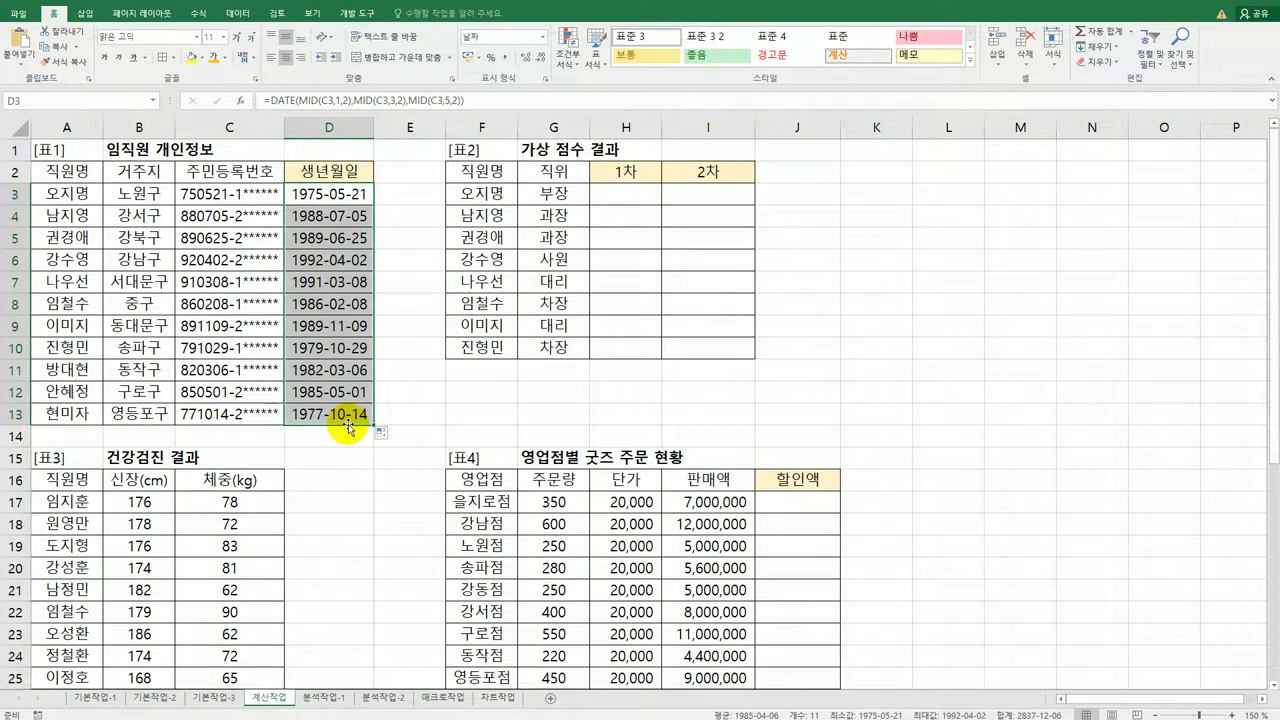
- Read the [표2] task in the exam document for its number limits and required function, and locate its range H3:I10 on the sheet
key("alt+Tab")
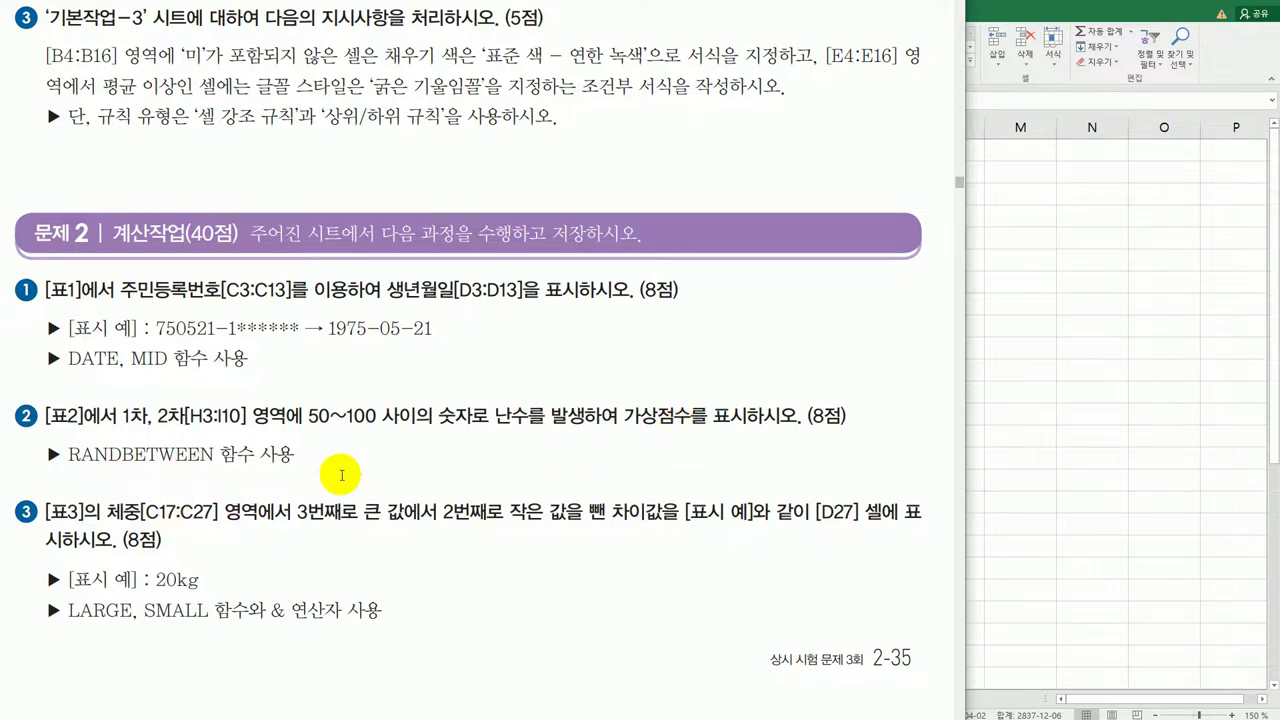
left_click(988, 436)
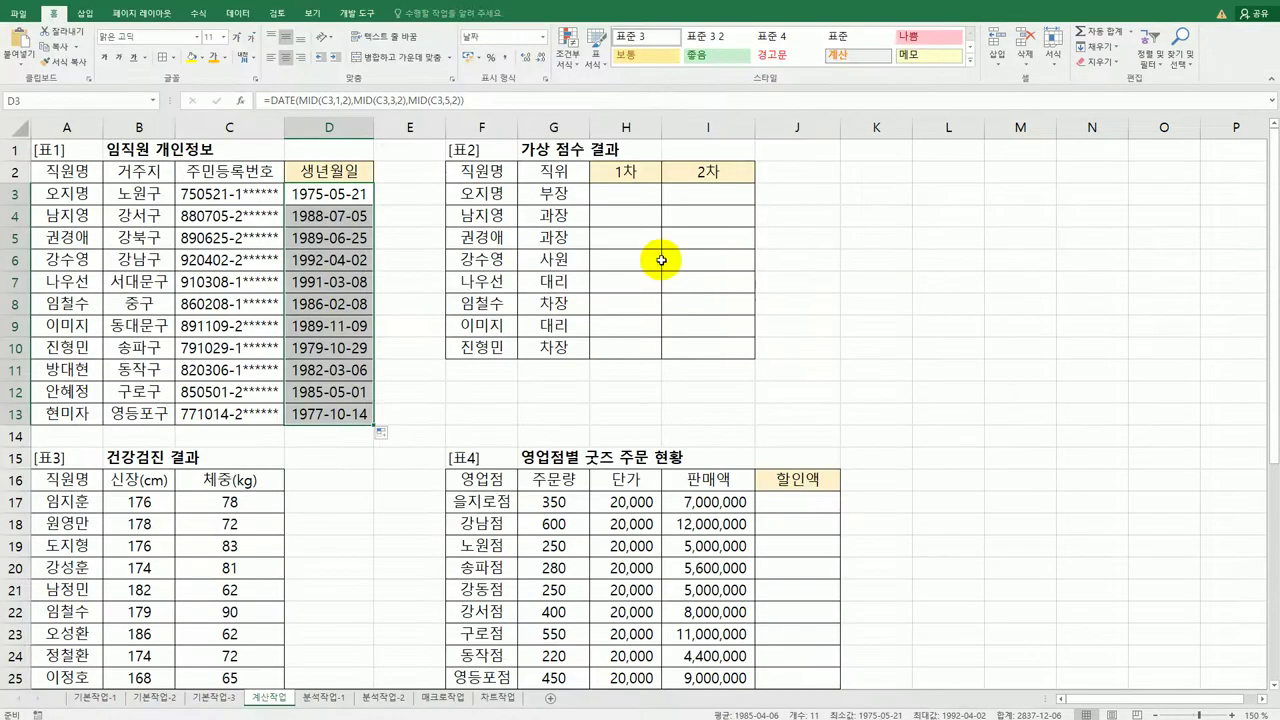
left_click(622, 201)
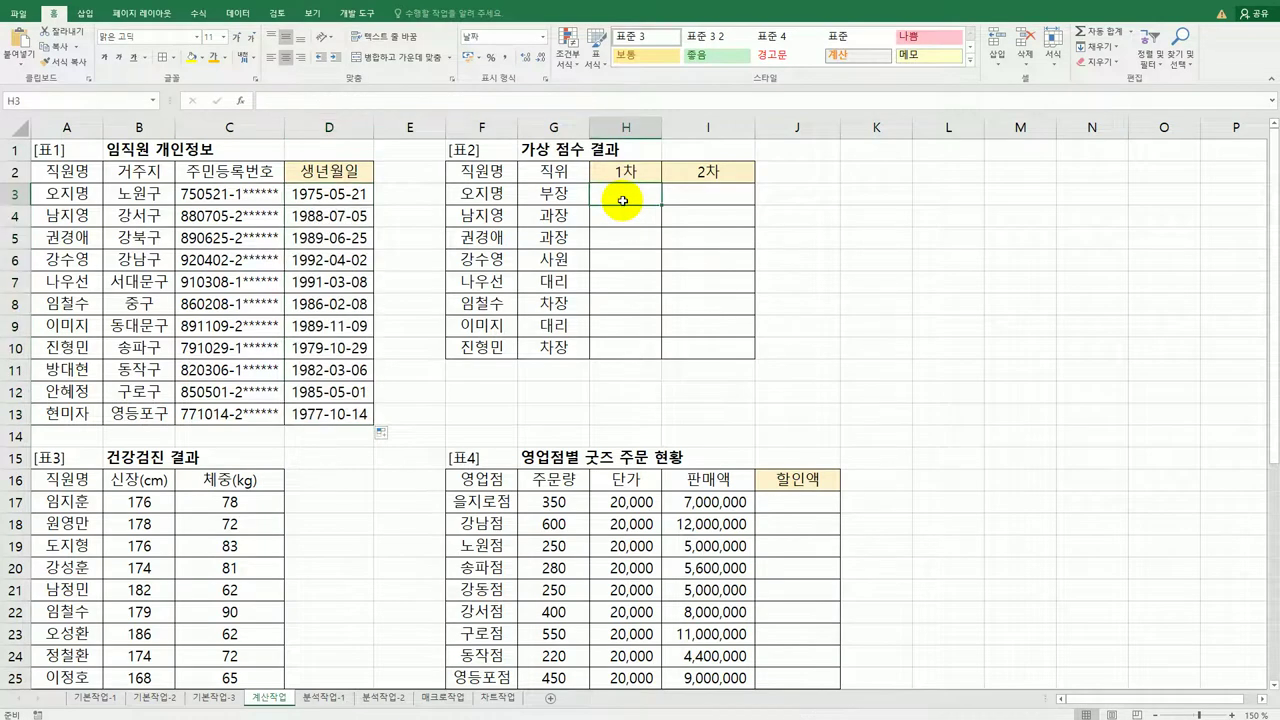
left_click(692, 198)
left_click(620, 197)
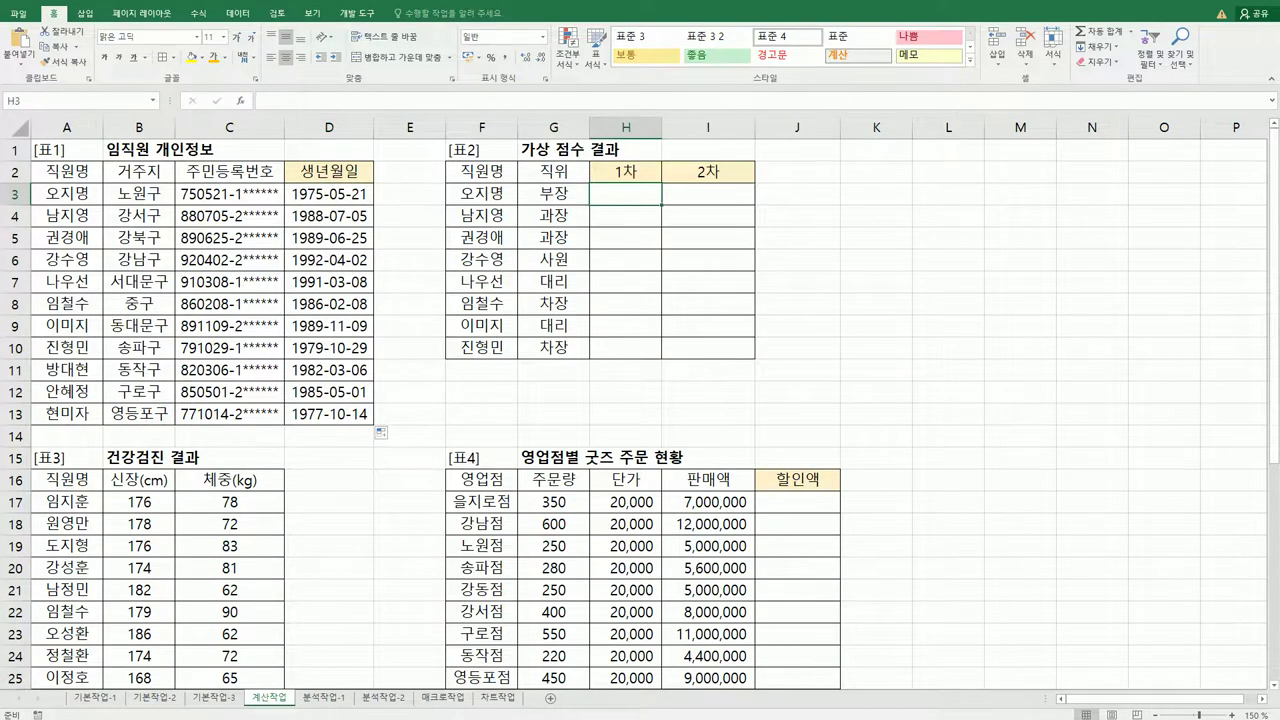
key("alt+Tab")
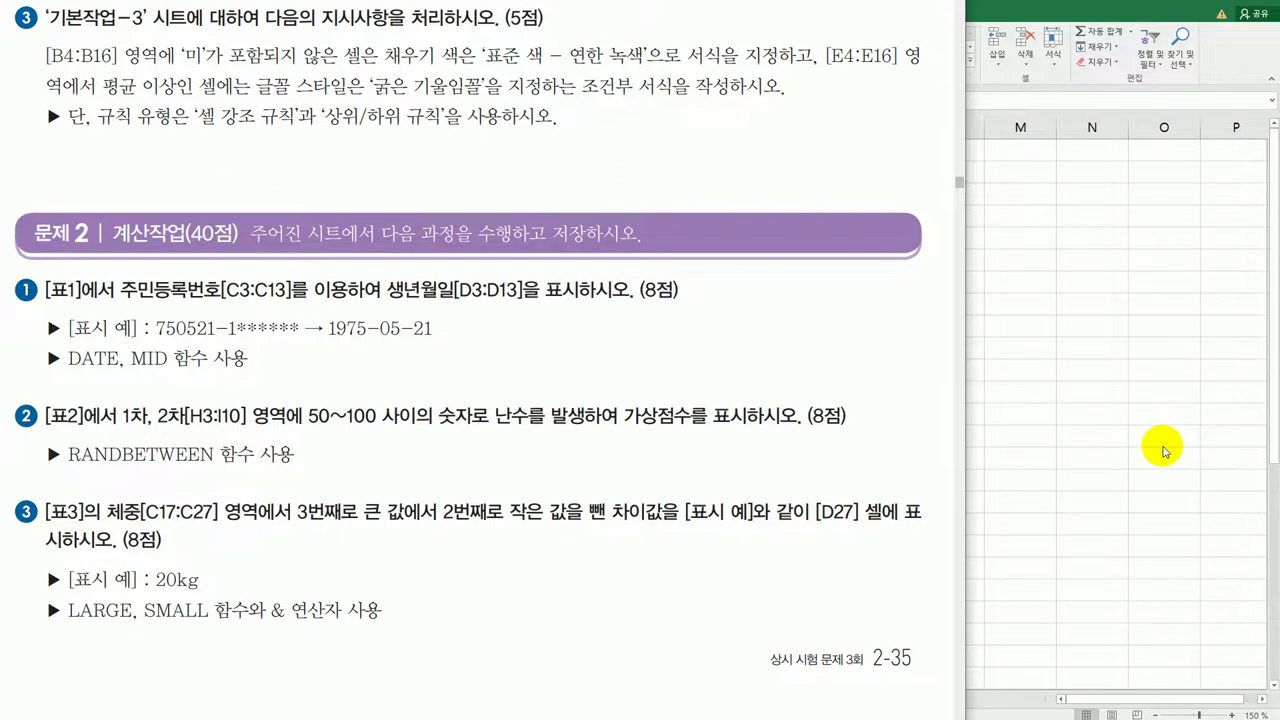
key("alt+Tab")
left_click_drag(645, 197, 708, 349)
left_click(904, 405)
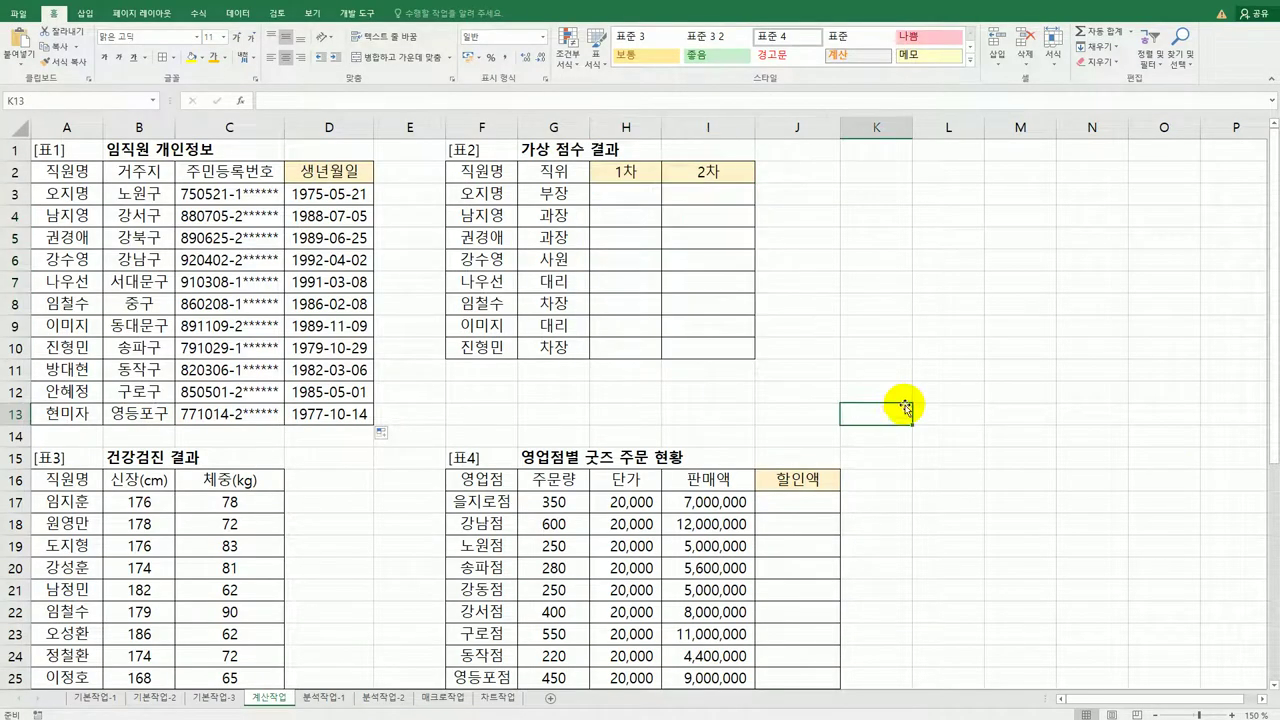
- Enter =RANDBETWEEN(50,100) in H3 as the first 1차 score of [표2]
left_click(621, 199)
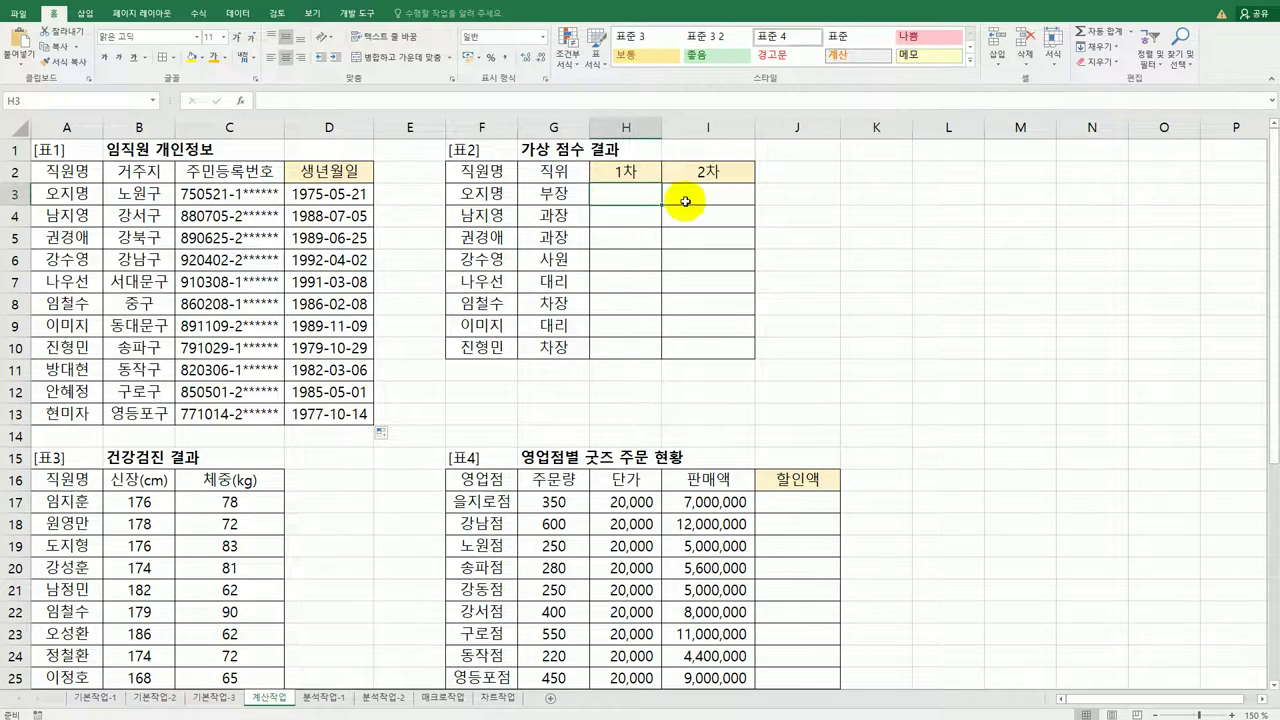
type("=")
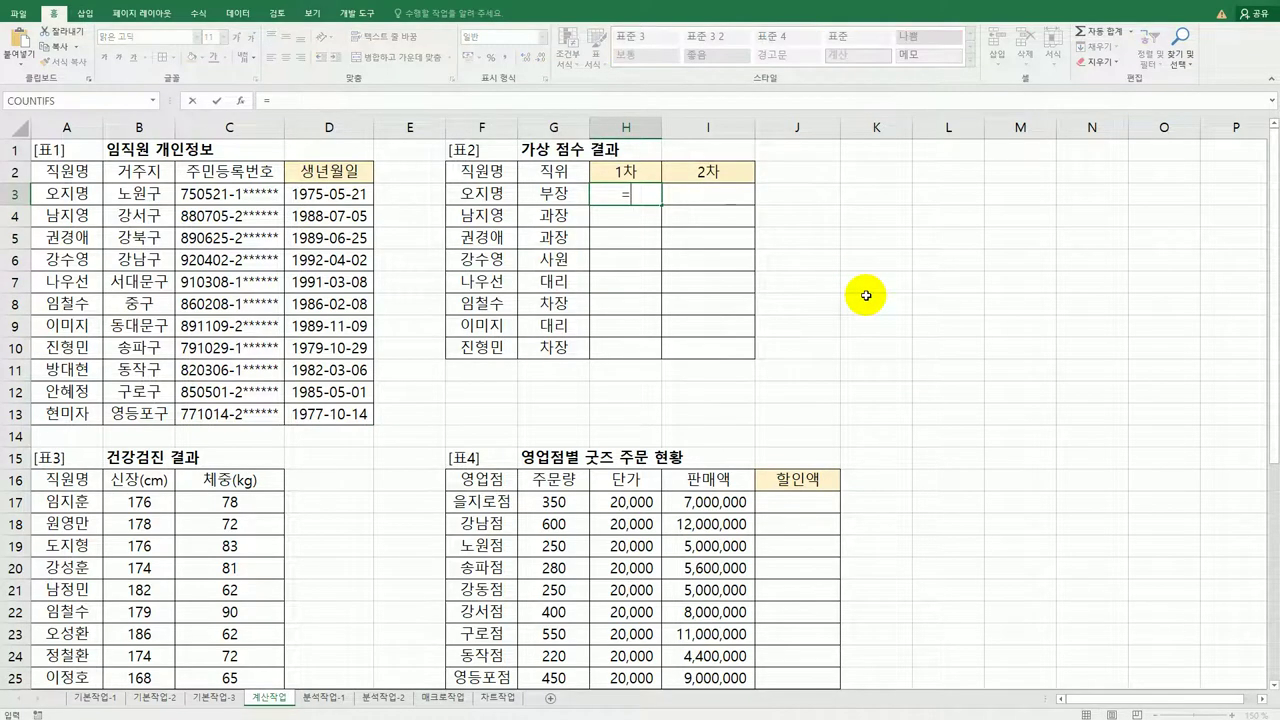
type("r")
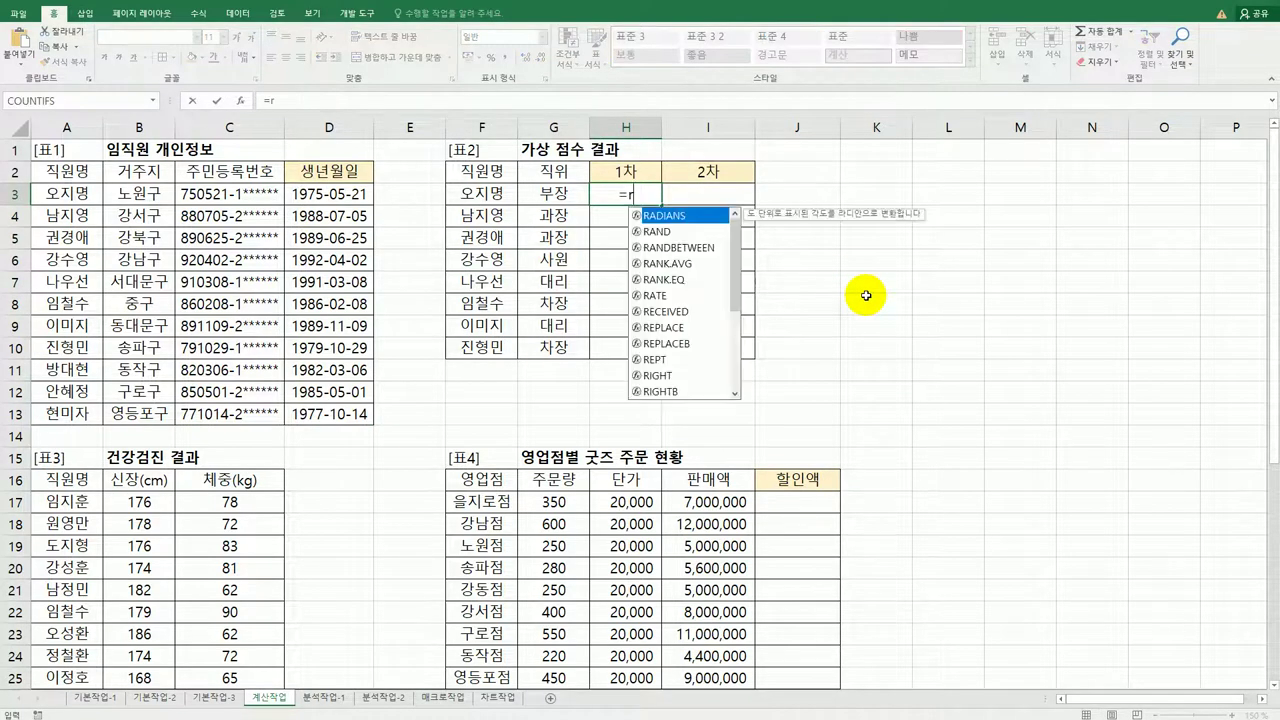
type("and")
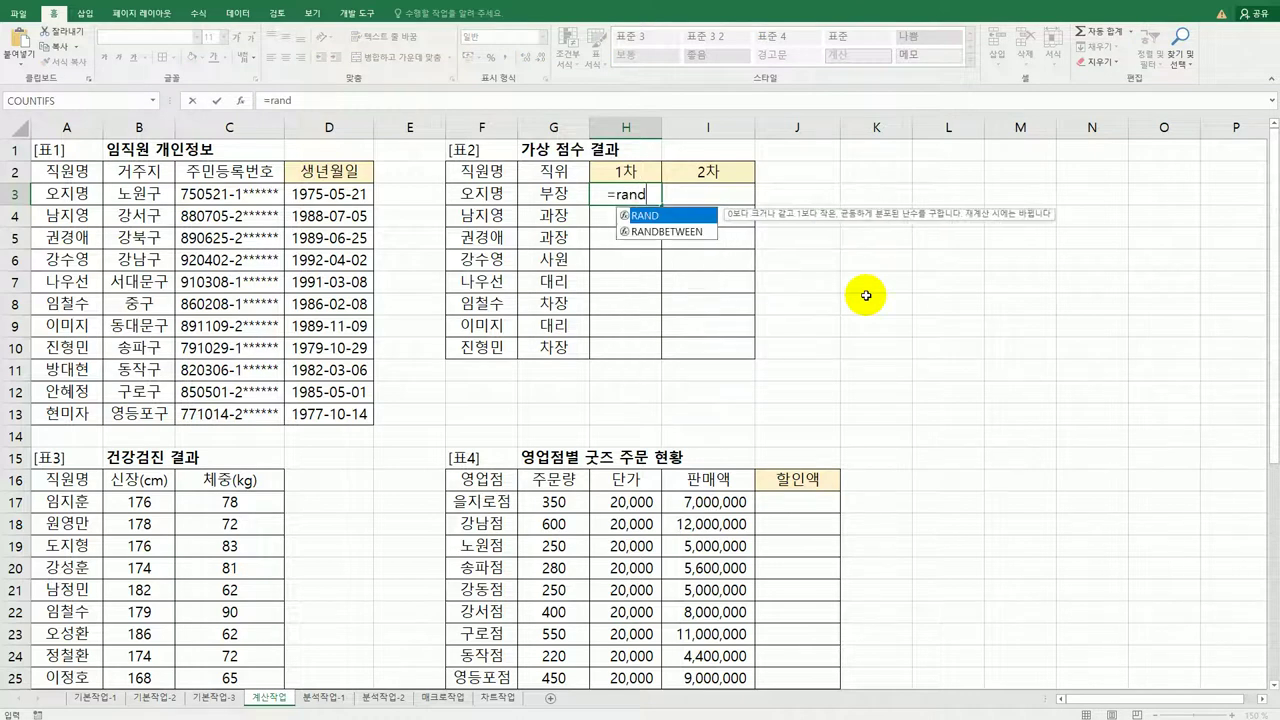
key("Down")
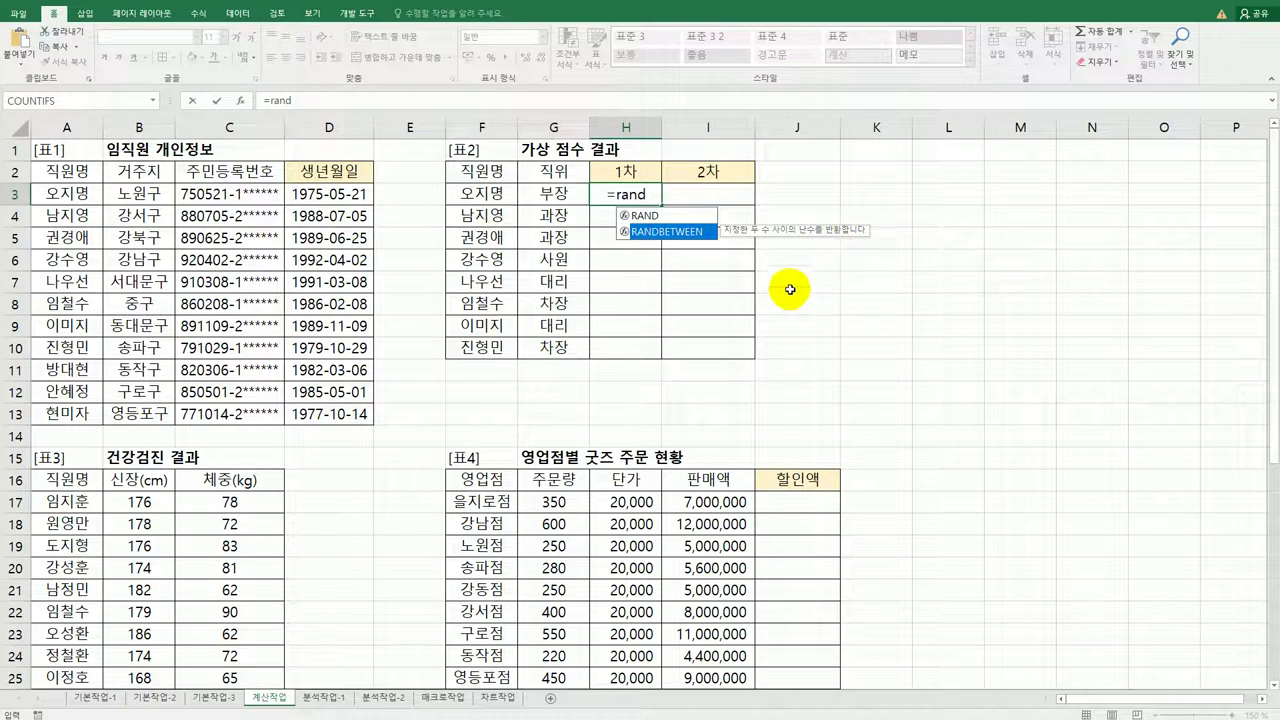
double_click(661, 232)
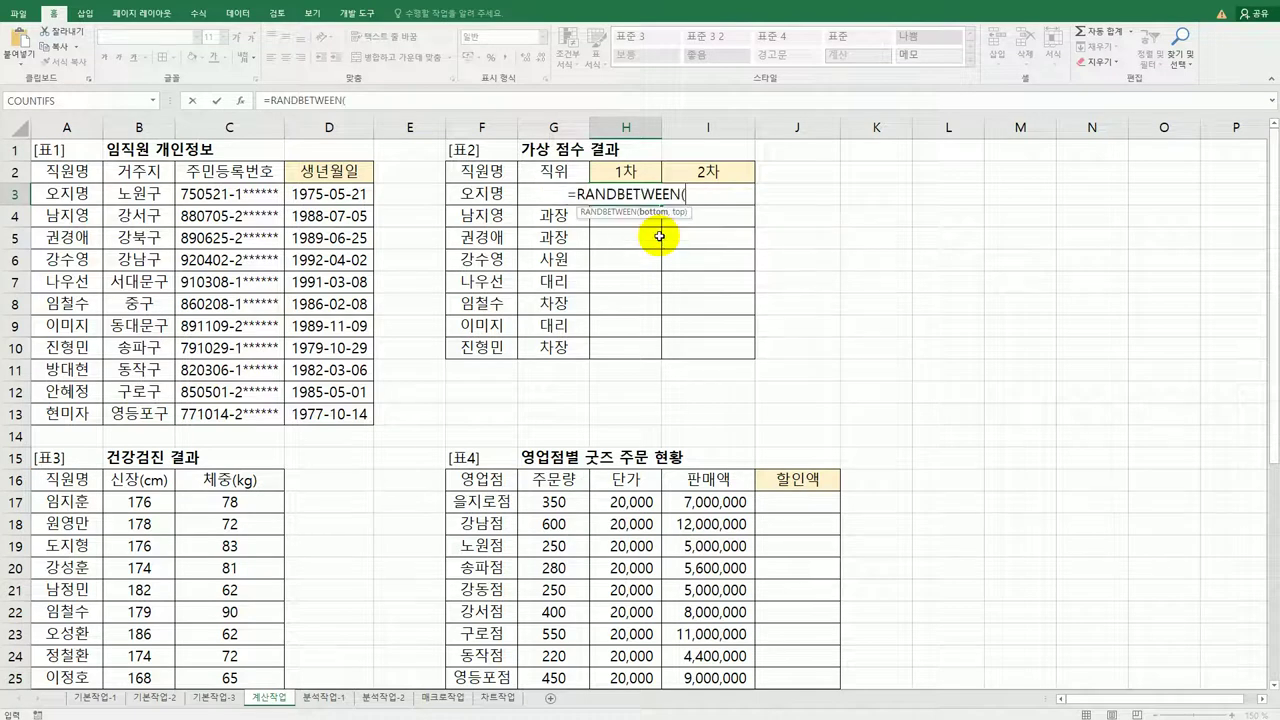
type("5")
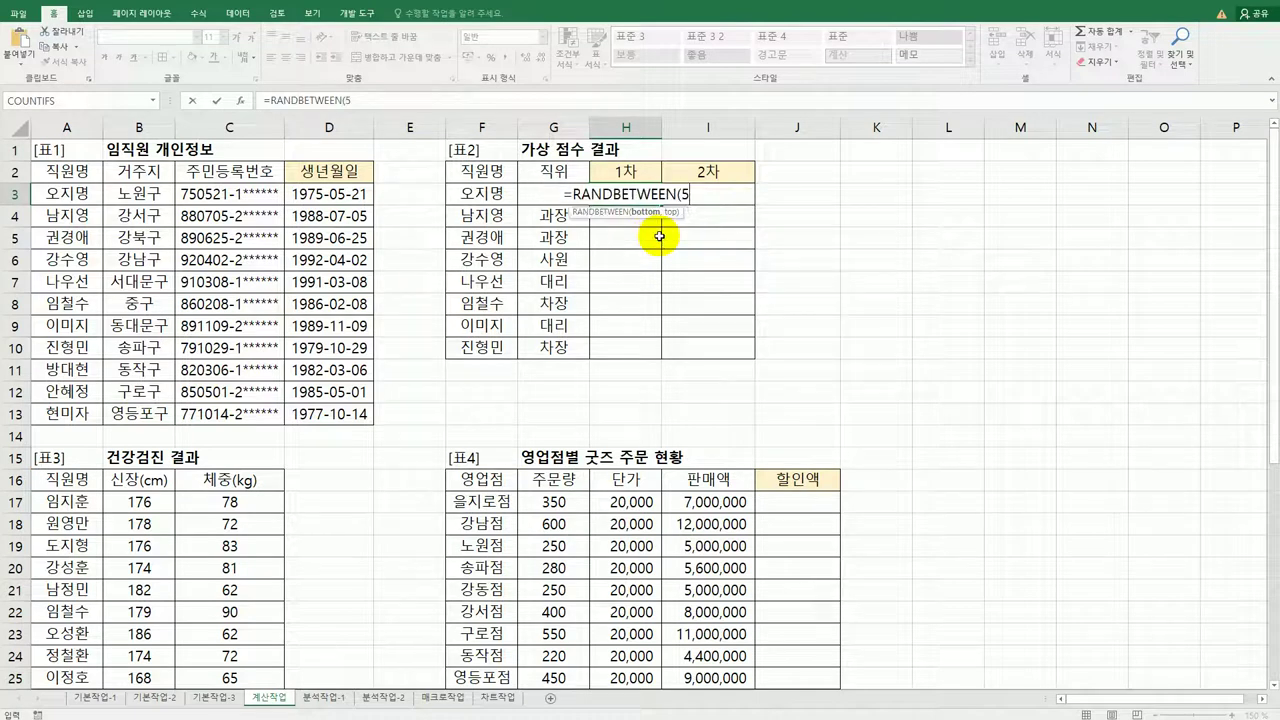
type("0,100")
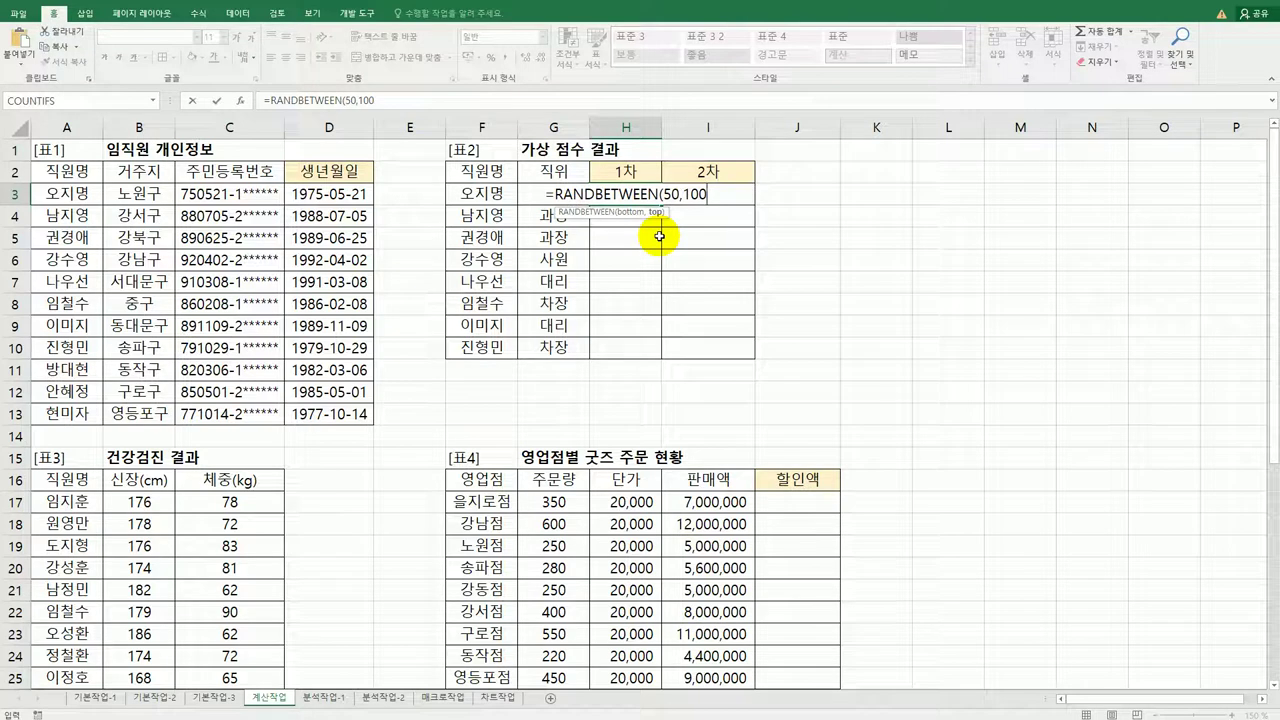
type(")")
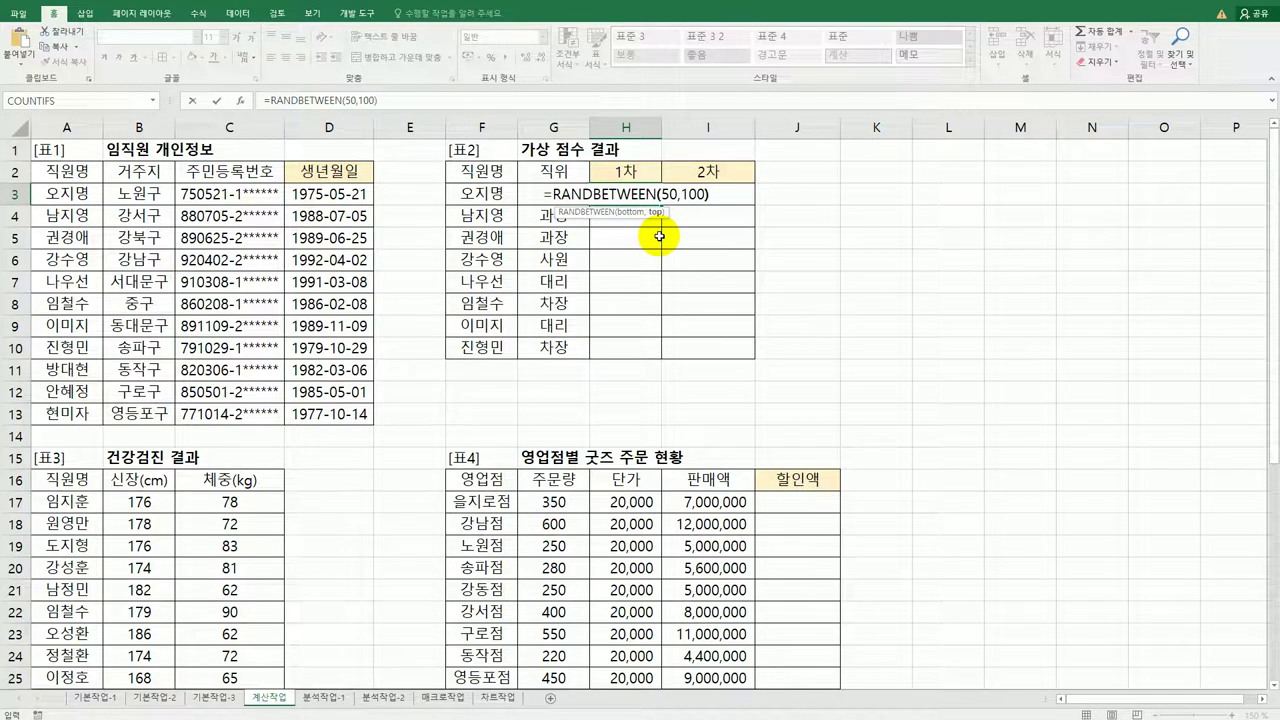
key("Return")
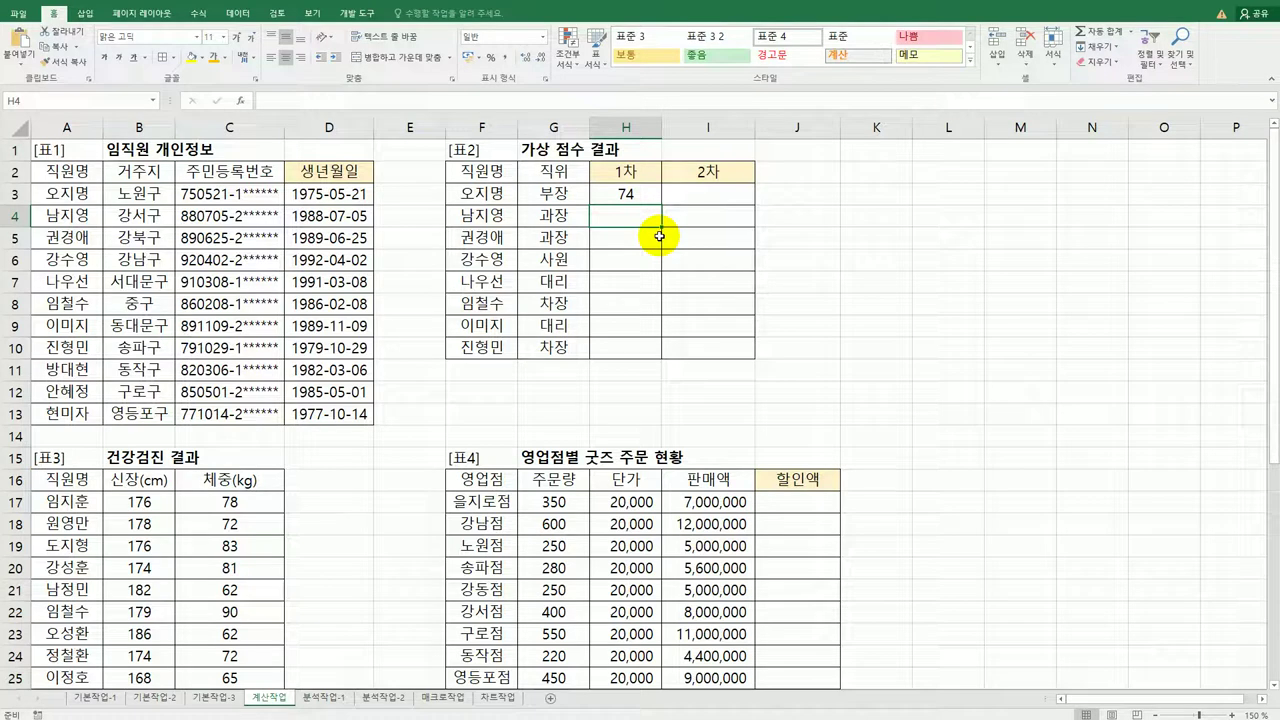
- Fill the RANDBETWEEN formula from H3 across H3:I10, and check the formulas in I10 and H3
left_click(645, 196)
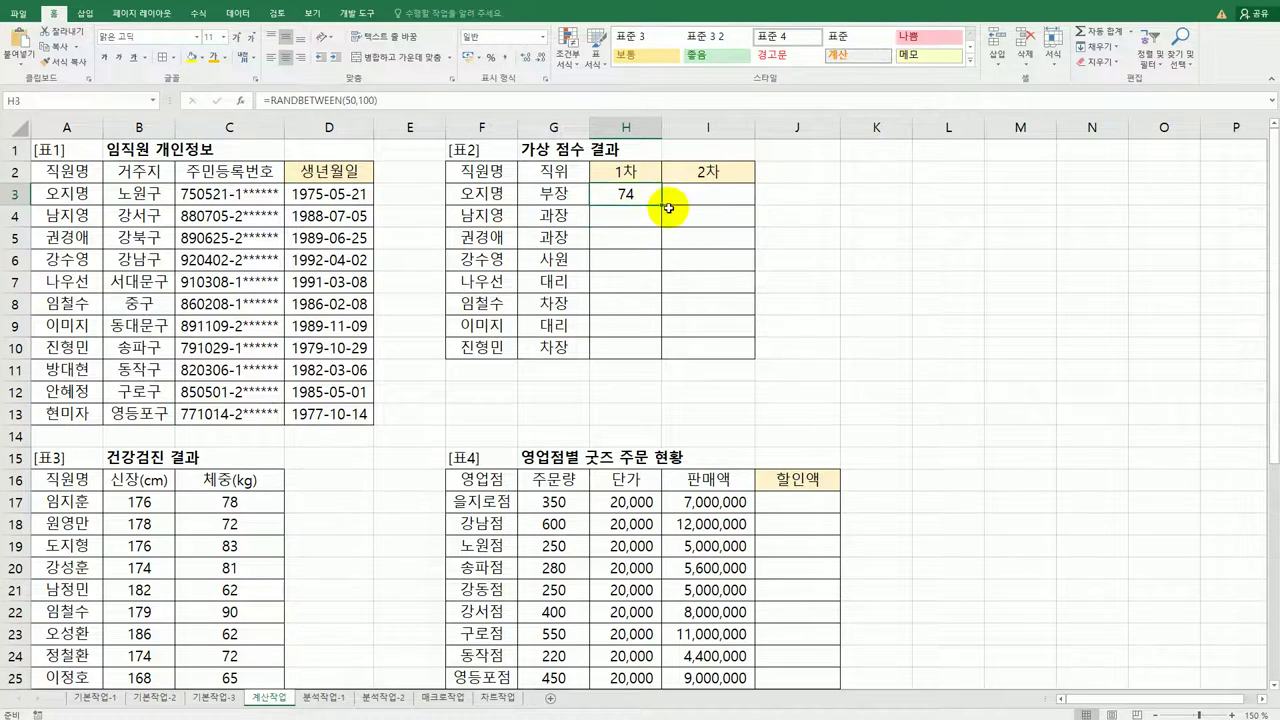
left_click_drag(662, 207, 731, 357)
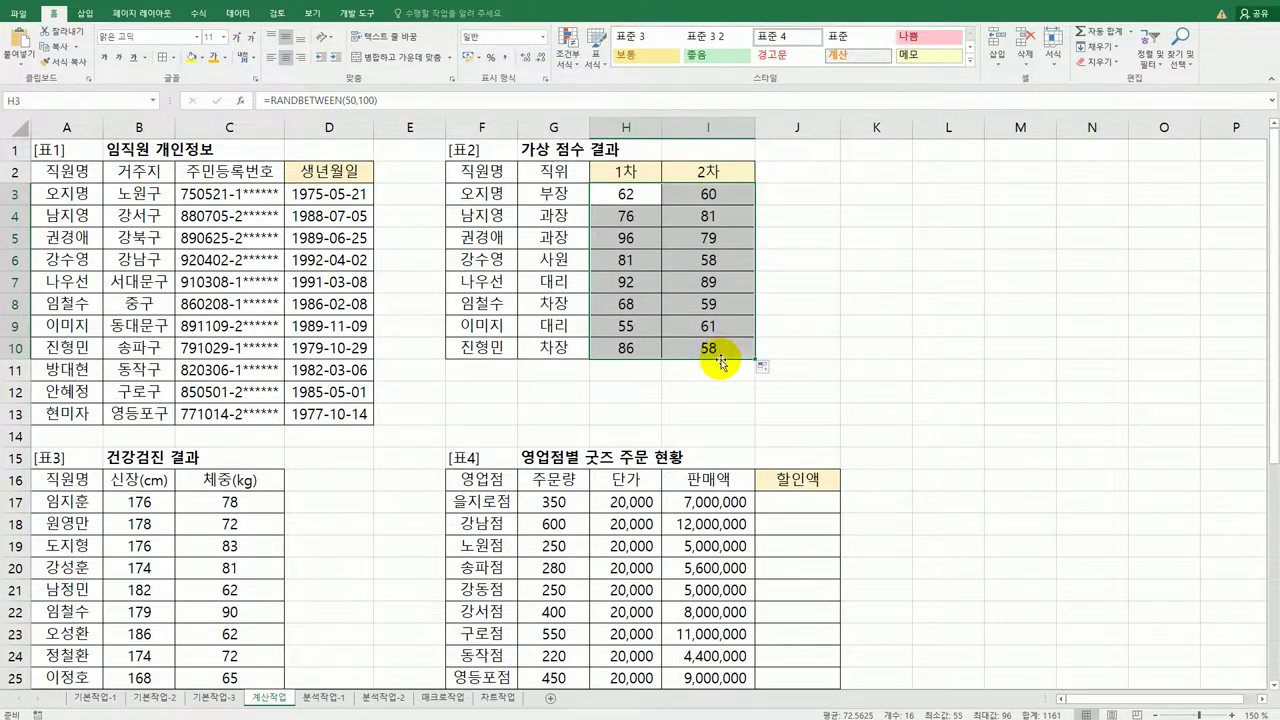
left_click(719, 351)
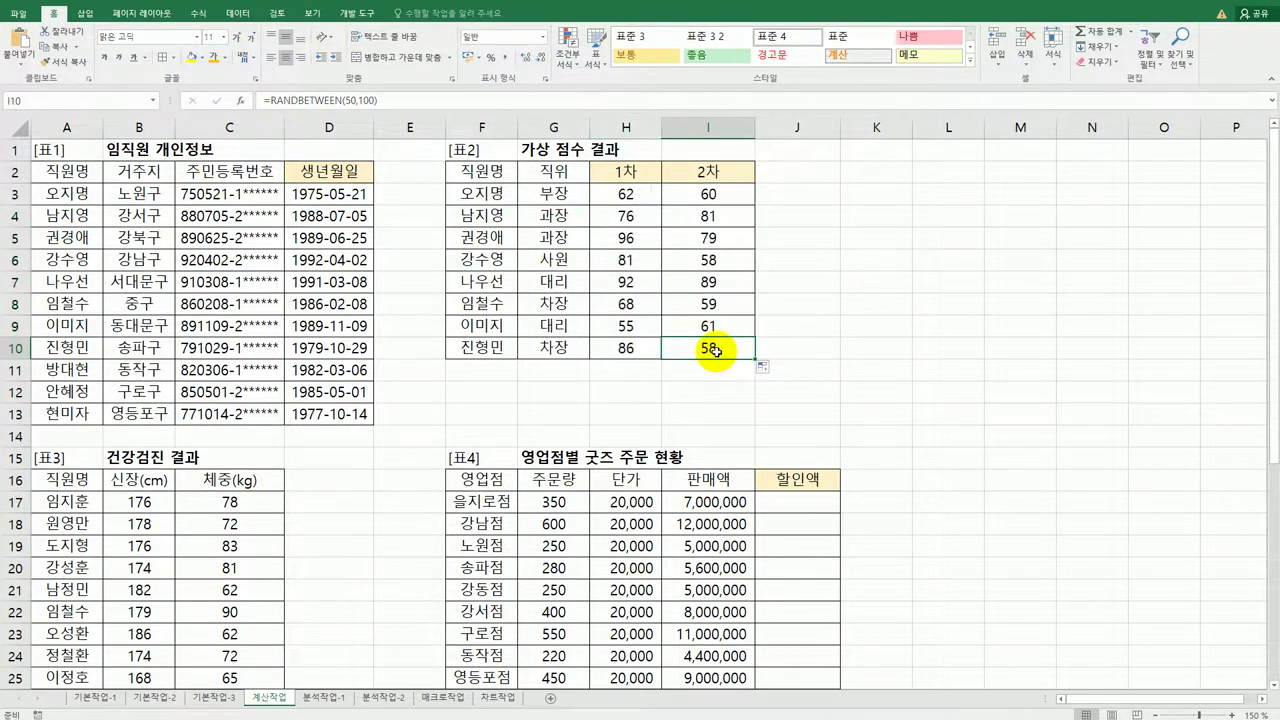
left_click(630, 197)
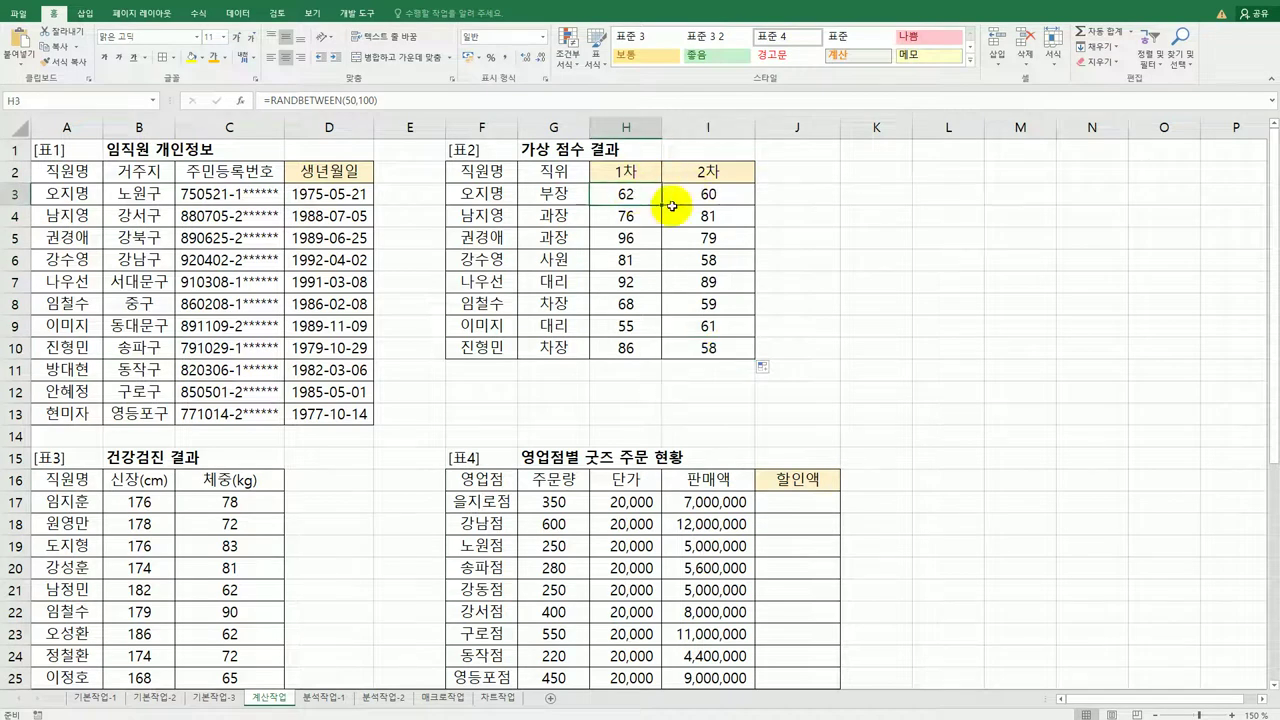
double_click(648, 200)
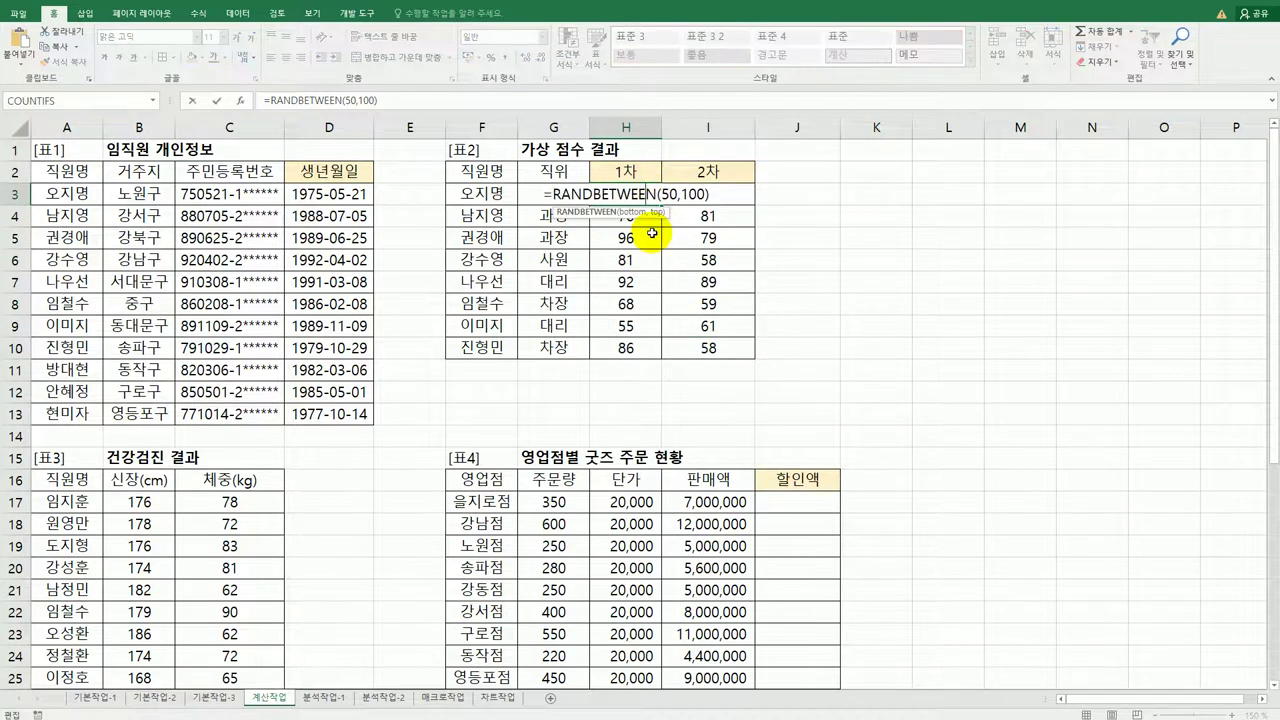
- Finish checking the RANDBETWEEN formula in H3 and read the [표3] task in the exam document for its ranks, functions and display format
left_click(720, 197)
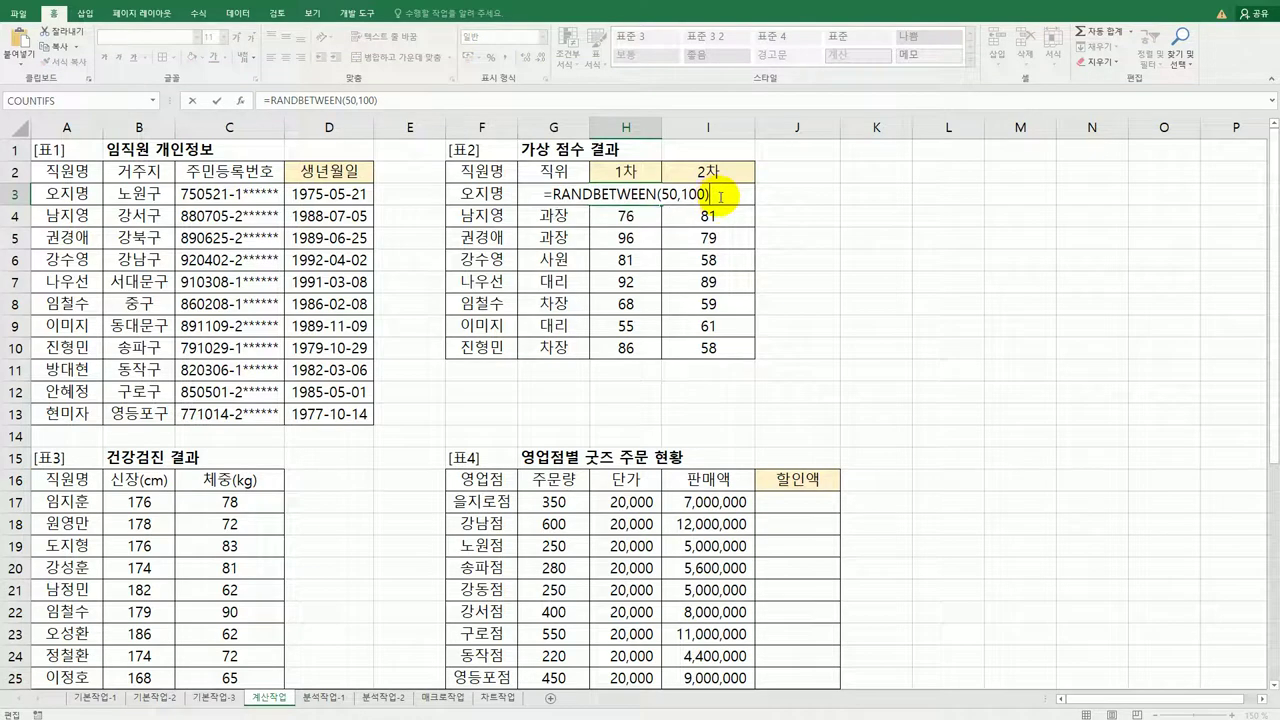
key("Return")
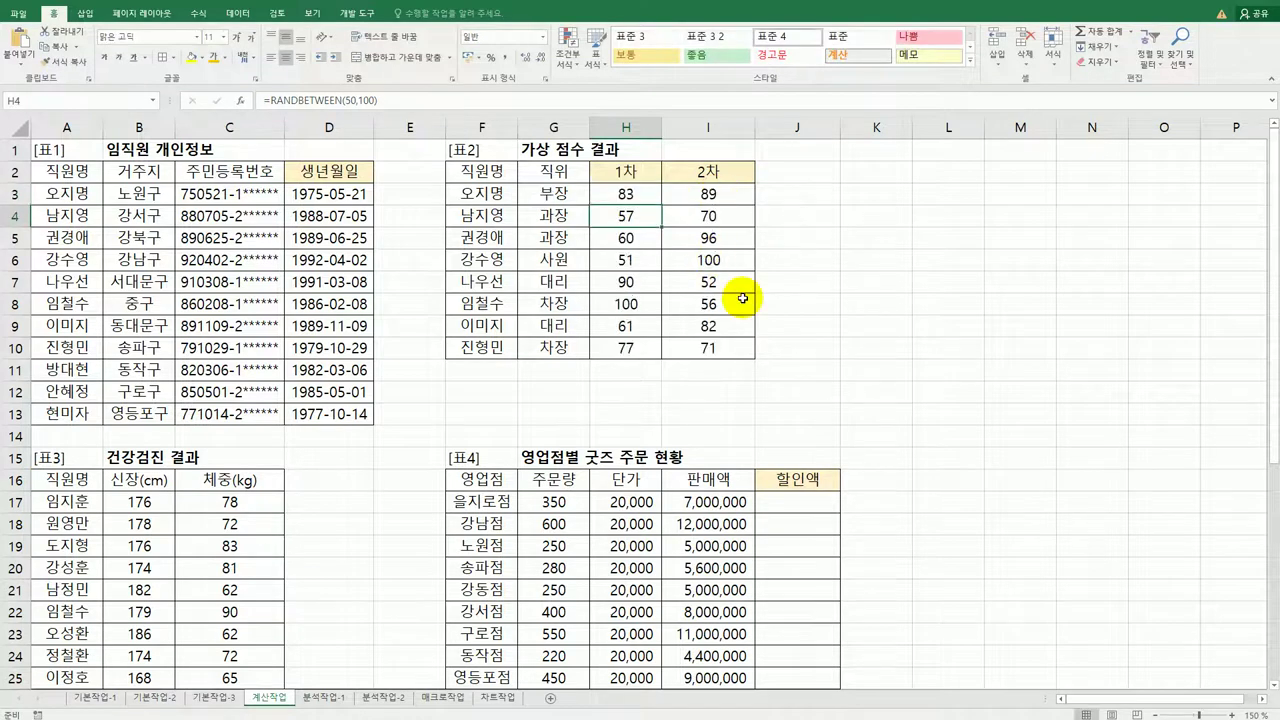
key("alt+Tab")
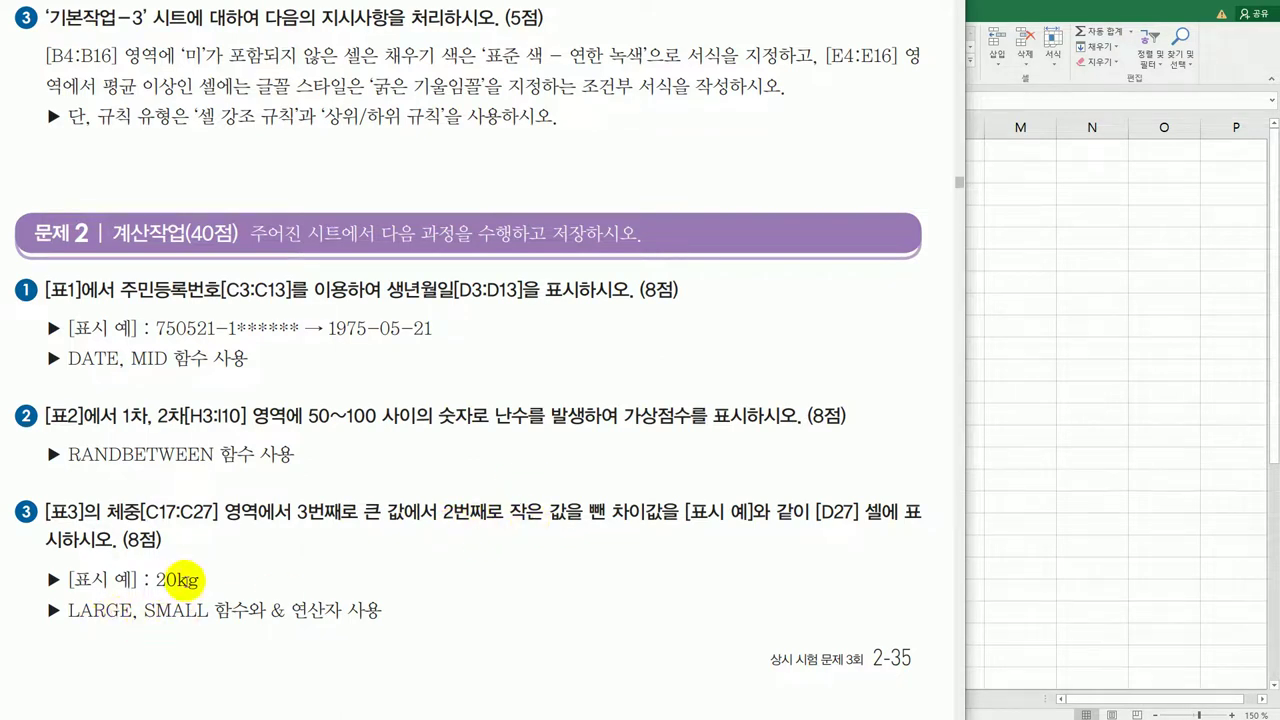
left_click(1020, 527)
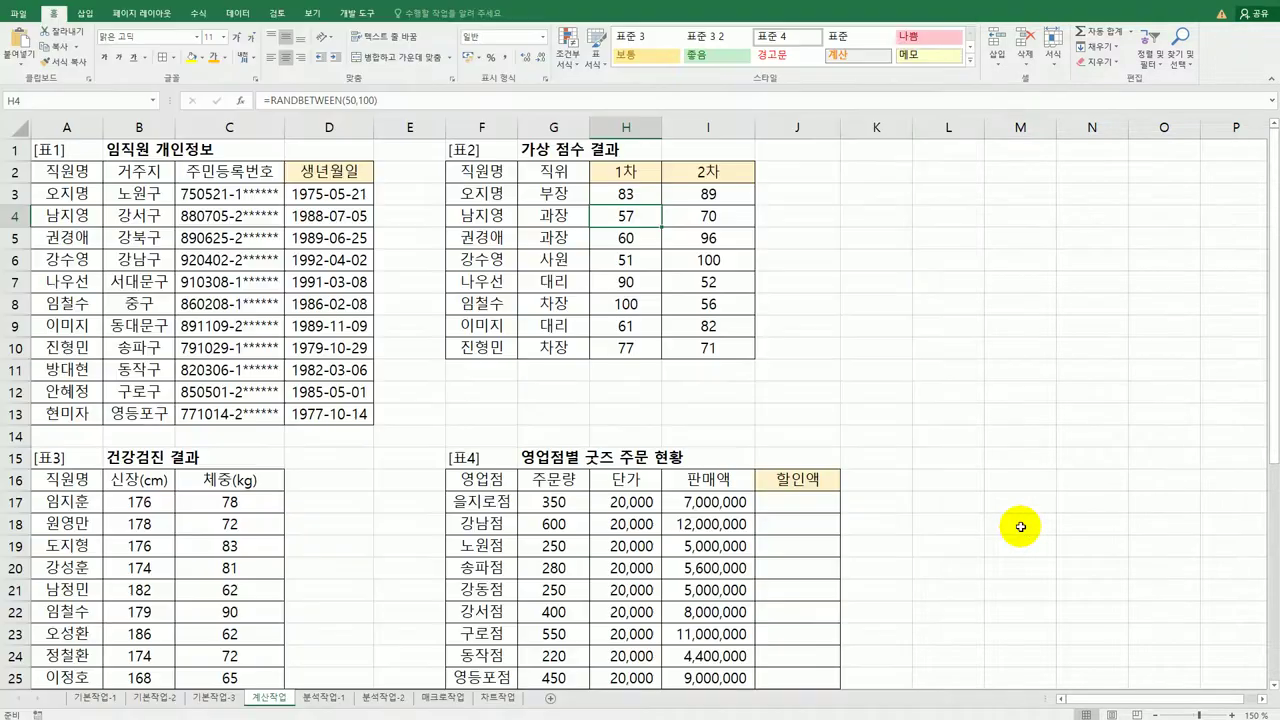
- Enter =LARGE(C17:C27,3) in D27 under 몸무게 차이 to get the third-largest weight of [표3]
scroll(1020, 527, "down", 2)
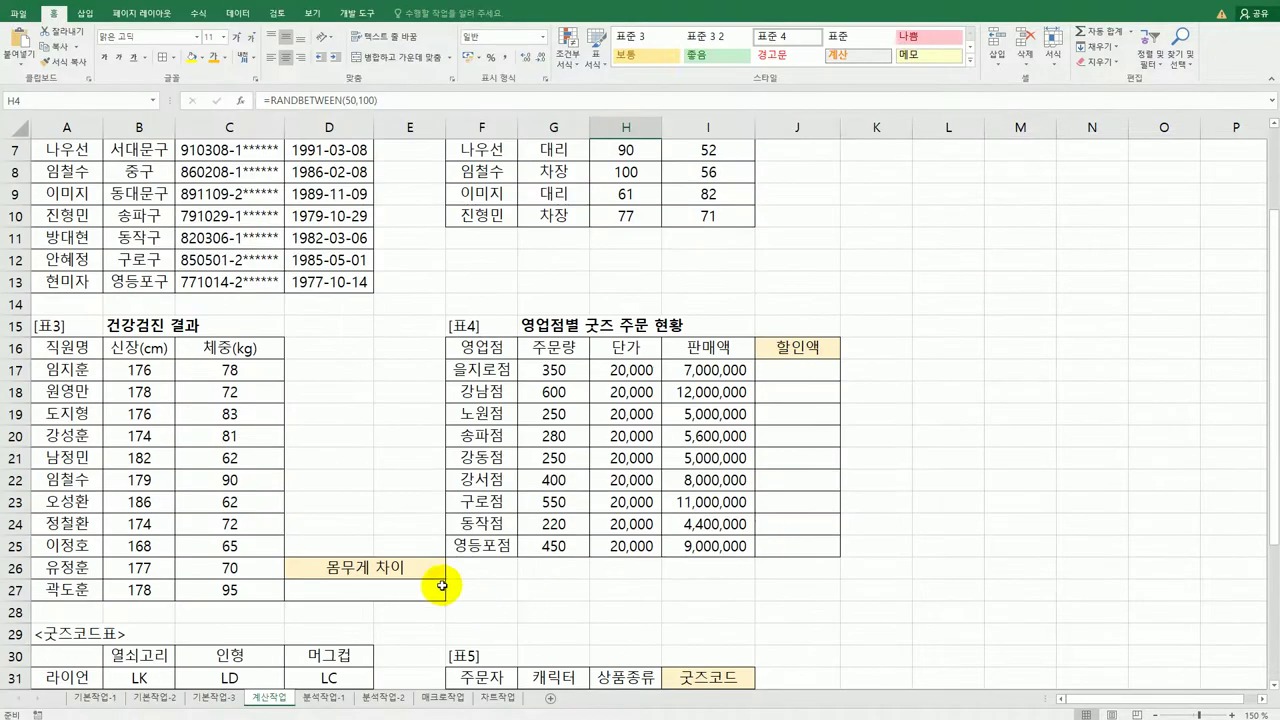
left_click(411, 595)
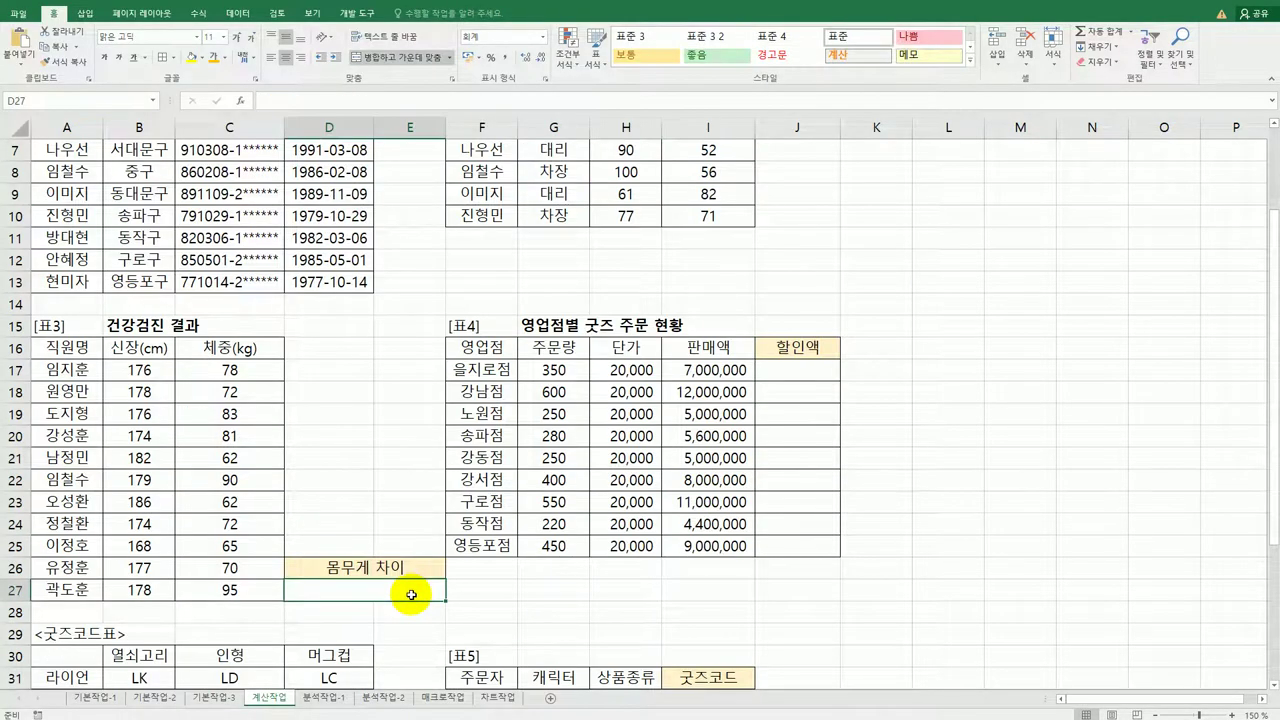
type("=")
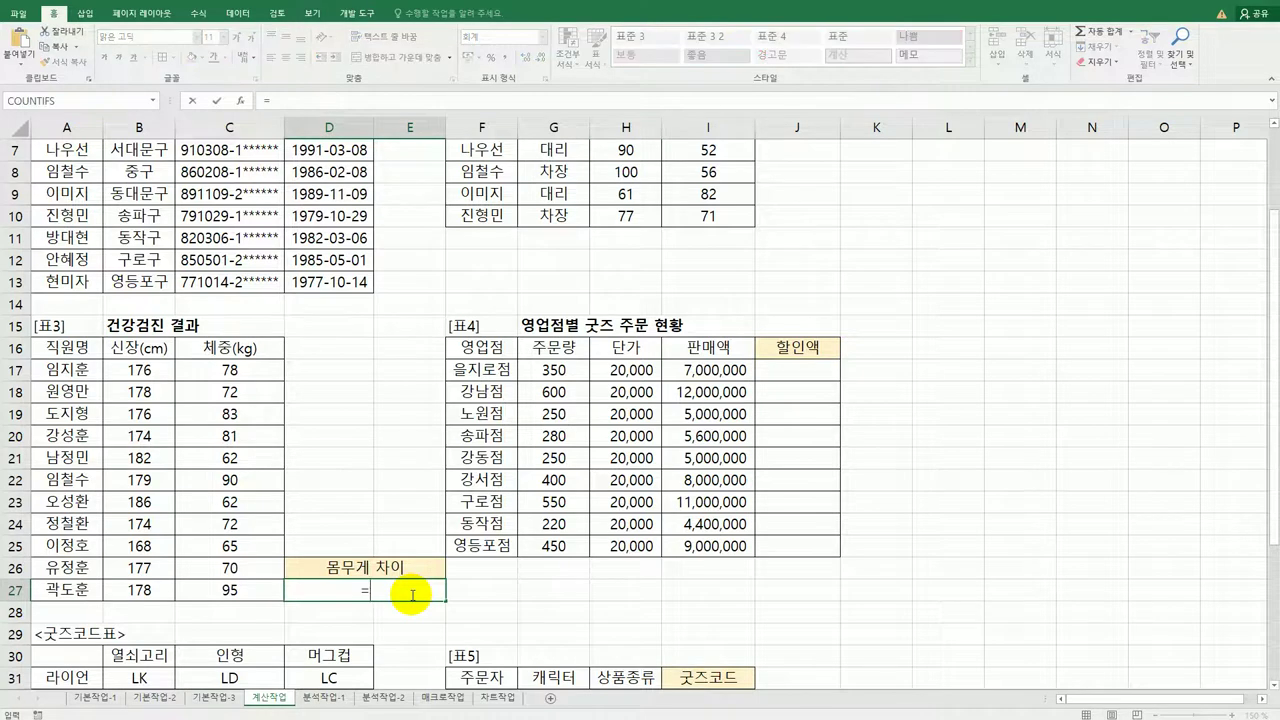
type("la")
key("Tab")
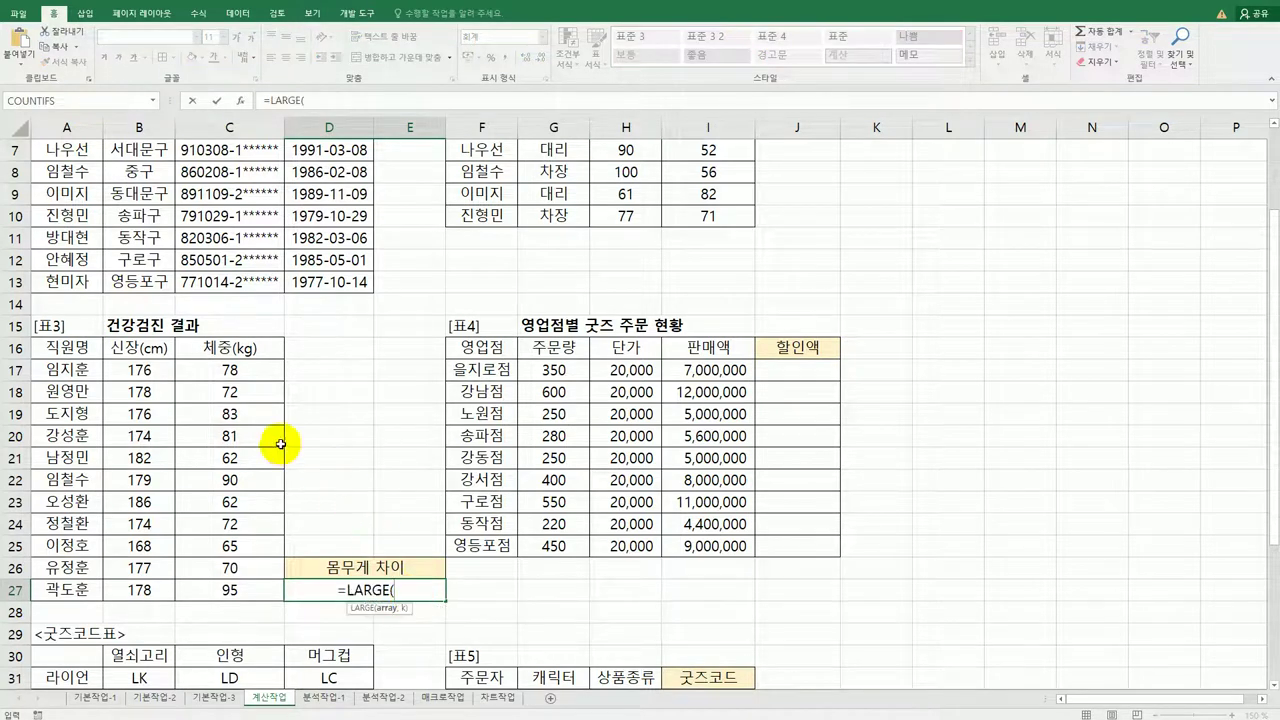
left_click_drag(236, 374, 225, 588)
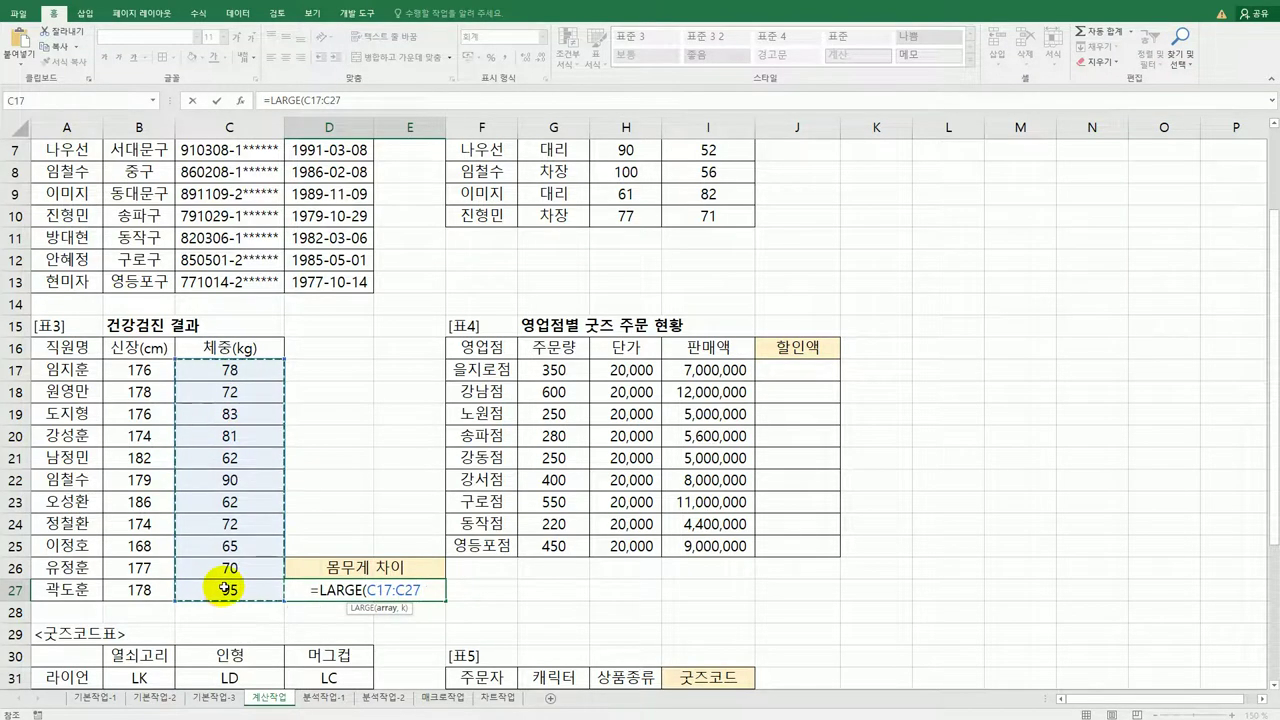
type(",")
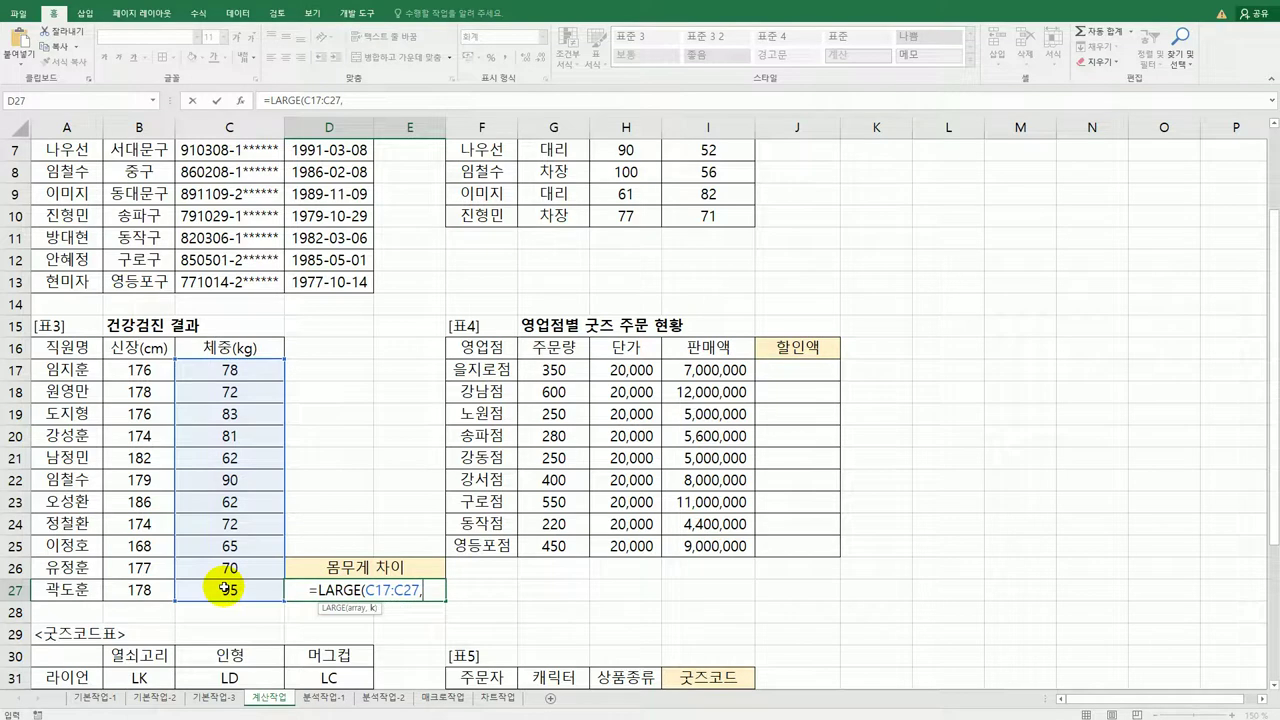
type("3")
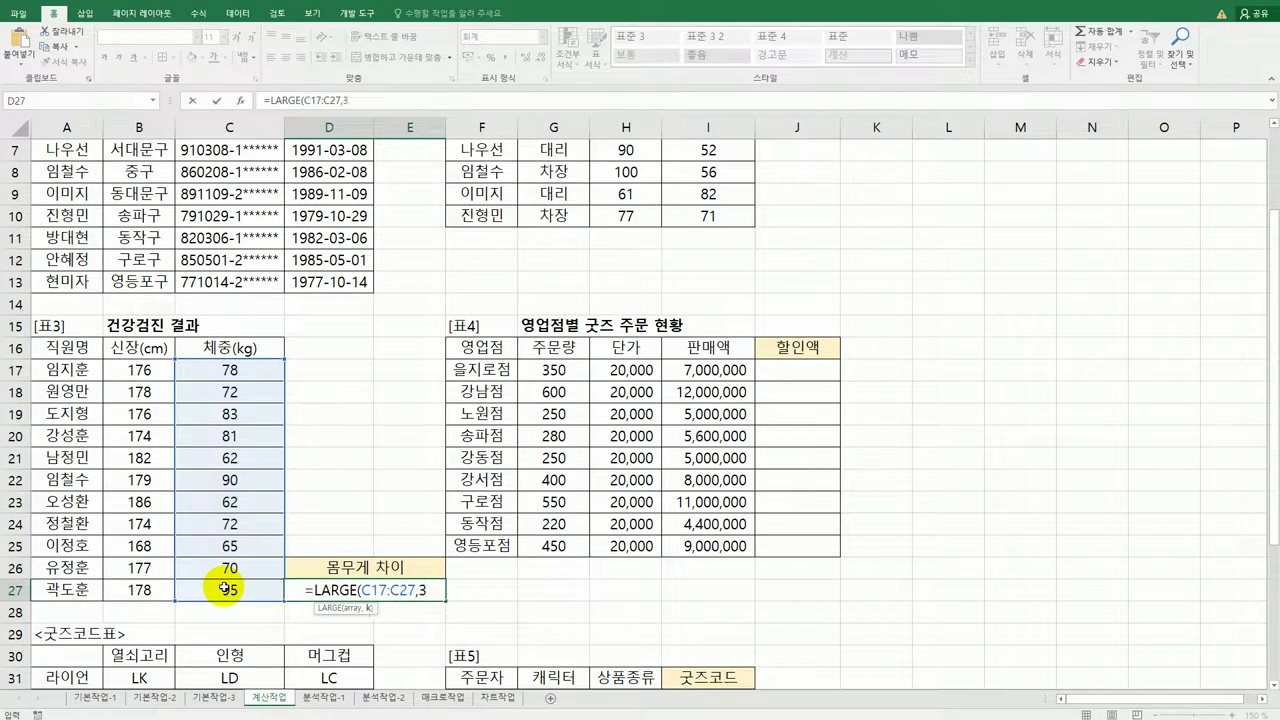
type(")")
key("ctrl+Return")
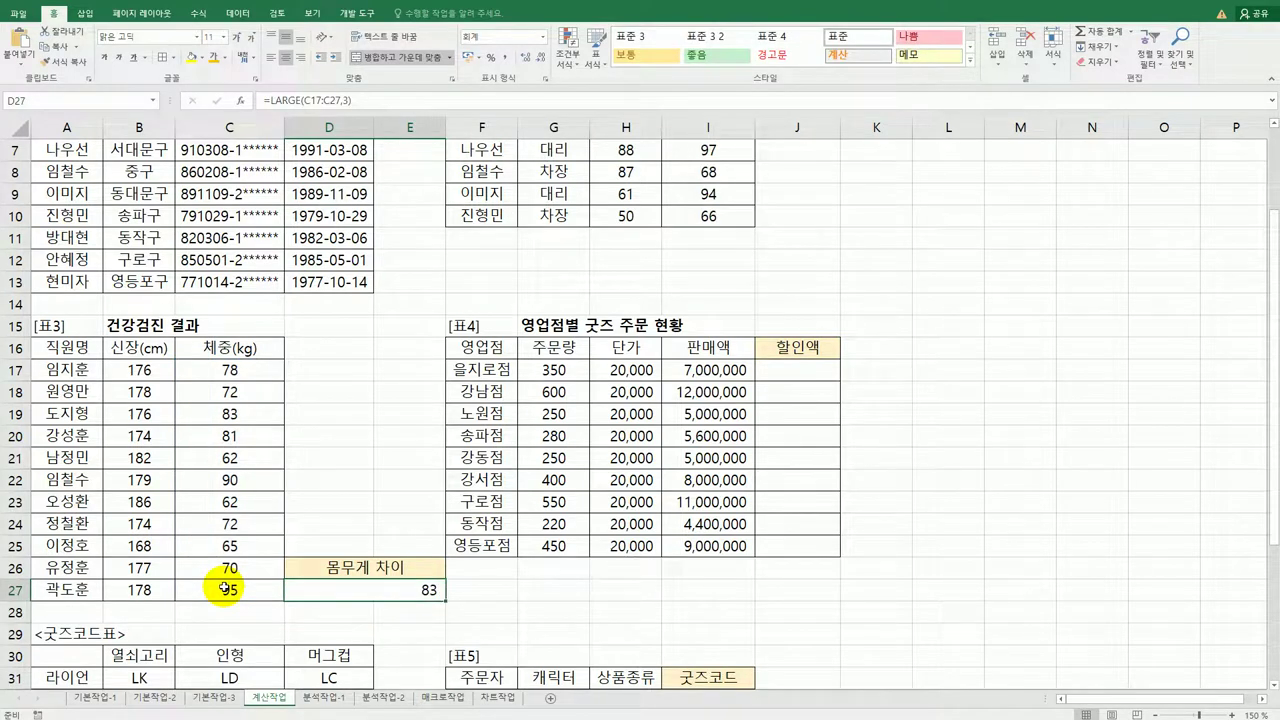
- Extend the D27 formula to subtract the second-smallest weight with -SMALL(C17:C27,2)
double_click(378, 589)
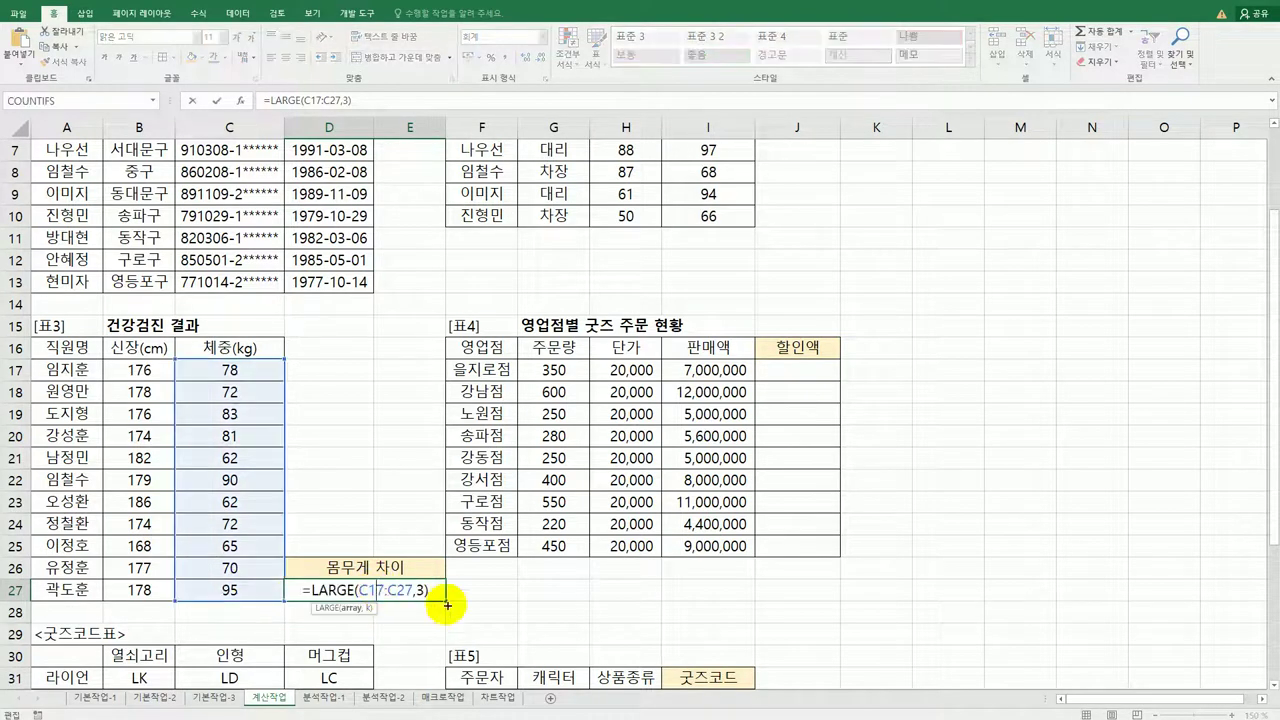
type("-")
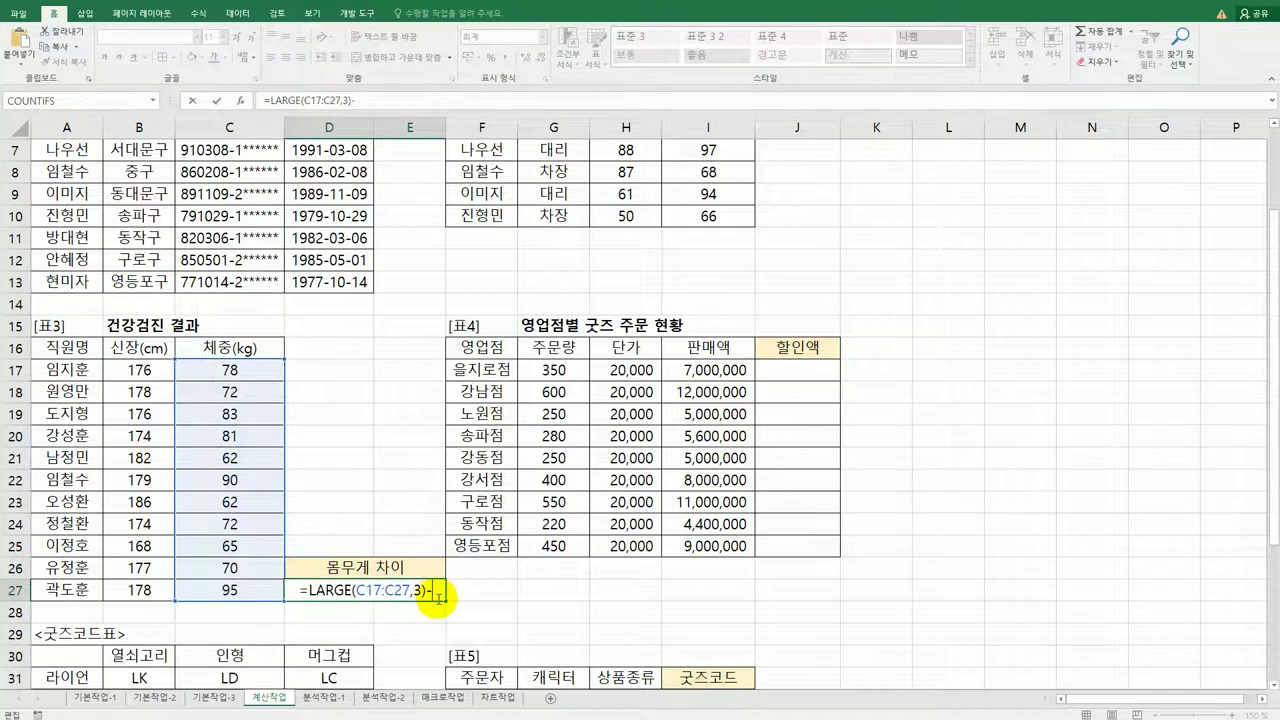
type("SMALL(")
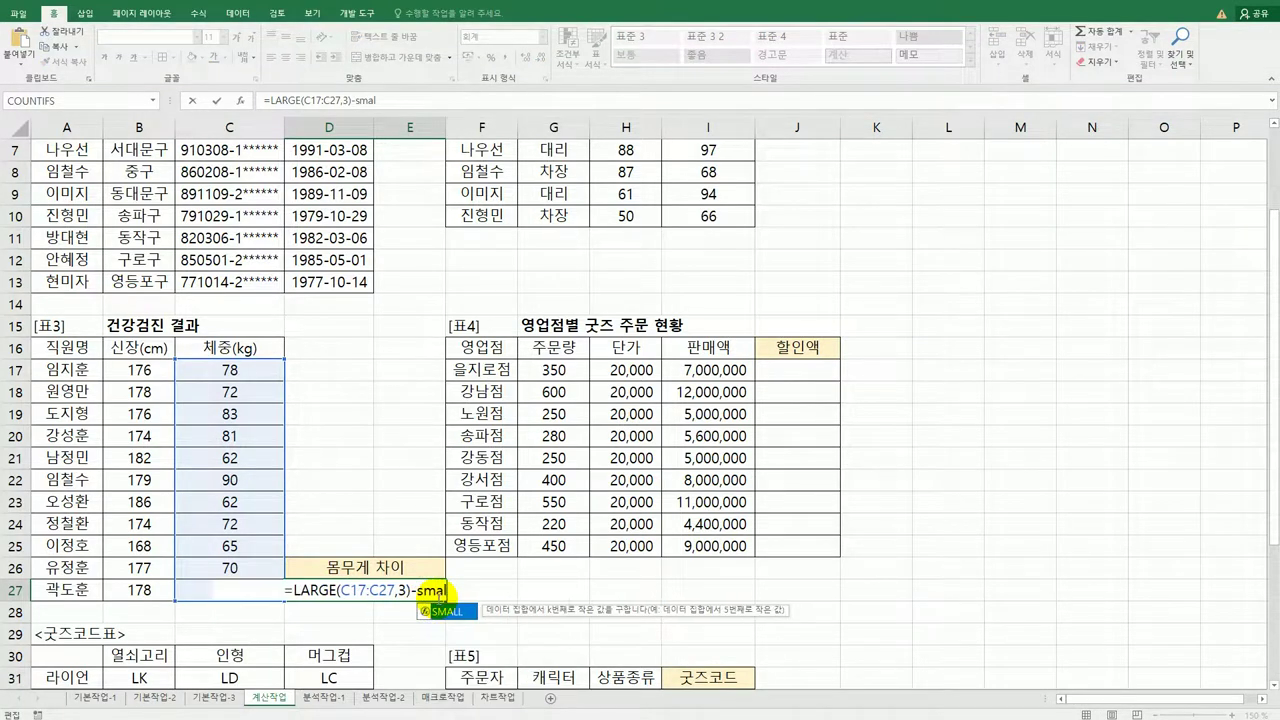
left_click(230, 369)
left_click_drag(230, 369, 231, 584)
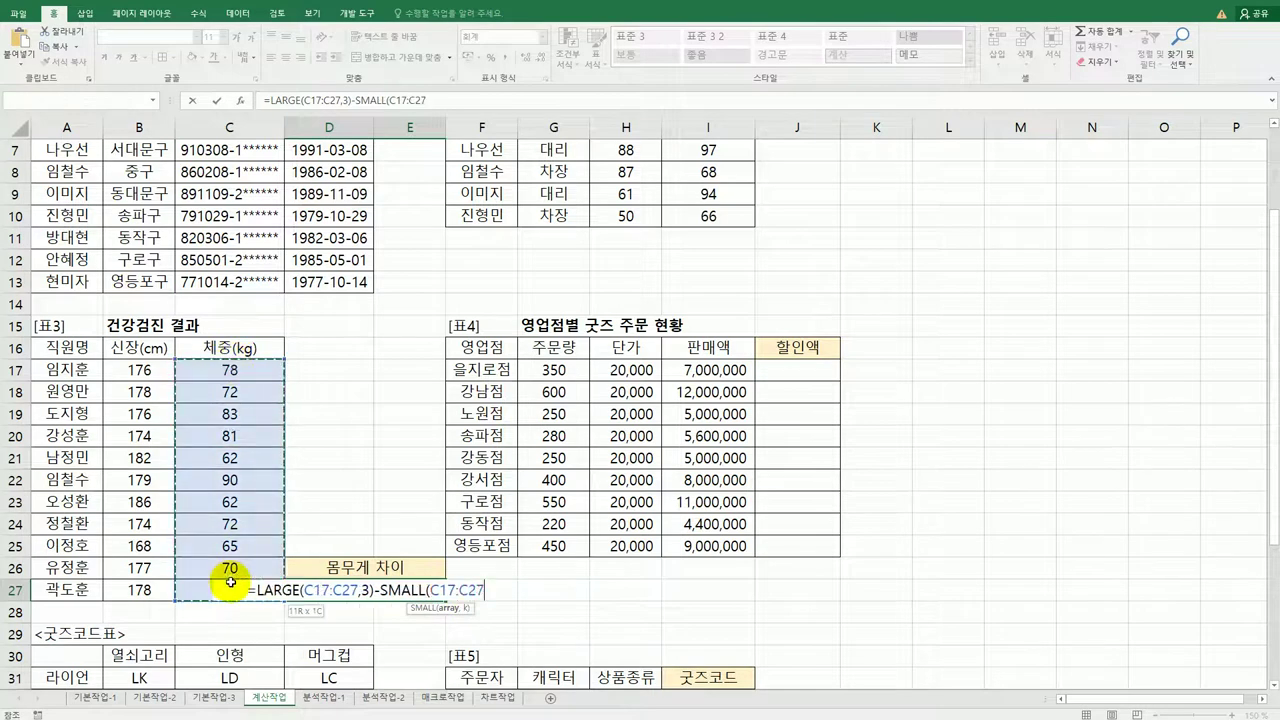
type(",")
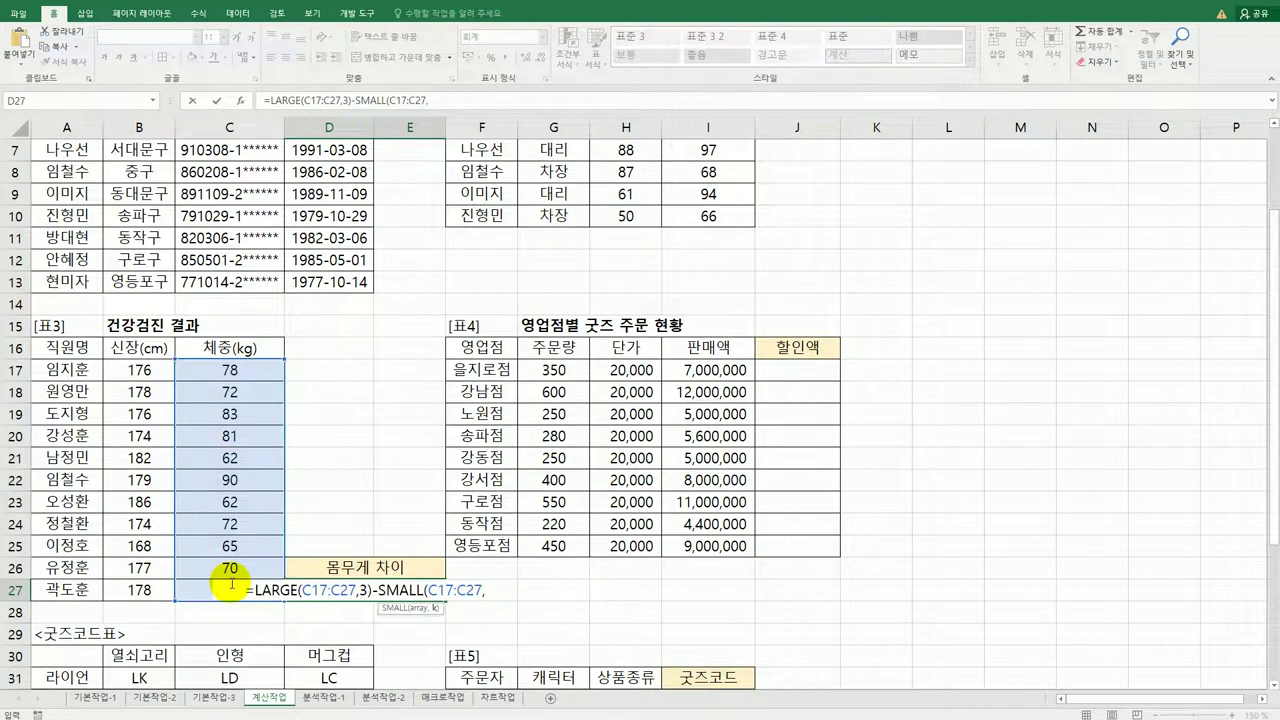
type("2")
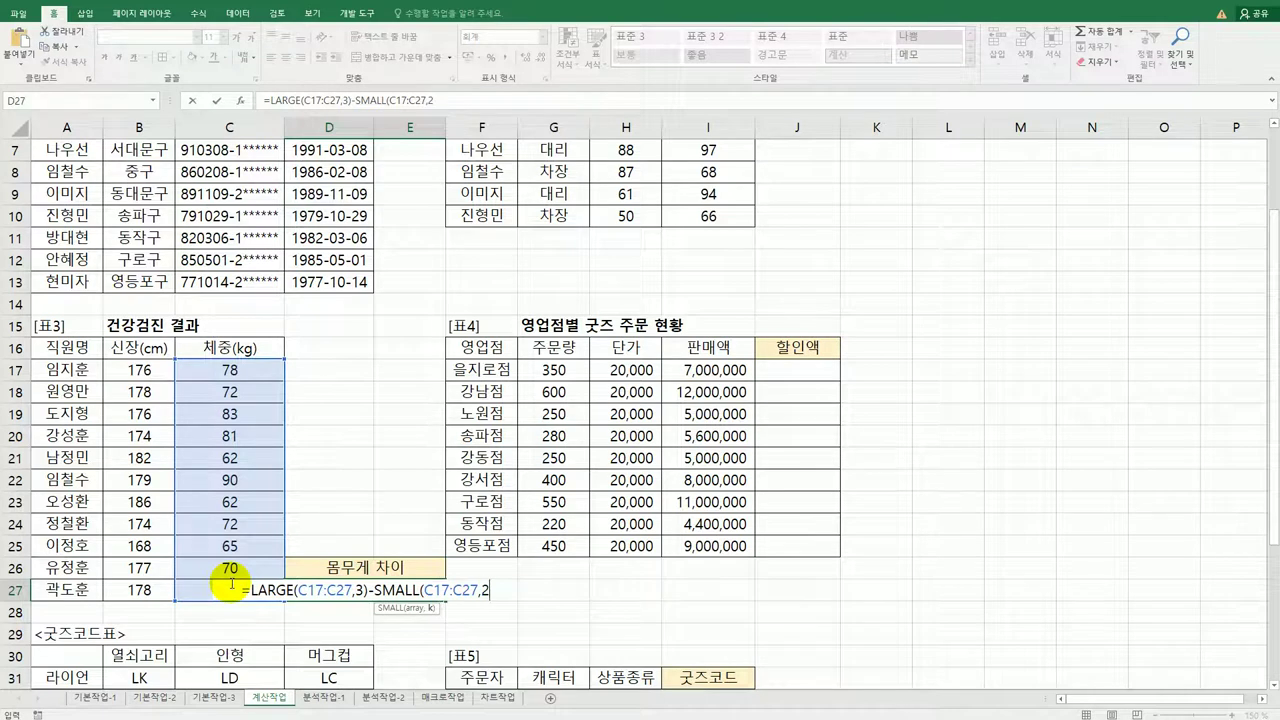
type(")")
key("ctrl+Return")
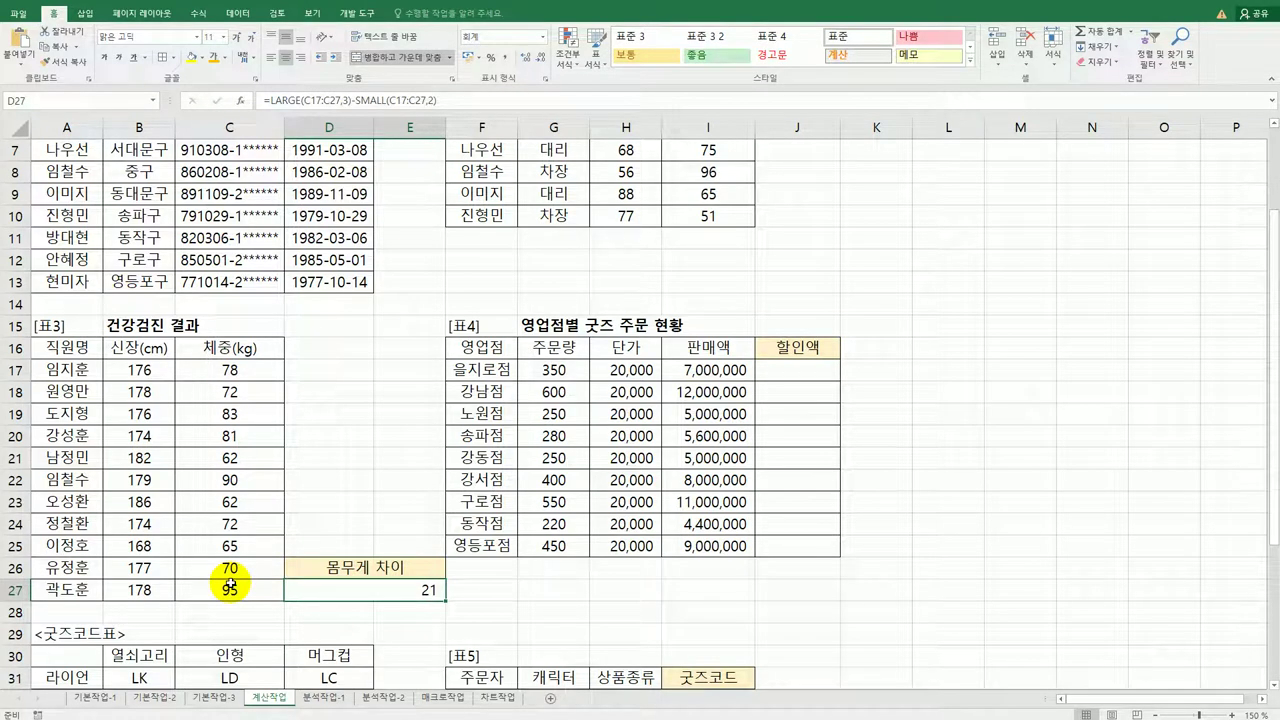
- Append &"kg" to the end of the 몸무게 차이 formula in D27
double_click(398, 592)
left_click(490, 591)
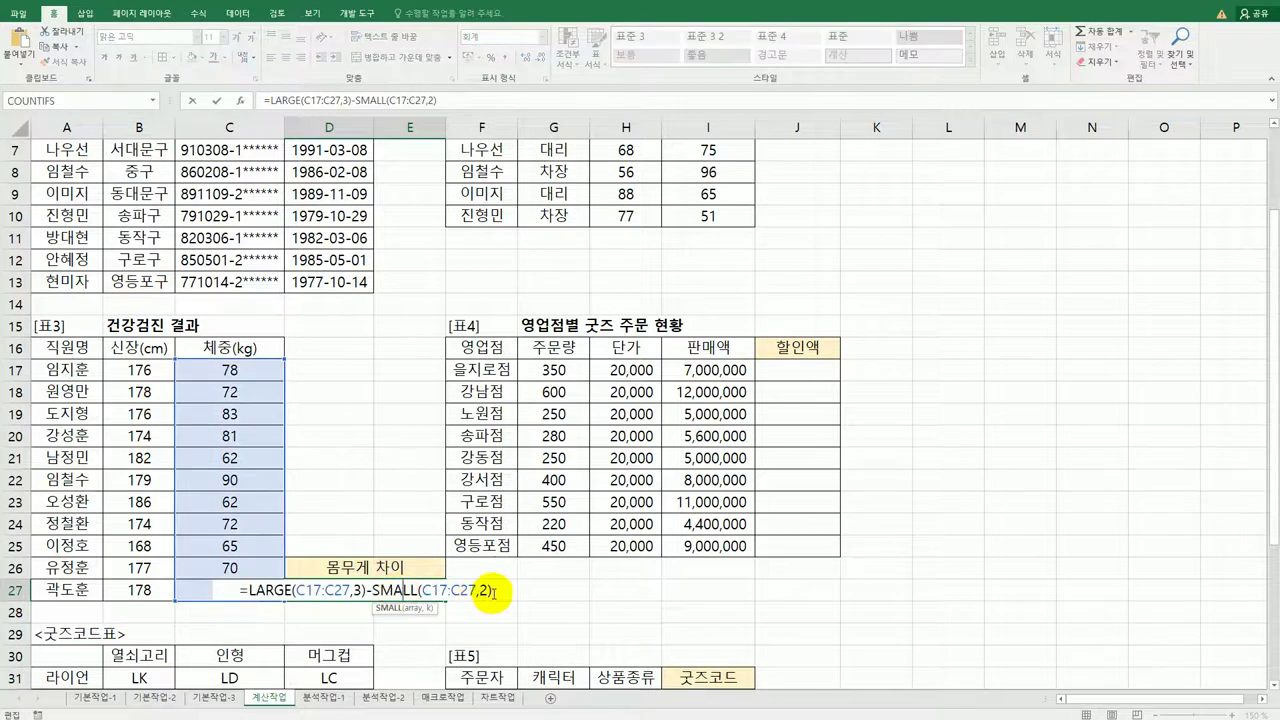
type("&")
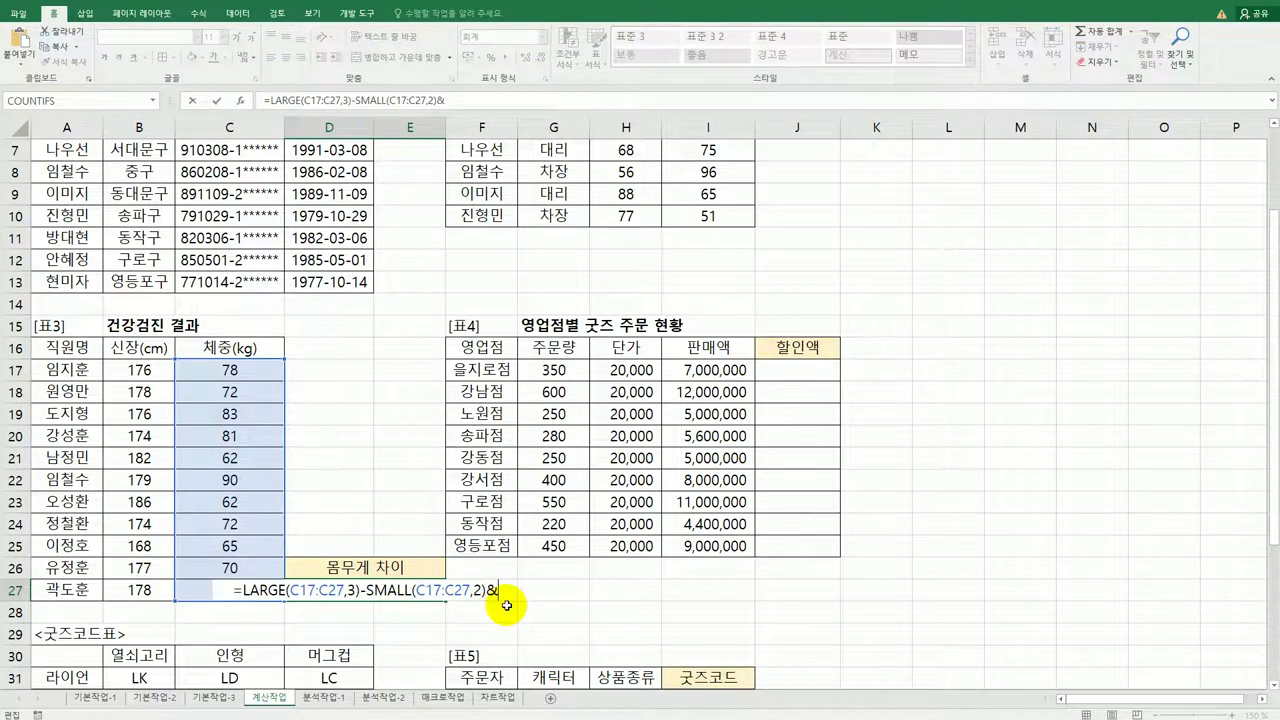
type("\"")
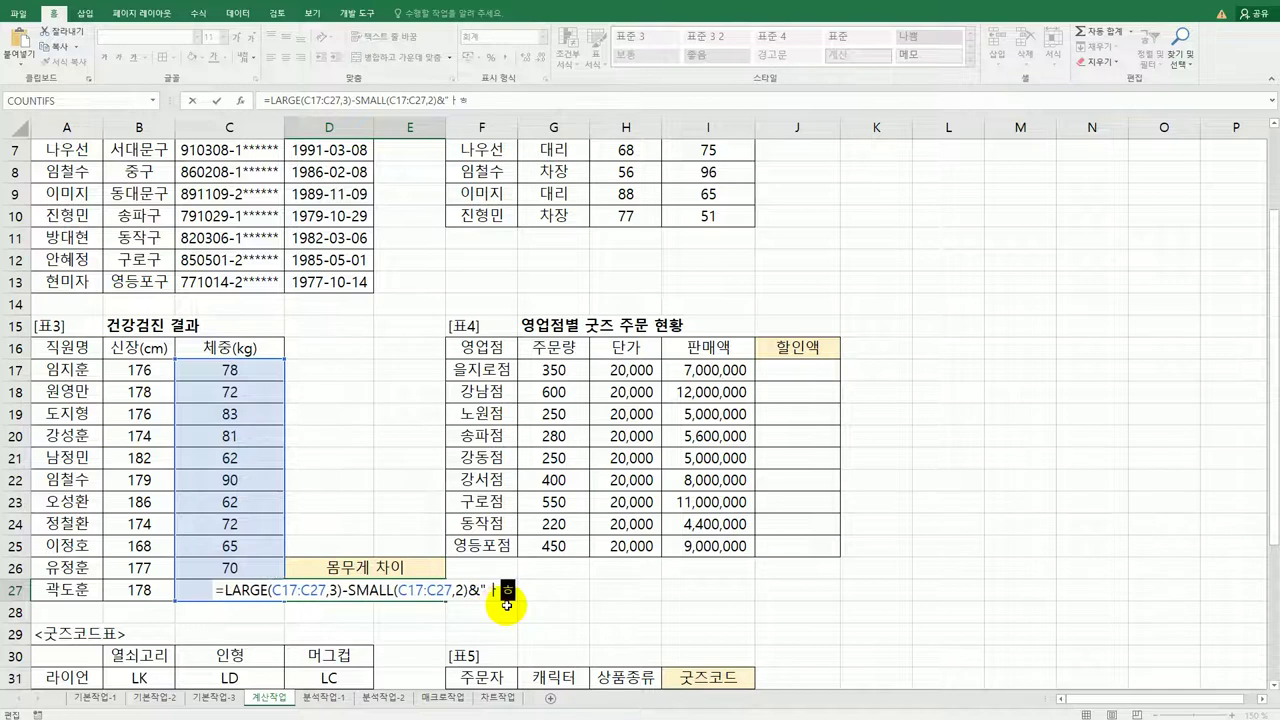
type("kg\"")
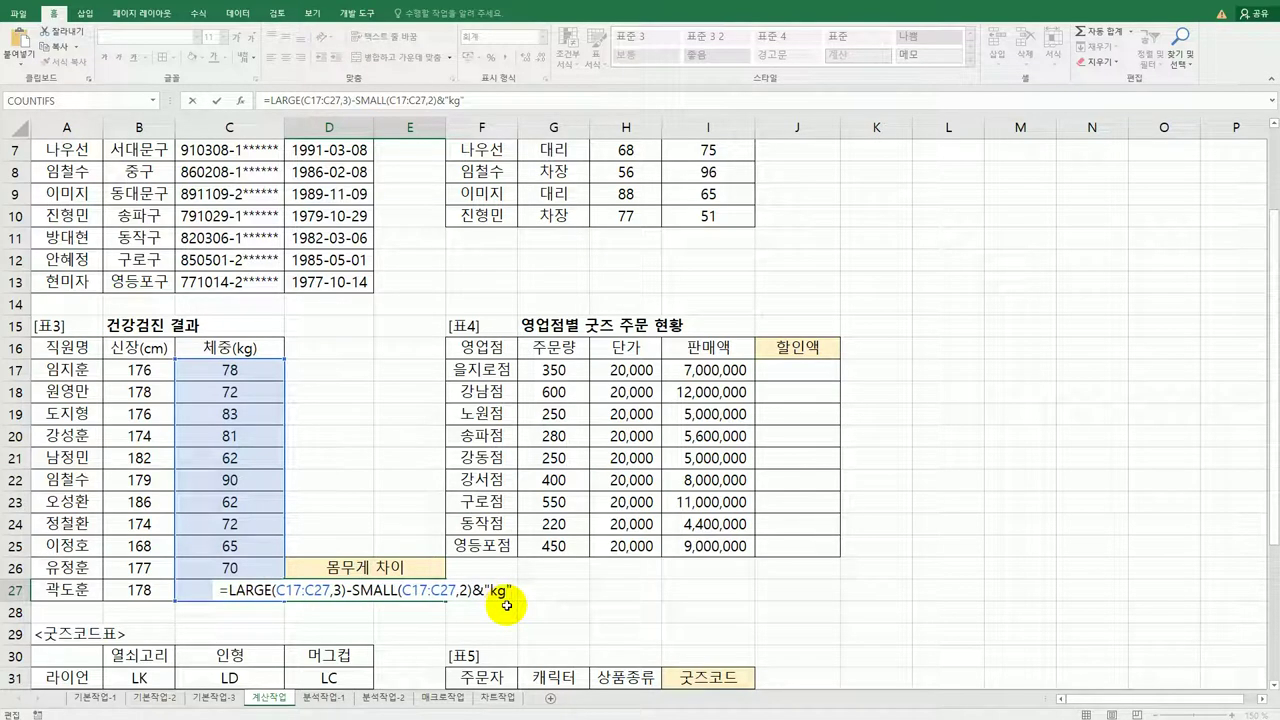
key("Return")
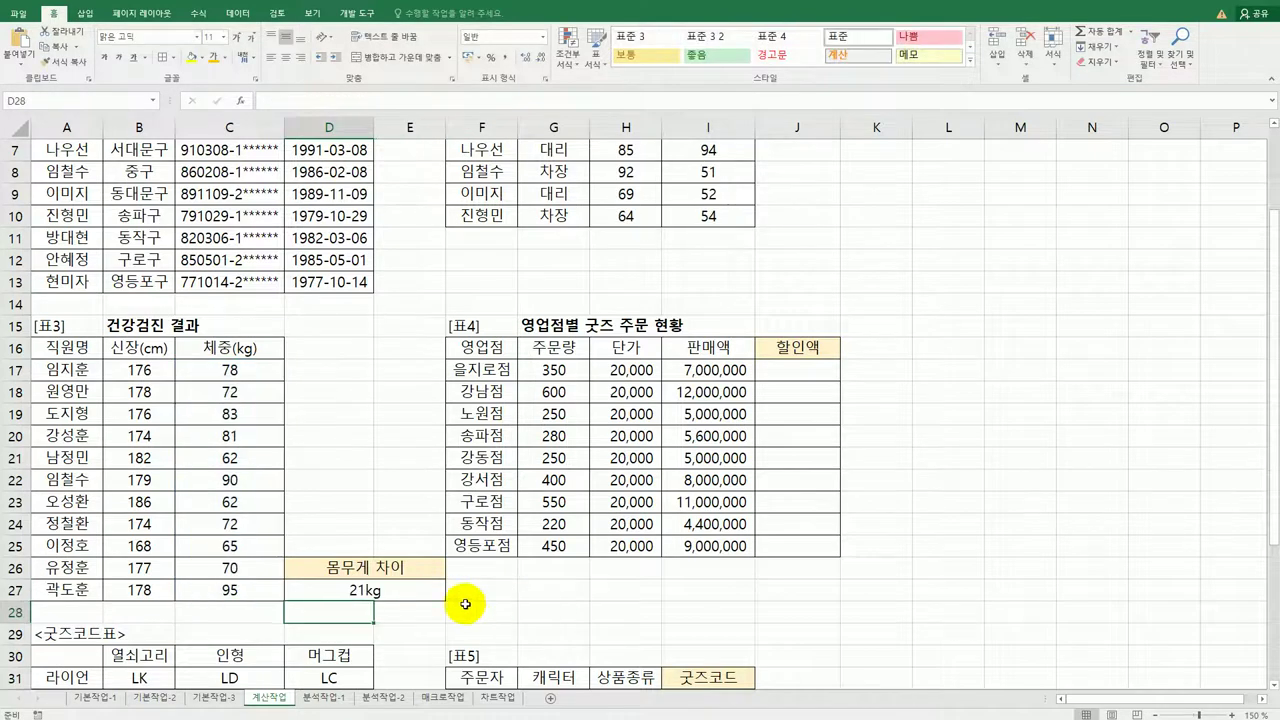
left_click(430, 596)
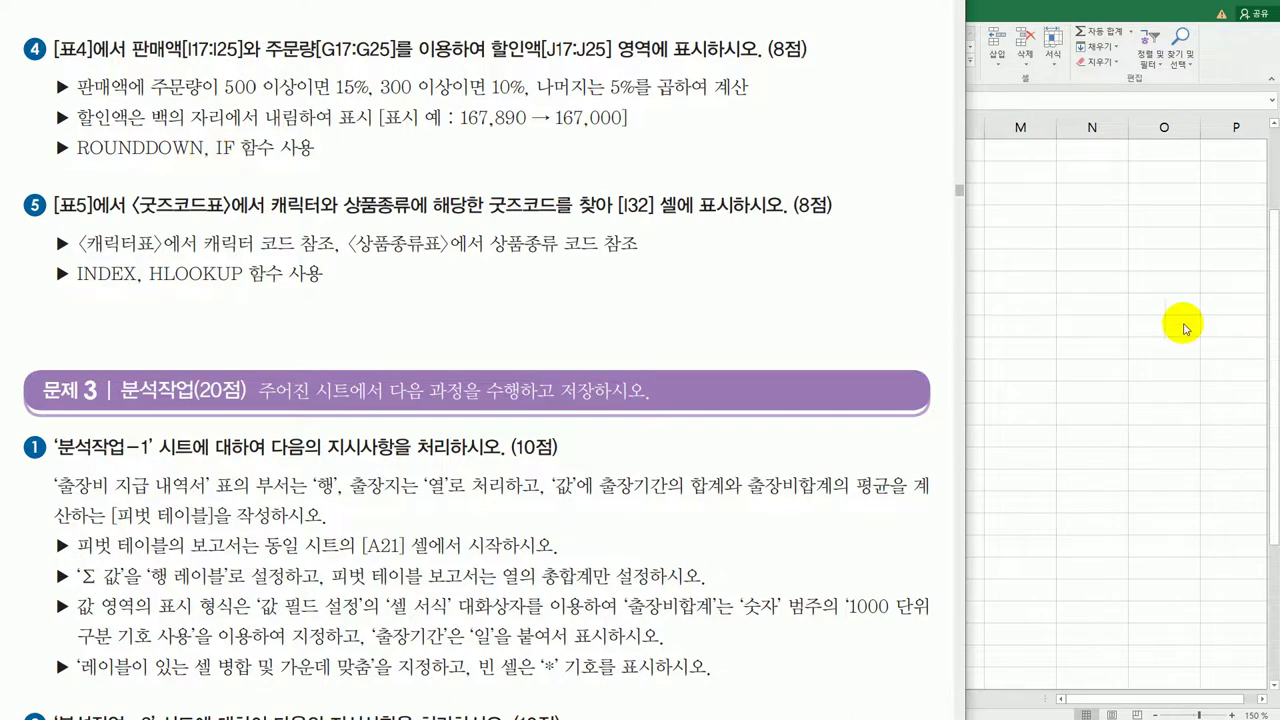
- Start the 할인액 formula in J17 of [표4] with =if(G17>=500,I17*15%, as its first condition and result
left_click(1143, 323)
left_click(821, 372)
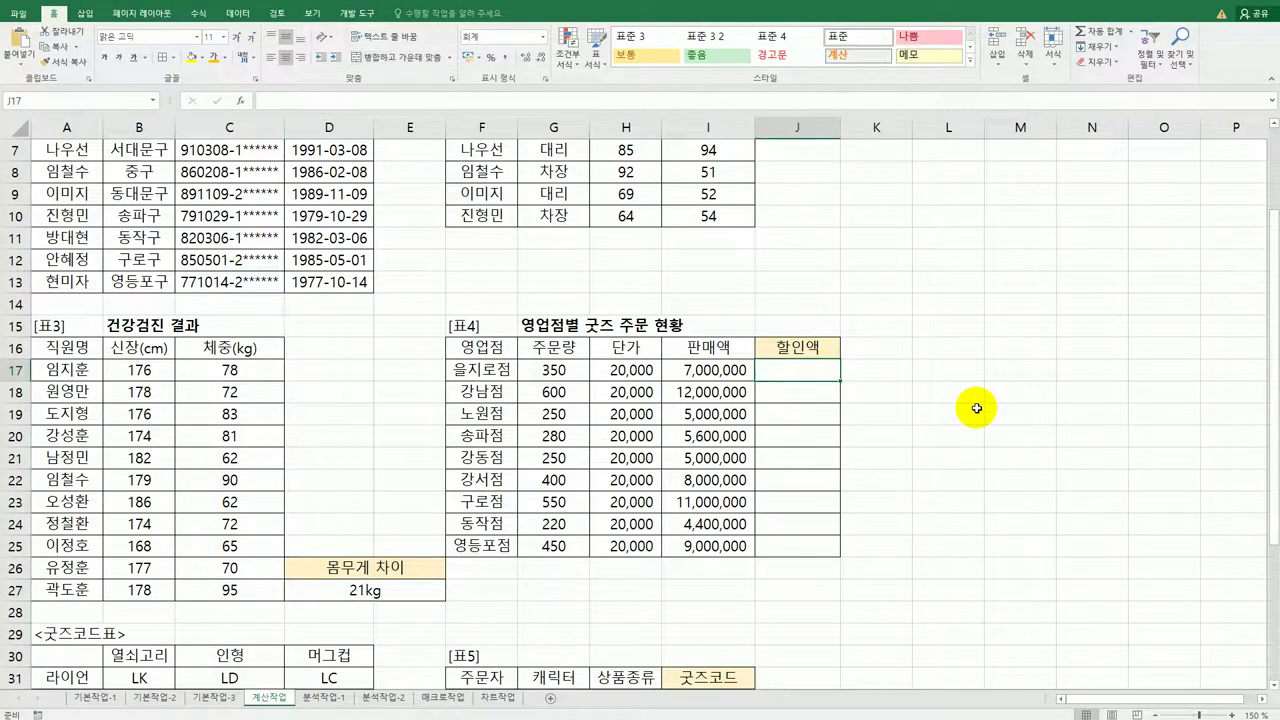
type("=if(")
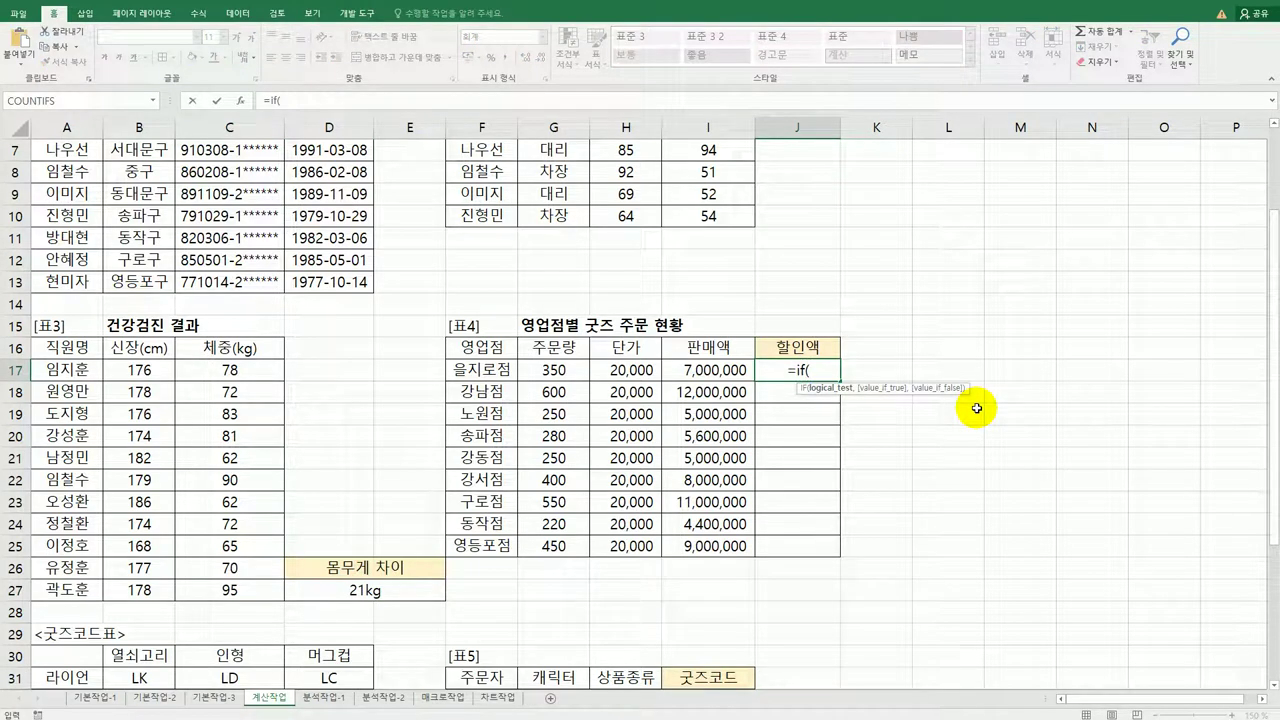
left_click(562, 373)
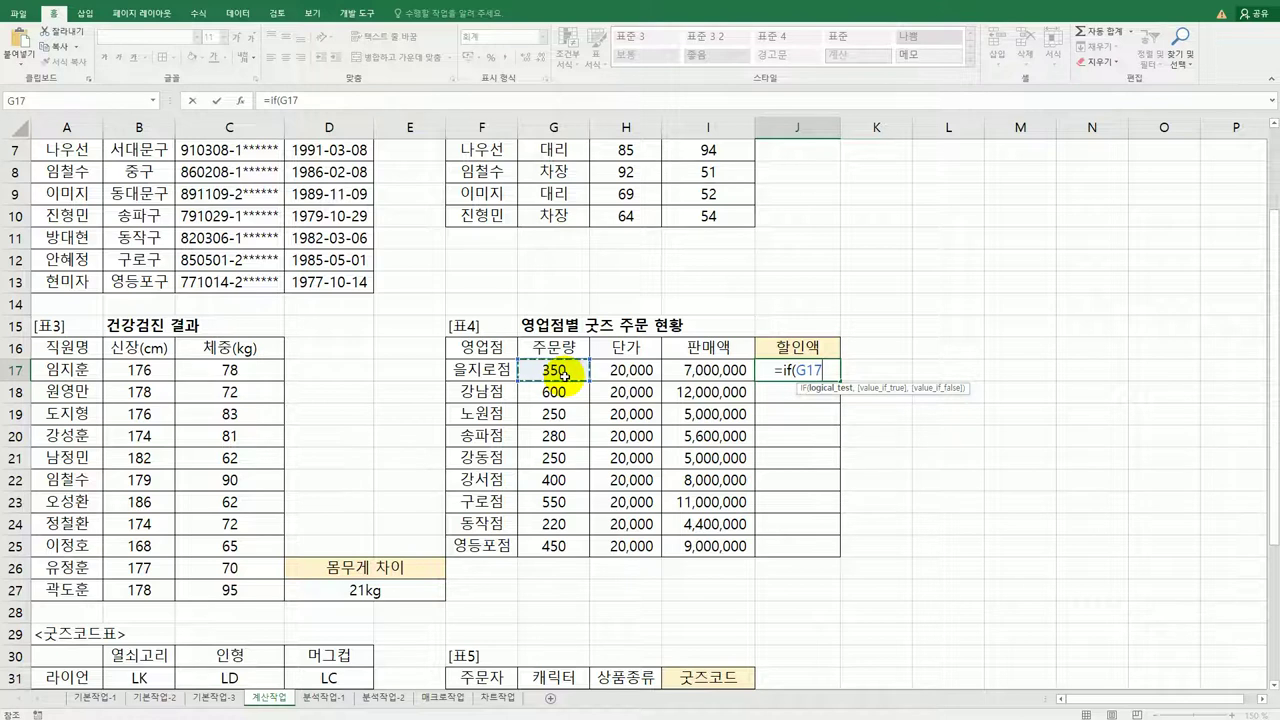
type(">")
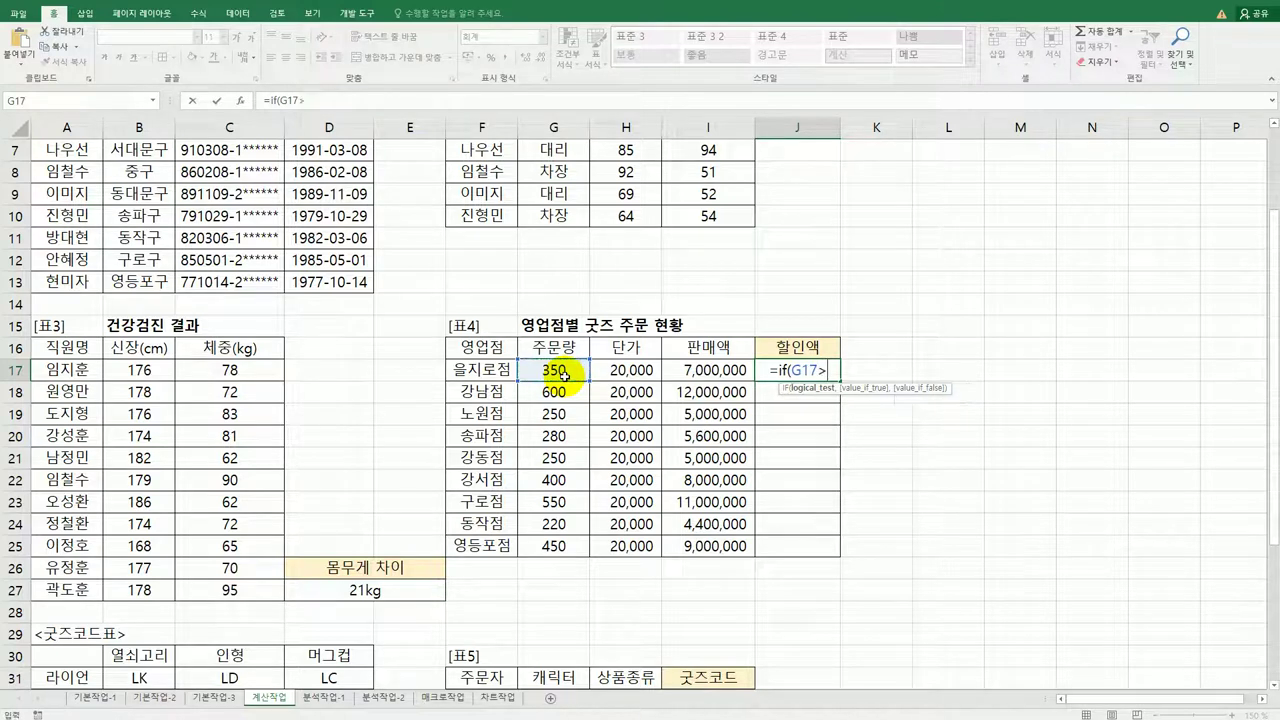
type("=500,")
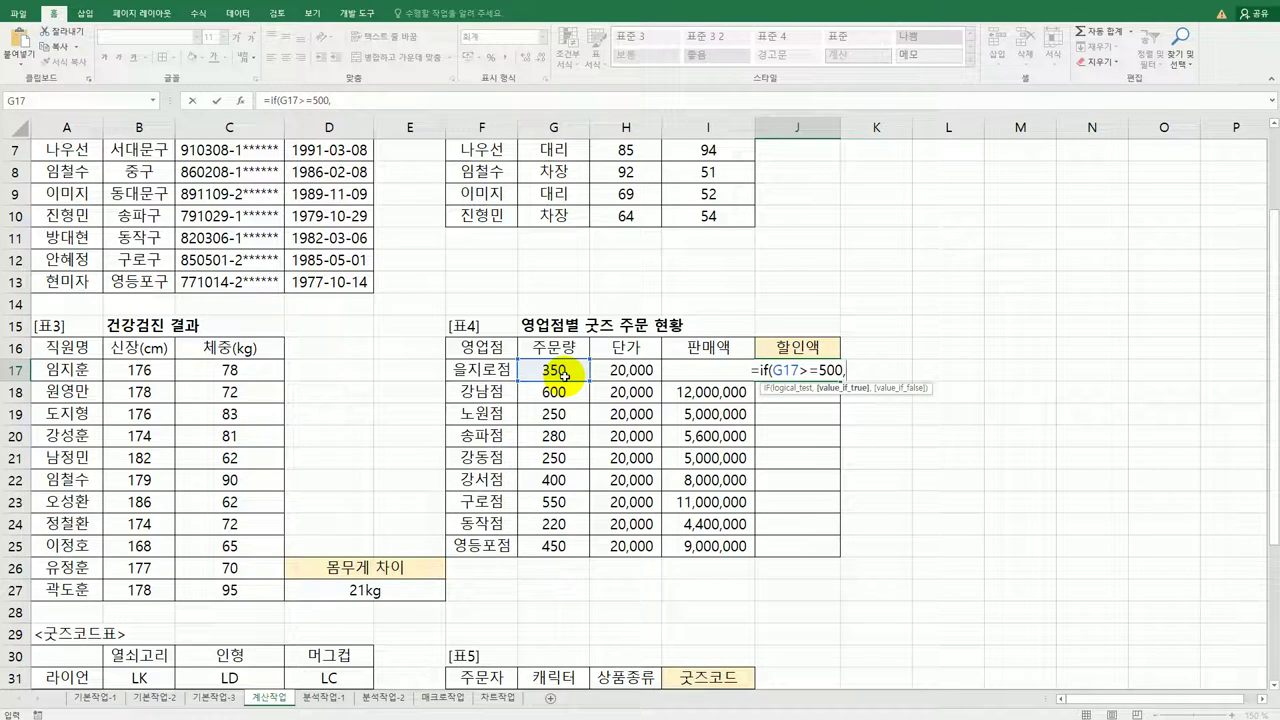
key("Left")
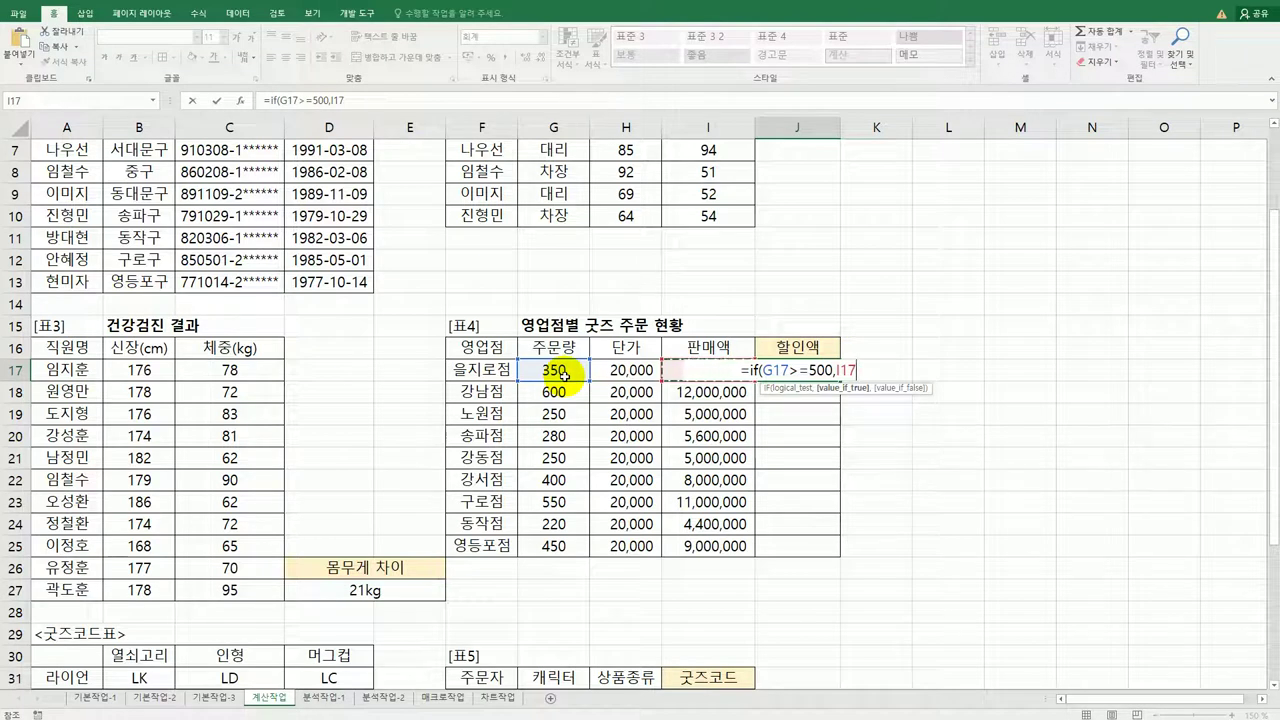
type("*15%,")
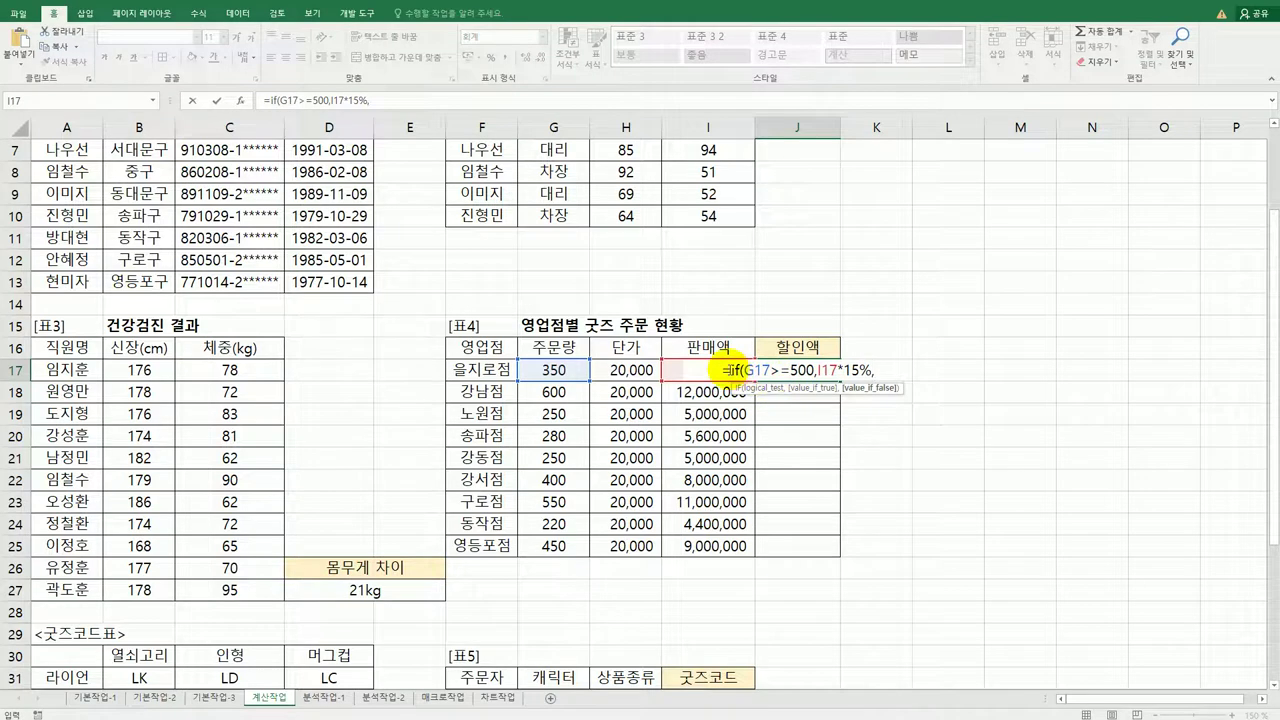
- Copy the segment if(G17>=500,I17*15%, within the J17 formula and paste it at the end as the nested IF
left_click_drag(729, 370, 886, 363)
key("ctrl+c")
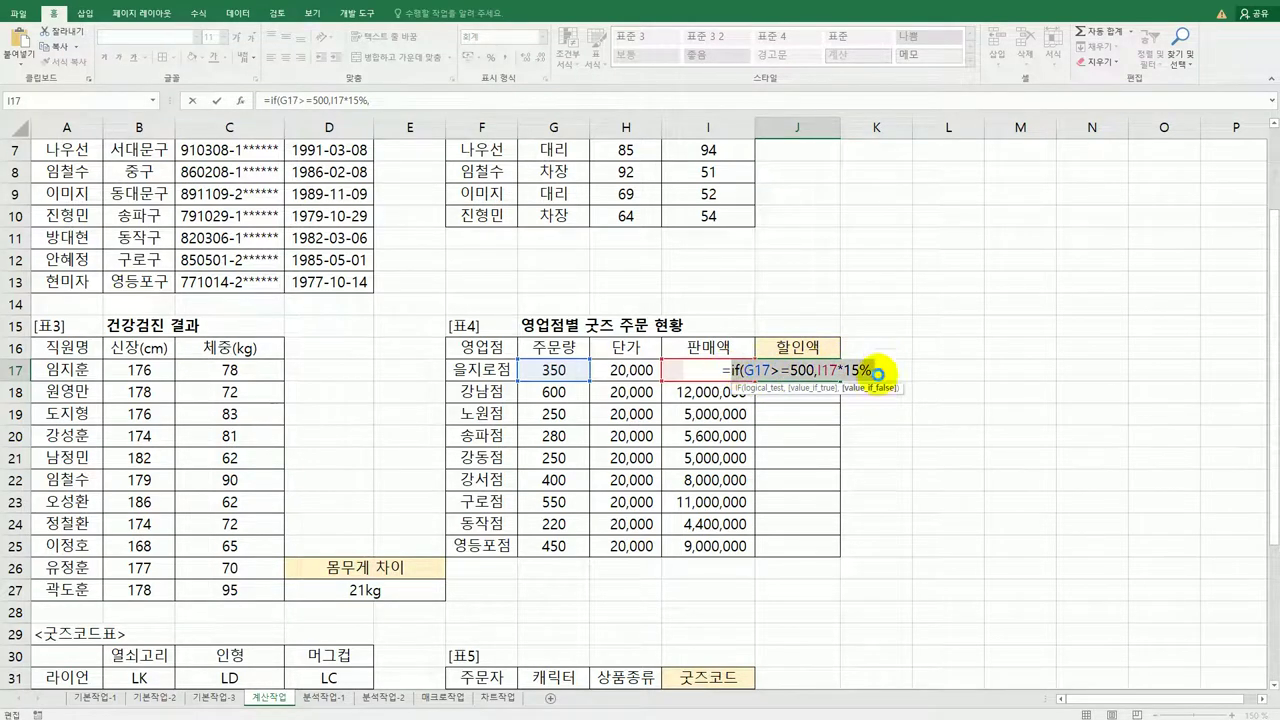
left_click(886, 365)
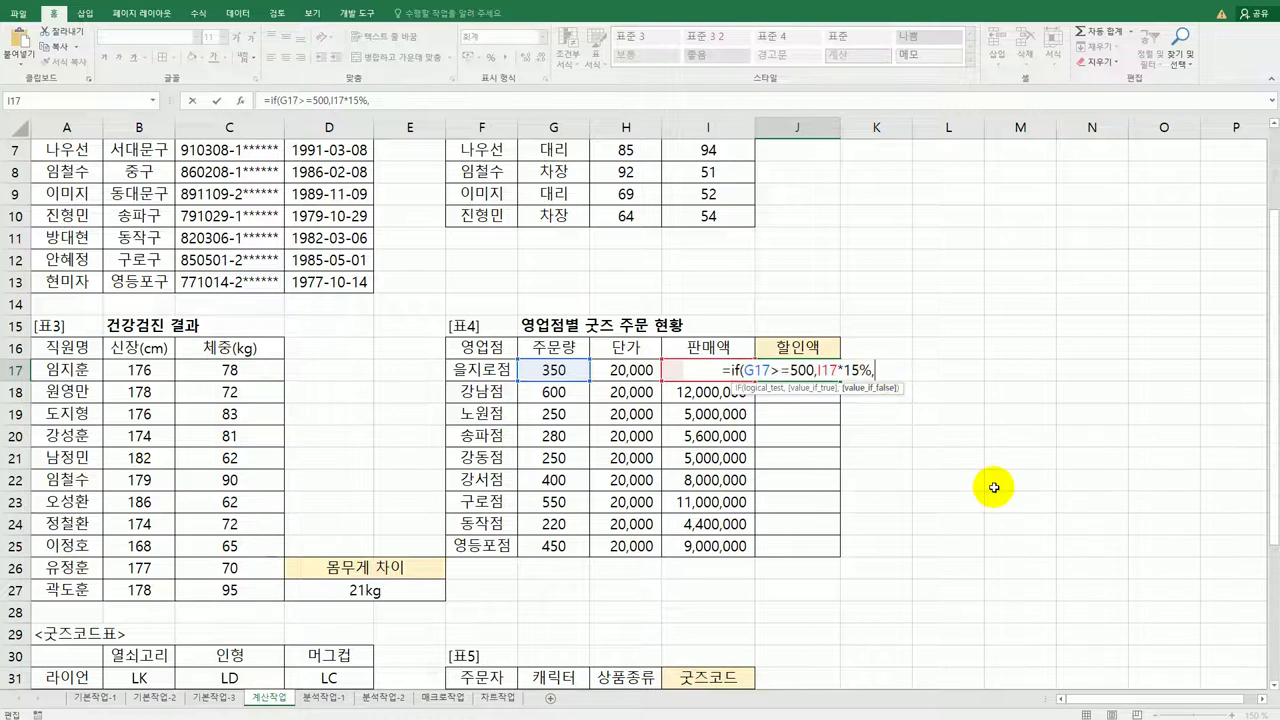
key("ctrl+v")
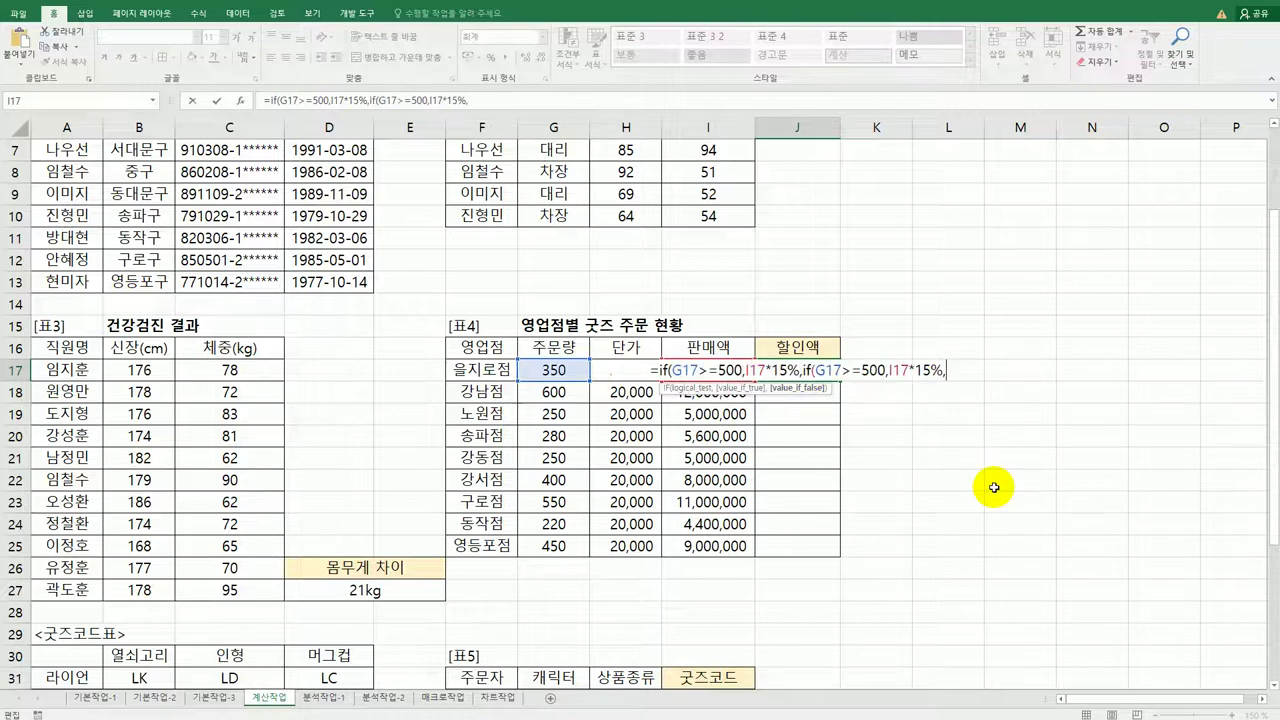
- Change the nested IF in the J17 formula to test G17>=300 and return I17*10%
left_click(869, 370)
key("BackSpace")
type("3")
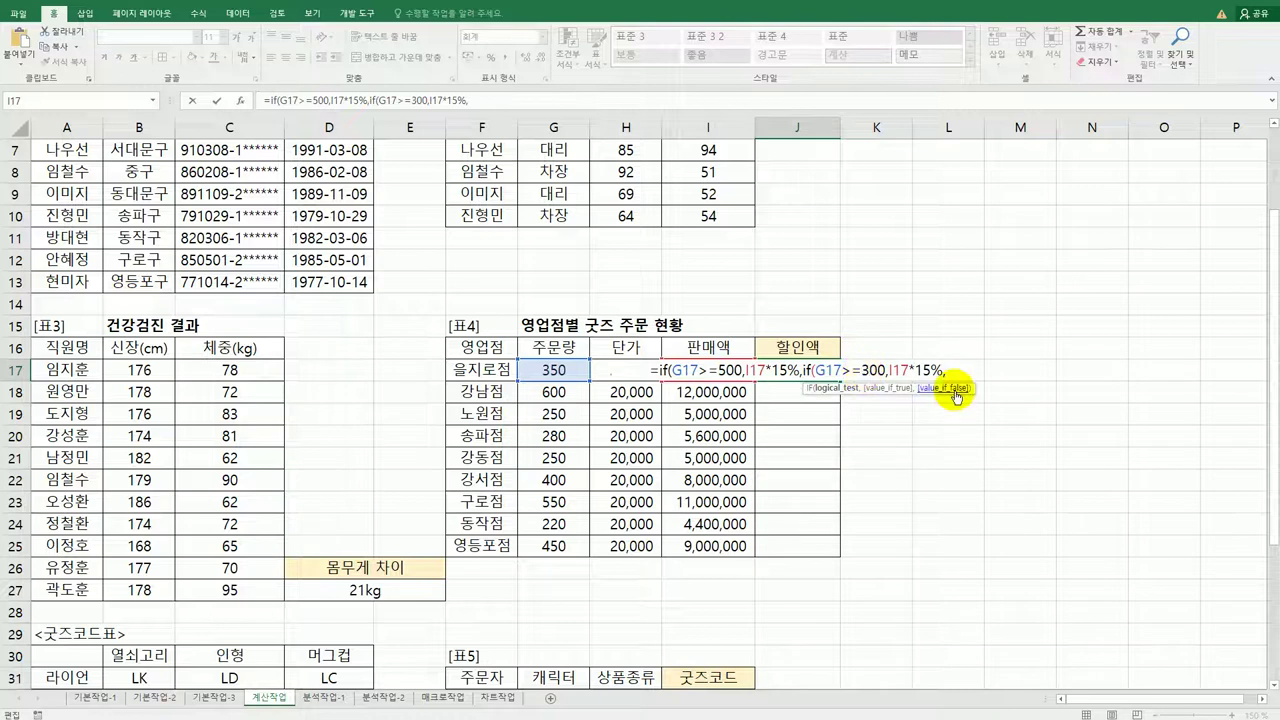
left_click(924, 370)
key("Delete")
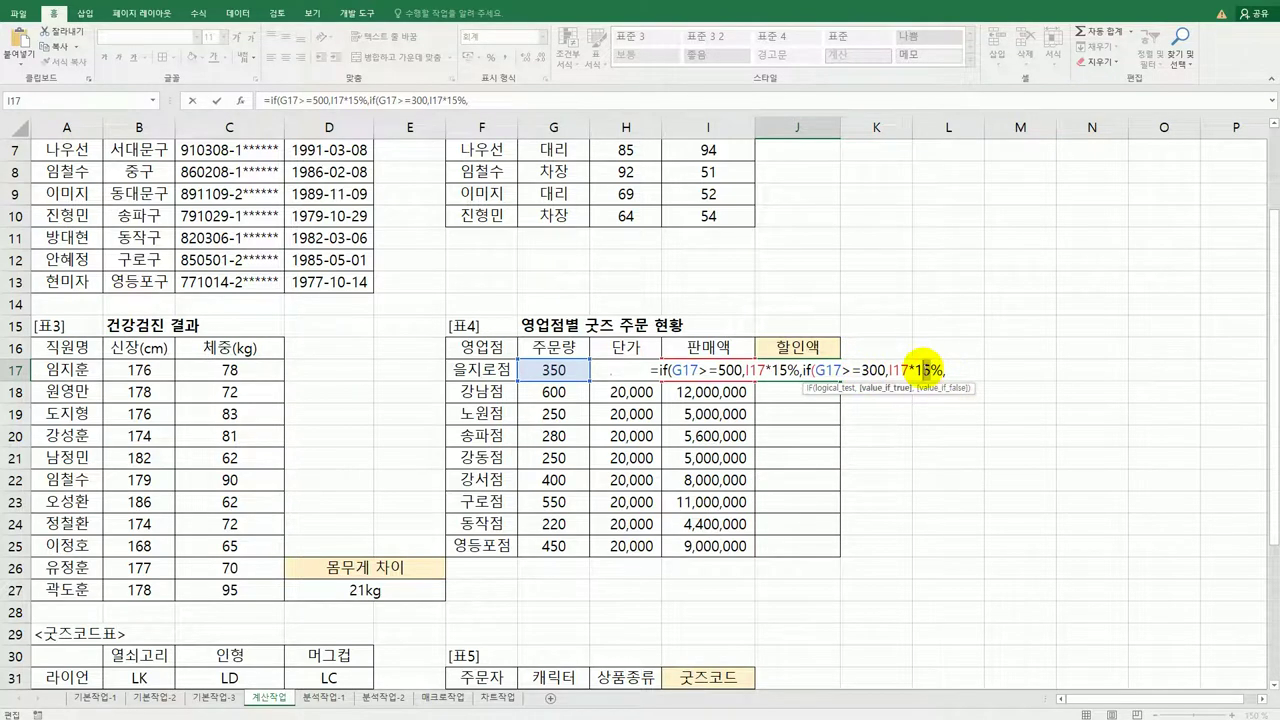
type("0")
left_click(963, 375)
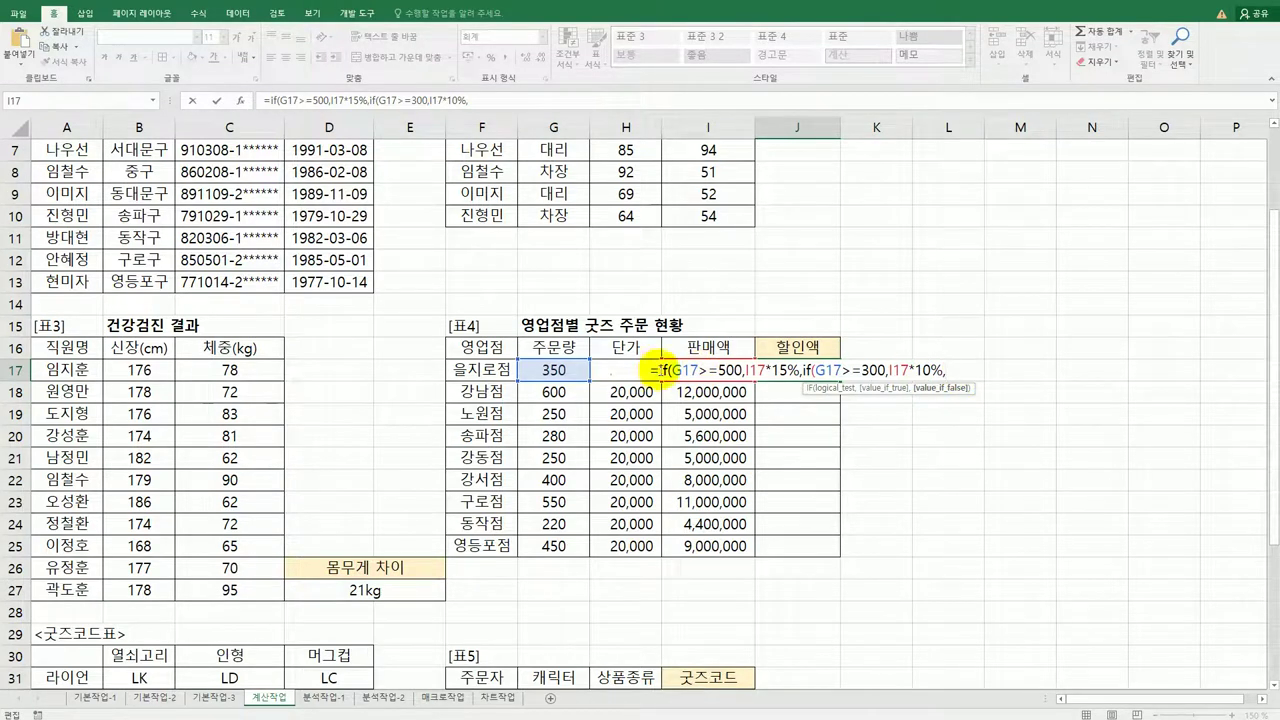
- Finish the J17 formula with I17*5% as the remaining result, close both IFs, and copy it down through J25
type("i17")
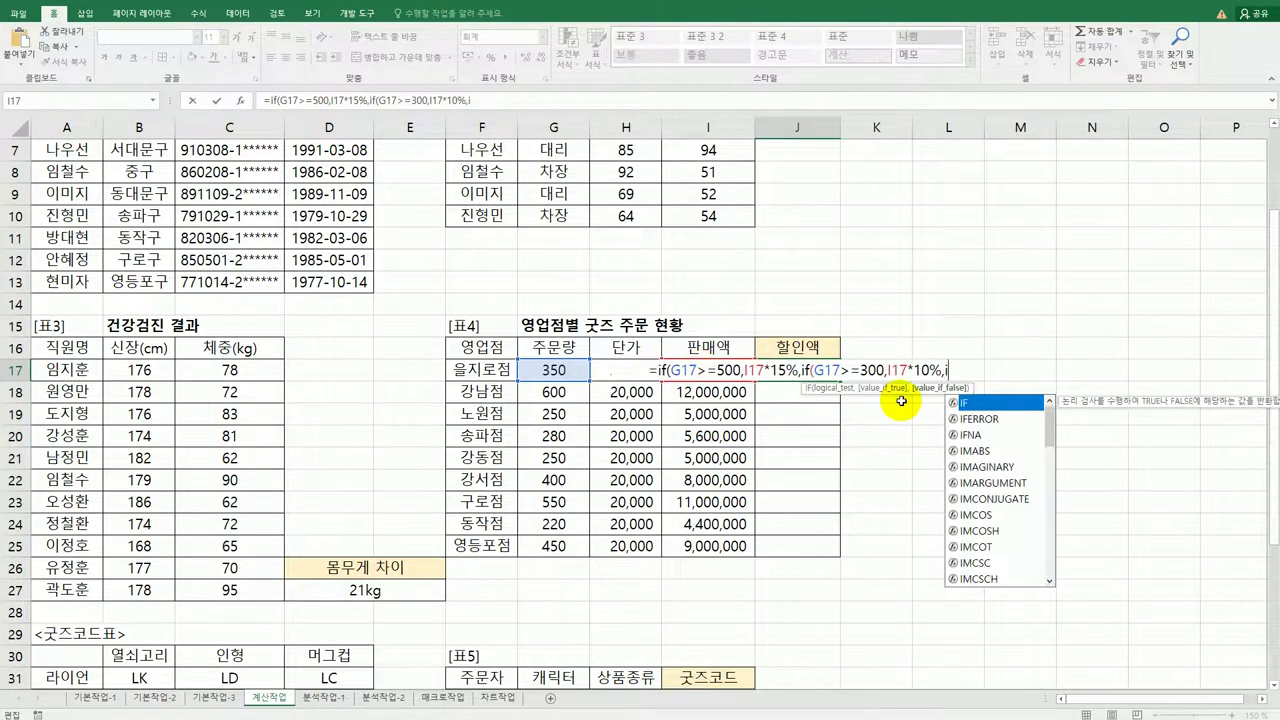
type("*")
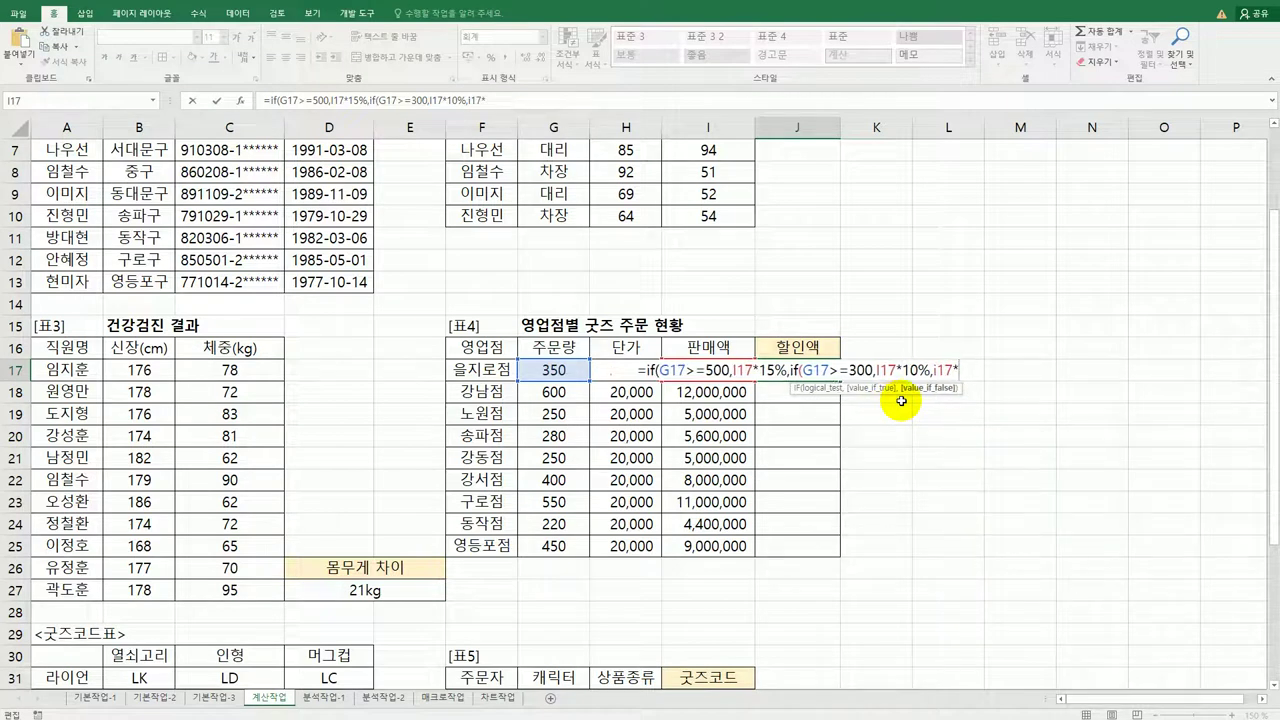
type("5%")
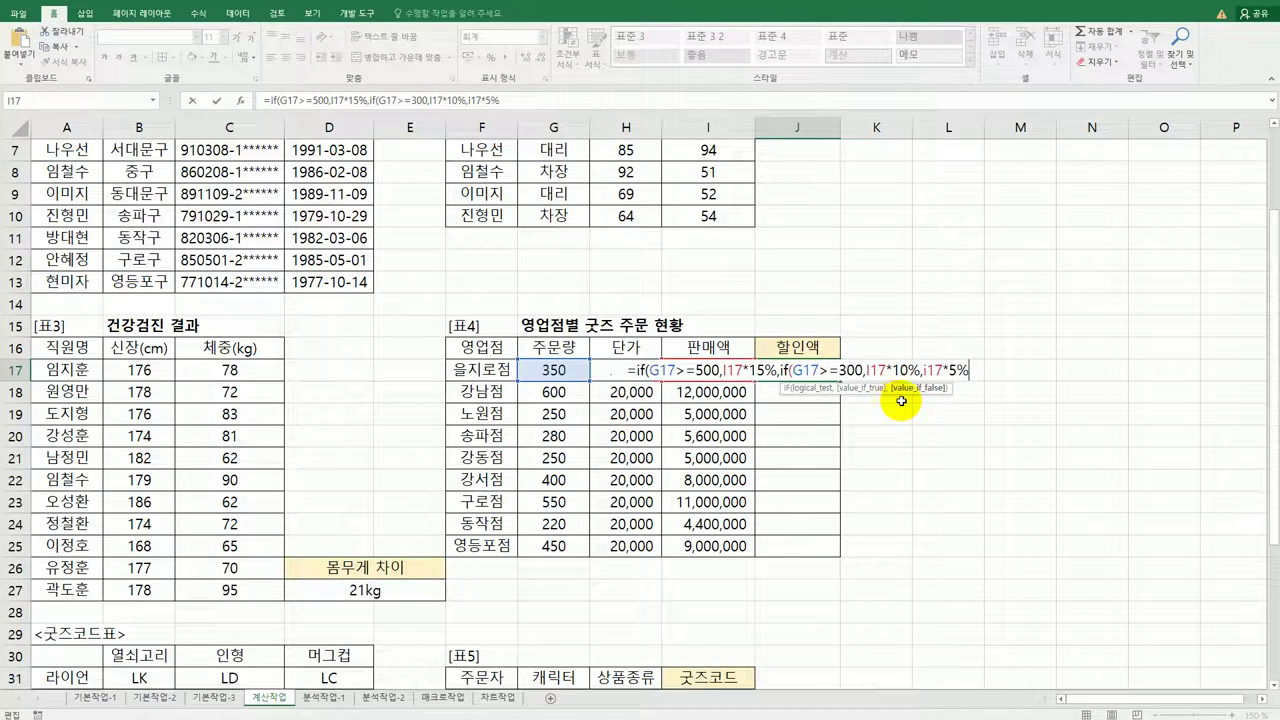
type("))")
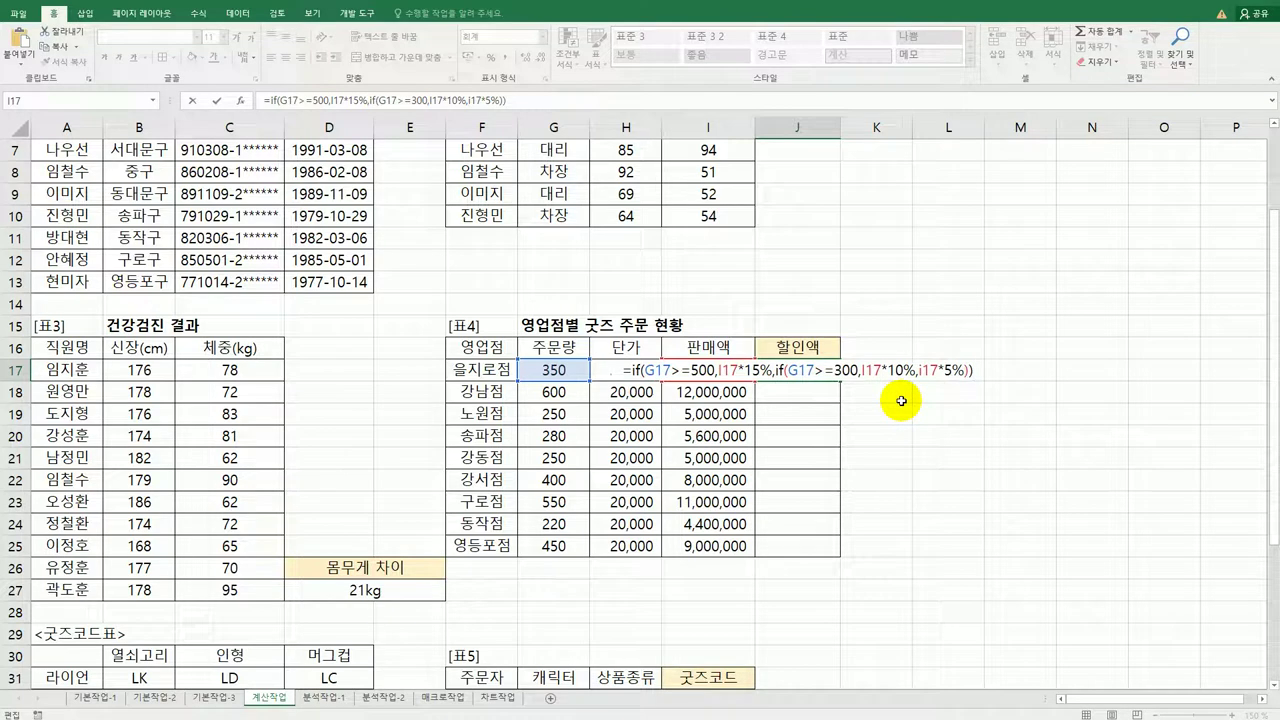
key("Return")
left_click(815, 368)
left_click_drag(841, 380, 826, 545)
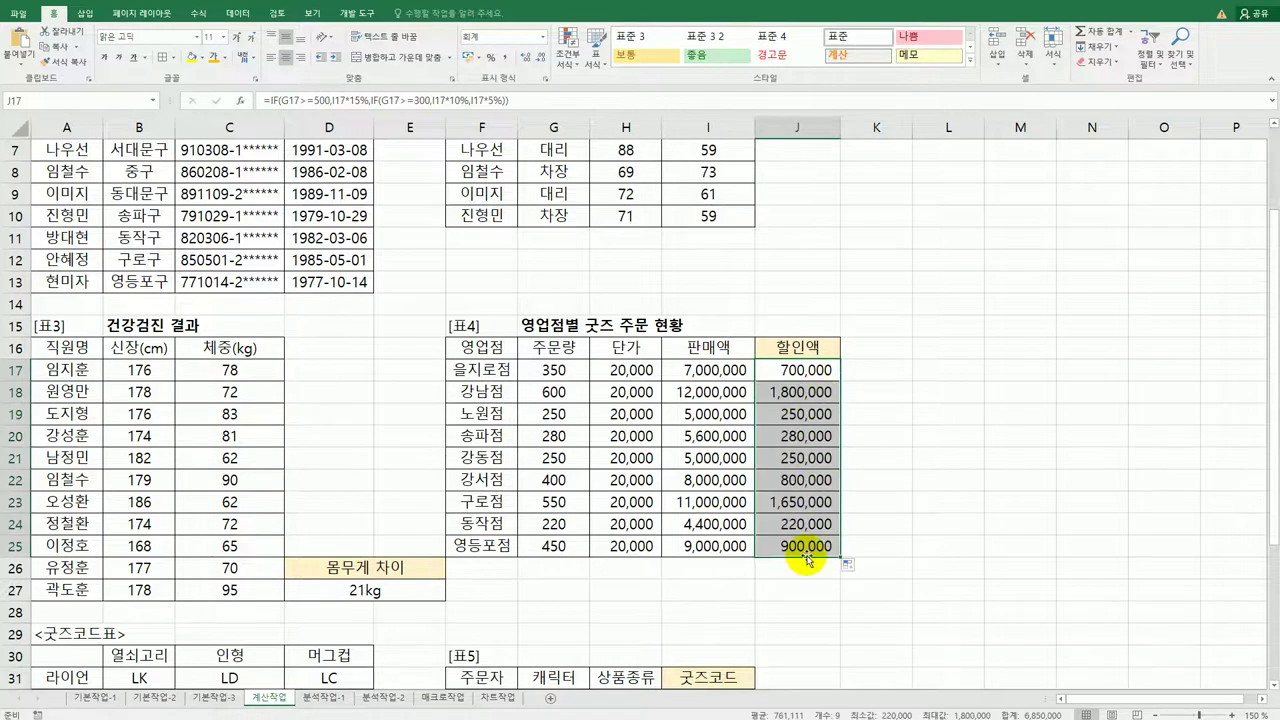
- Insert ROUNDDOWN( in front of the outer IF in the J17 formula
left_click(800, 375)
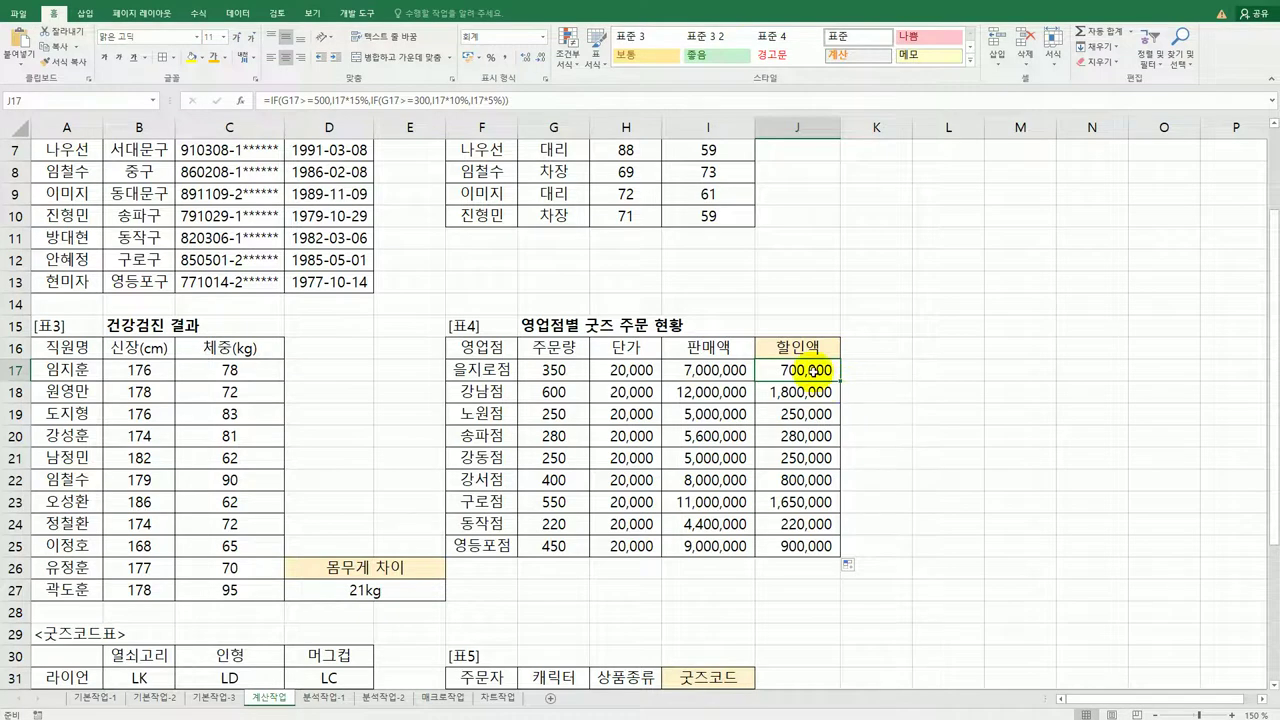
double_click(822, 380)
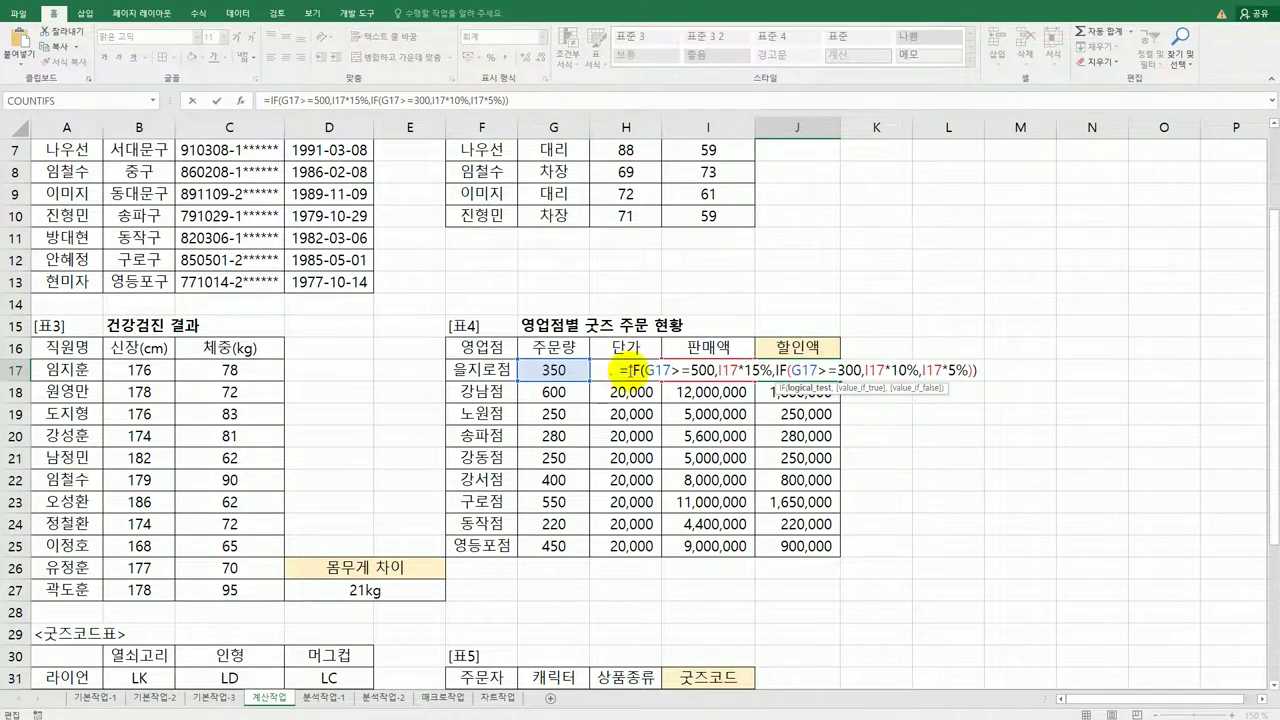
left_click(720, 378)
type("round")
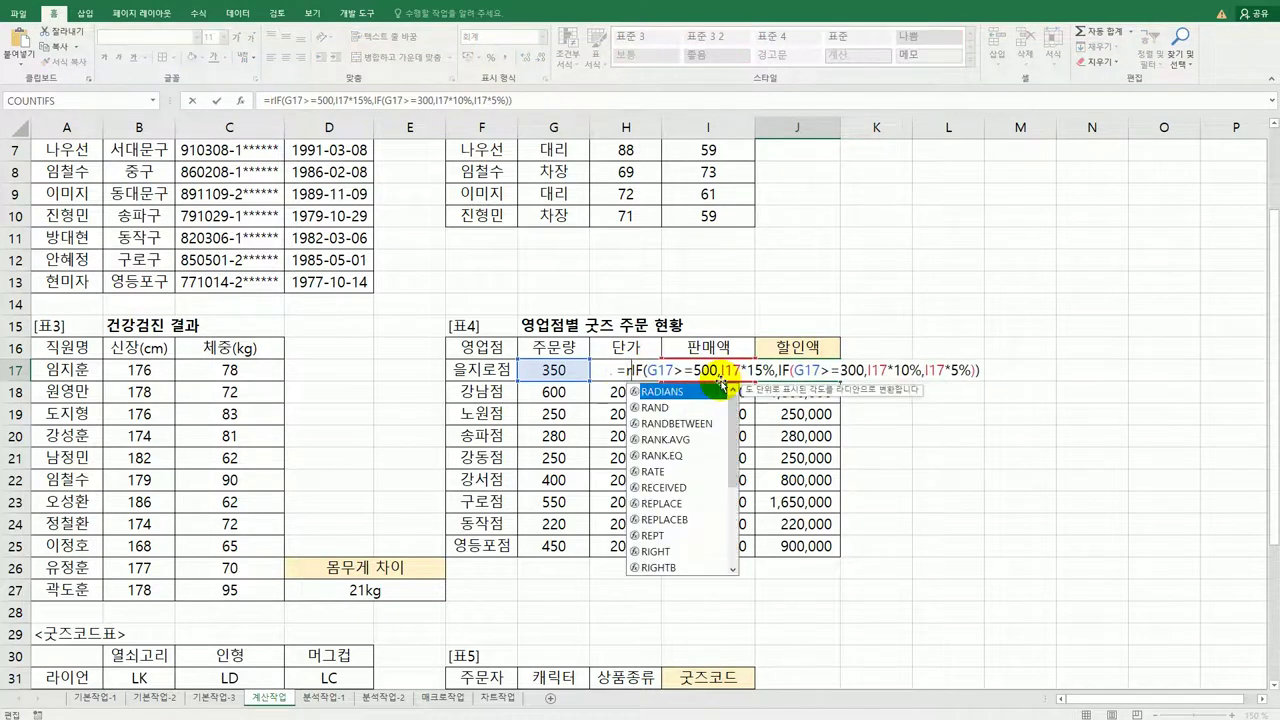
key("Down")
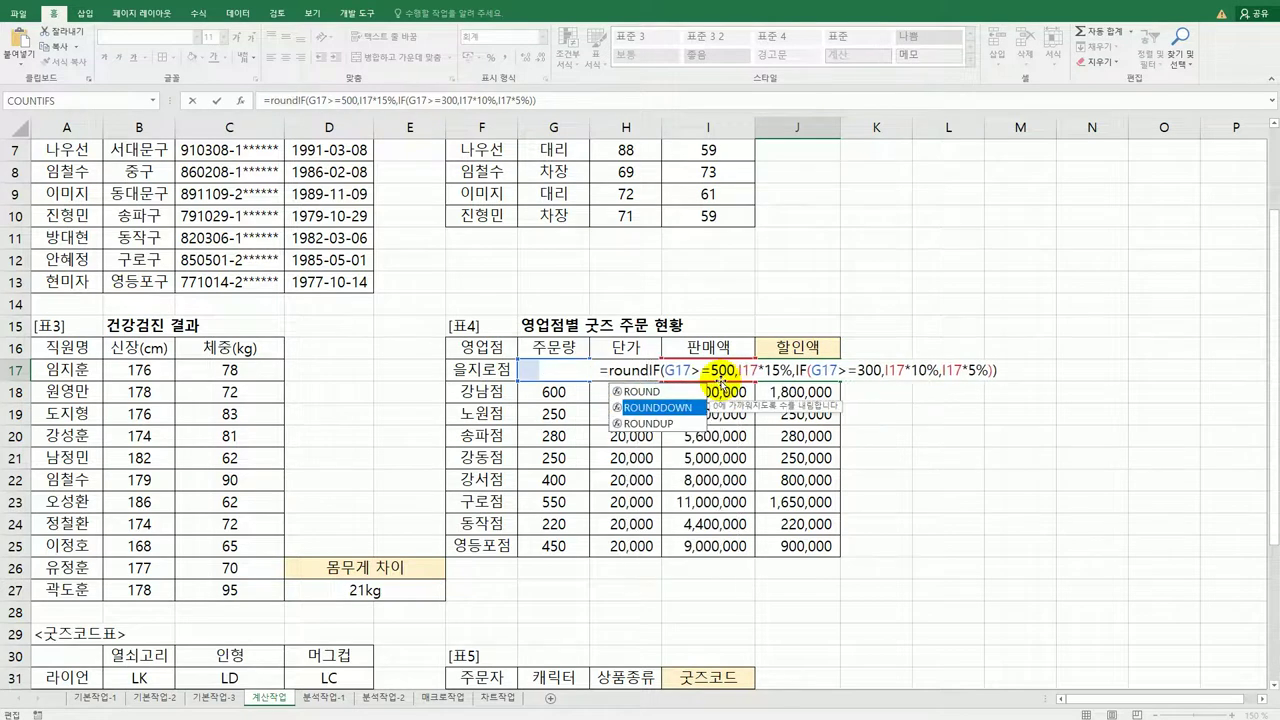
key("Tab")
key("End")
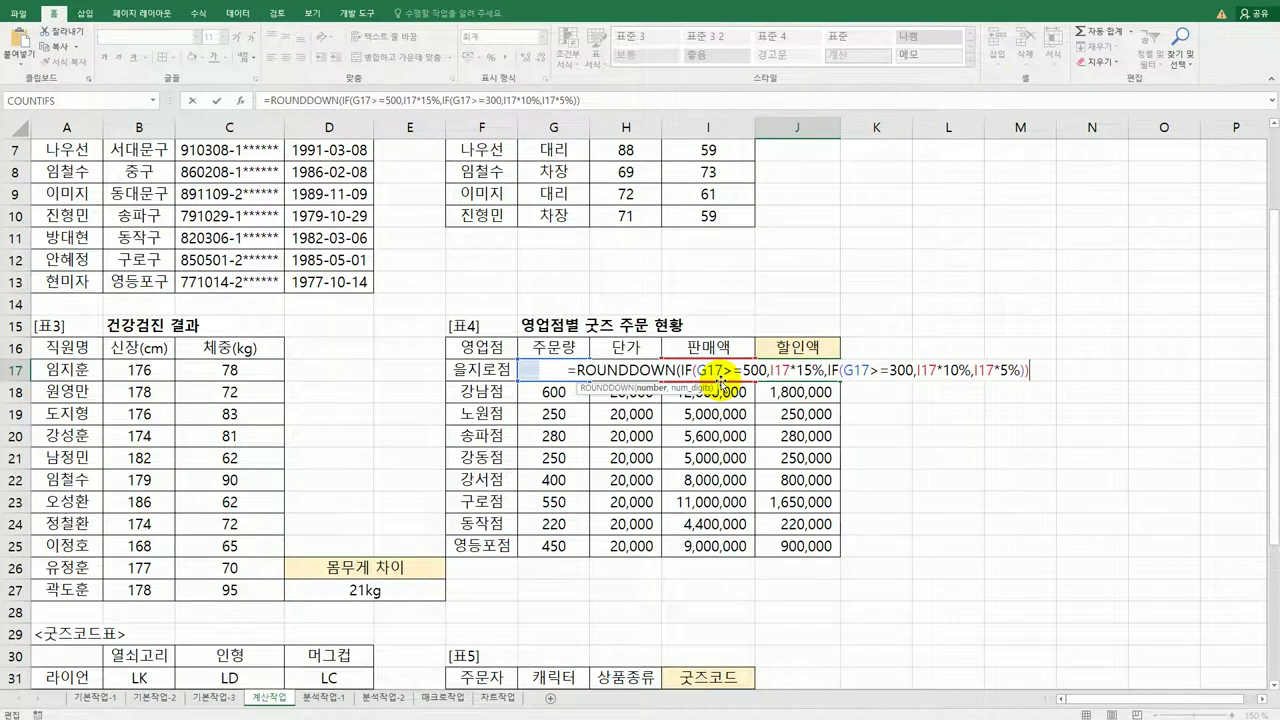
- Complete ROUNDDOWN in J17 with -3 as its number of digits and copy the formula down through J25
type(",-")
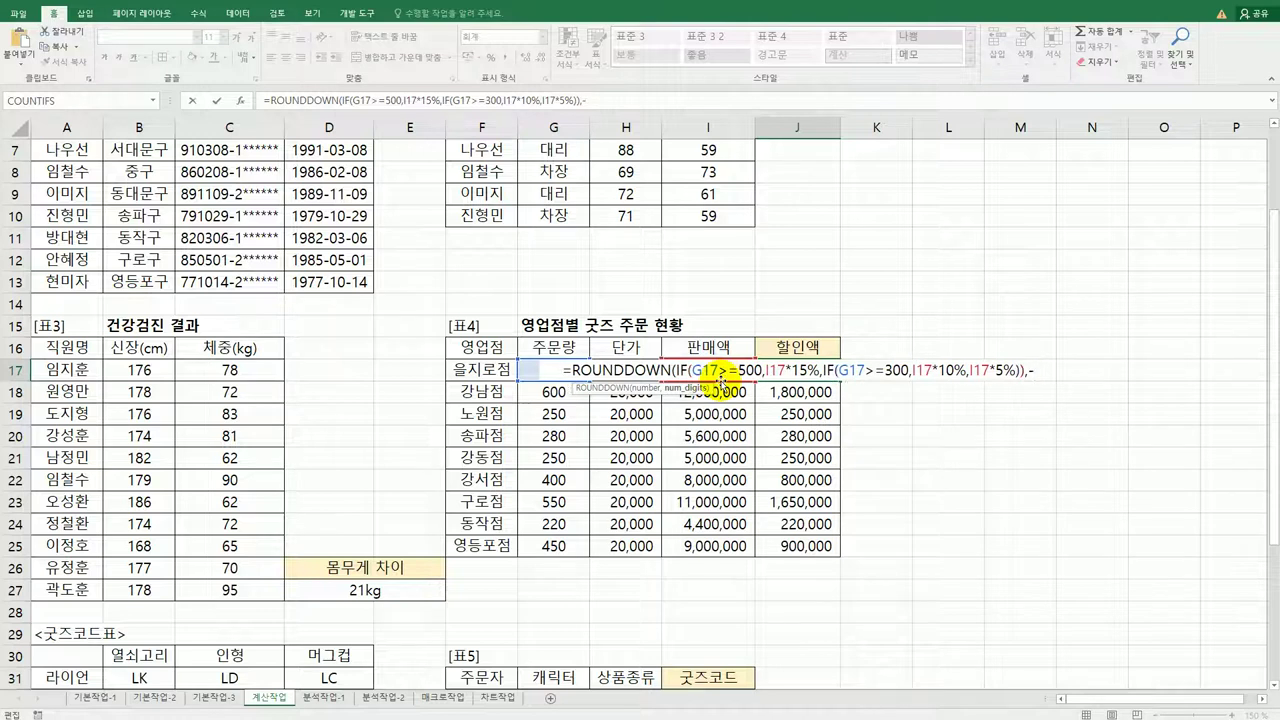
type("2")
key("BackSpace")
type("3")
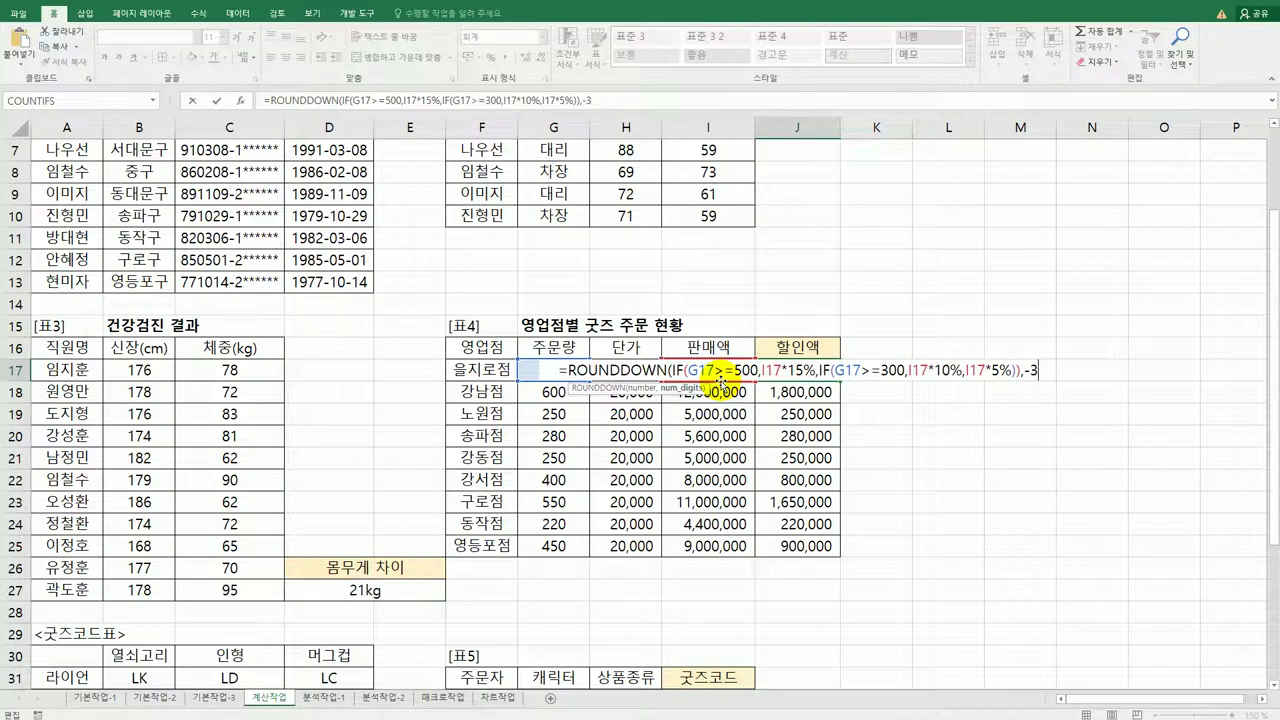
type(")")
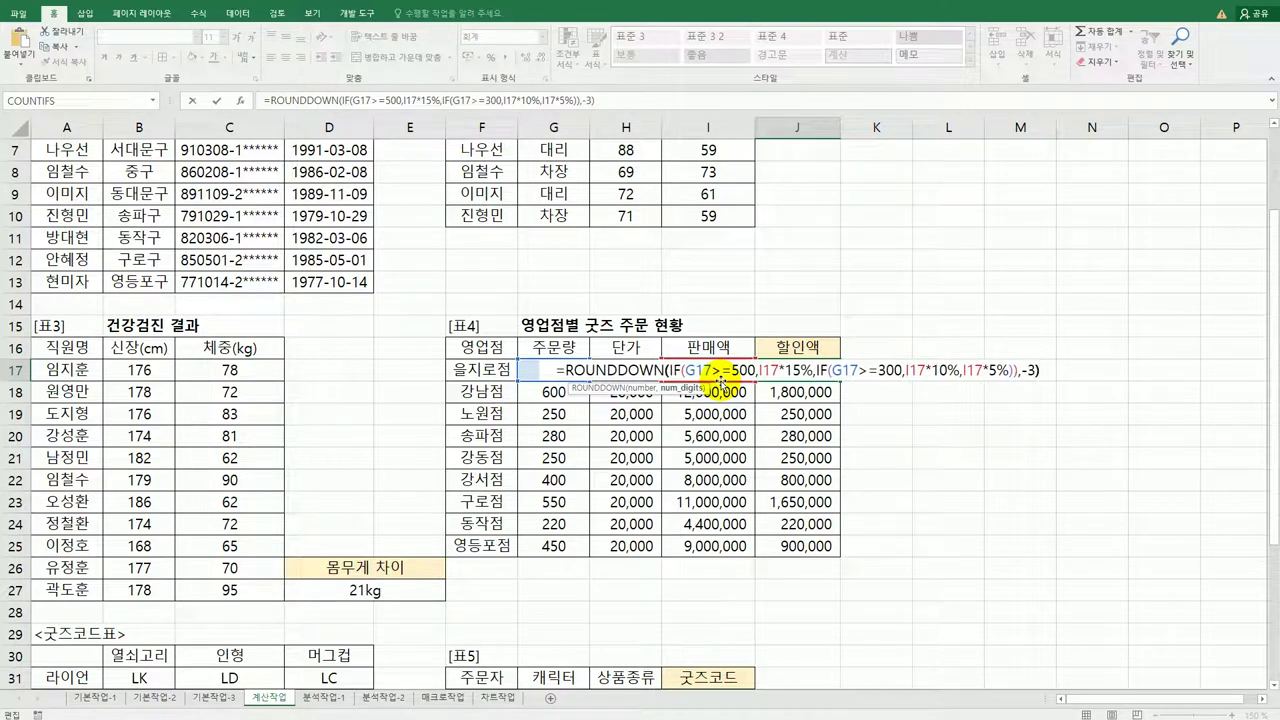
key("Return")
left_click(800, 371)
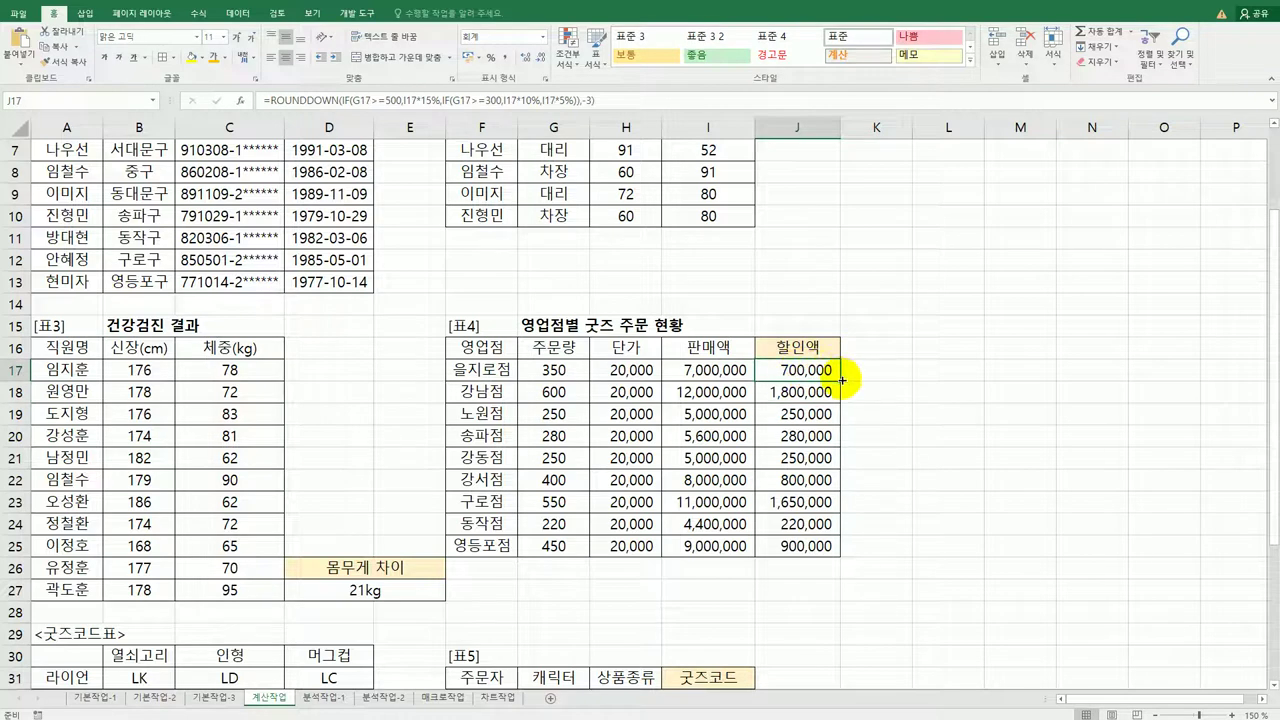
left_click_drag(842, 381, 848, 551)
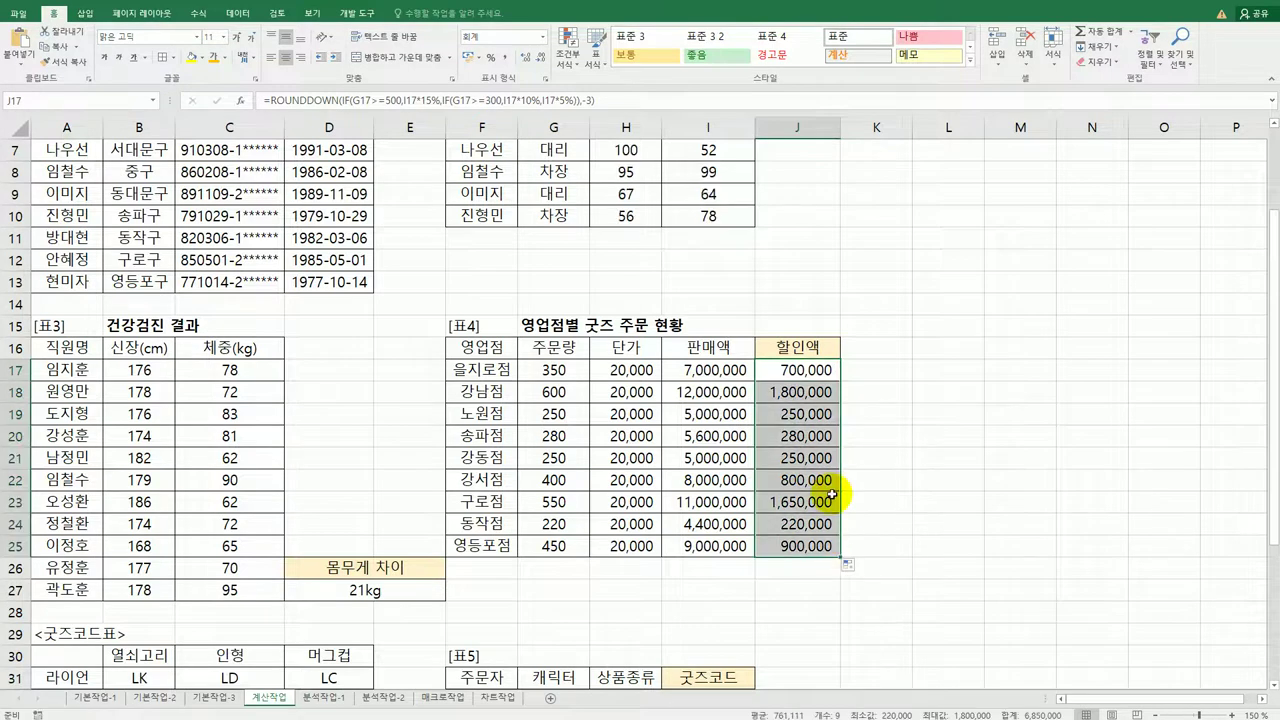
- In the J17 formula, remove I17* from the 15% result and insert I17* in front of the outer IF
left_click(803, 374)
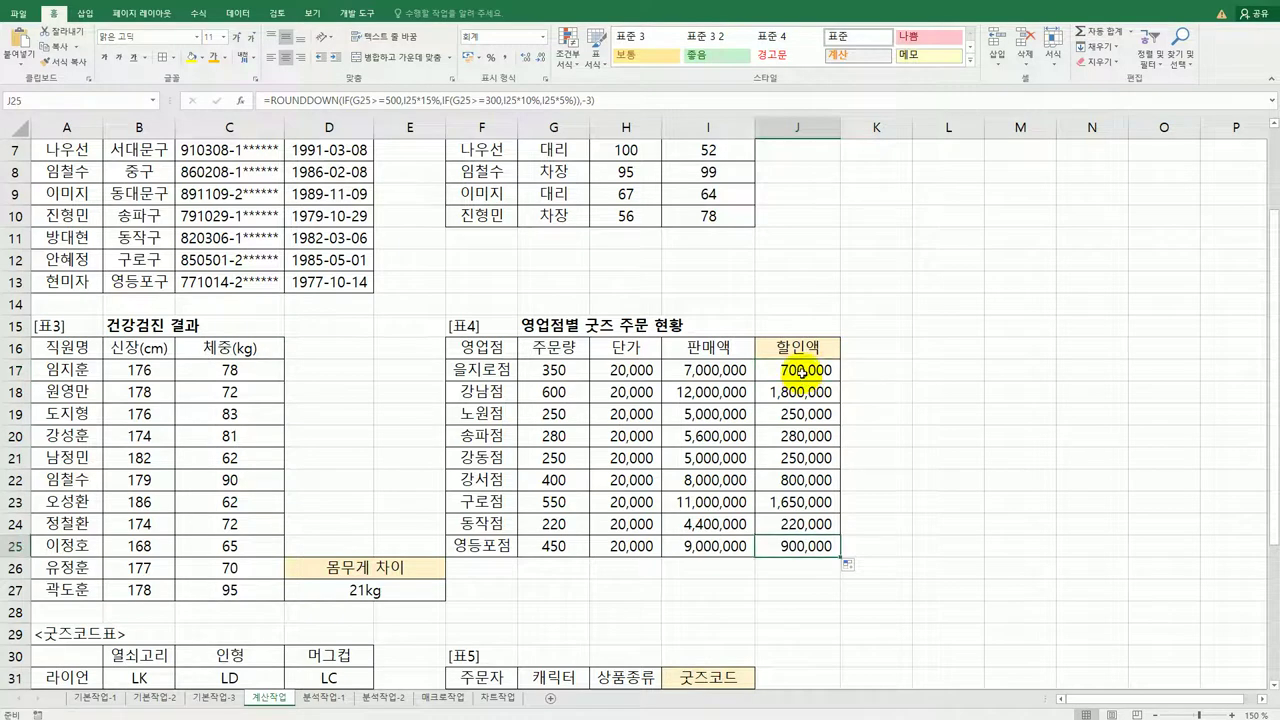
double_click(800, 375)
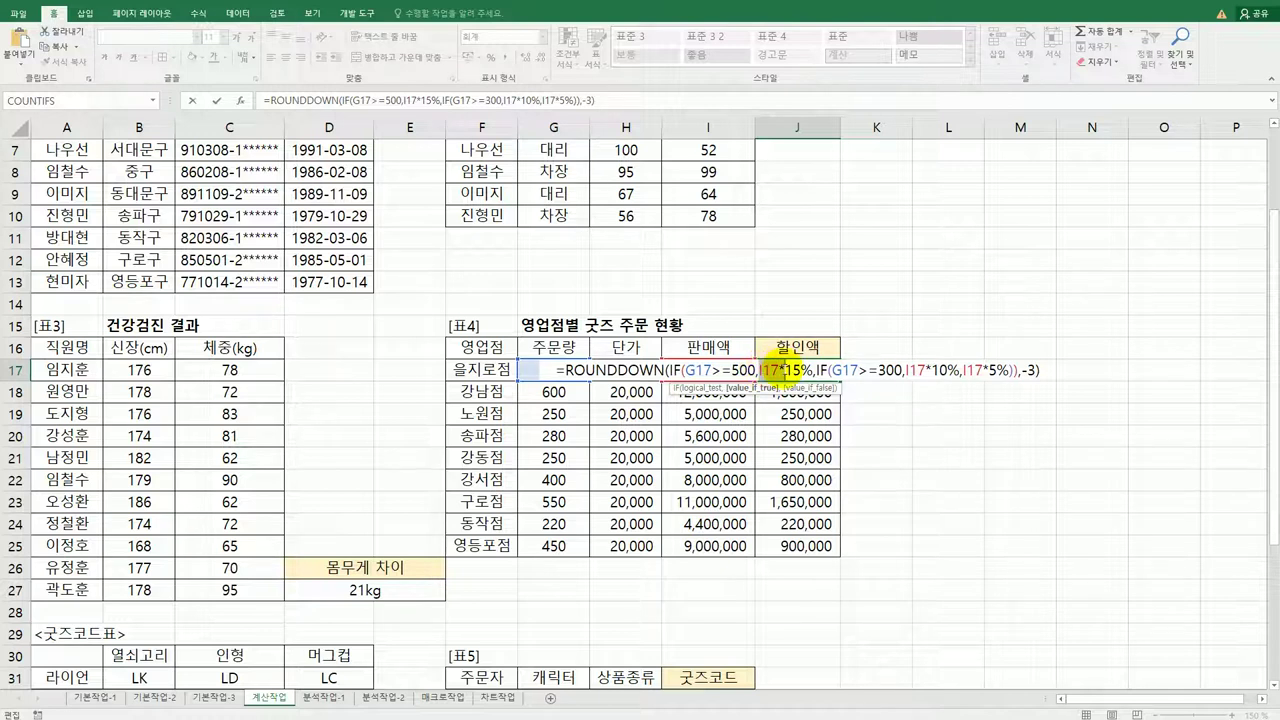
left_click(786, 370)
key("BackSpace")
key("BackSpace")
key("BackSpace")
key("BackSpace")
left_click(679, 370)
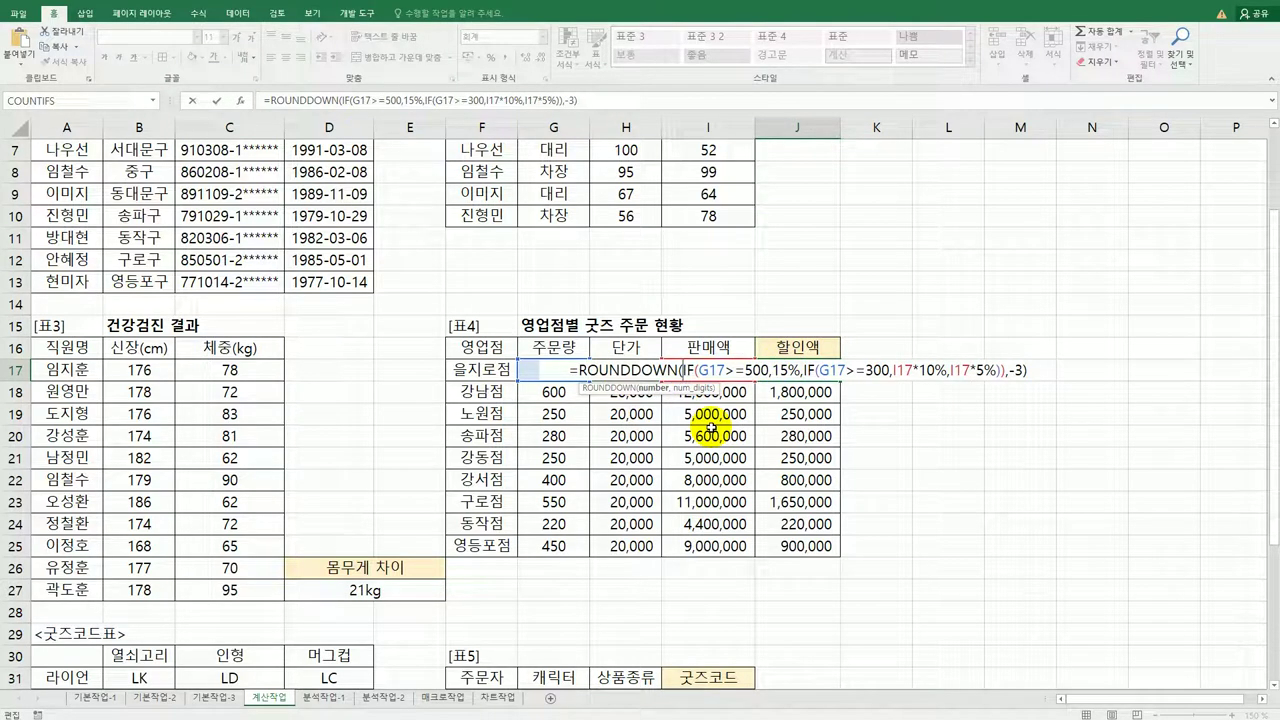
type("I17*")
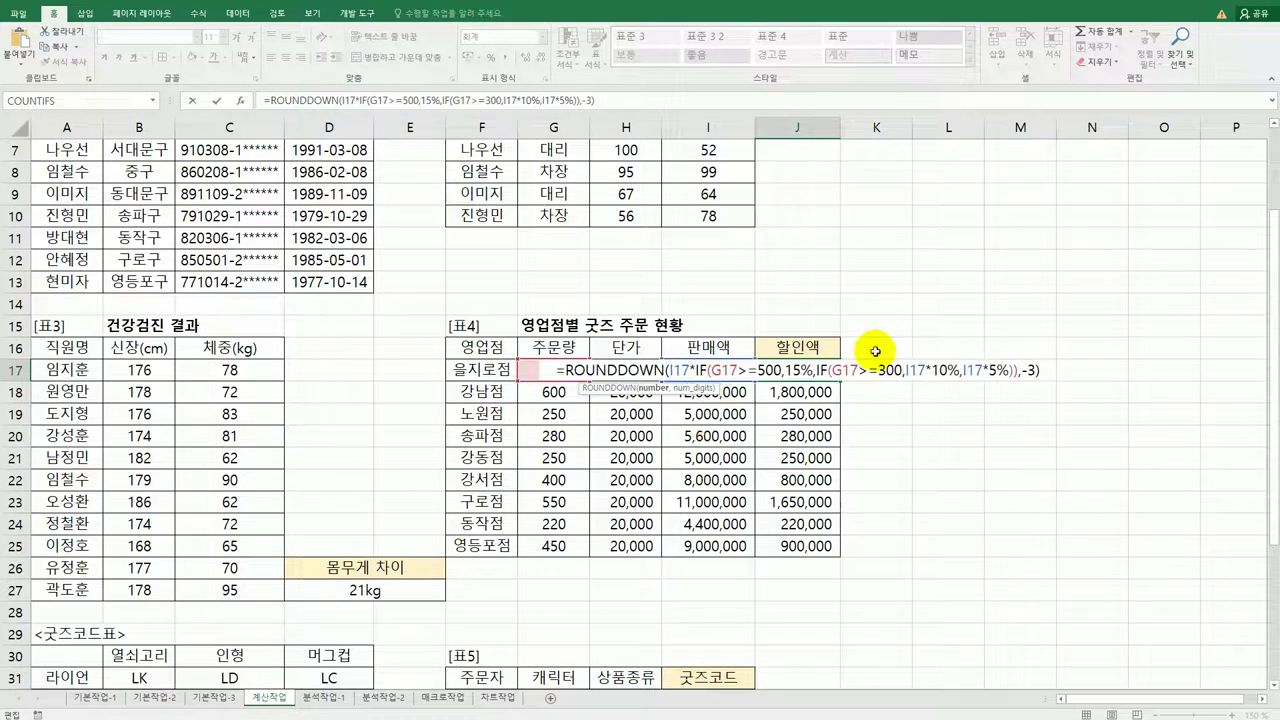
- Remove I17* from the 10% and 5% results of the nested IF in J17
left_click_drag(906, 370, 931, 370)
key("BackSpace")
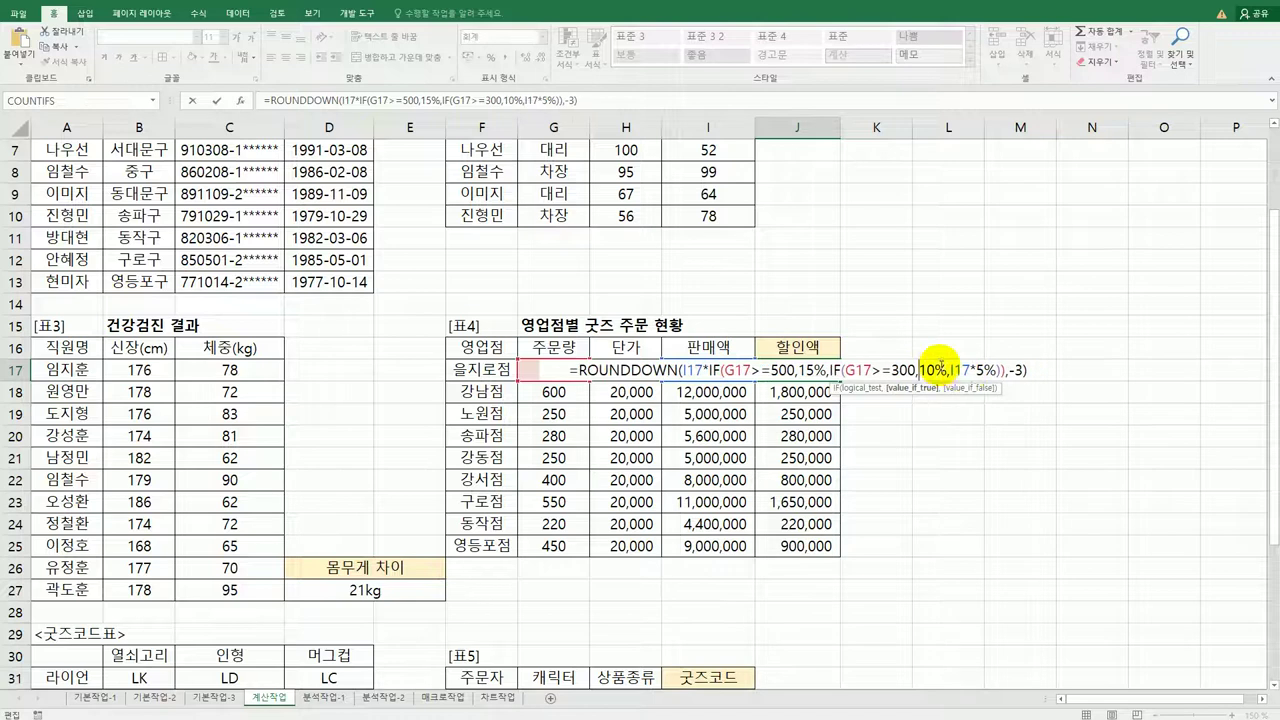
left_click_drag(921, 370, 959, 370)
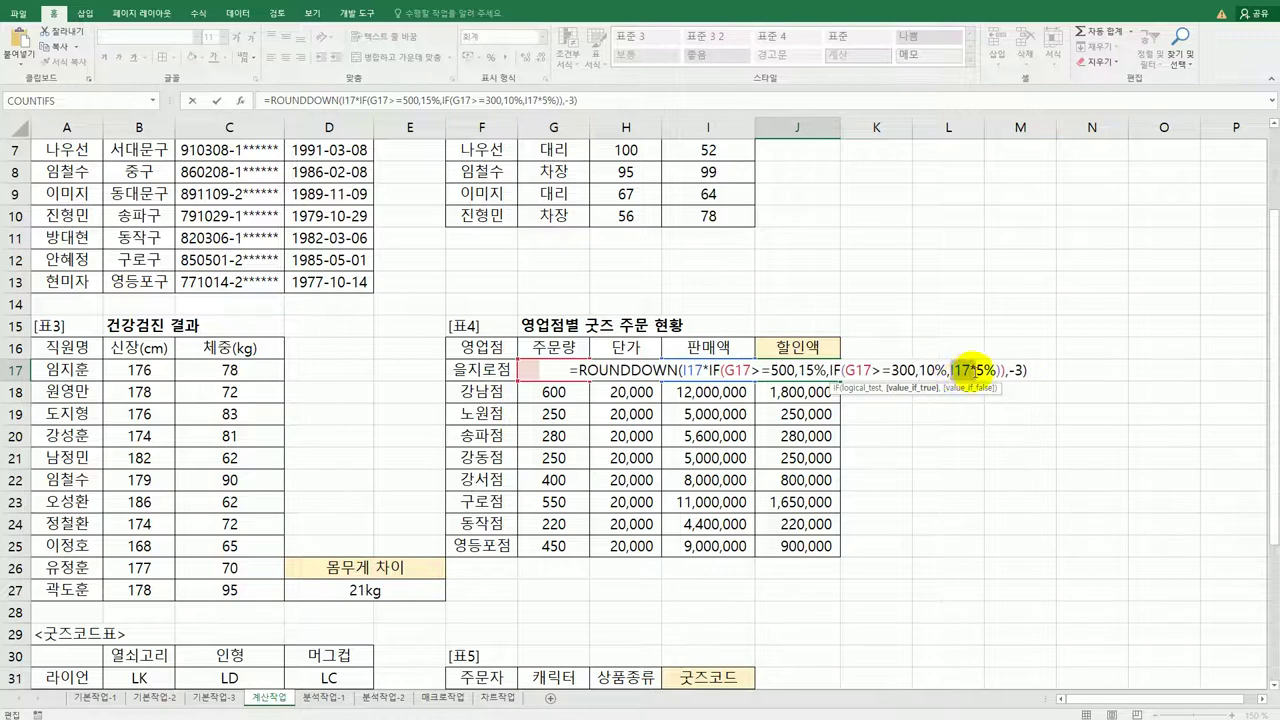
key("BackSpace")
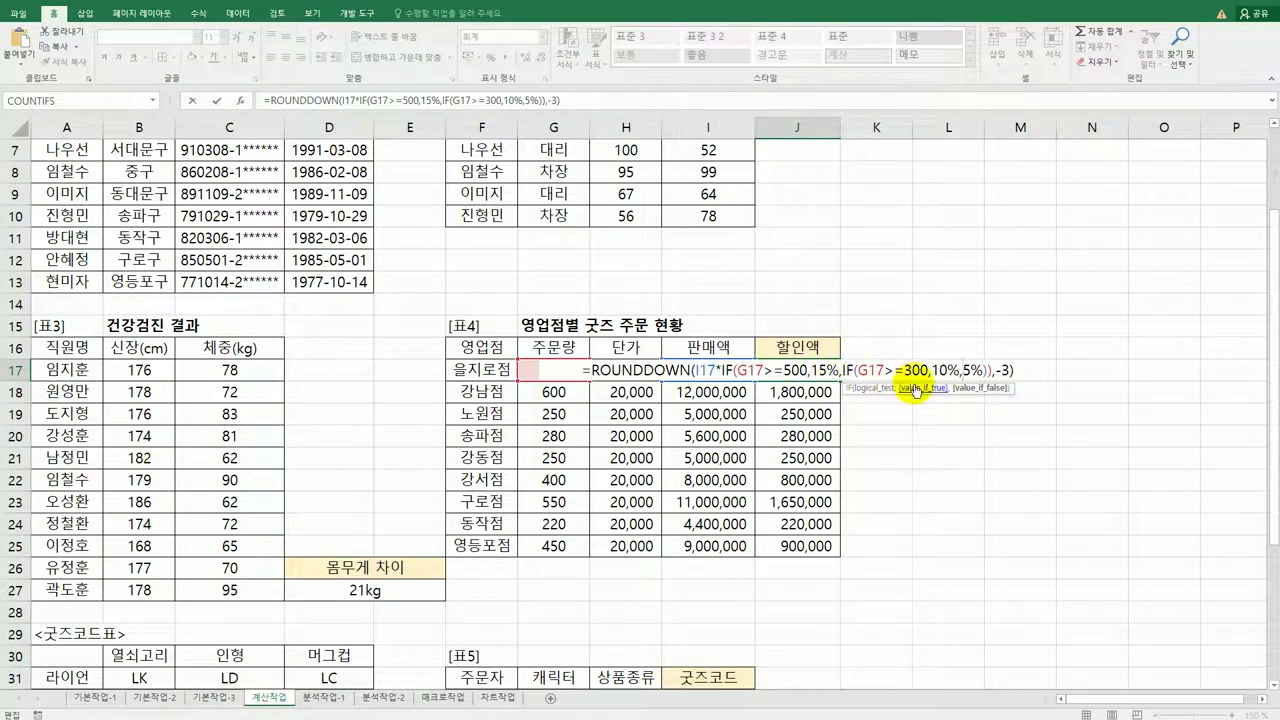
left_click(1028, 371)
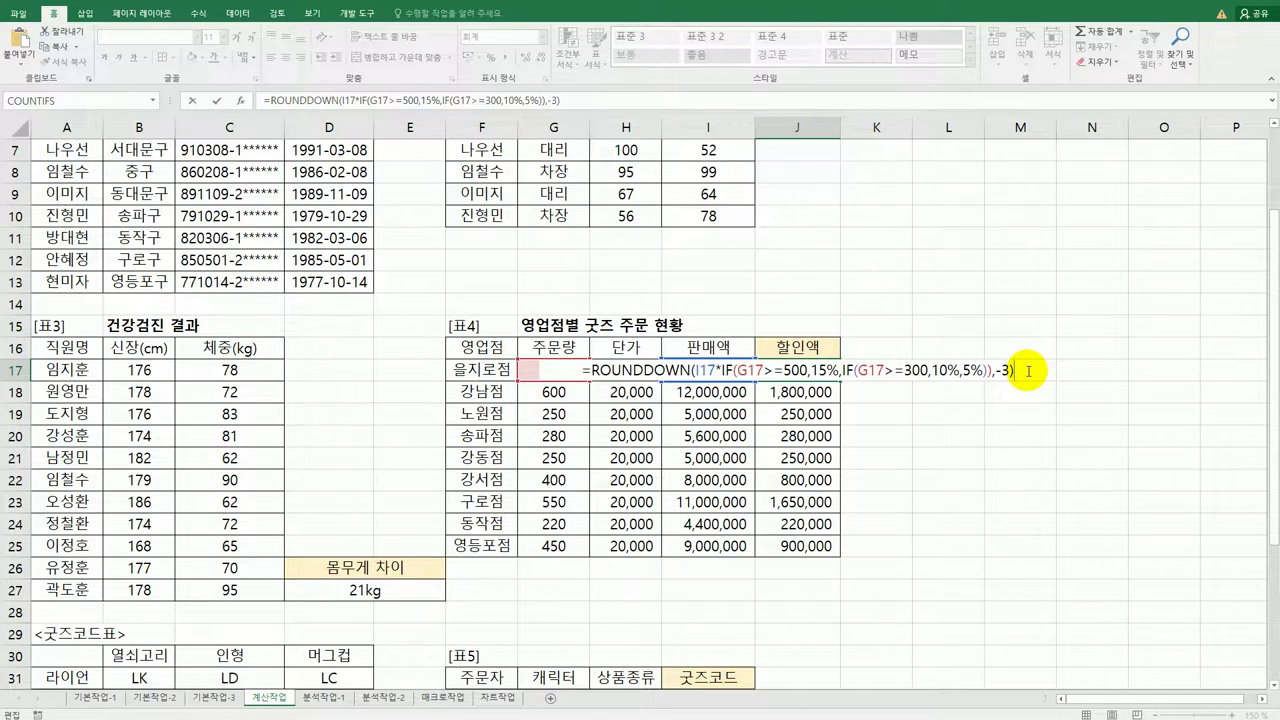
key("Return")
- Copy the simplified 할인액 formula from J17 down through J25
left_click(800, 371)
left_click_drag(840, 381, 830, 555)
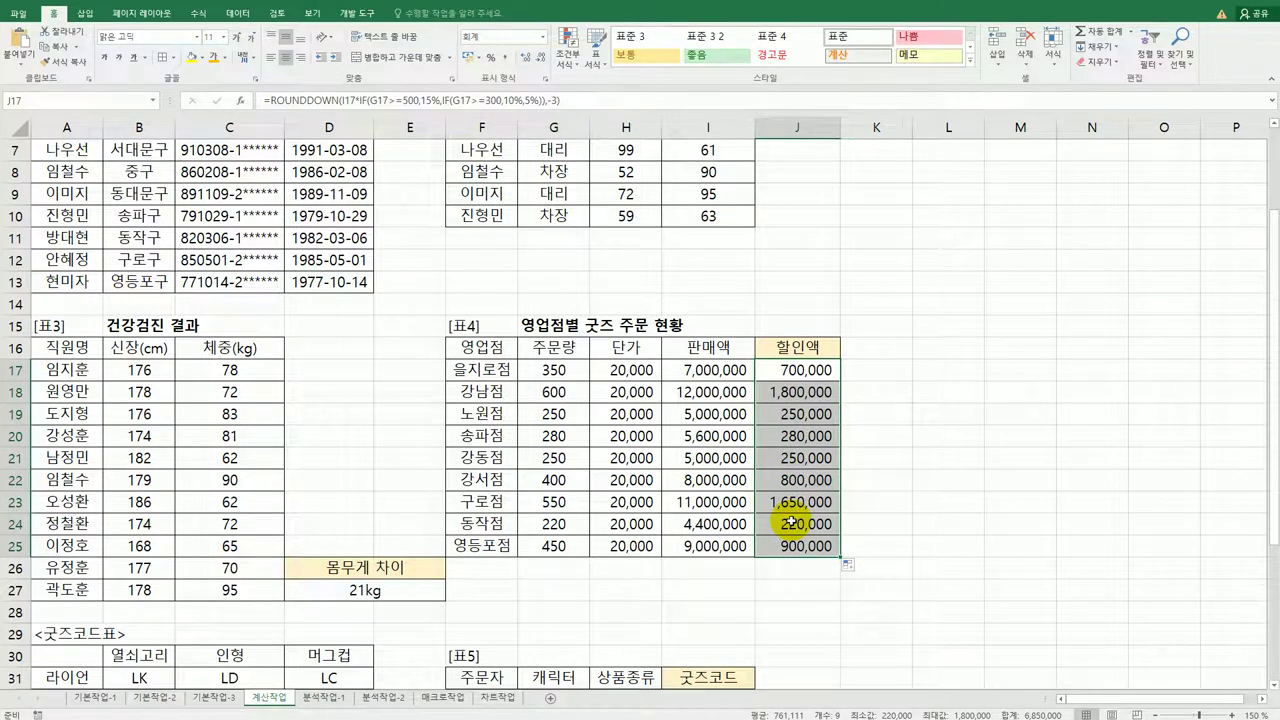
left_click(791, 521)
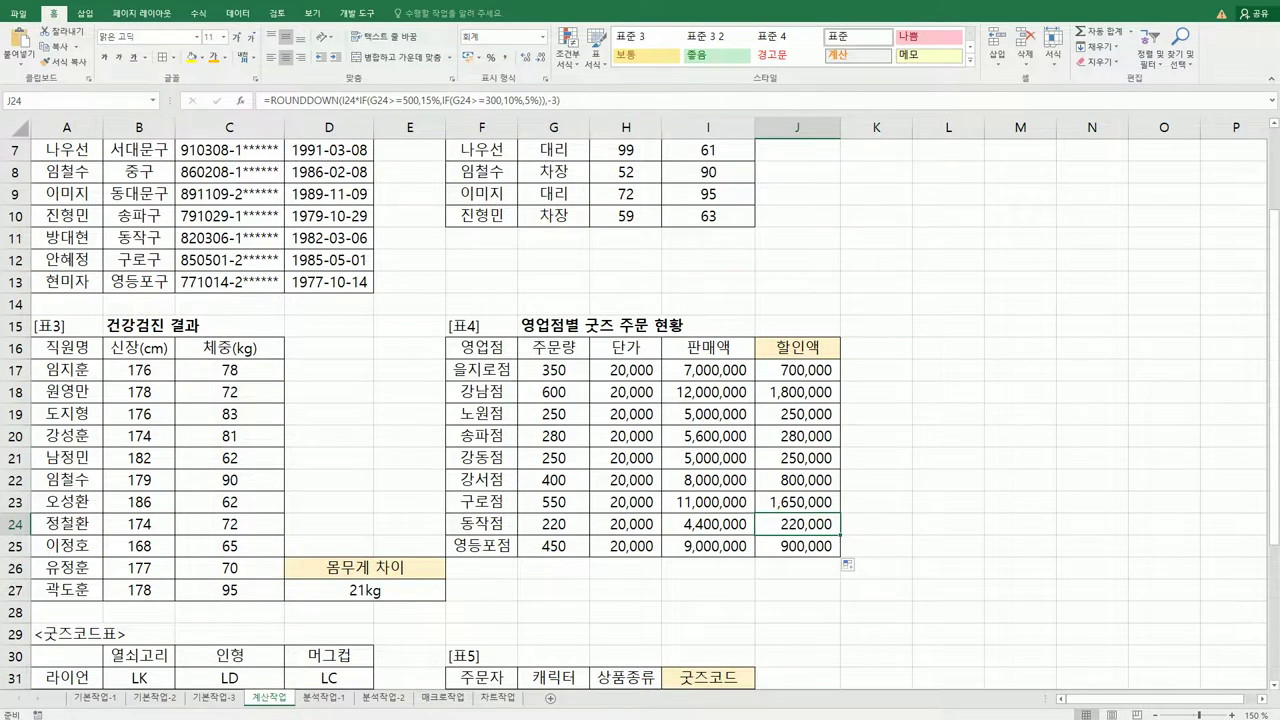
- Read the [표5] task instructions, then examine its order row and the 캐릭터표 and 상품종류표 codes
key("alt+Tab")
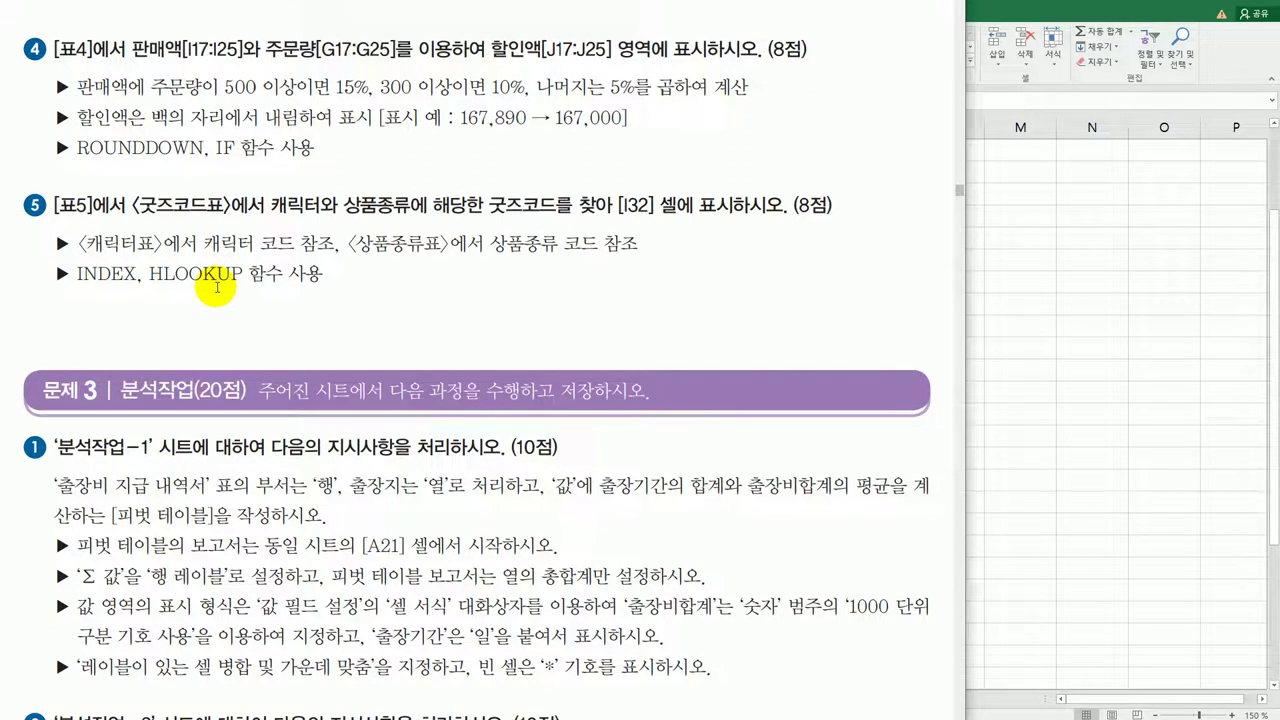
left_click(1049, 391)
scroll(1031, 401, "down", 2)
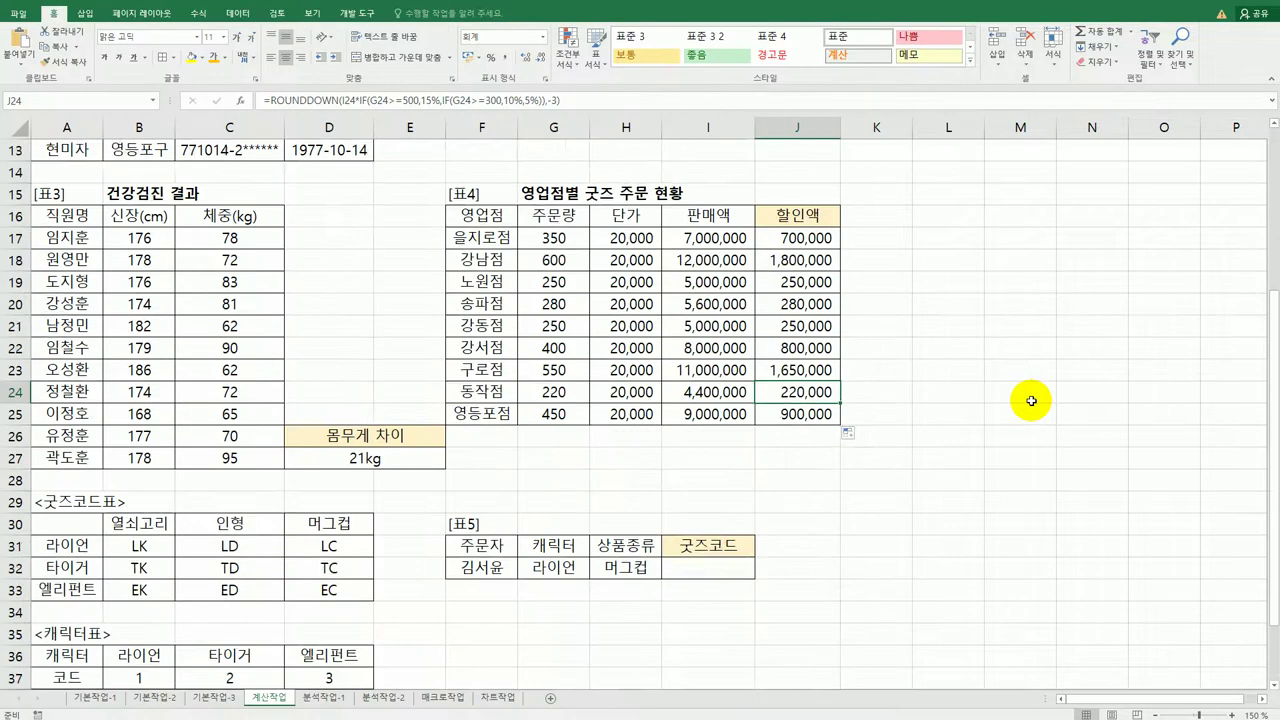
scroll(1031, 401, "down", 3)
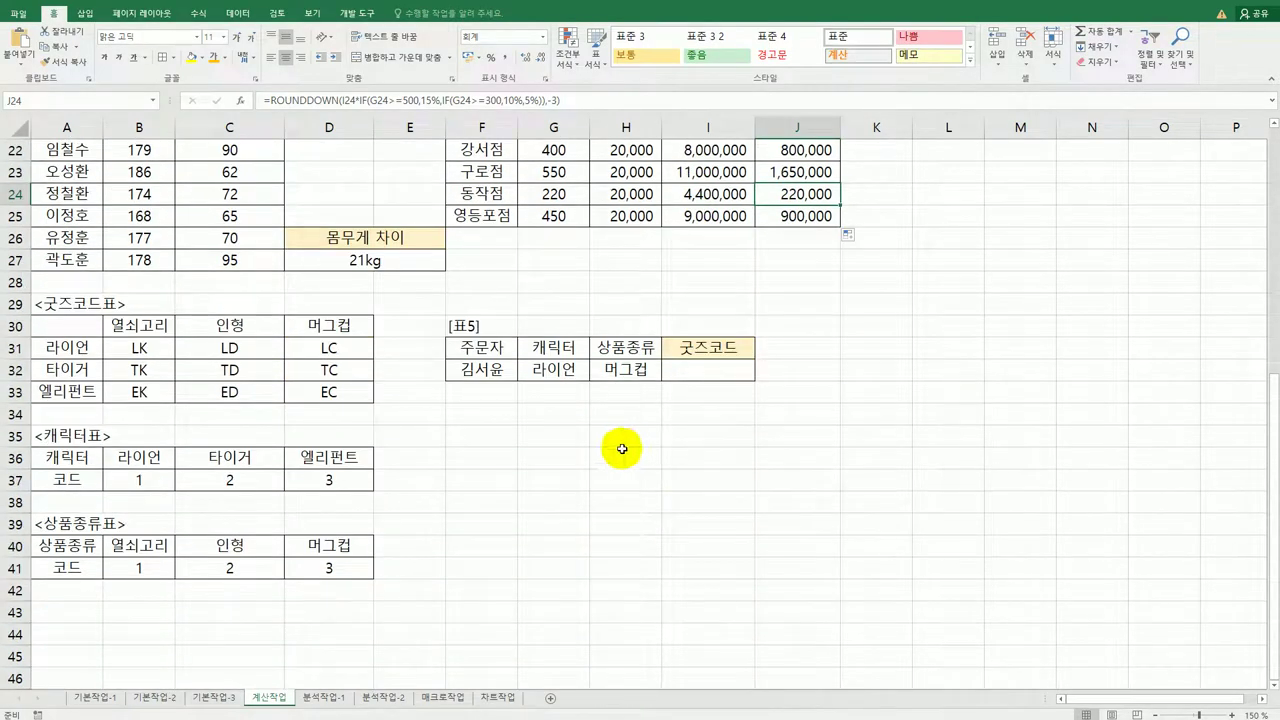
left_click(490, 370)
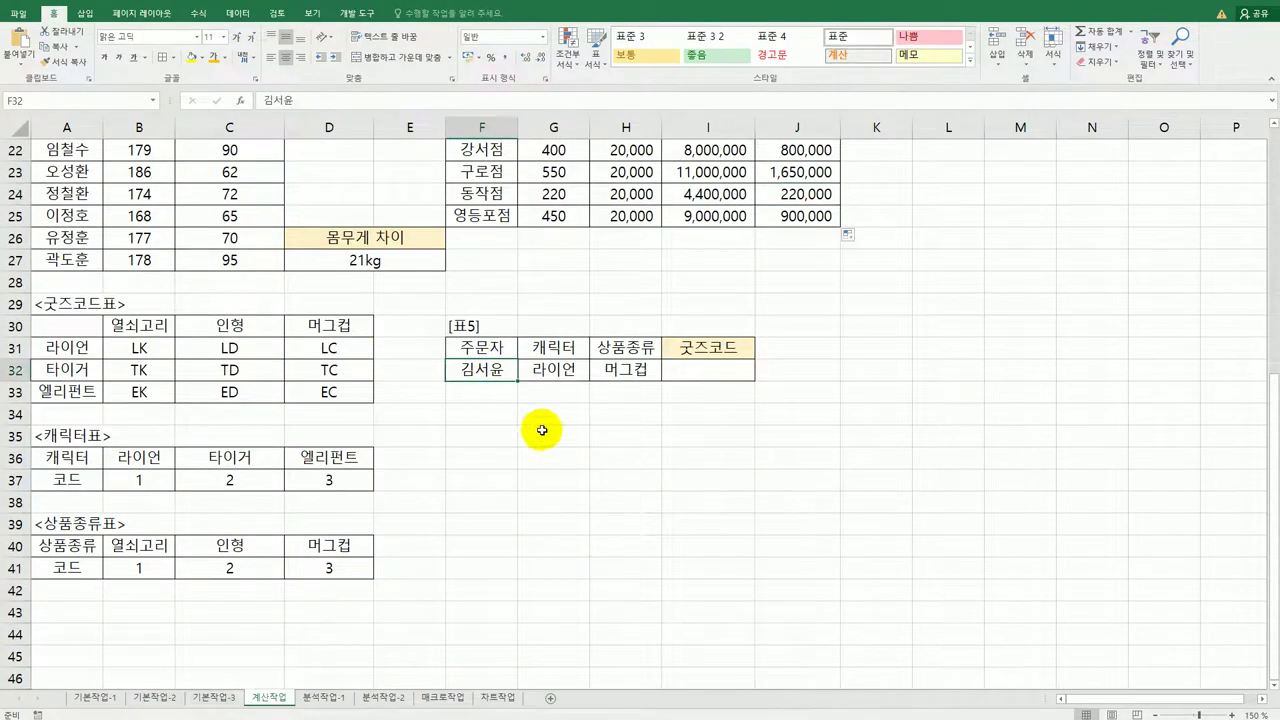
left_click(555, 370)
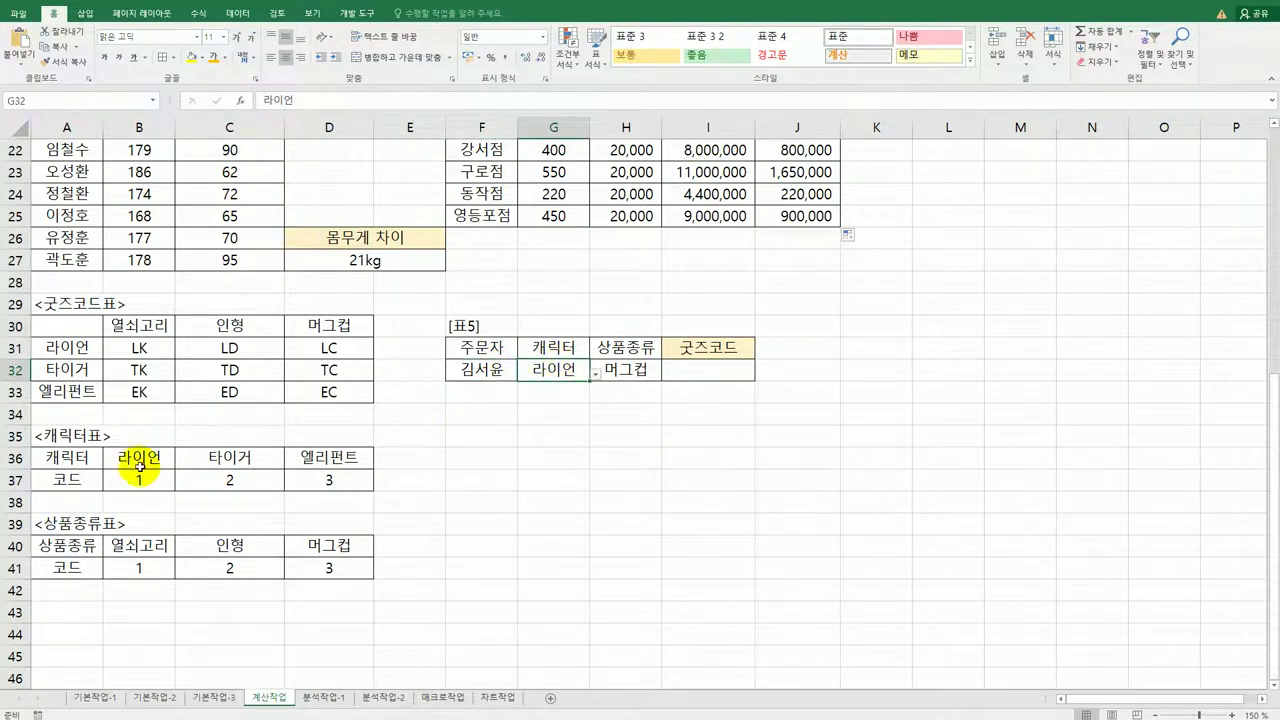
left_click_drag(140, 465, 322, 480)
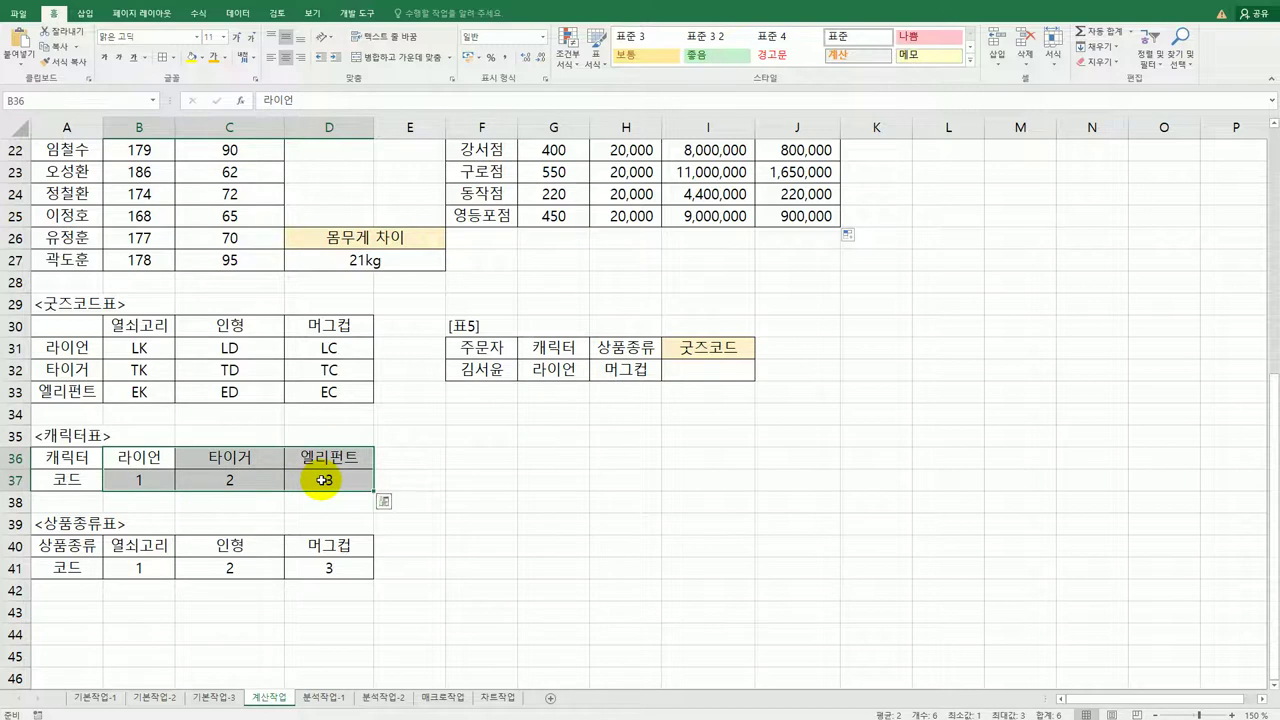
left_click(161, 479)
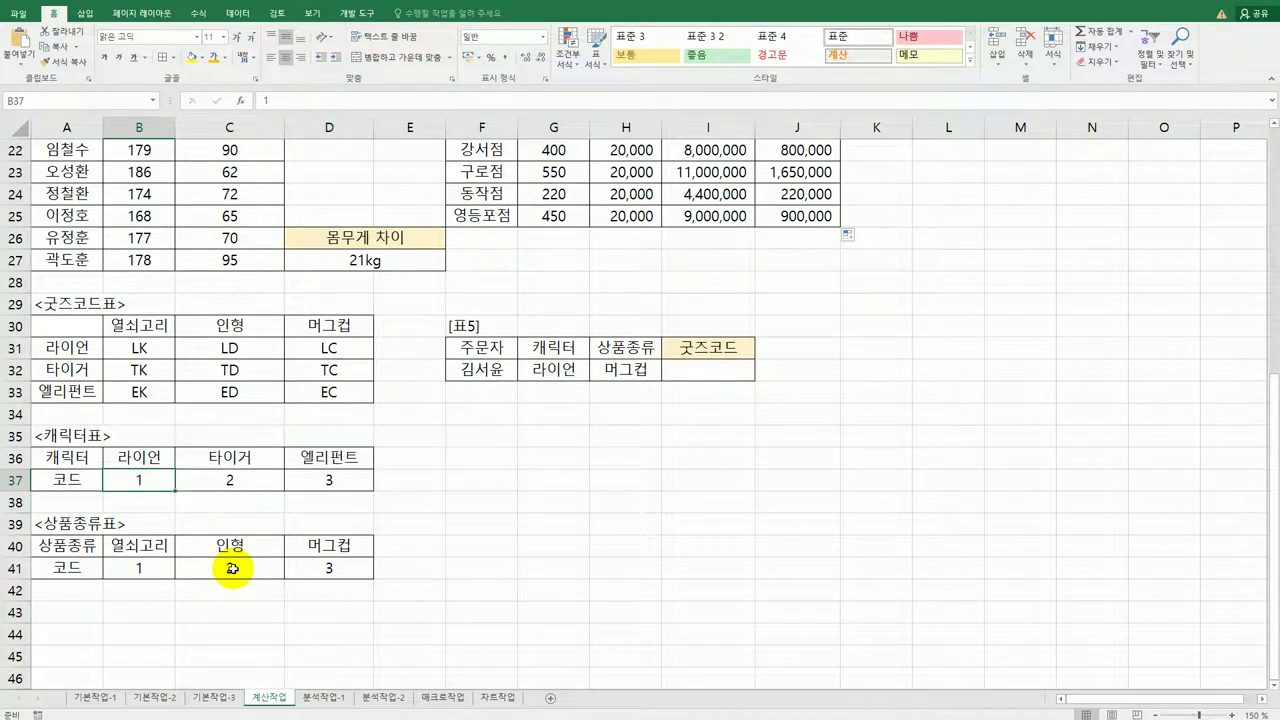
- Examine the 상품종류 in the [표5] order, its code in the 상품종류표, and the code grid B31:D33 of the 굿즈코드표
left_click(643, 350)
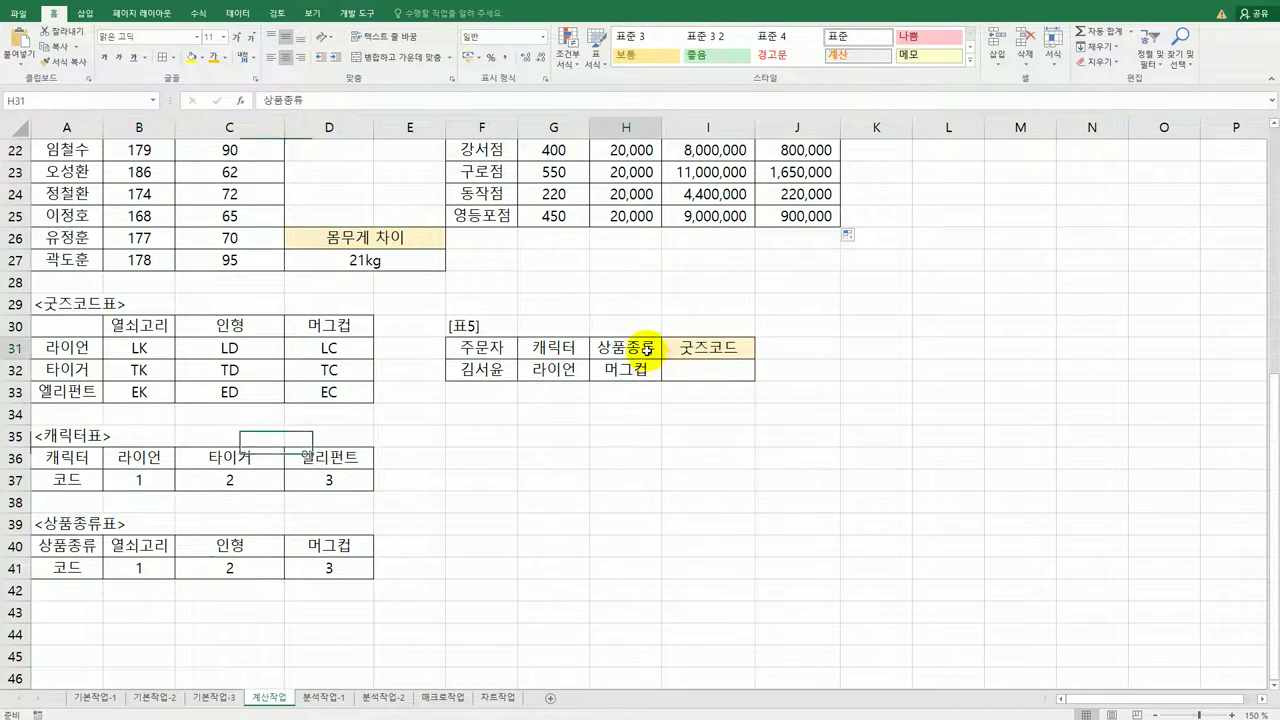
left_click(631, 376)
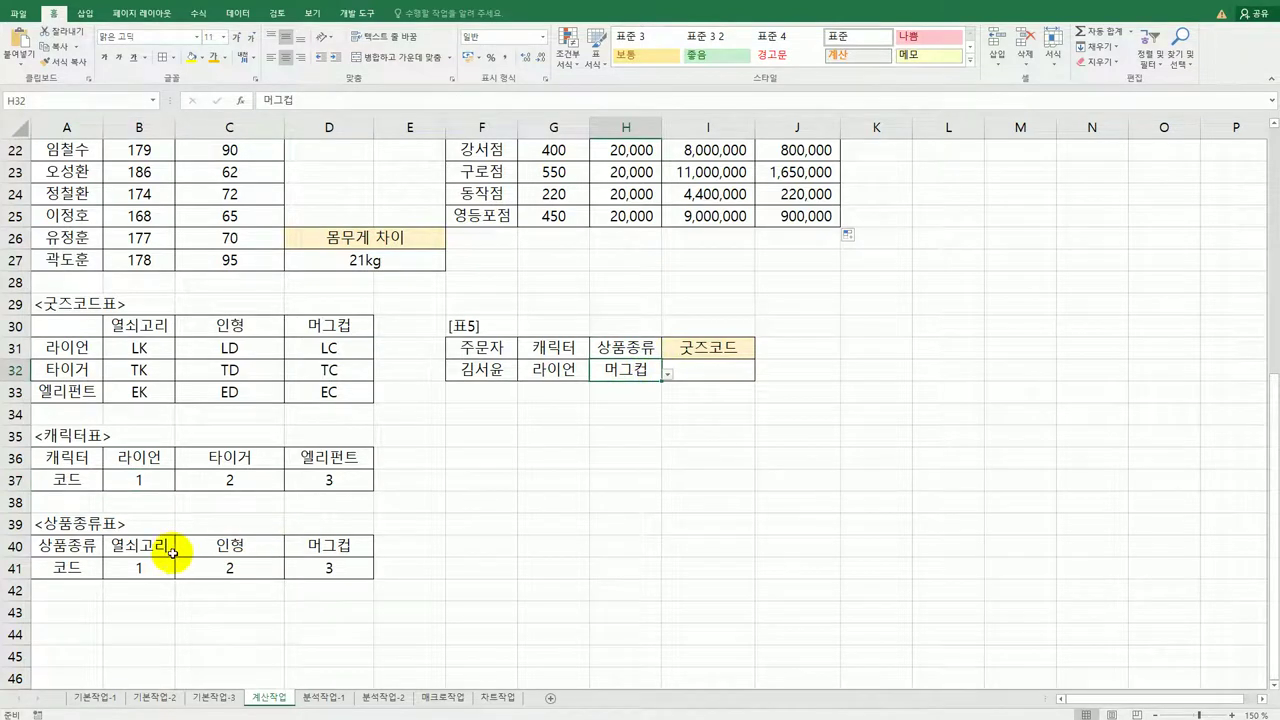
left_click_drag(168, 548, 318, 570)
left_click(320, 570)
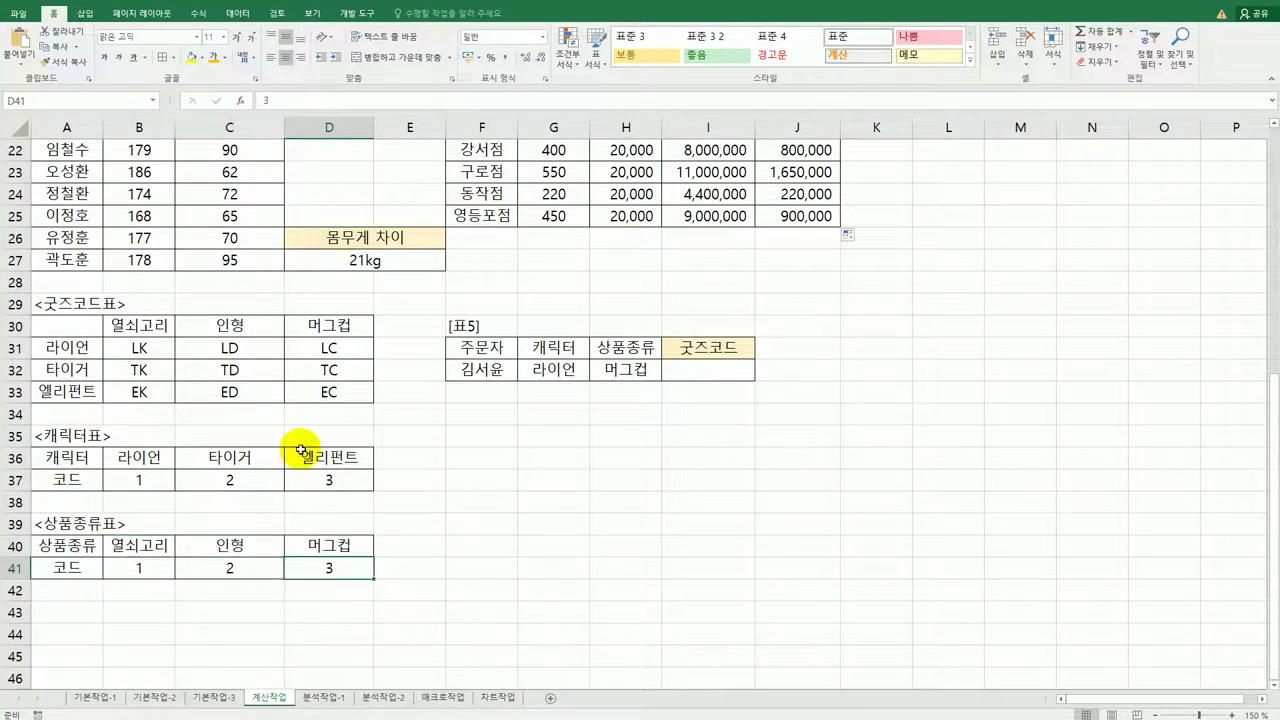
left_click_drag(120, 346, 338, 389)
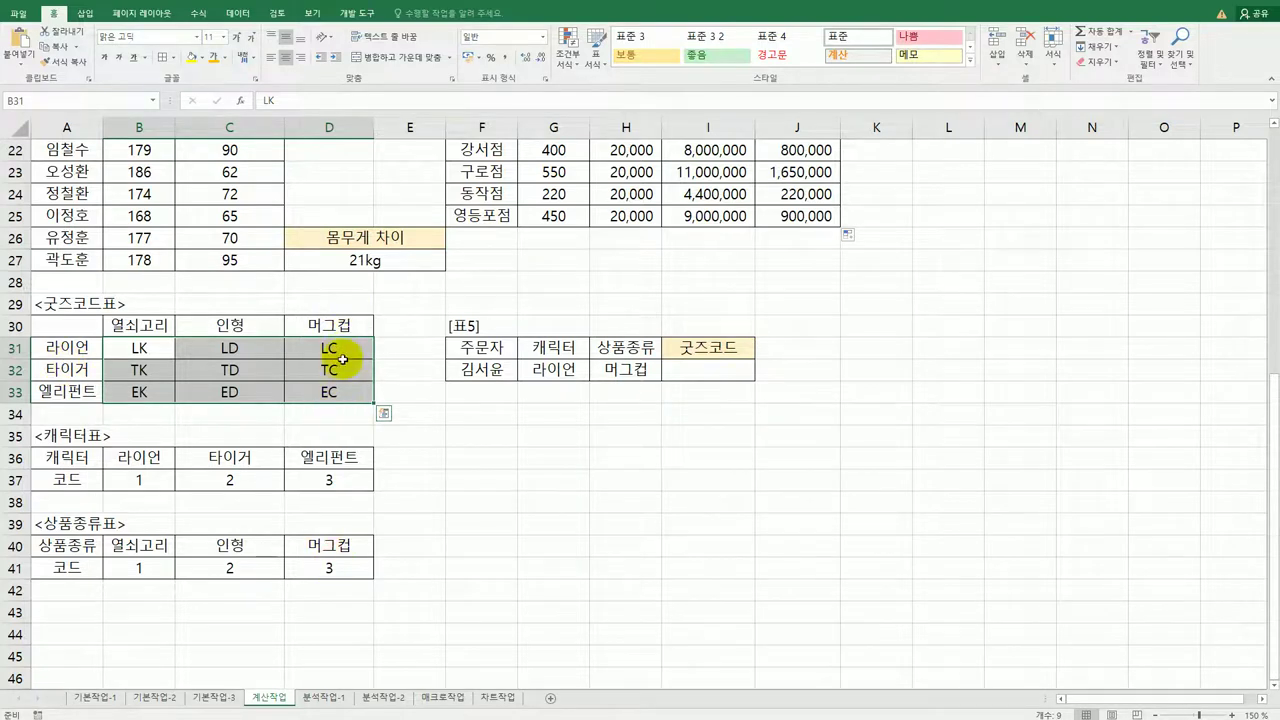
- Start an INDEX formula in 굿즈코드 cell I32 with B31:D33 of the 굿즈코드표 as its array
left_click(734, 370)
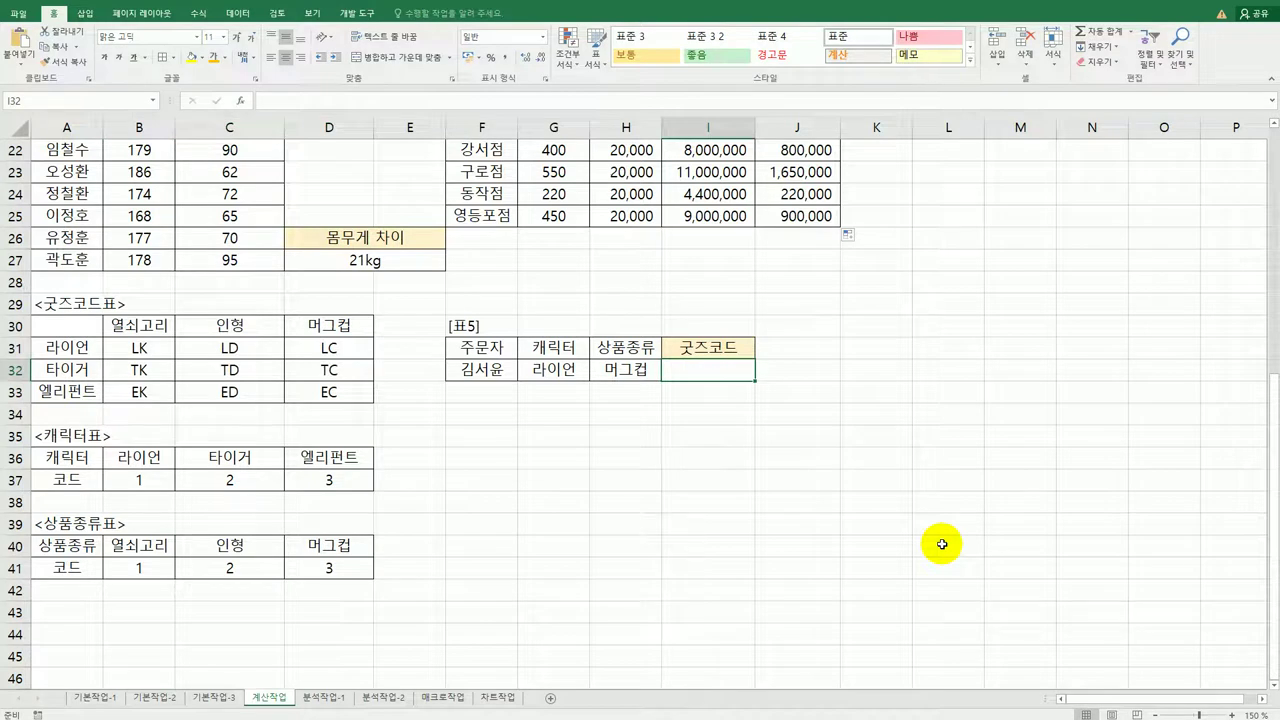
type("=in")
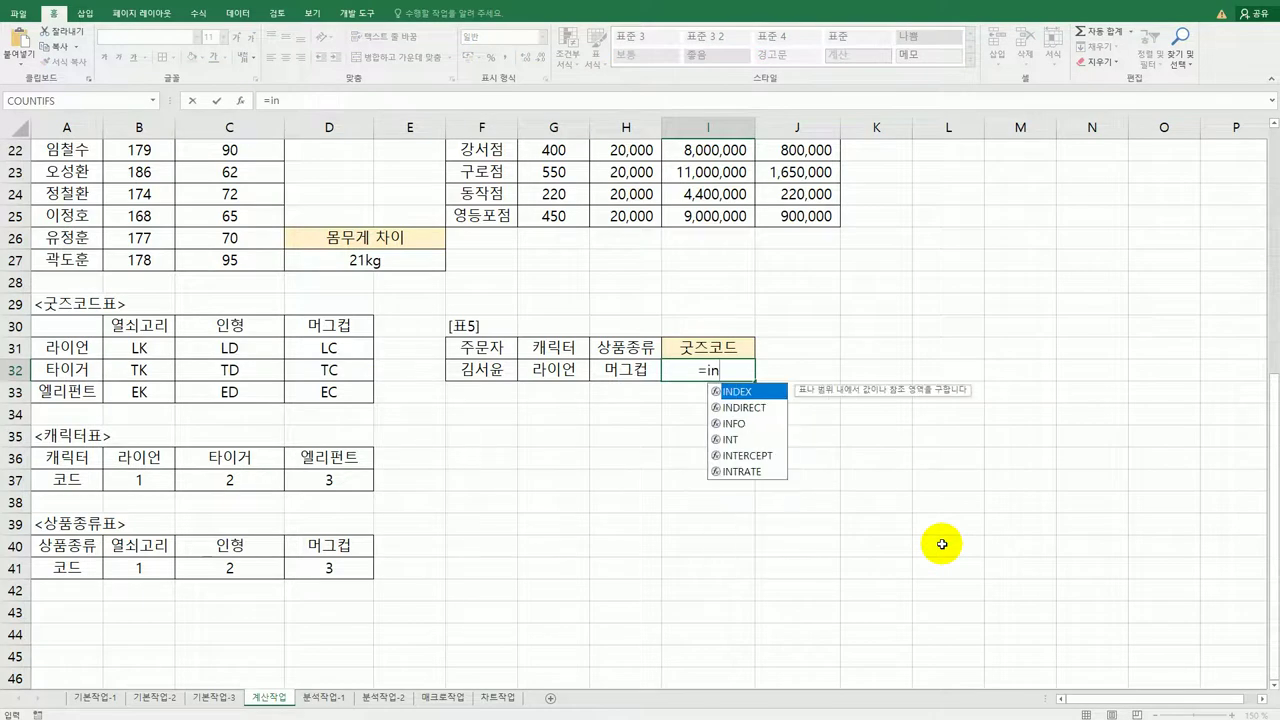
key("Tab")
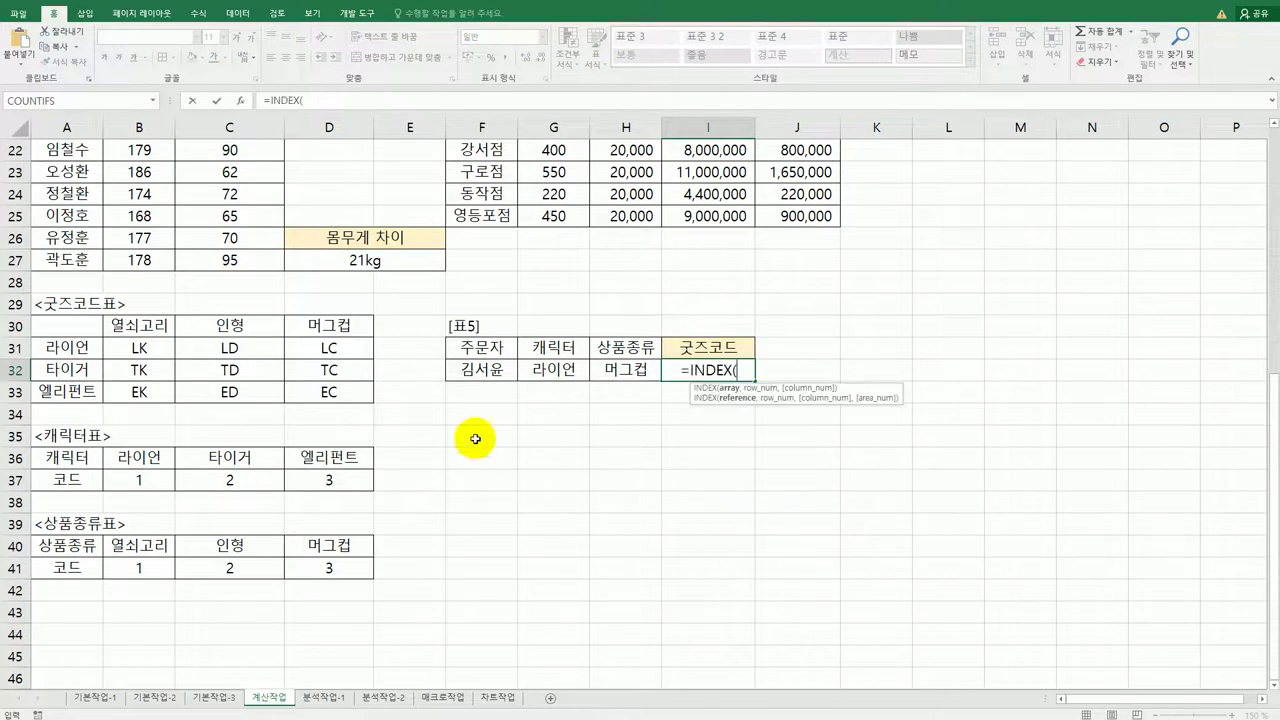
left_click(155, 350)
left_click_drag(189, 355, 300, 383)
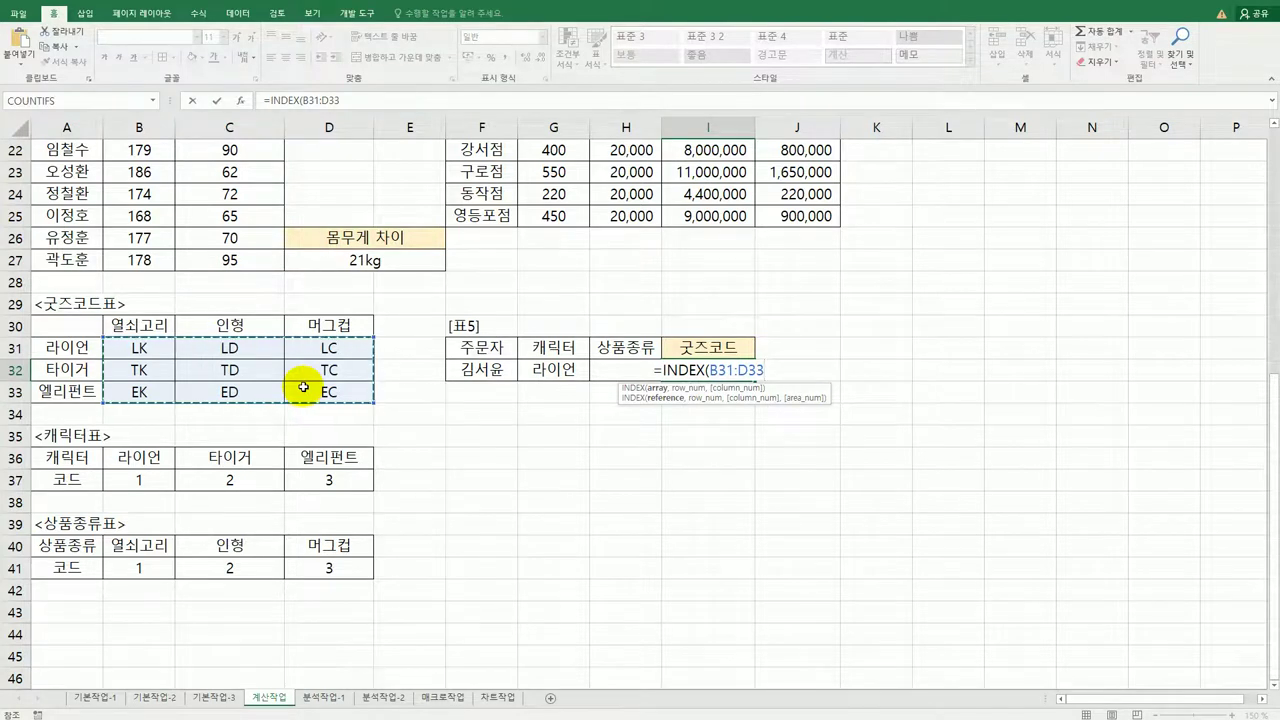
type(",")
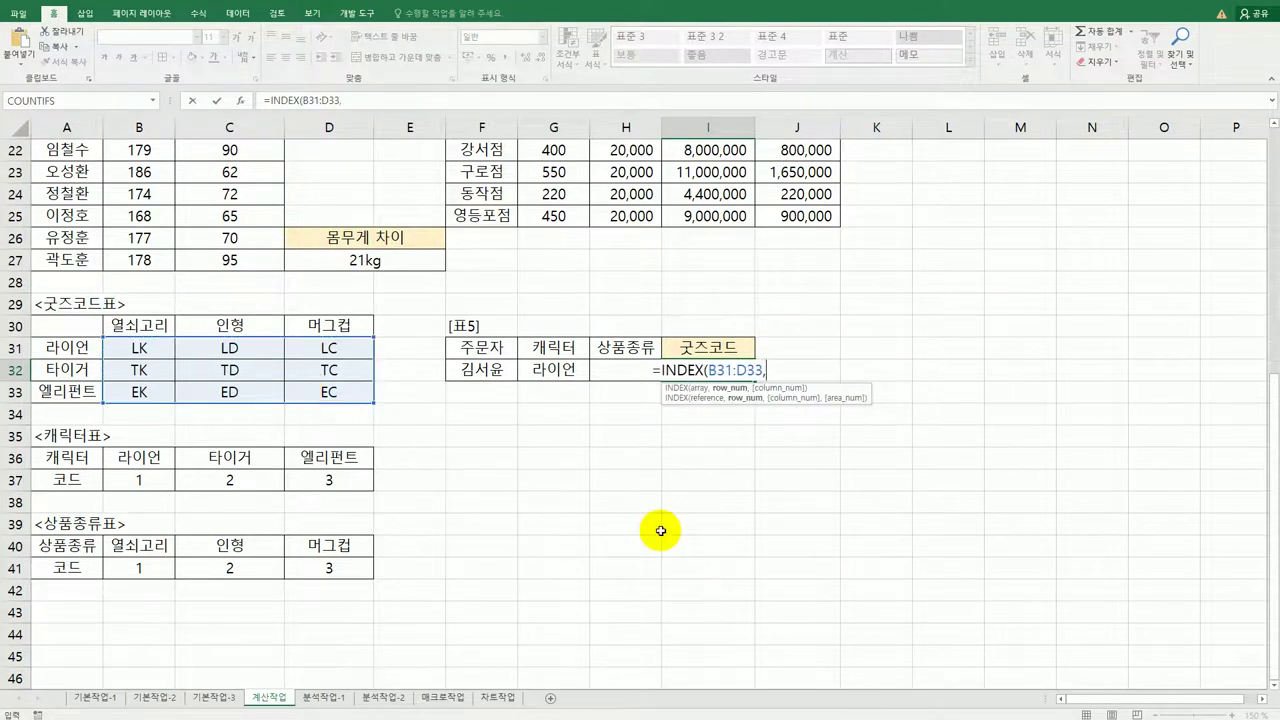
- Add HLOOKUP(G32,B36:D37,2,FALSE) as the INDEX row number to look up the character code in the 캐릭터표
type("HL")
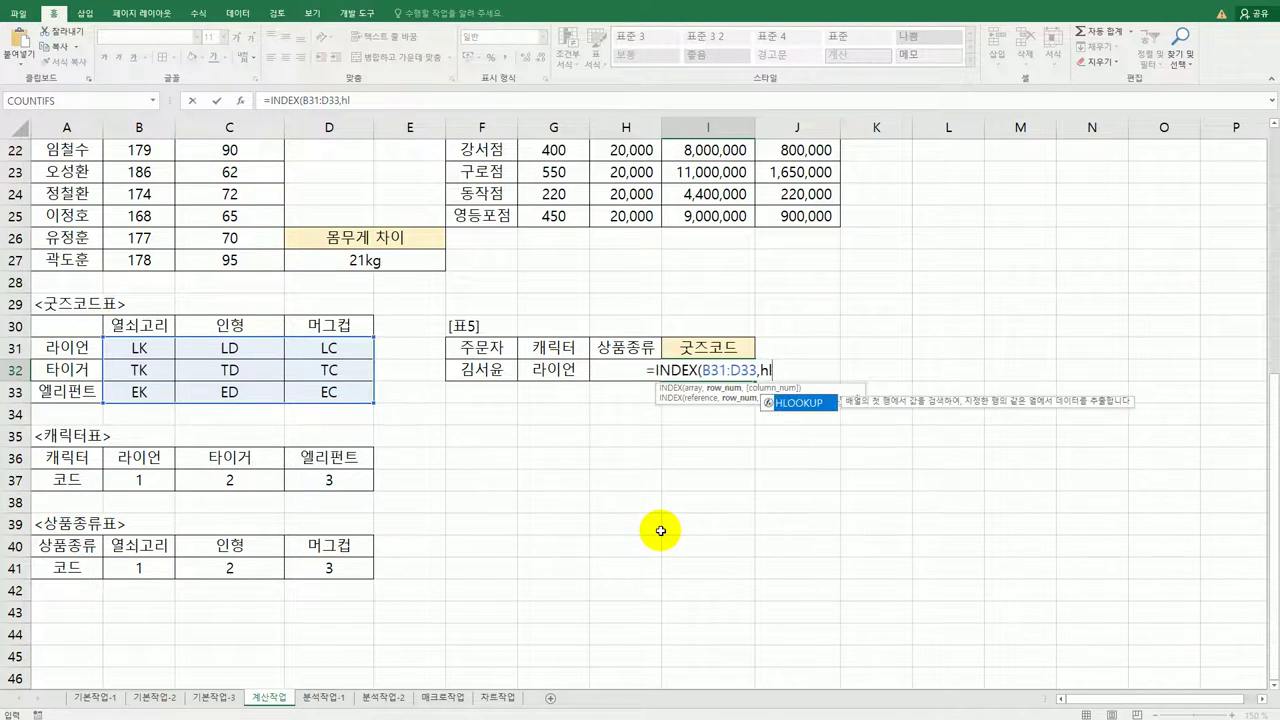
key("Tab")
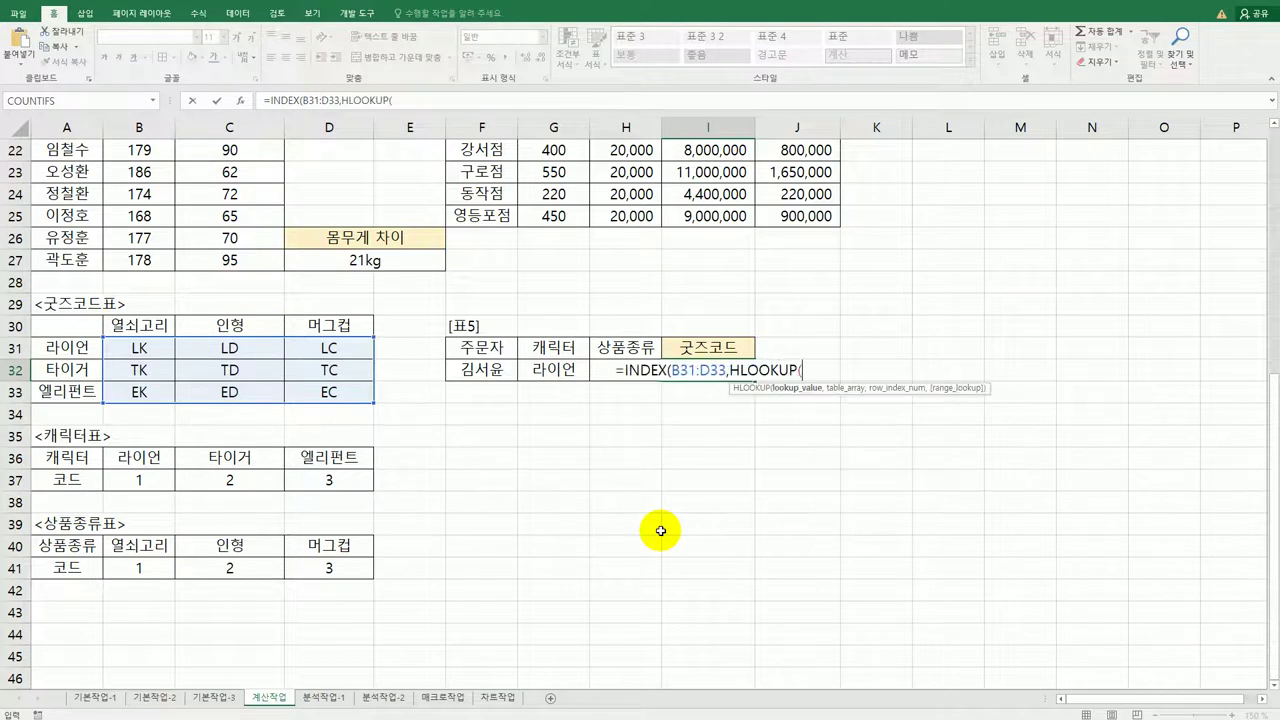
left_click(558, 372)
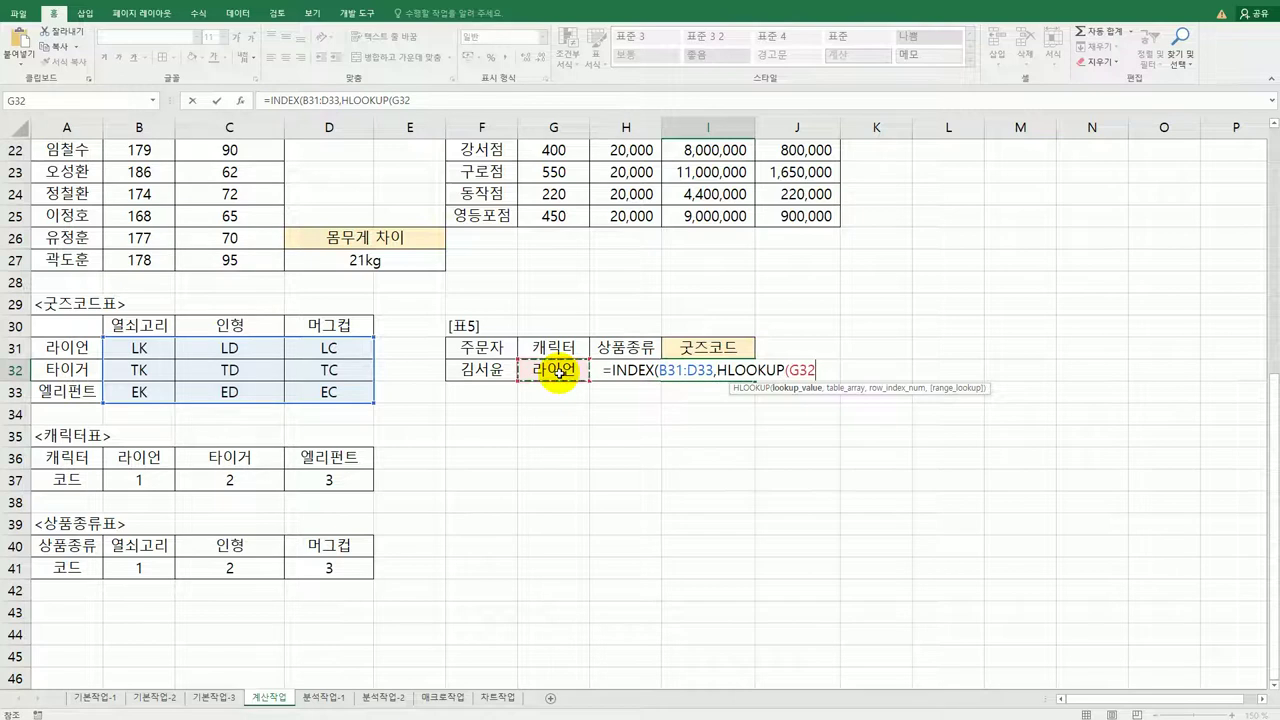
type(",")
left_click_drag(140, 459, 298, 487)
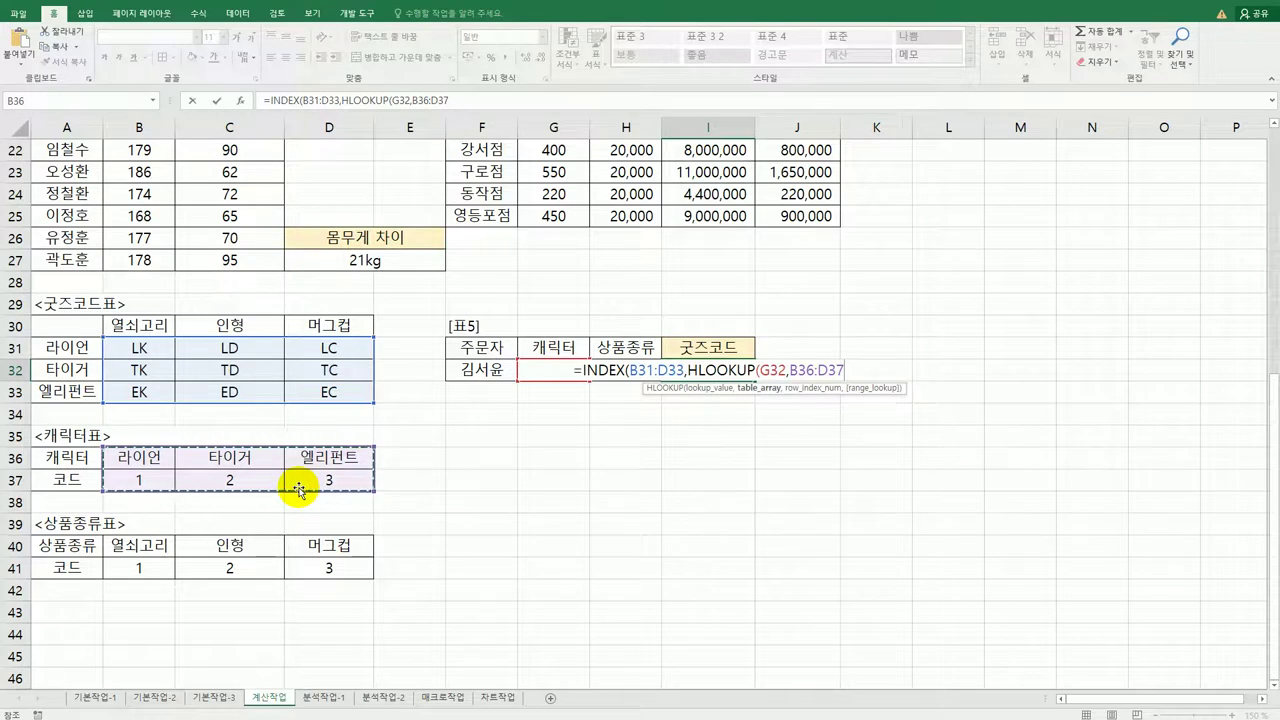
type(",")
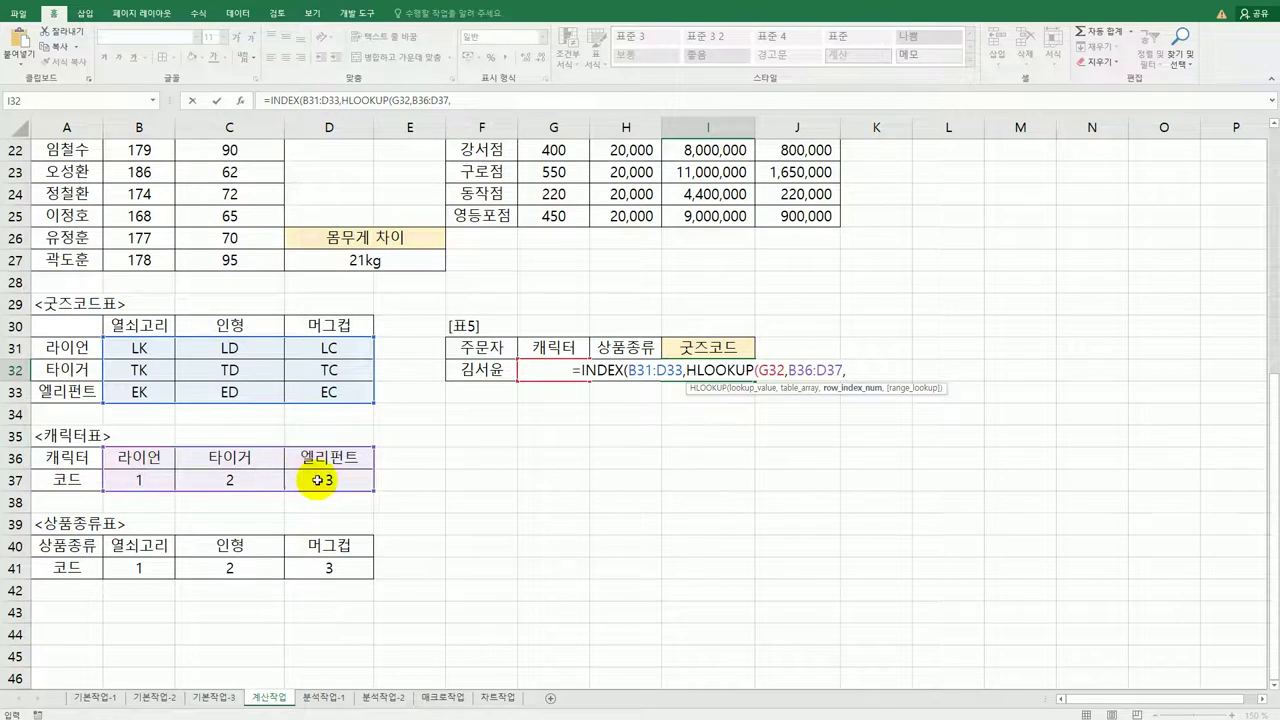
type("2")
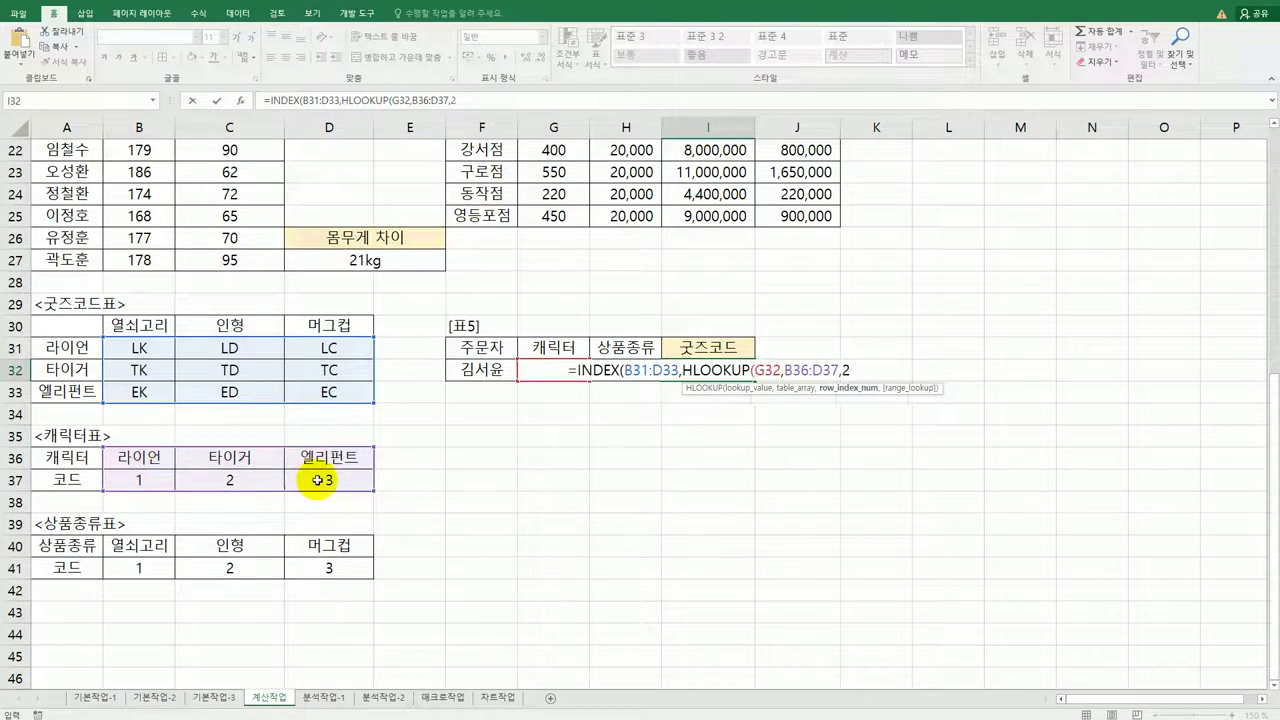
type(",")
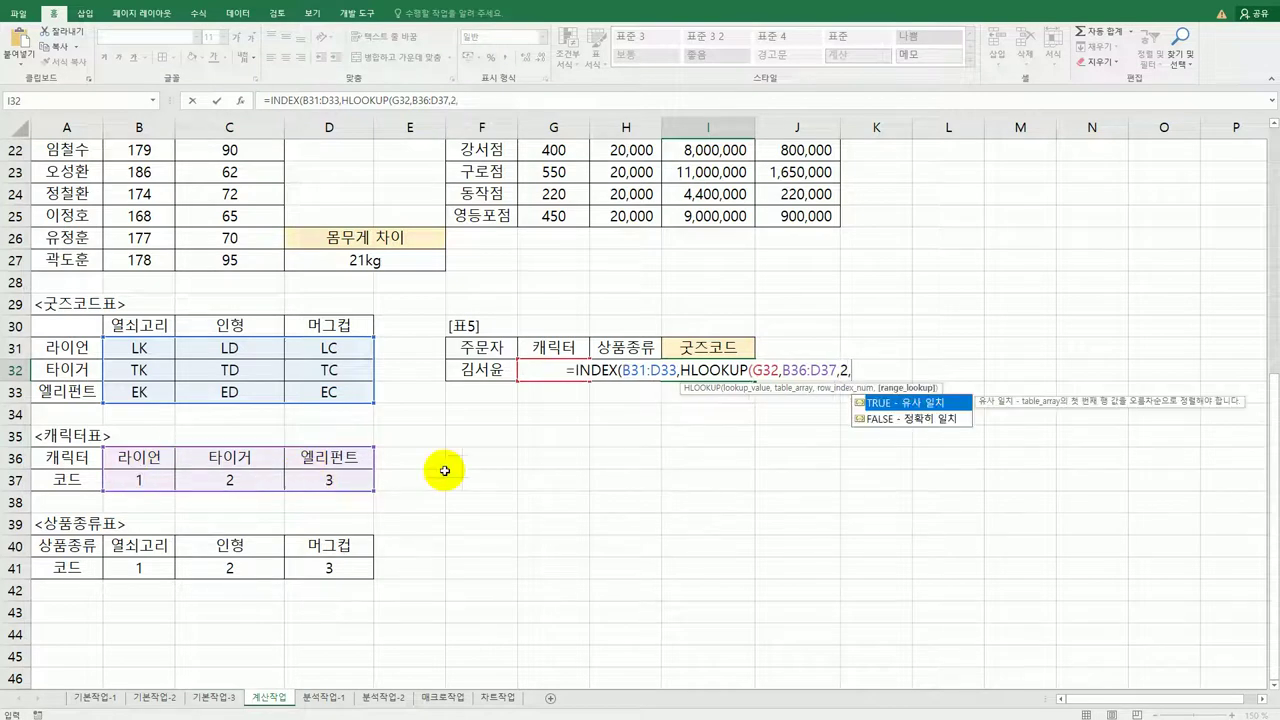
double_click(905, 419)
- Add HLOOKUP(H32,B40:D41,2,FALSE) as the INDEX column number and complete the 굿즈코드 formula in I32
type("),h")
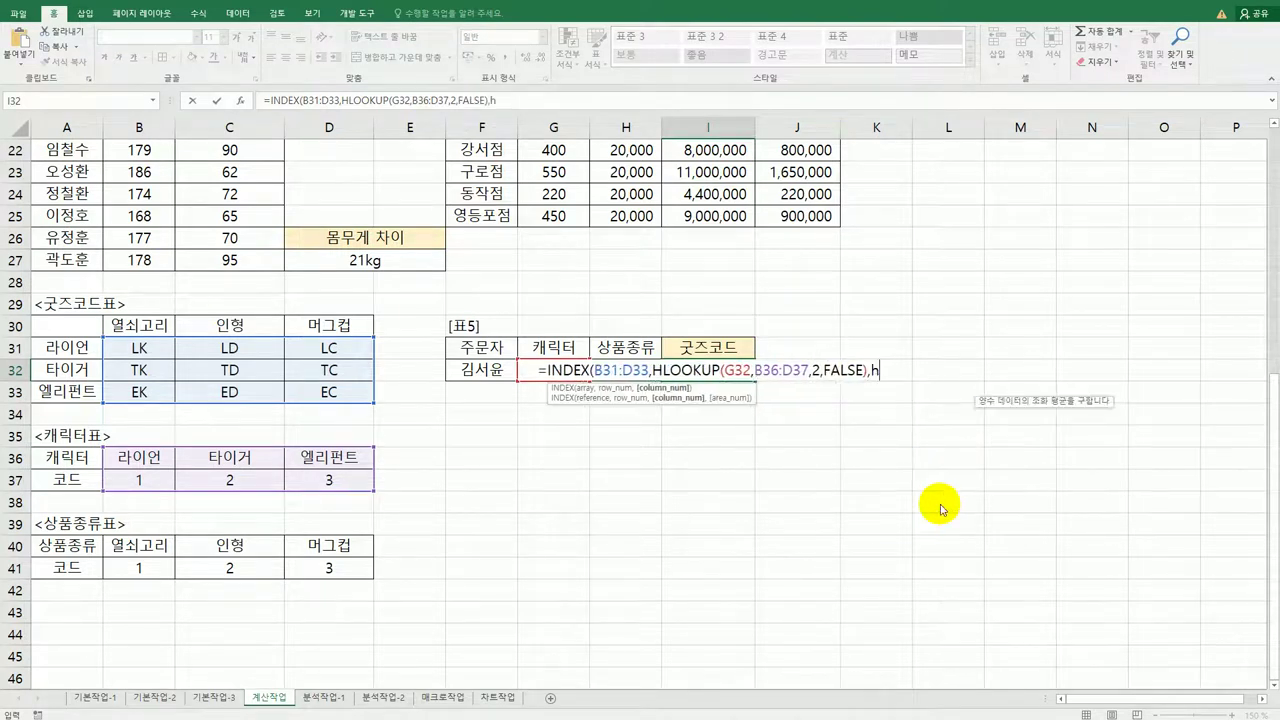
type("l")
key("Tab")
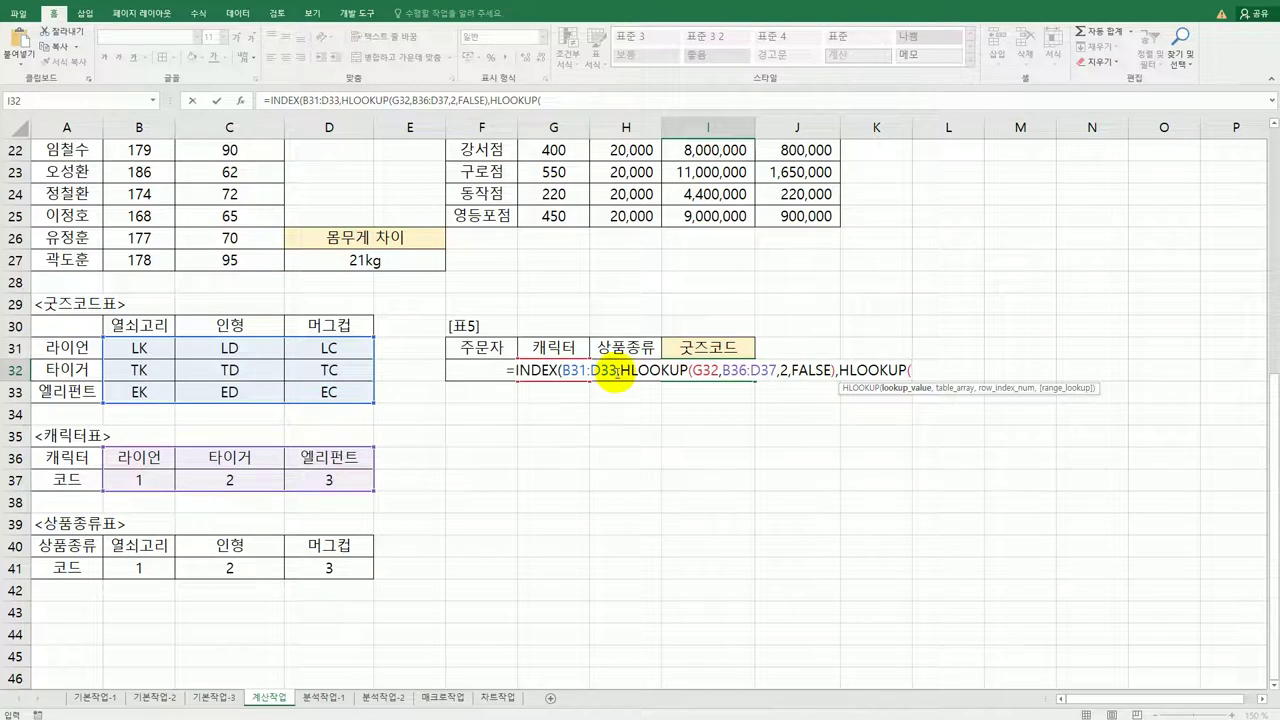
type("h32")
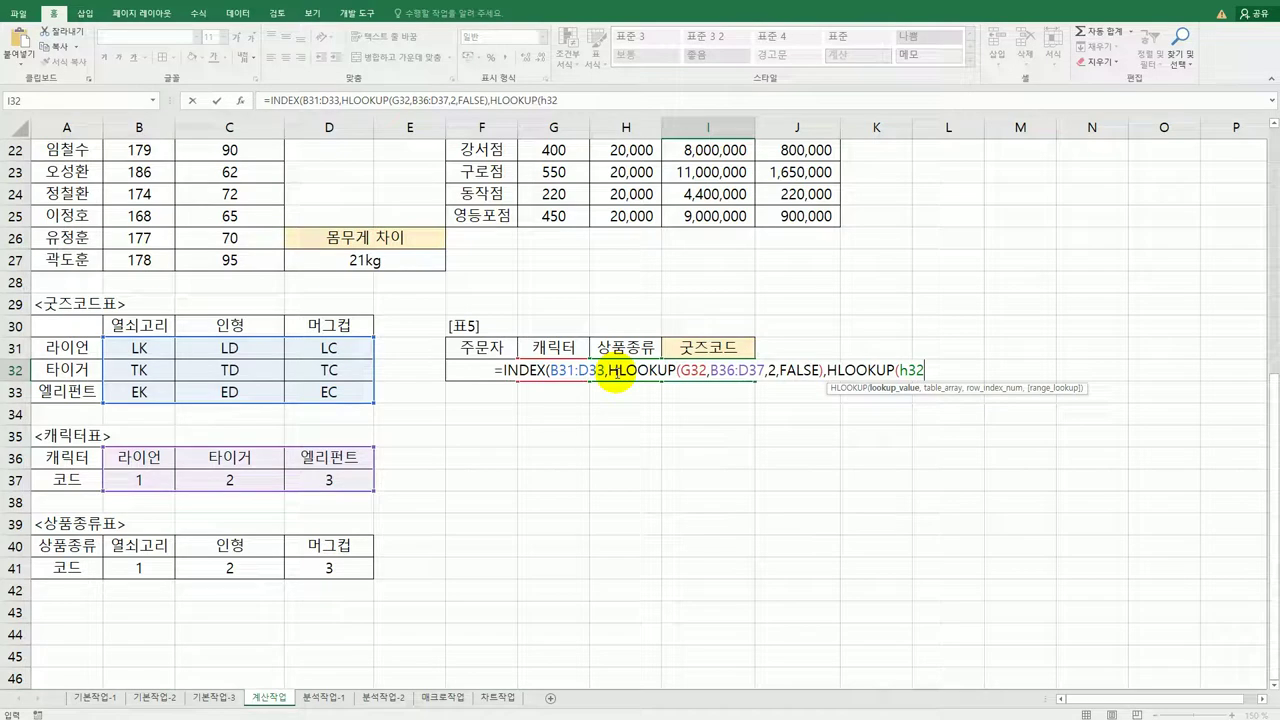
type(",")
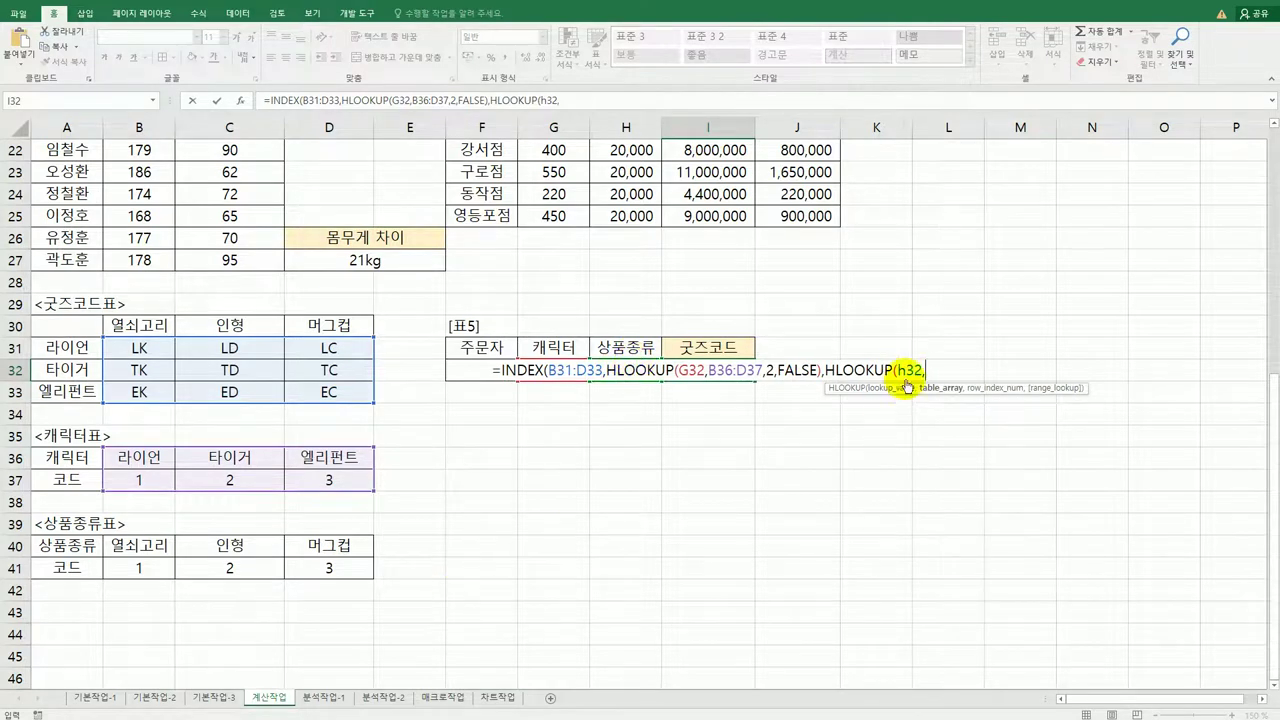
left_click(136, 548)
left_click_drag(136, 548, 299, 570)
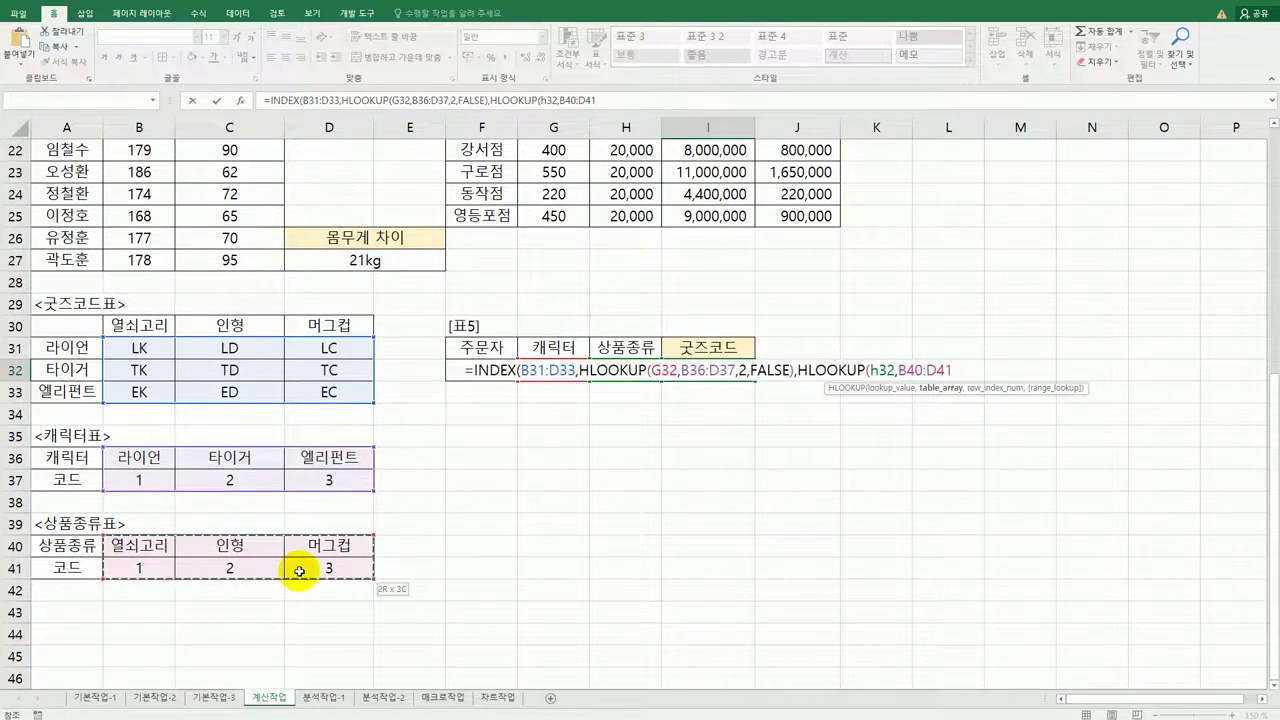
type(",")
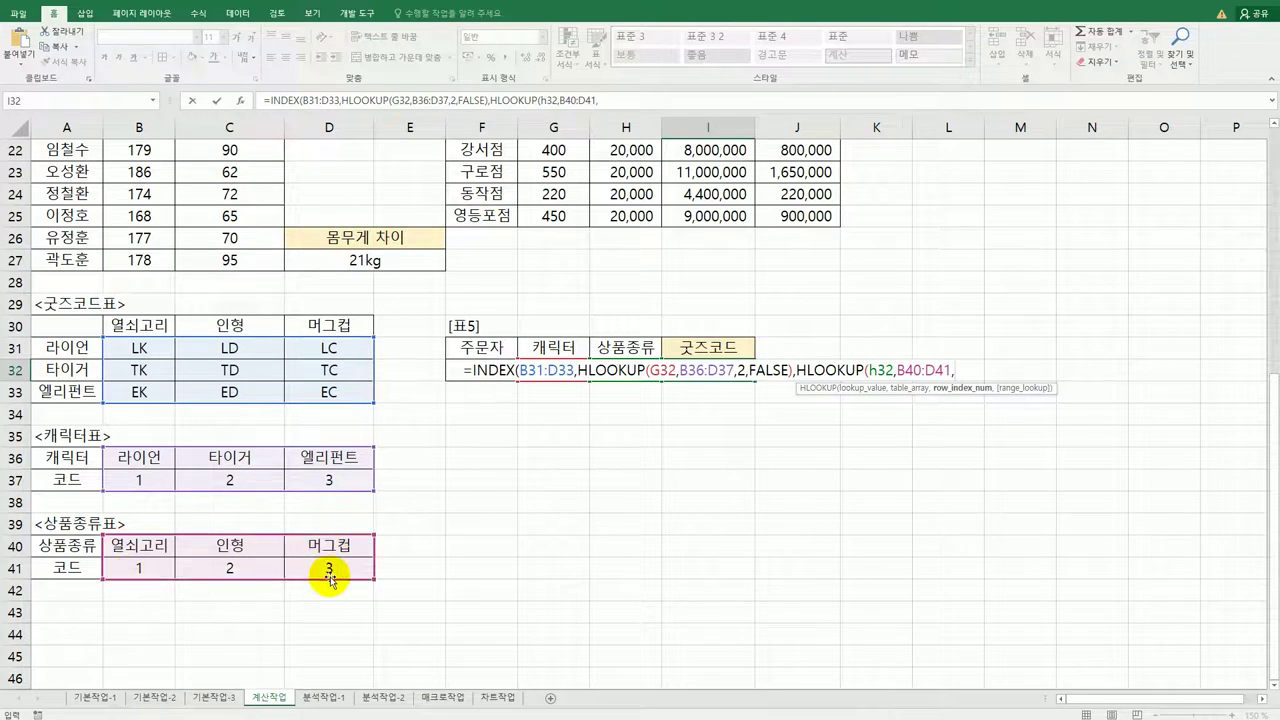
type("2")
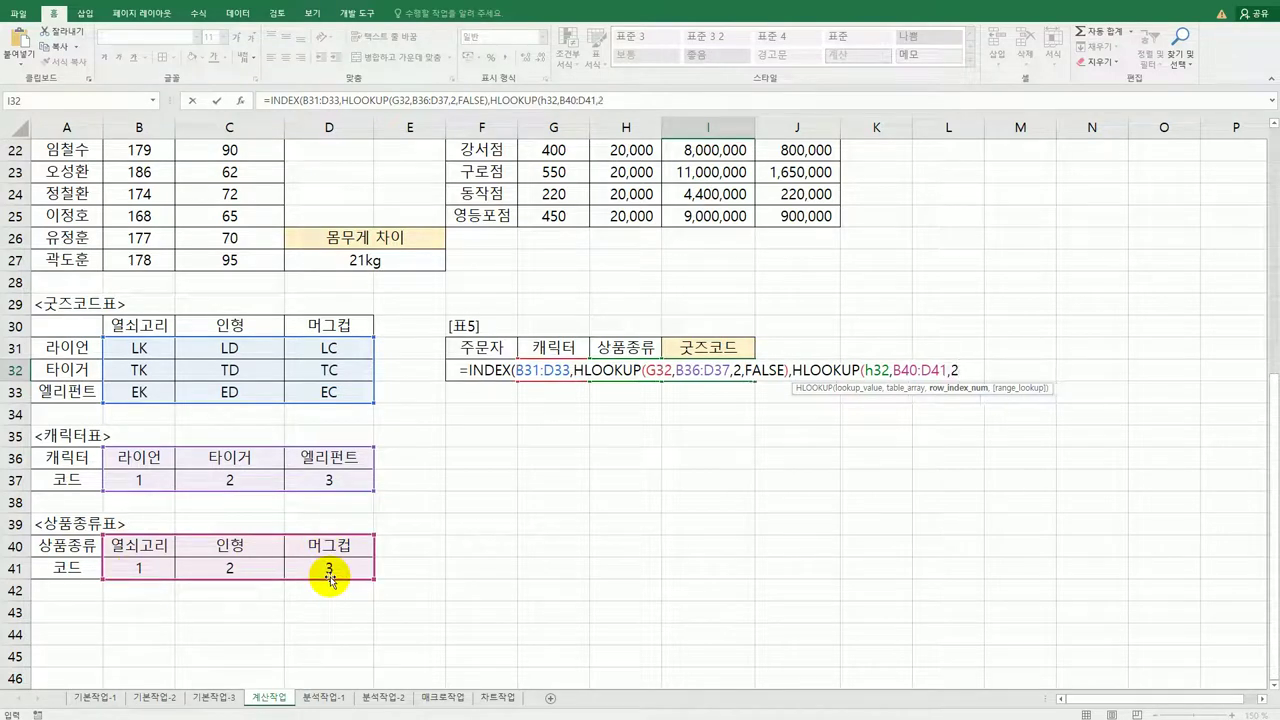
type(",")
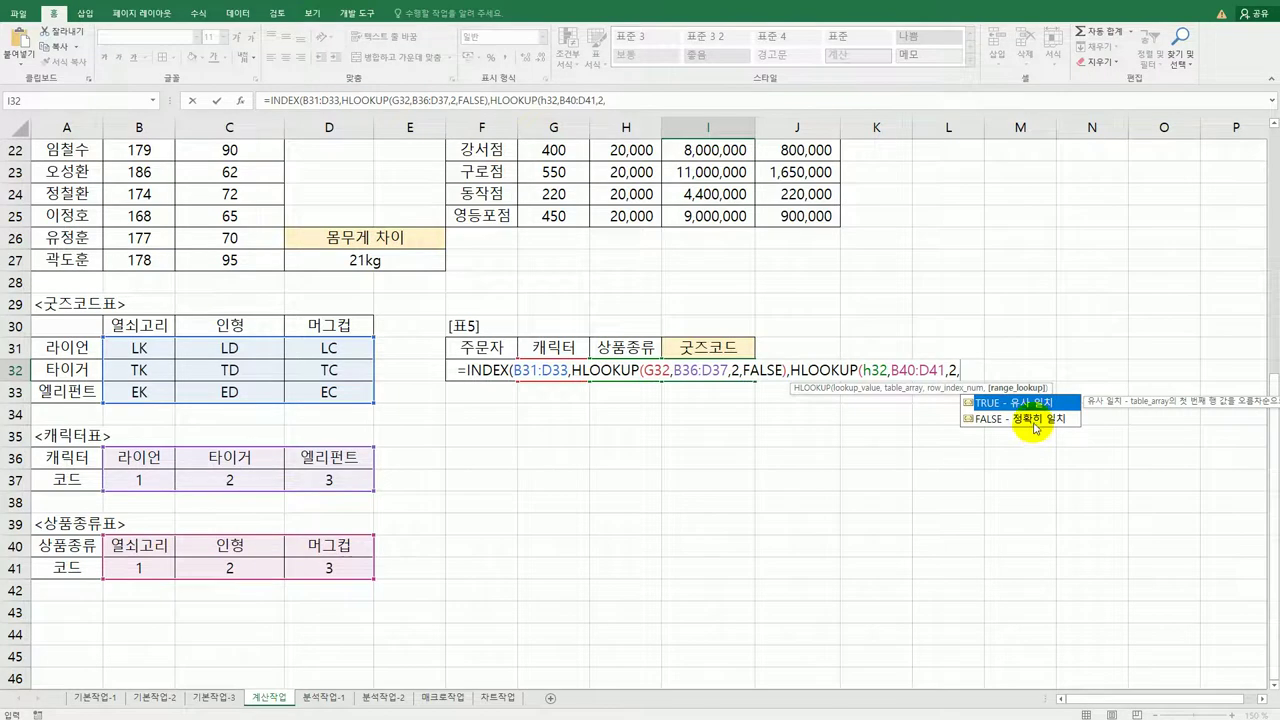
double_click(1035, 420)
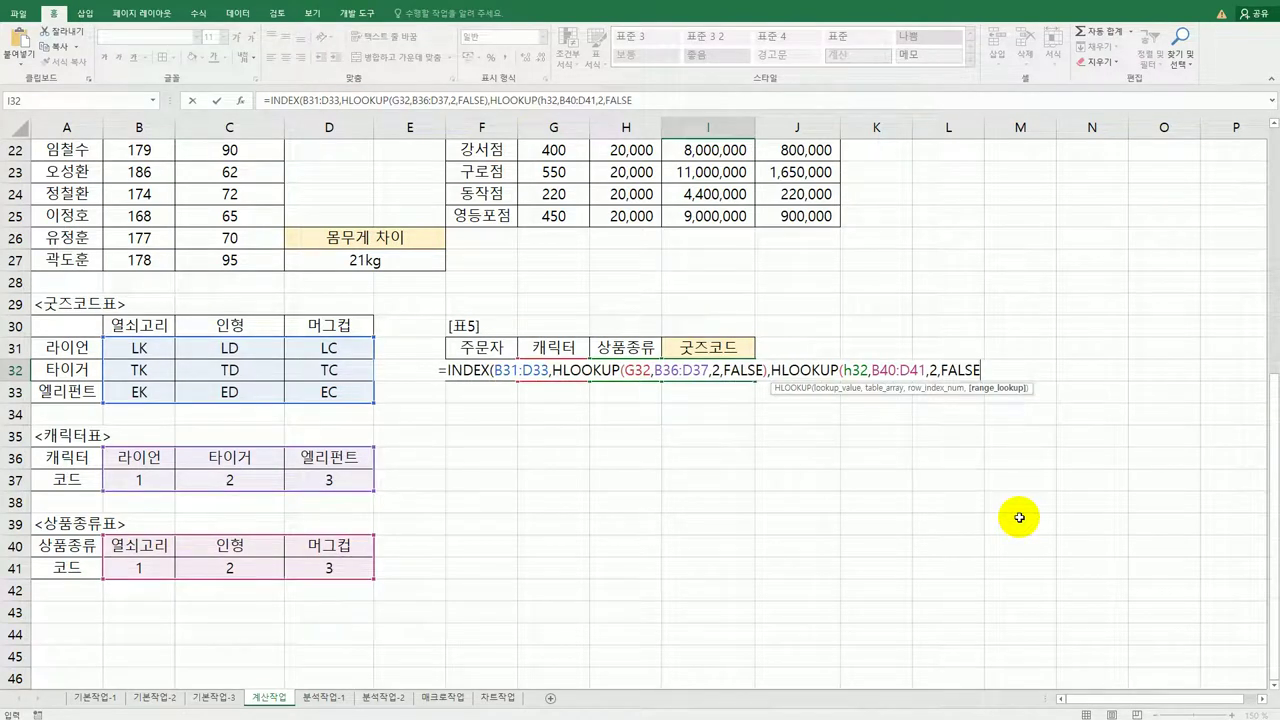
type("))")
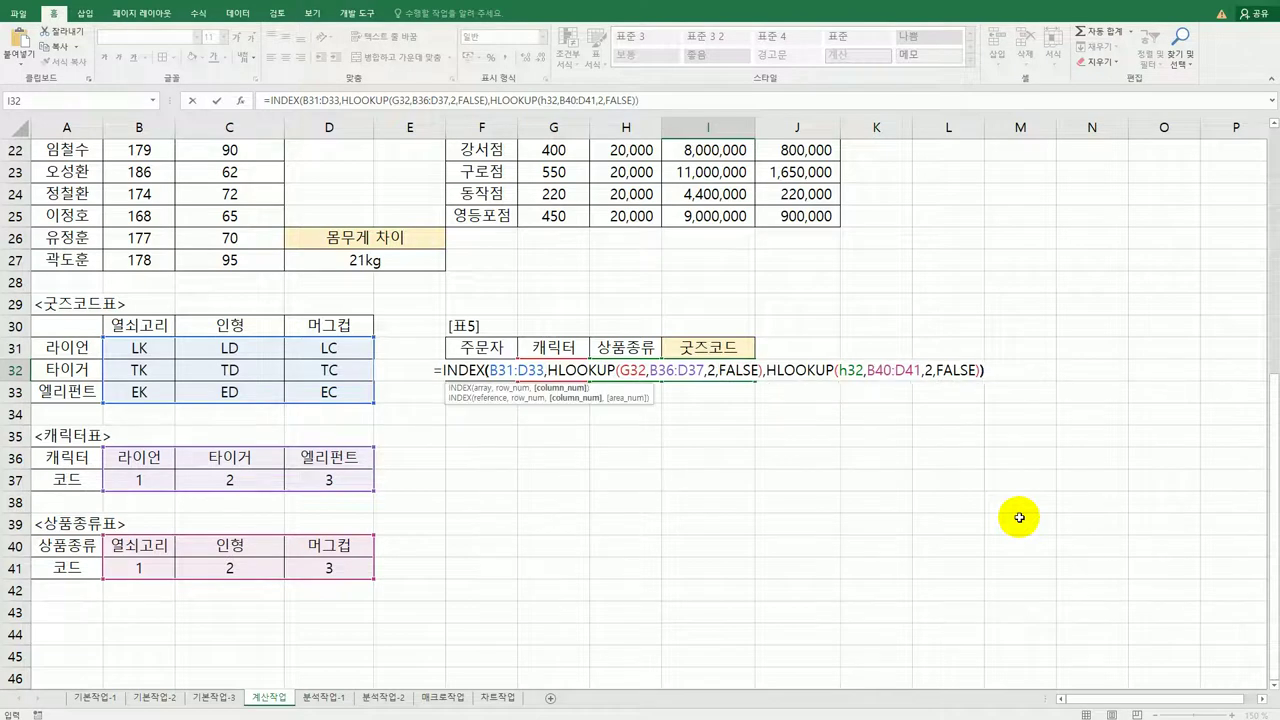
key("Return")
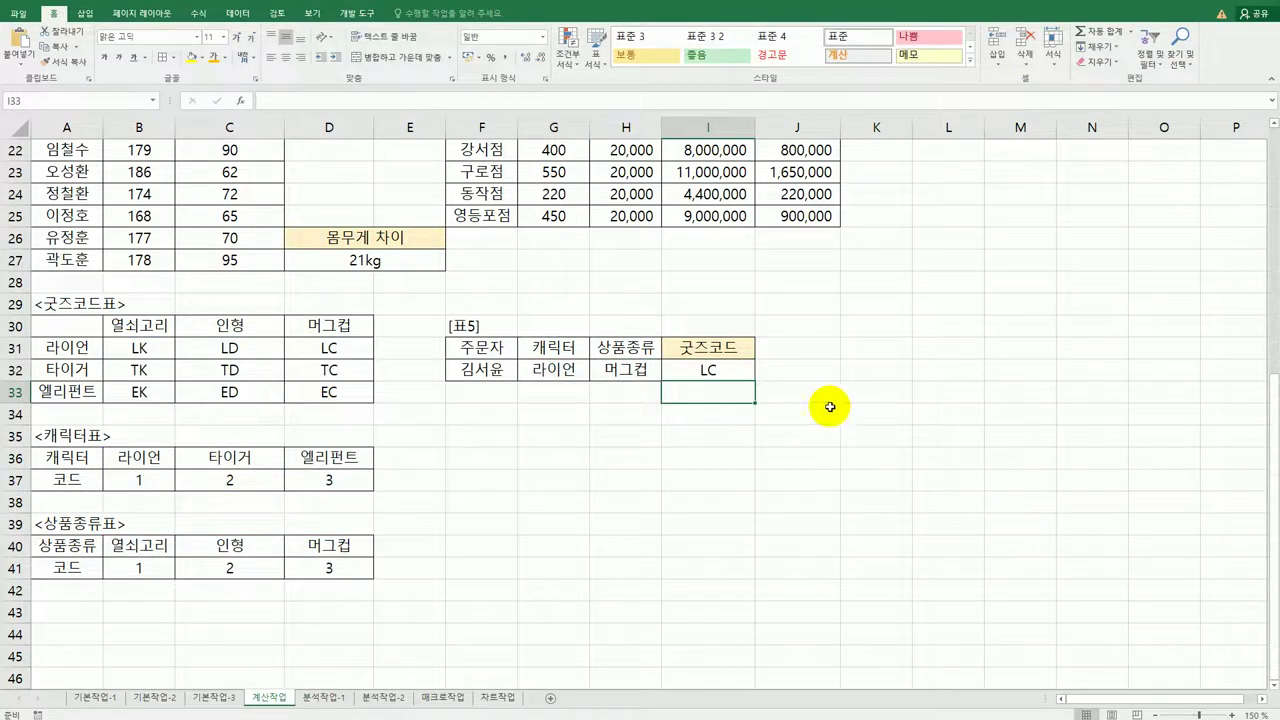
left_click(715, 376)
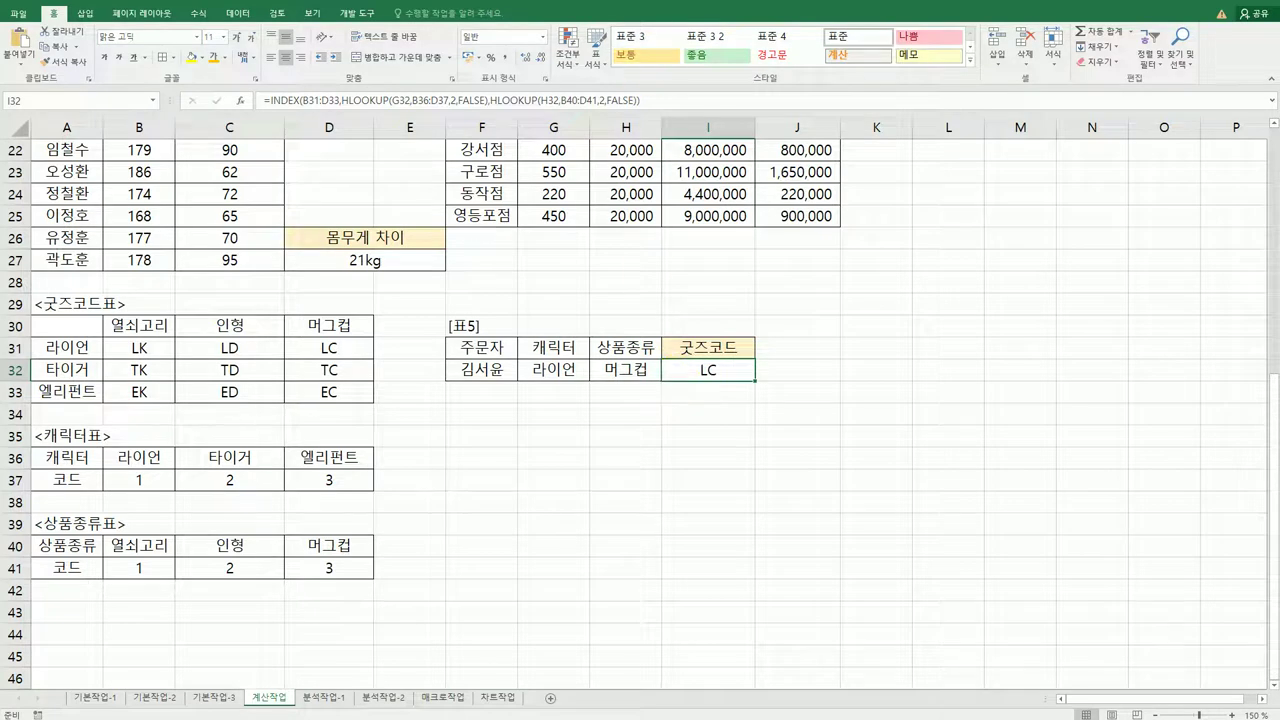
- Switch to the exam document, read the 문제 3 pivot table instructions for 분석작업-1, and return to the workbook
key("alt+Tab")
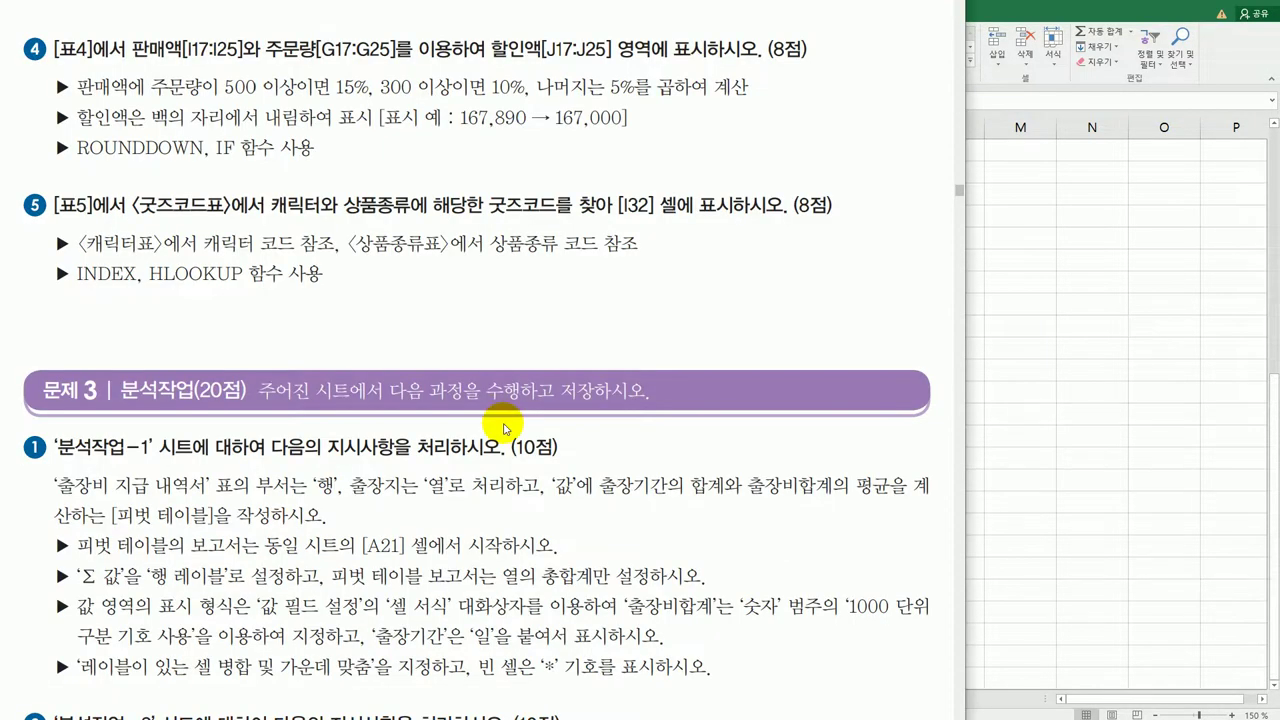
scroll(505, 428, "down", 3)
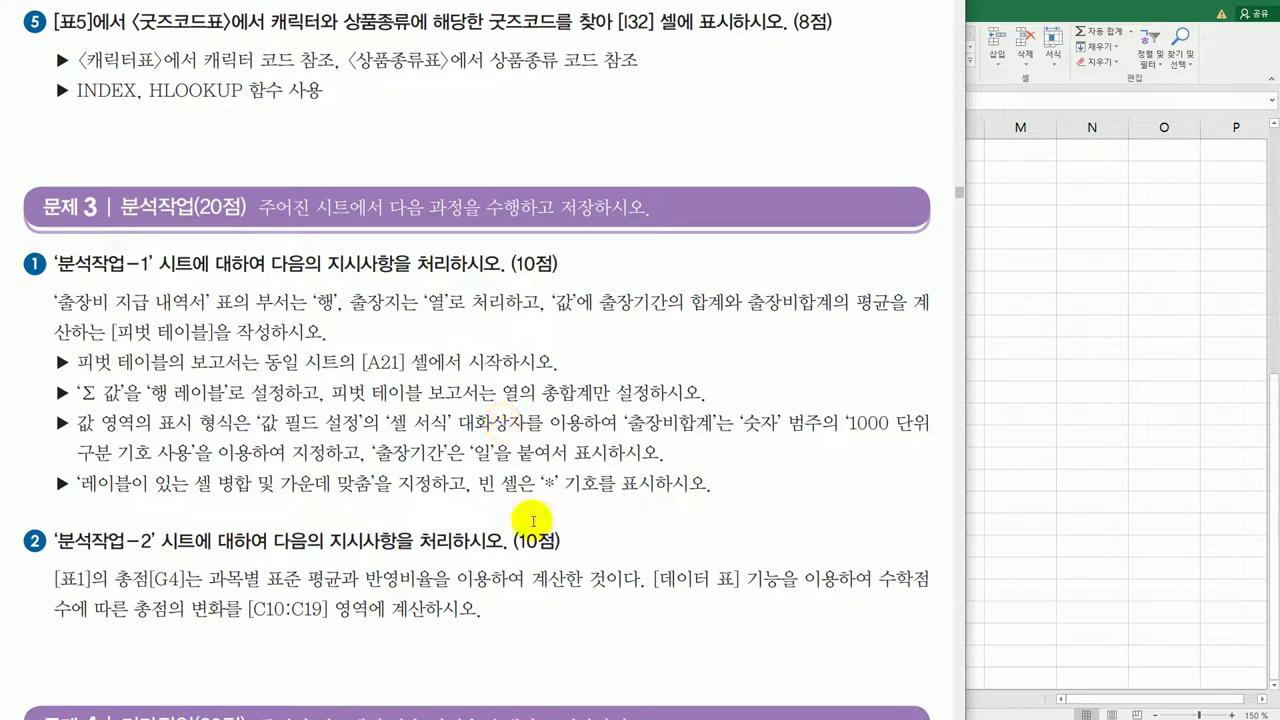
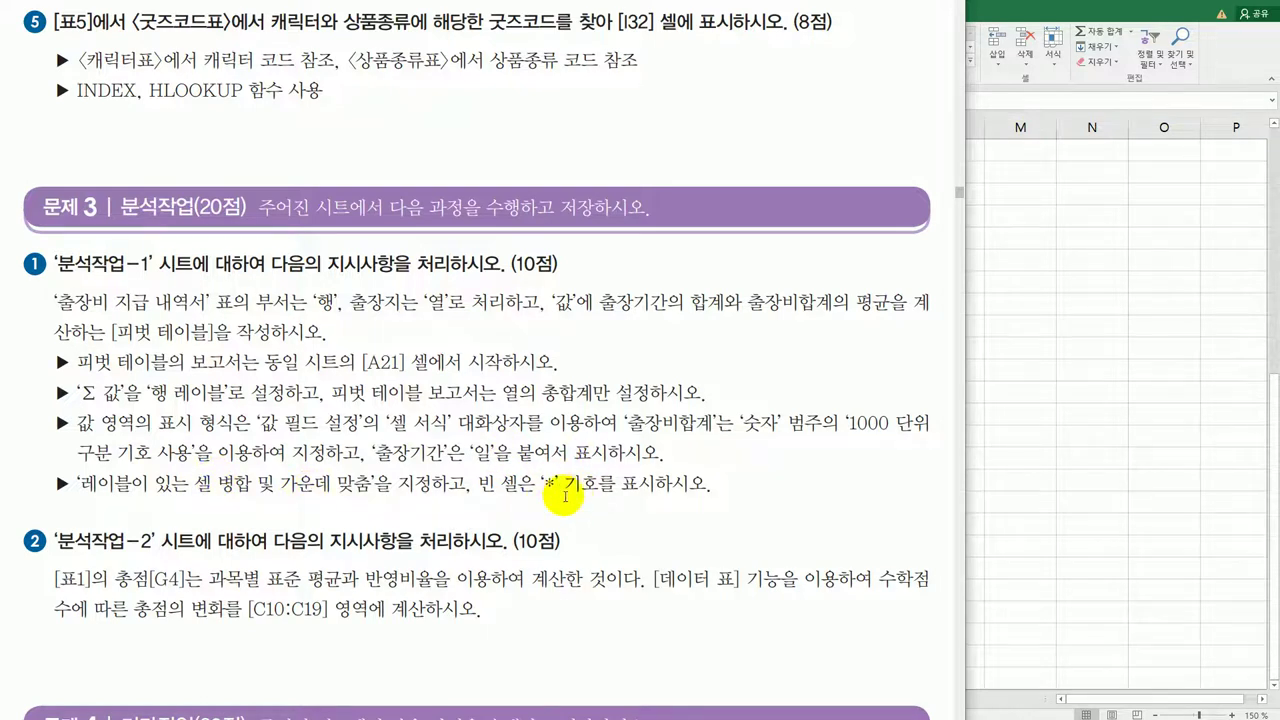
left_click(1003, 421)
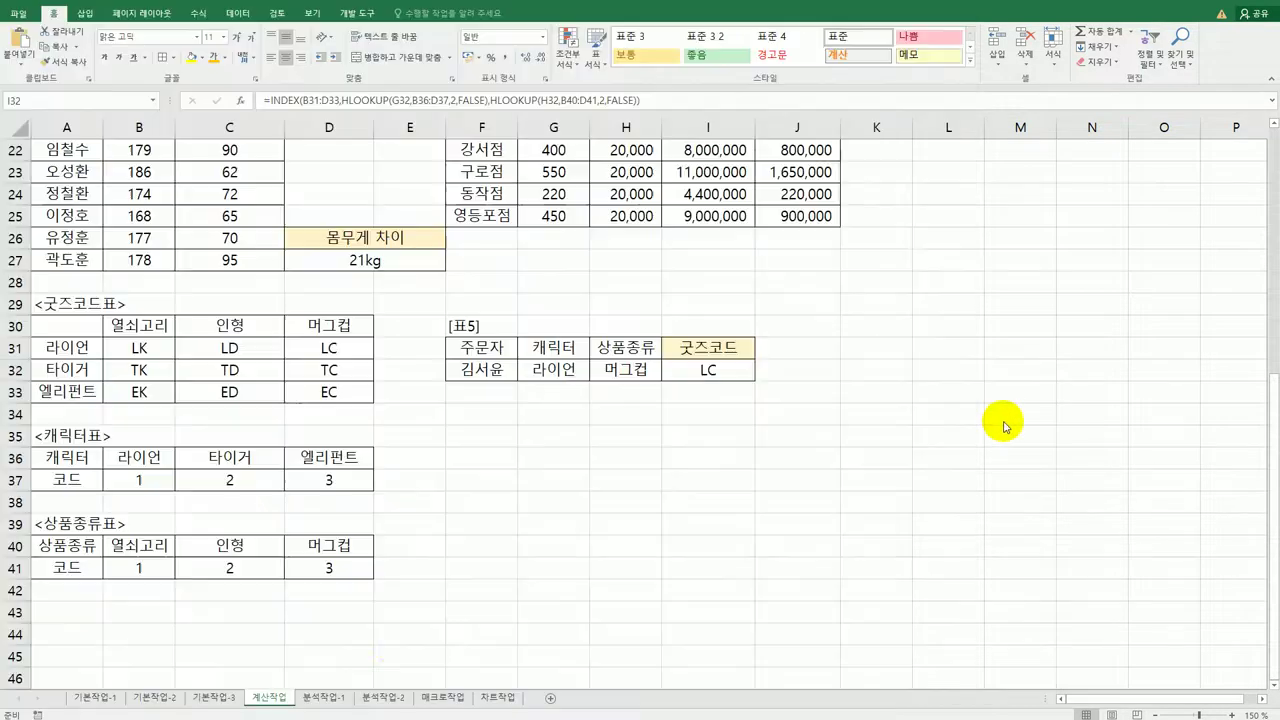
- On the 분석작업-1 sheet, insert a pivot table from the range A3:J16, placed on the existing worksheet at A21
left_click(325, 697)
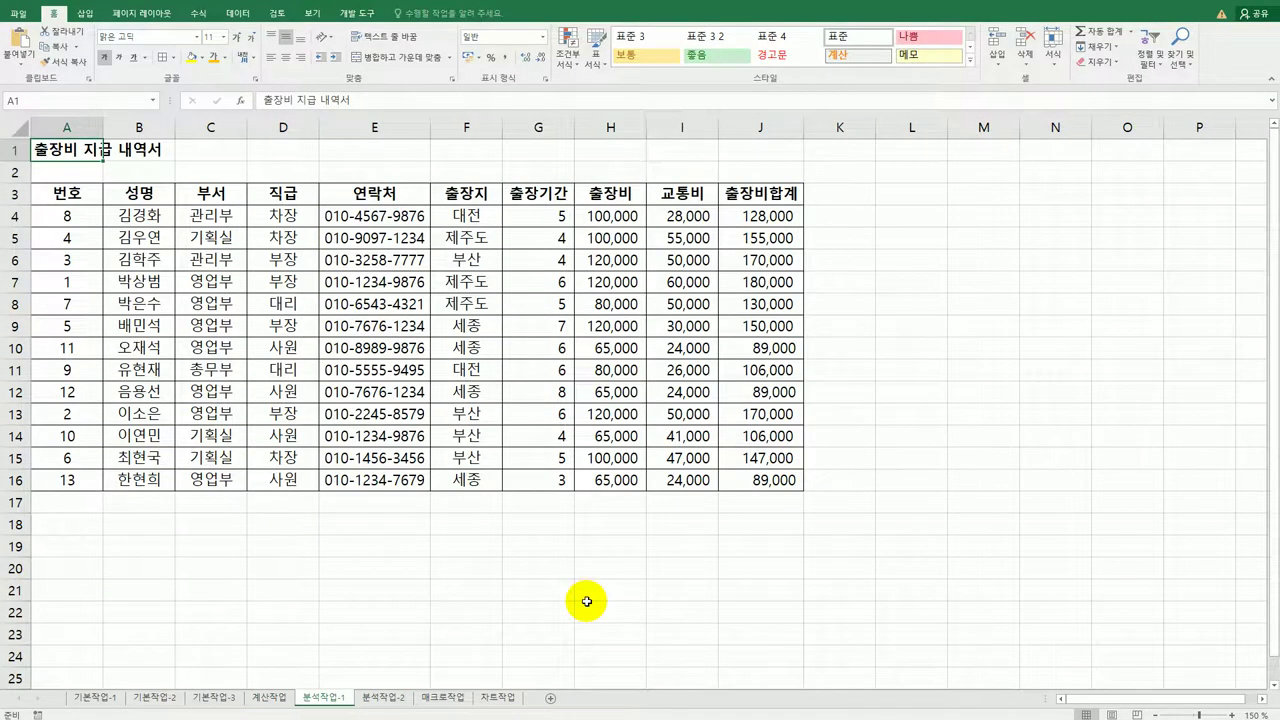
left_click(283, 322)
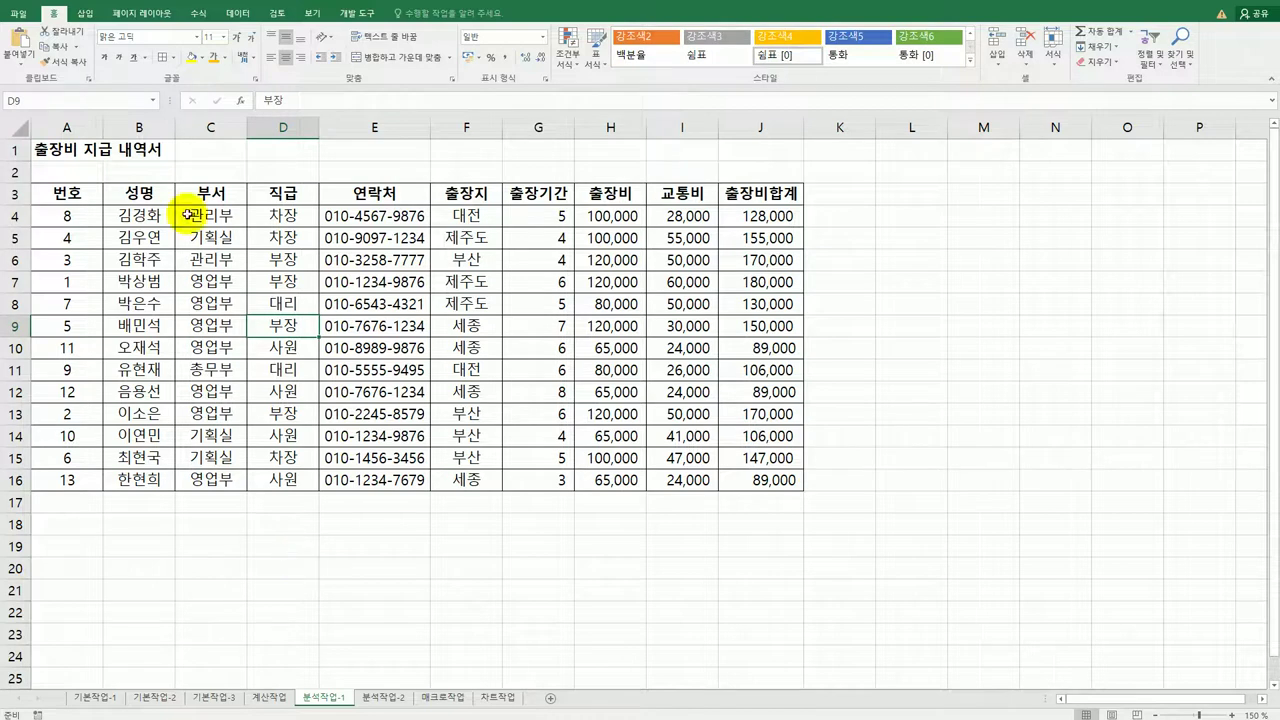
left_click(85, 13)
left_click(30, 55)
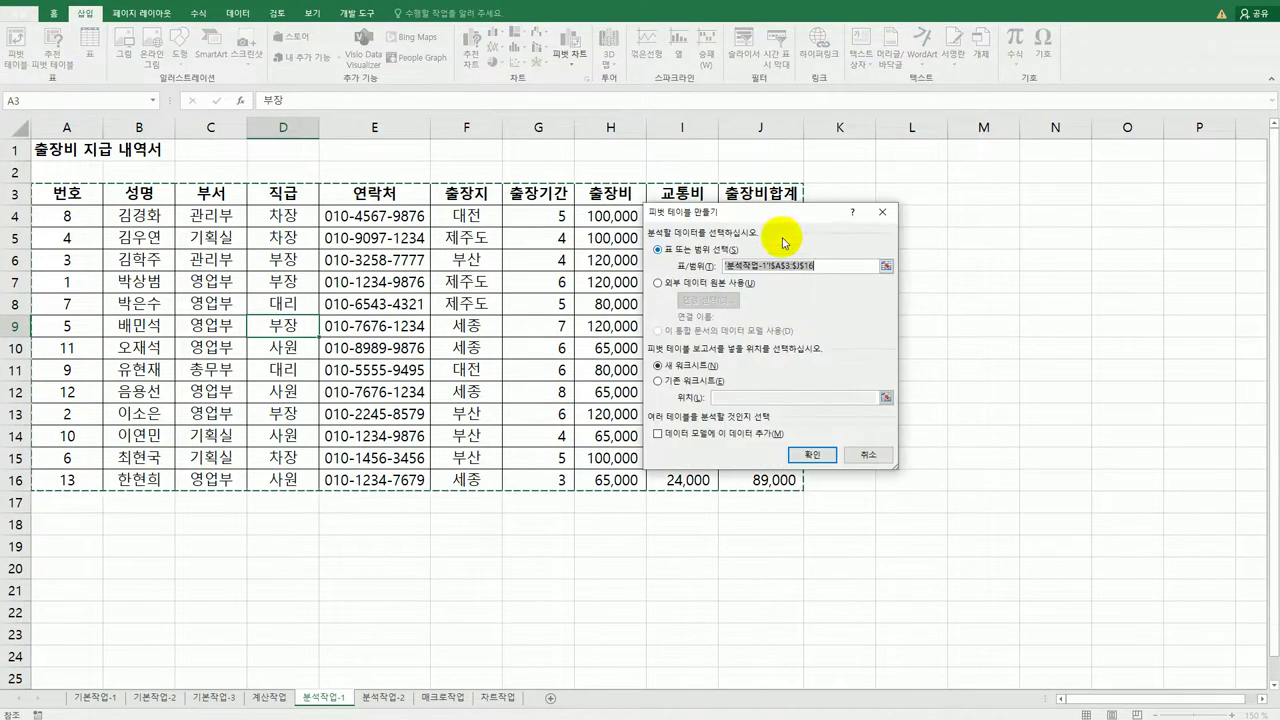
left_click_drag(784, 212, 1038, 208)
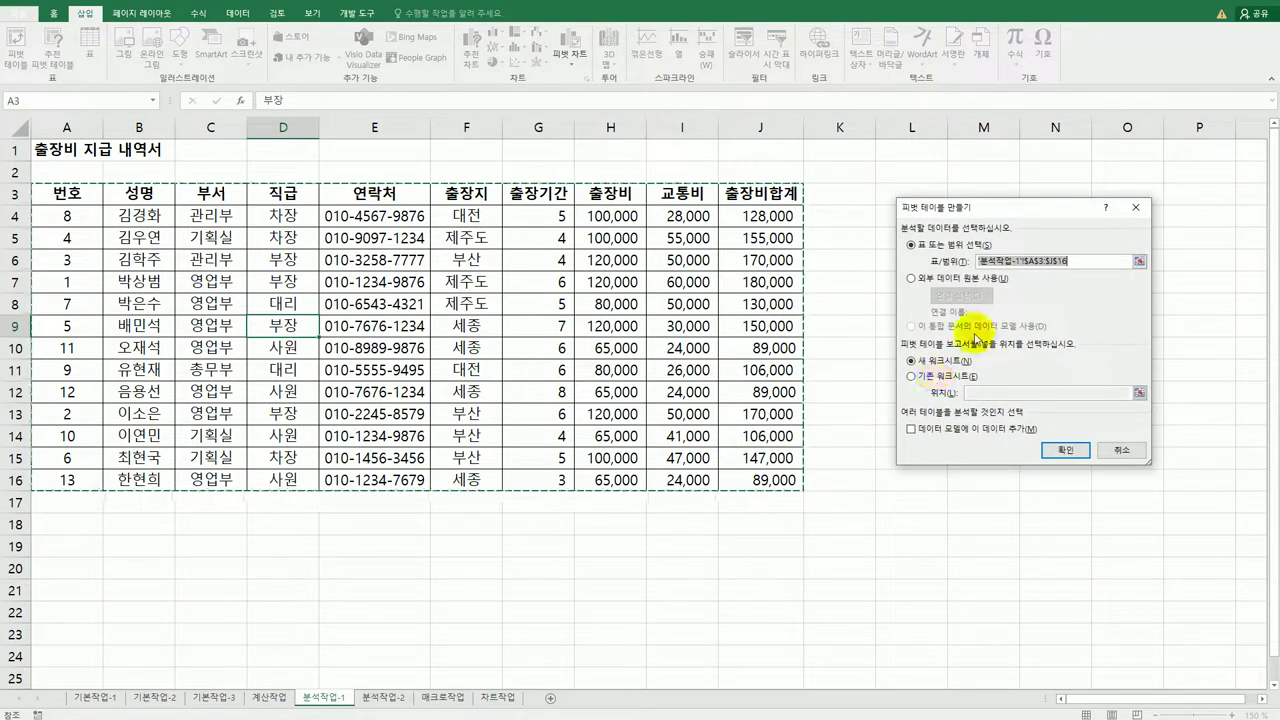
left_click(912, 376)
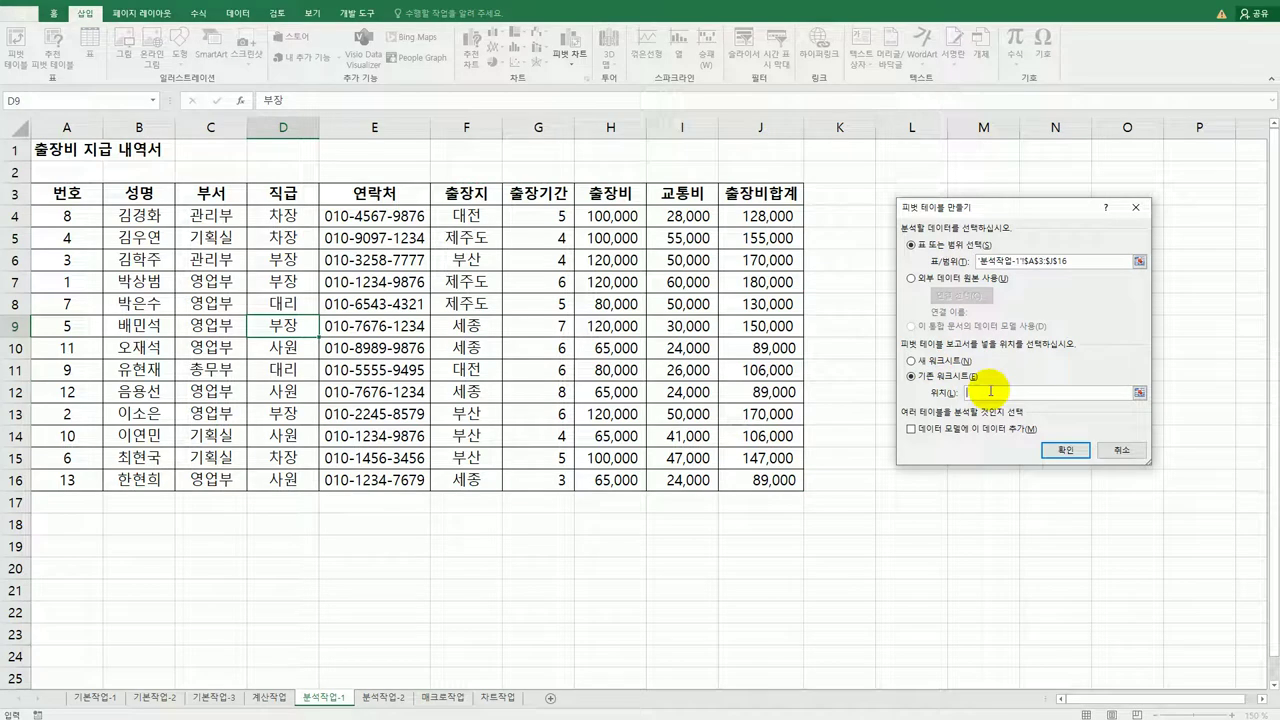
left_click(990, 391)
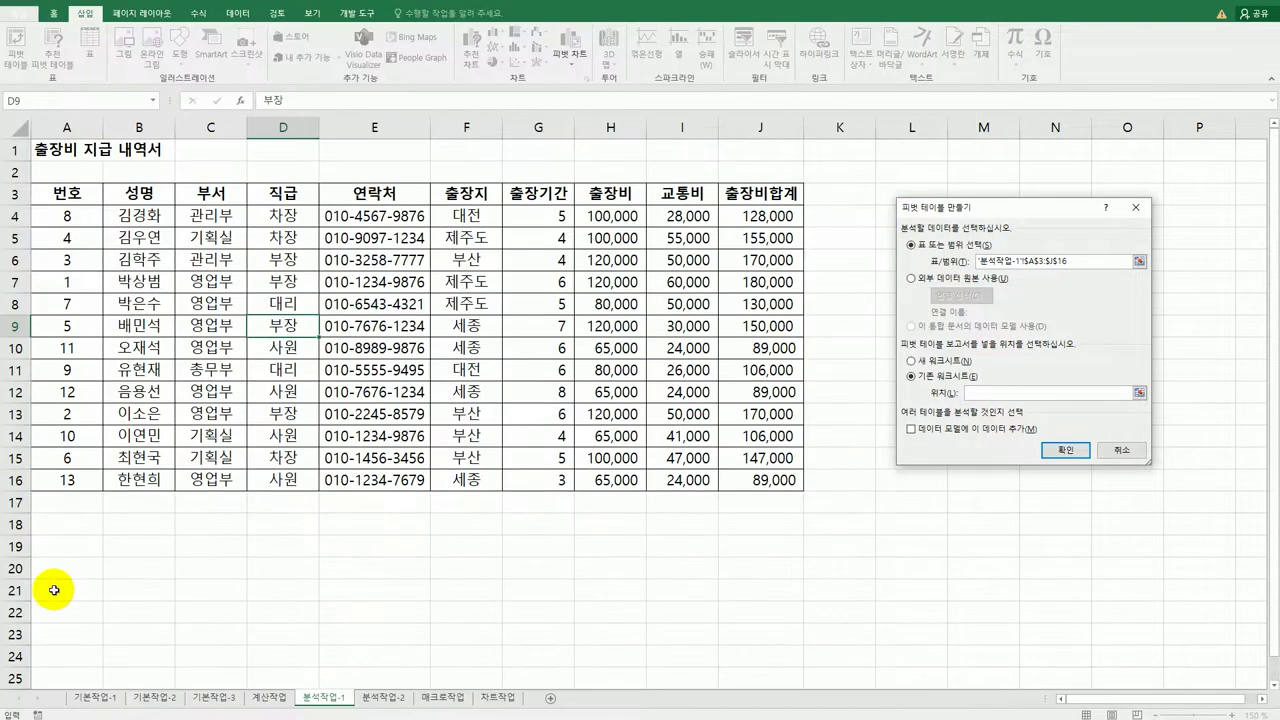
left_click(62, 590)
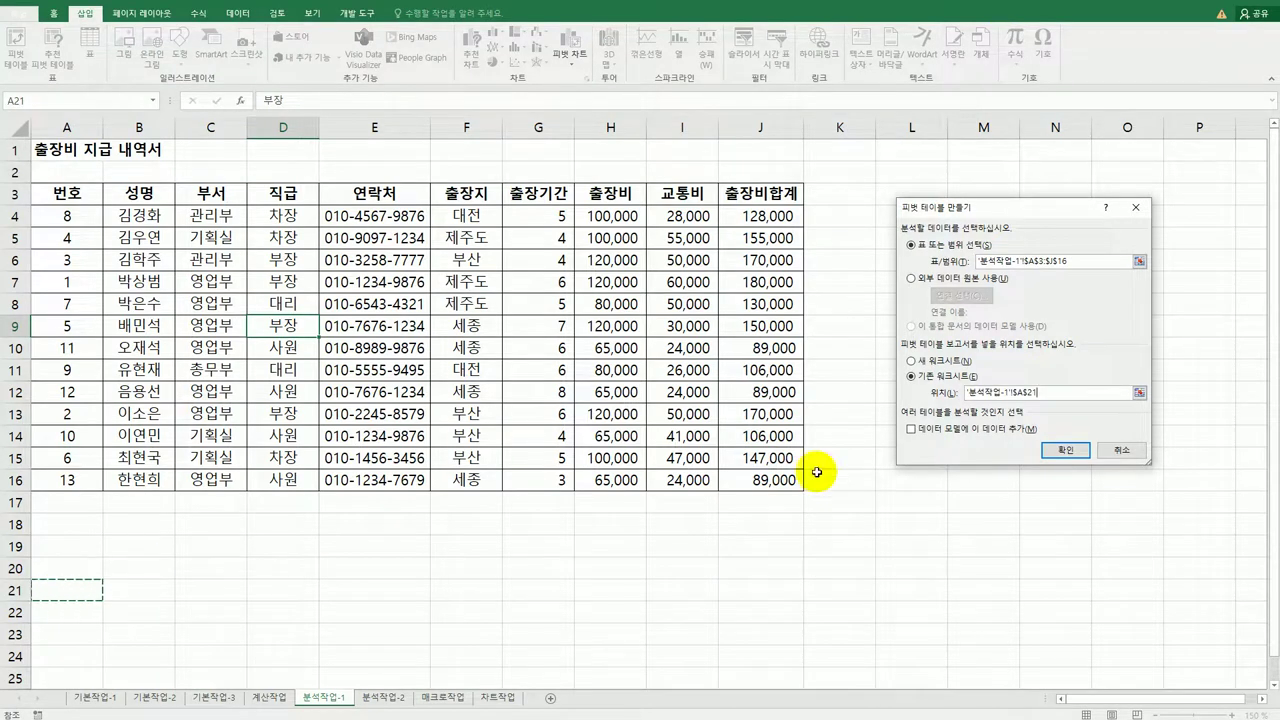
left_click(1060, 450)
- Lay out the pivot table with 부서 as rows, 출장지 as columns, and 출장기간 and 출장비합계 as values
scroll(721, 541, "down", 4)
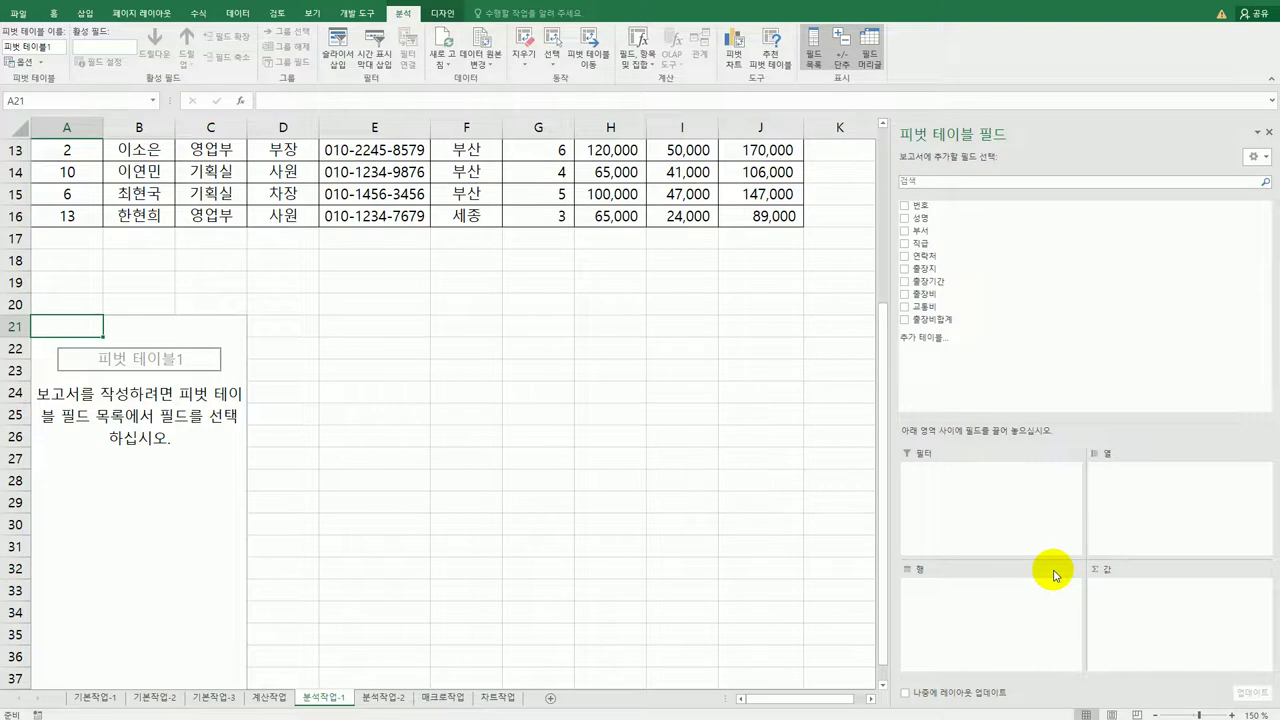
left_click(1268, 132)
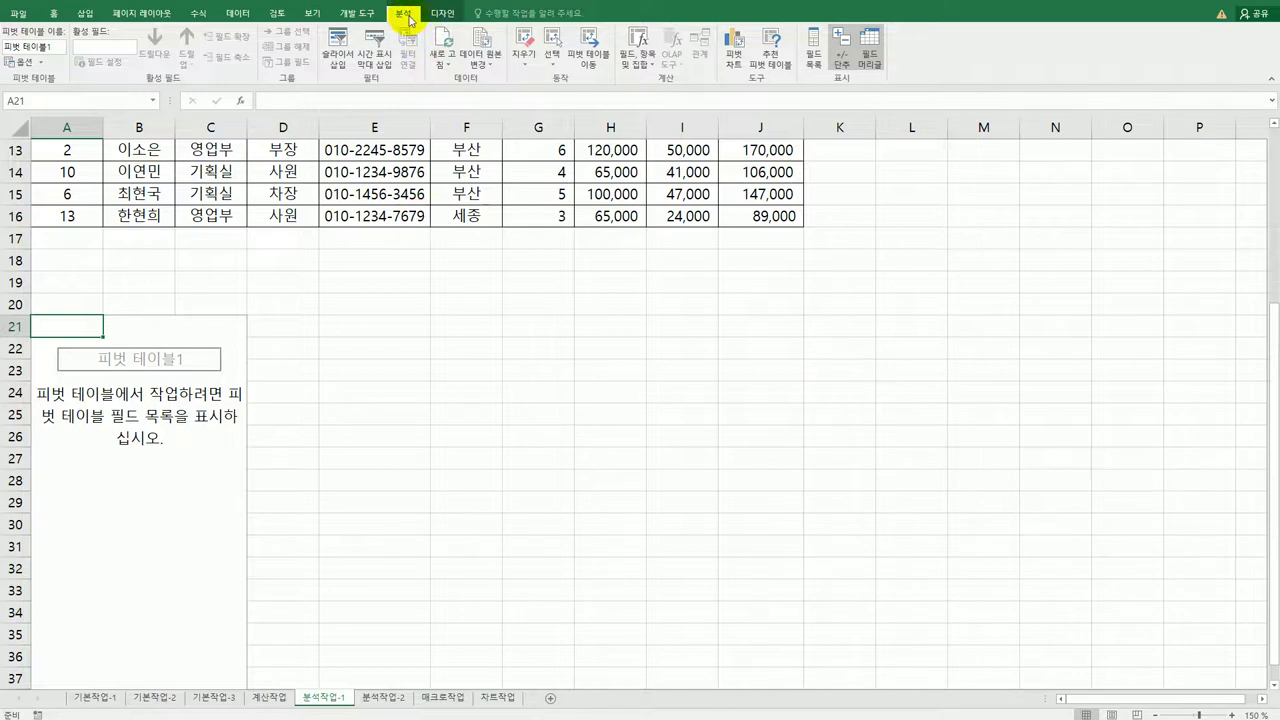
left_click(813, 50)
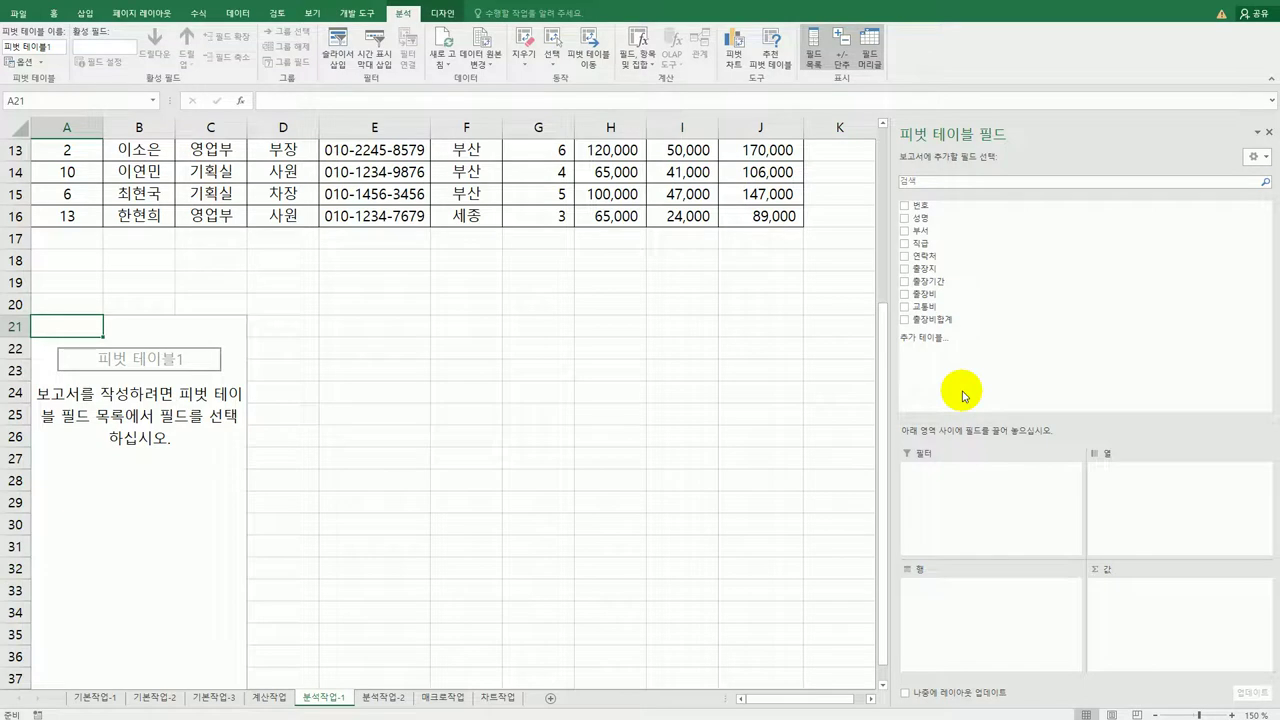
left_click_drag(940, 237, 941, 593)
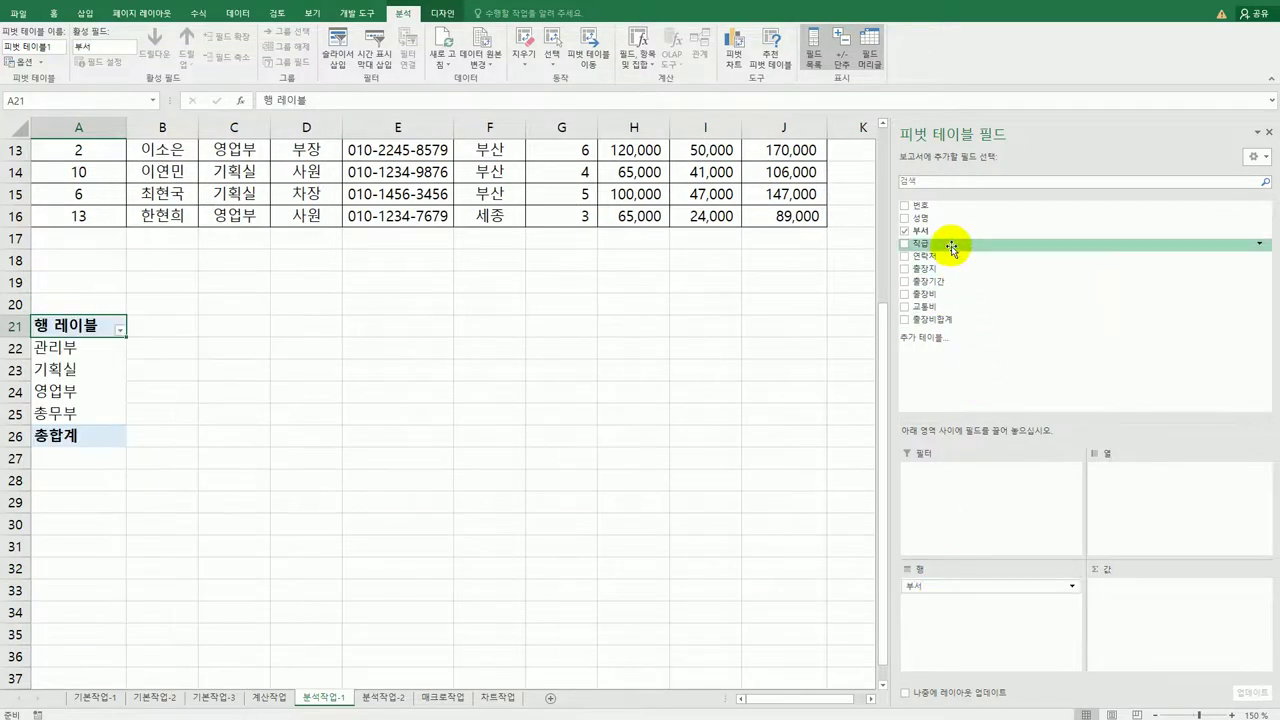
left_click_drag(946, 277, 1108, 480)
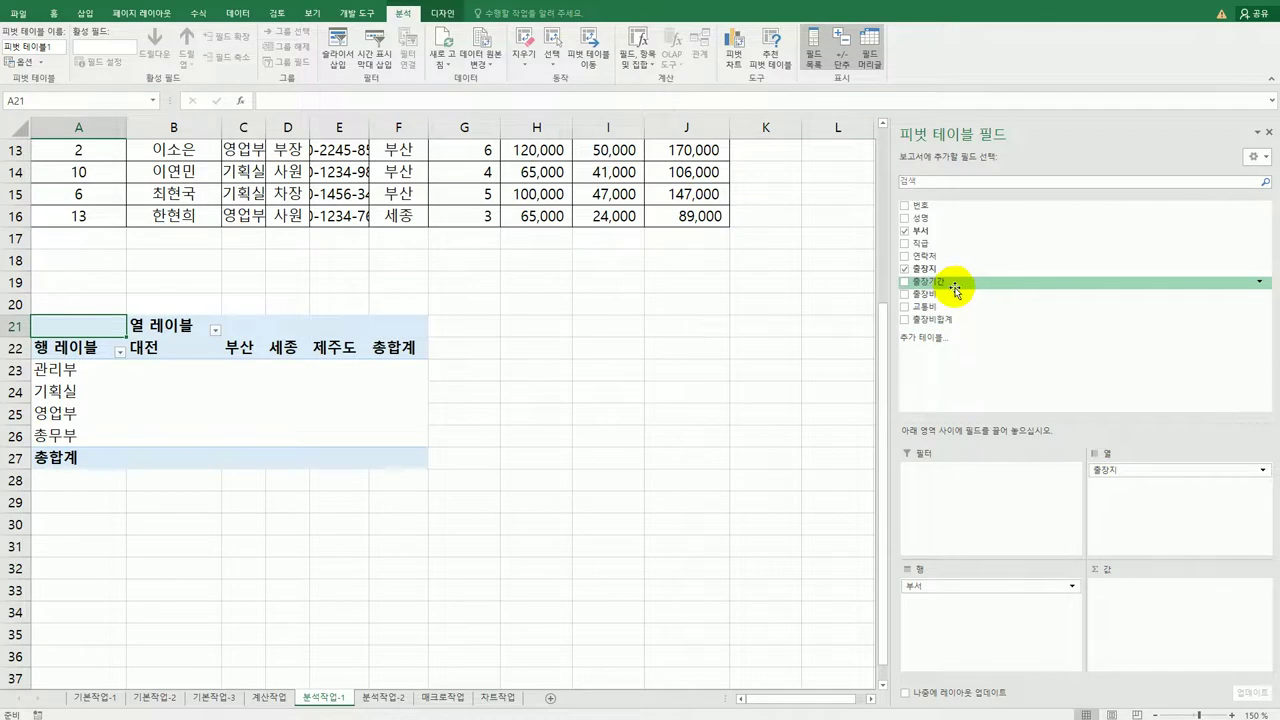
left_click_drag(955, 289, 1137, 605)
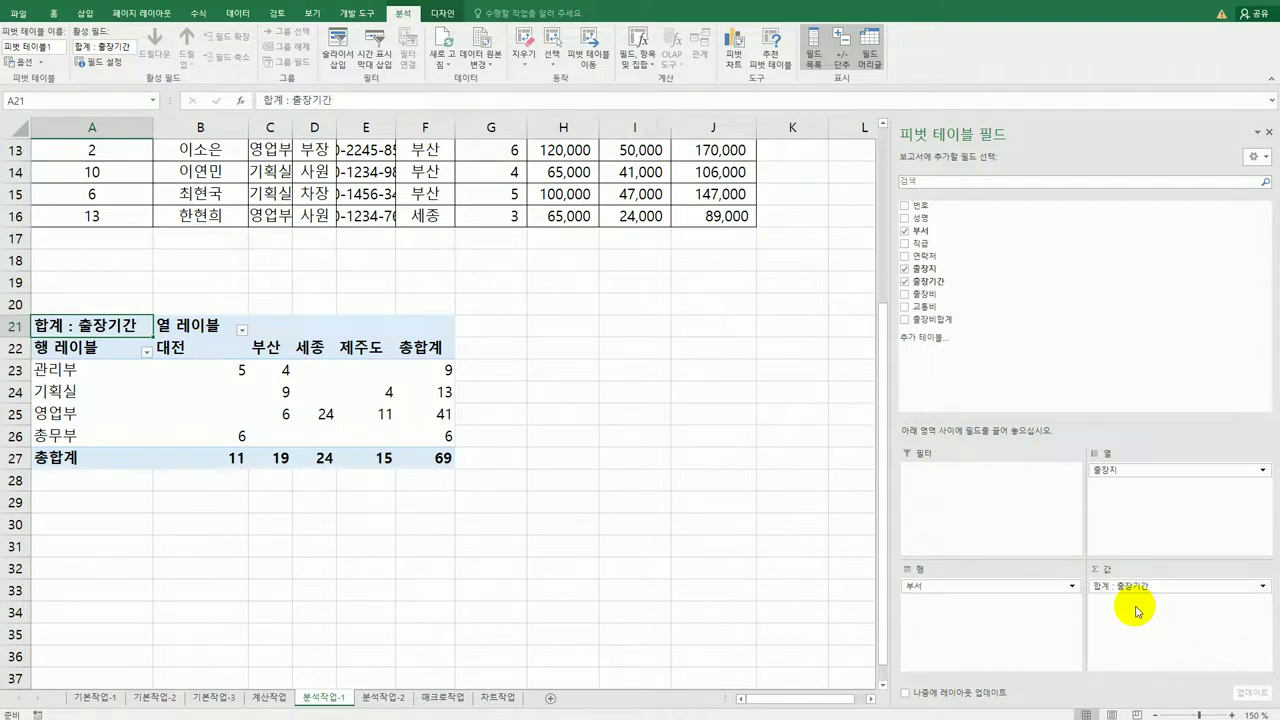
left_click_drag(938, 325, 1137, 629)
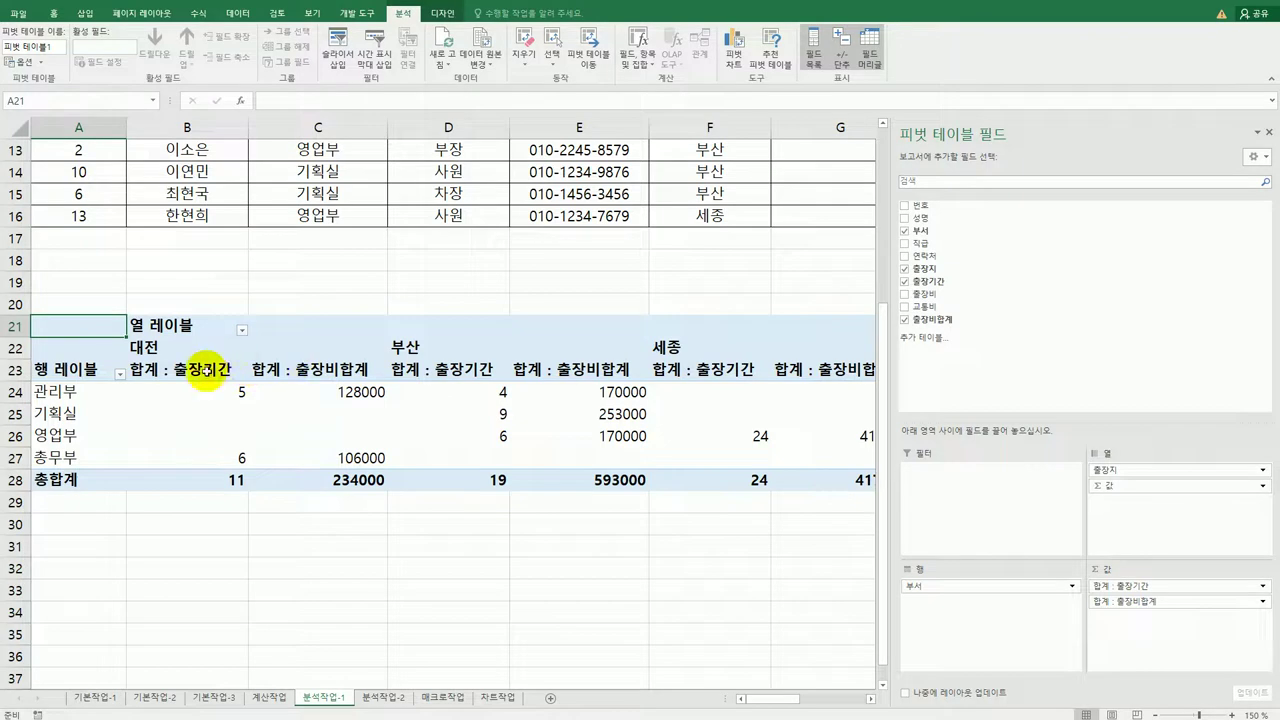
- Summarize the 출장비합계 value field by 평균 and move the Σ 값 field to the row area
left_click(316, 372)
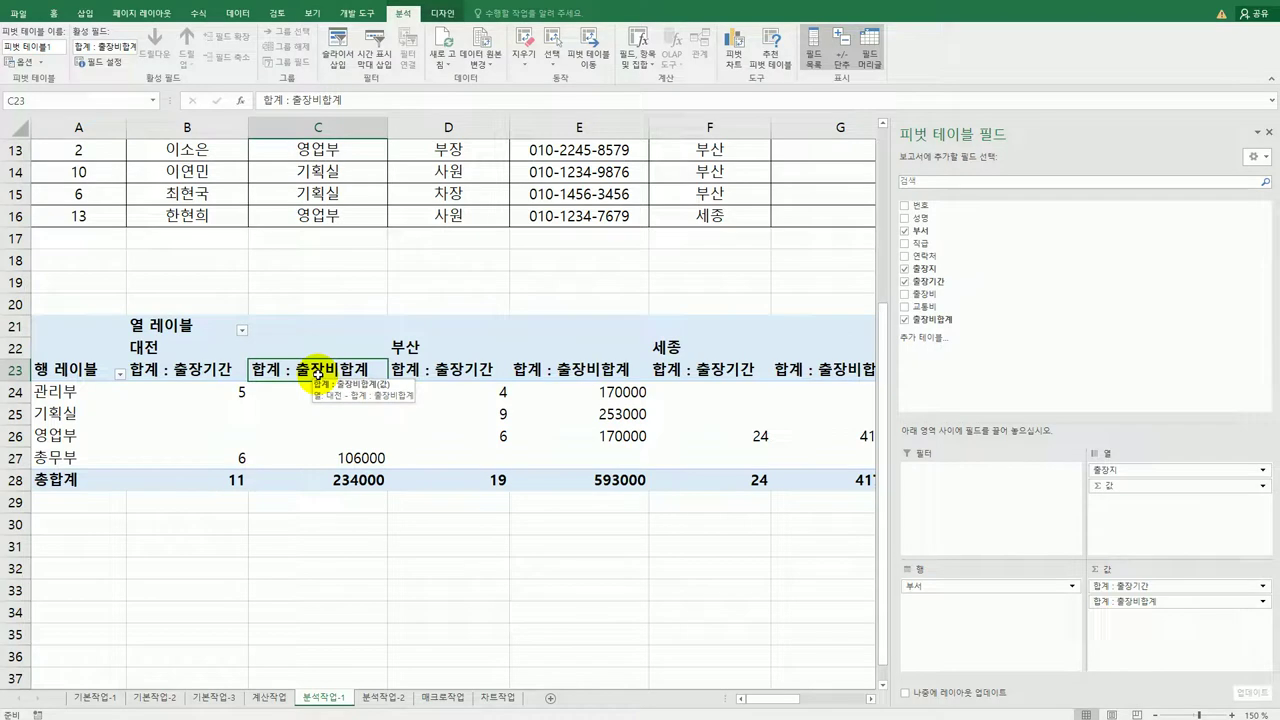
right_click(316, 372)
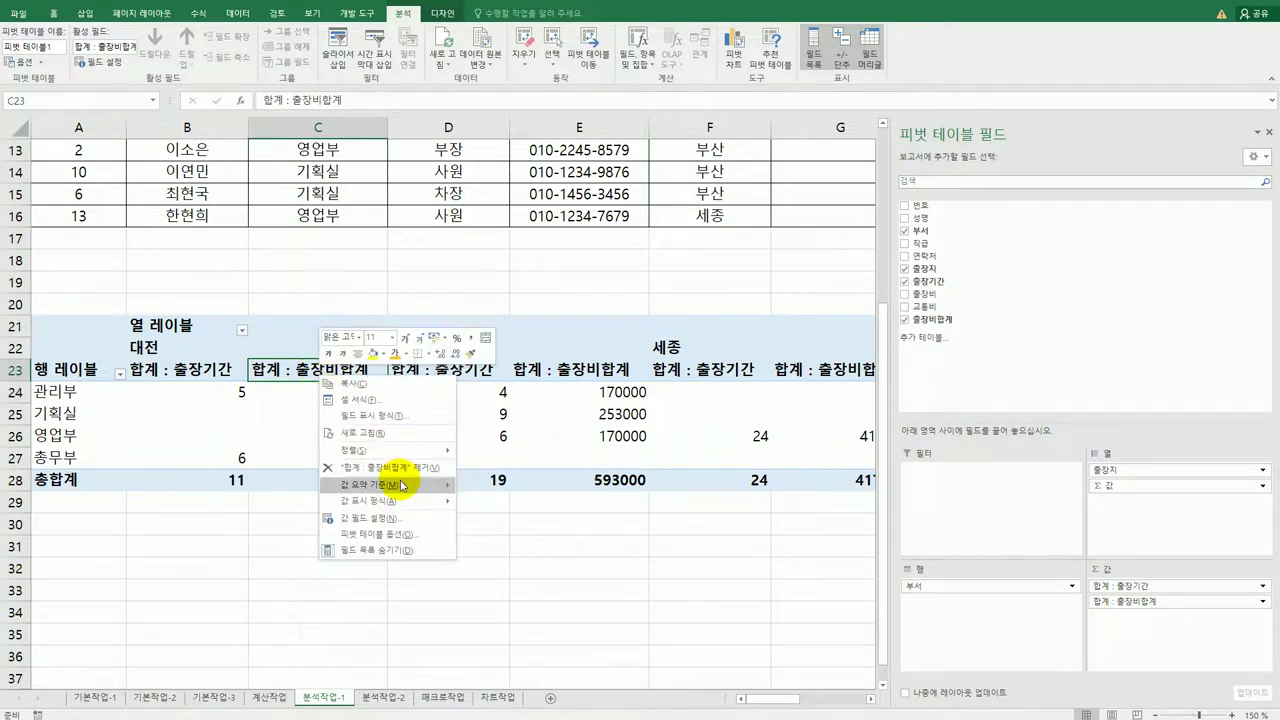
mouse_move(401, 486)
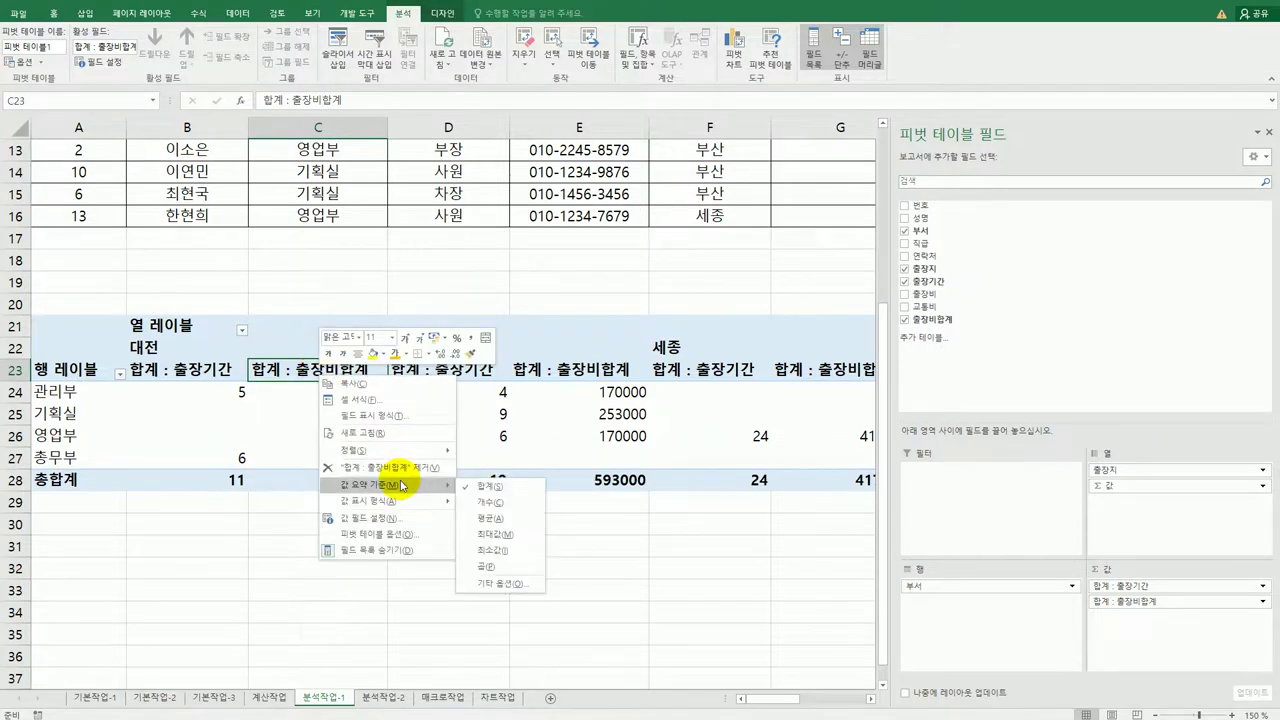
left_click(528, 518)
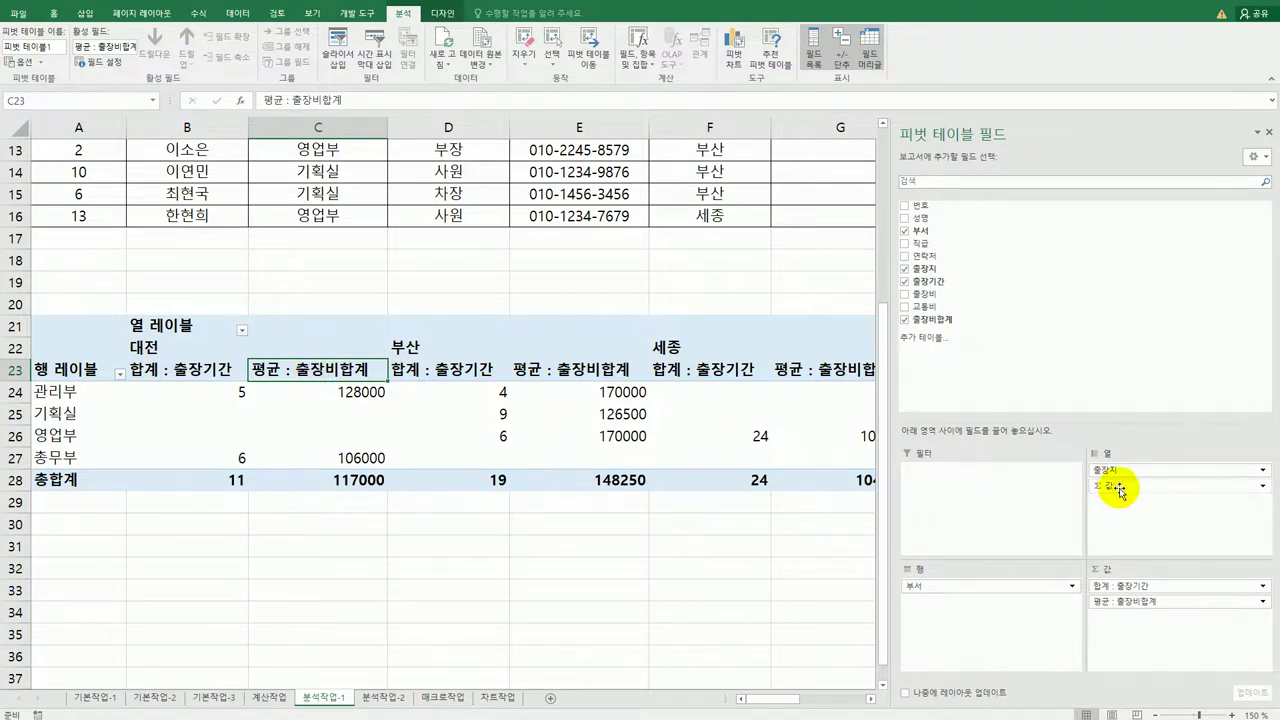
left_click_drag(1108, 484, 985, 648)
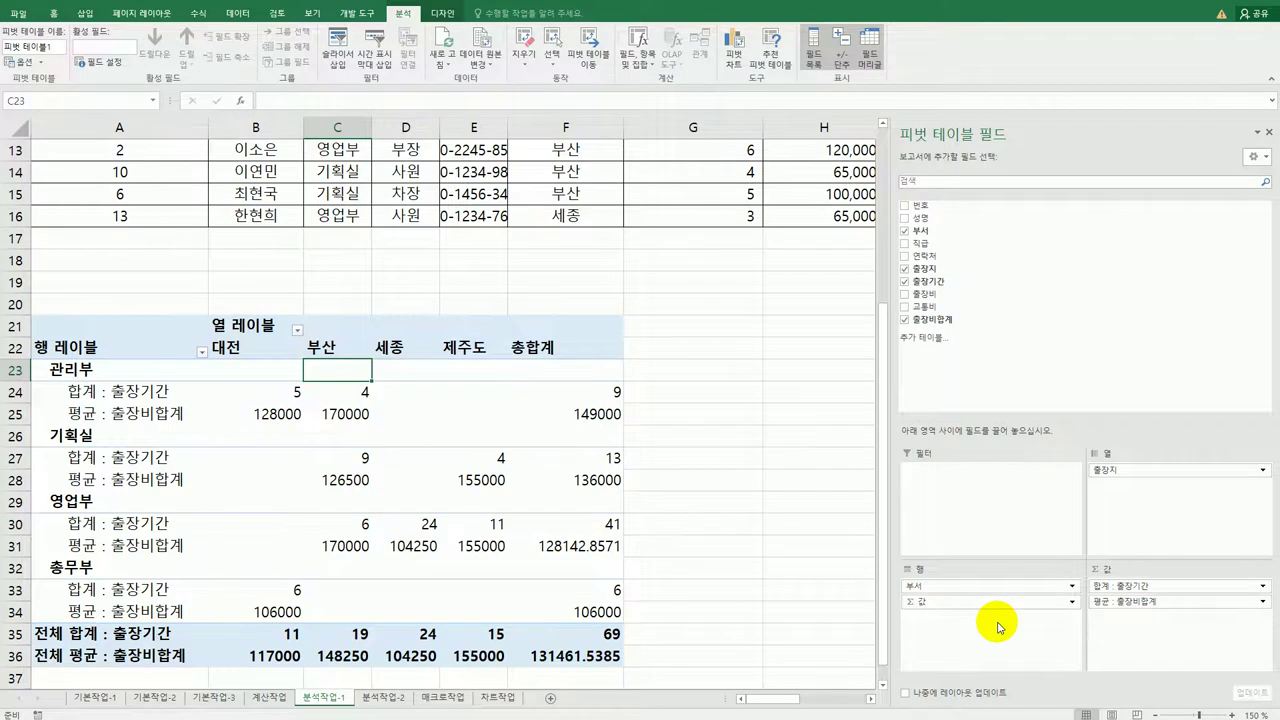
- Set the pivot table's grand totals to show for columns only (열의 총합계만 설정)
left_click(446, 16)
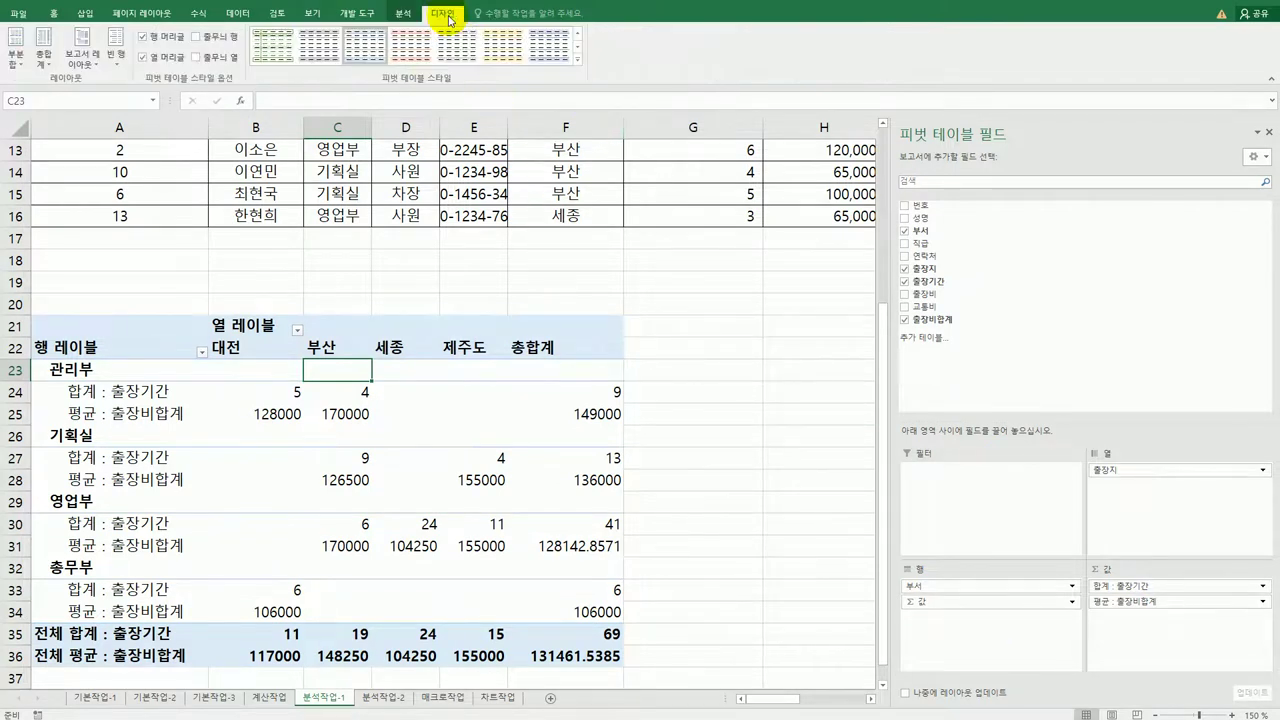
left_click(40, 56)
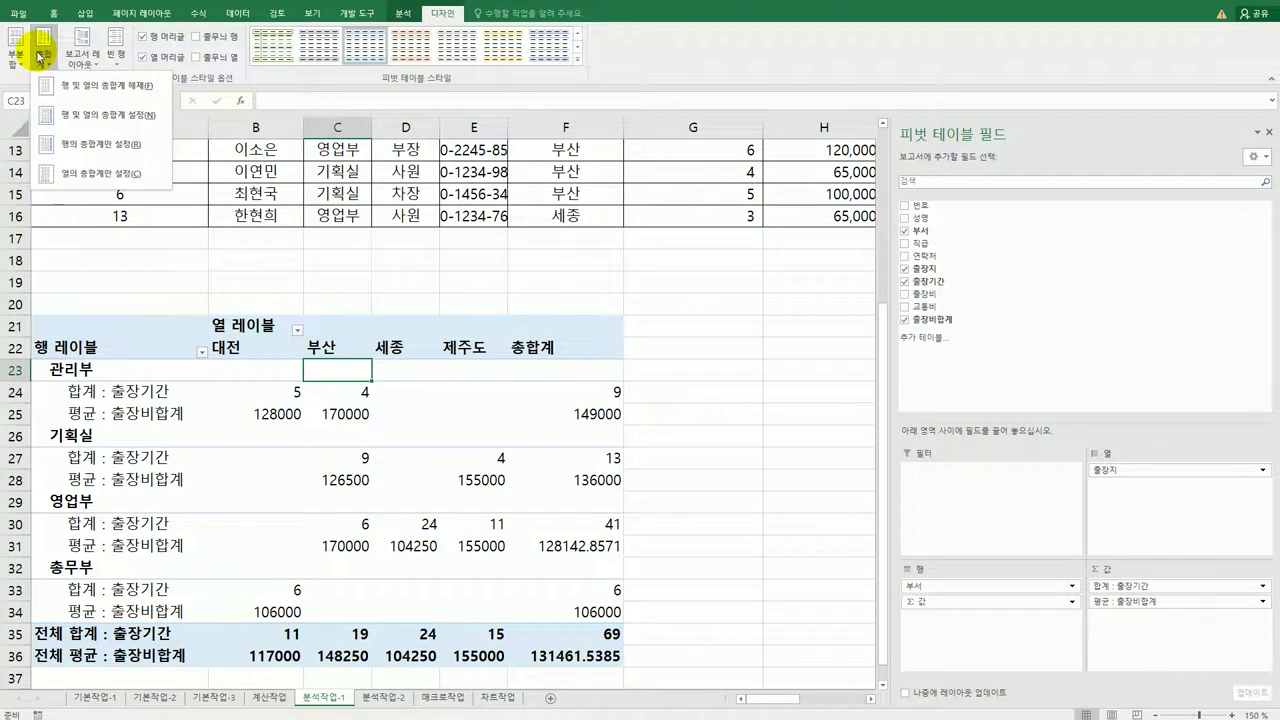
left_click(82, 178)
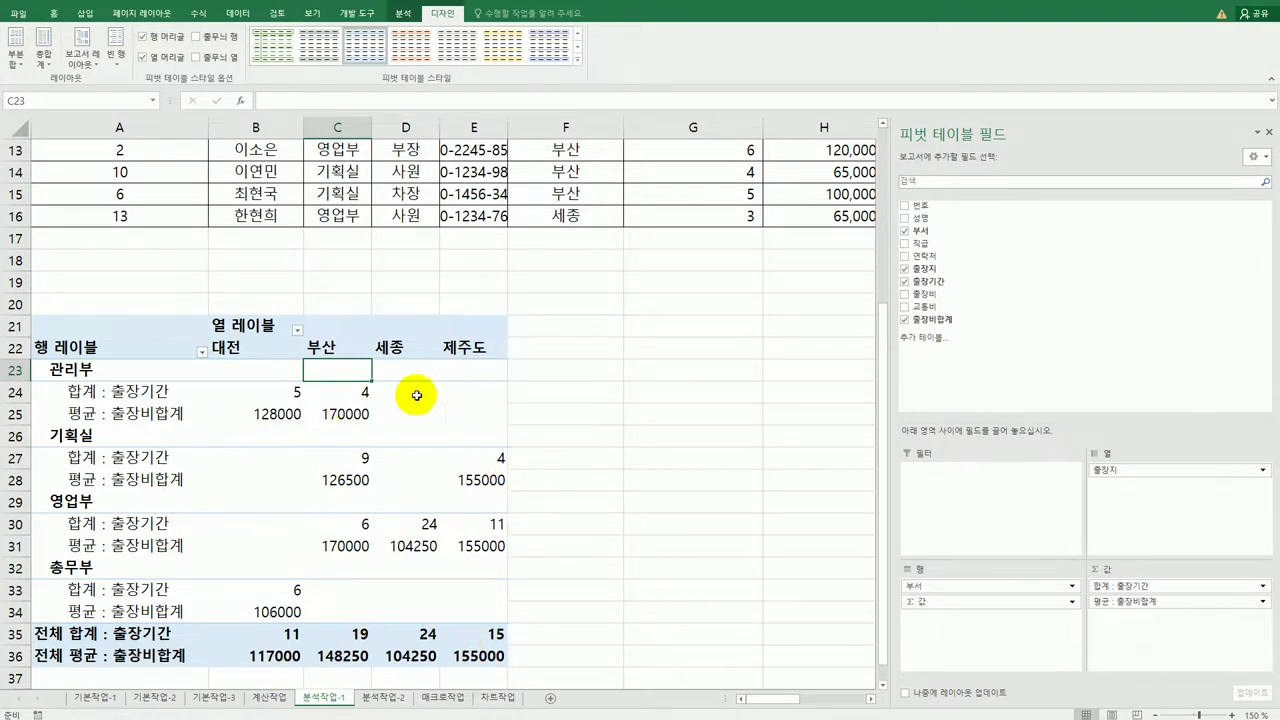
- Format the 평균 : 출장비합계 value field as 숫자 with 0 decimal places and the thousands separator
scroll(600, 474, "down", 1)
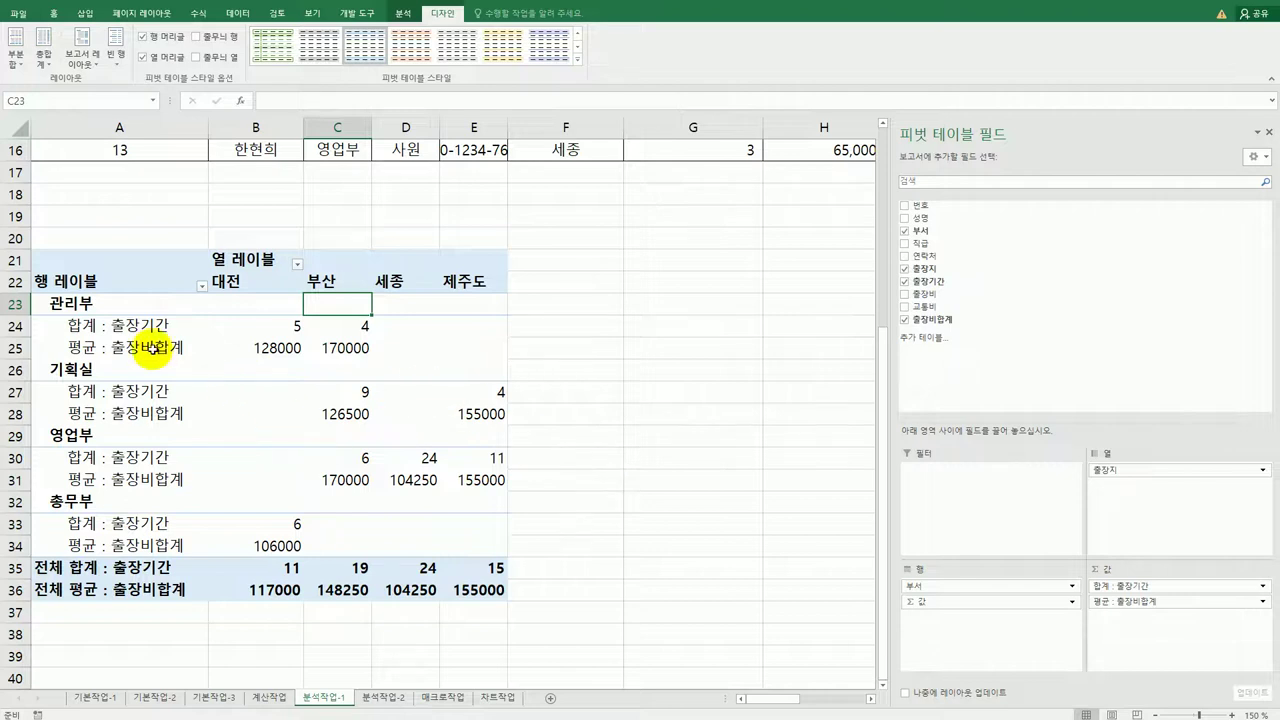
left_click(151, 348)
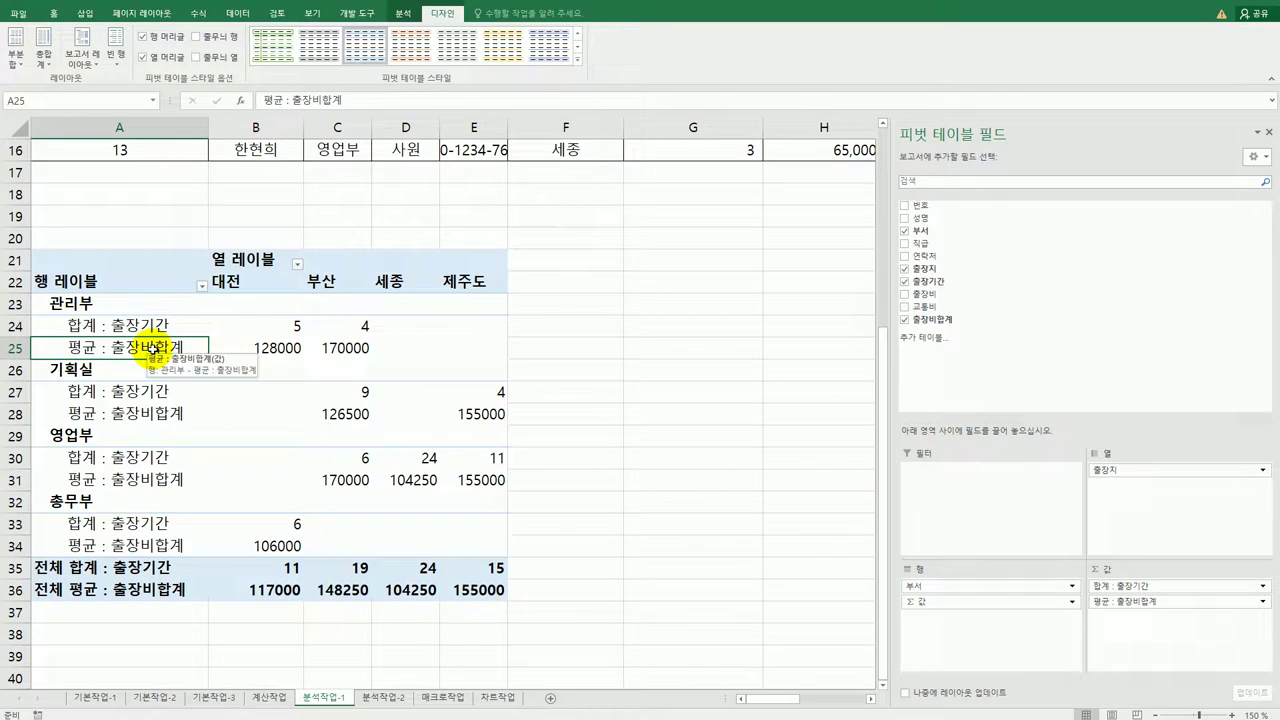
double_click(151, 348)
left_click_drag(959, 226, 627, 259)
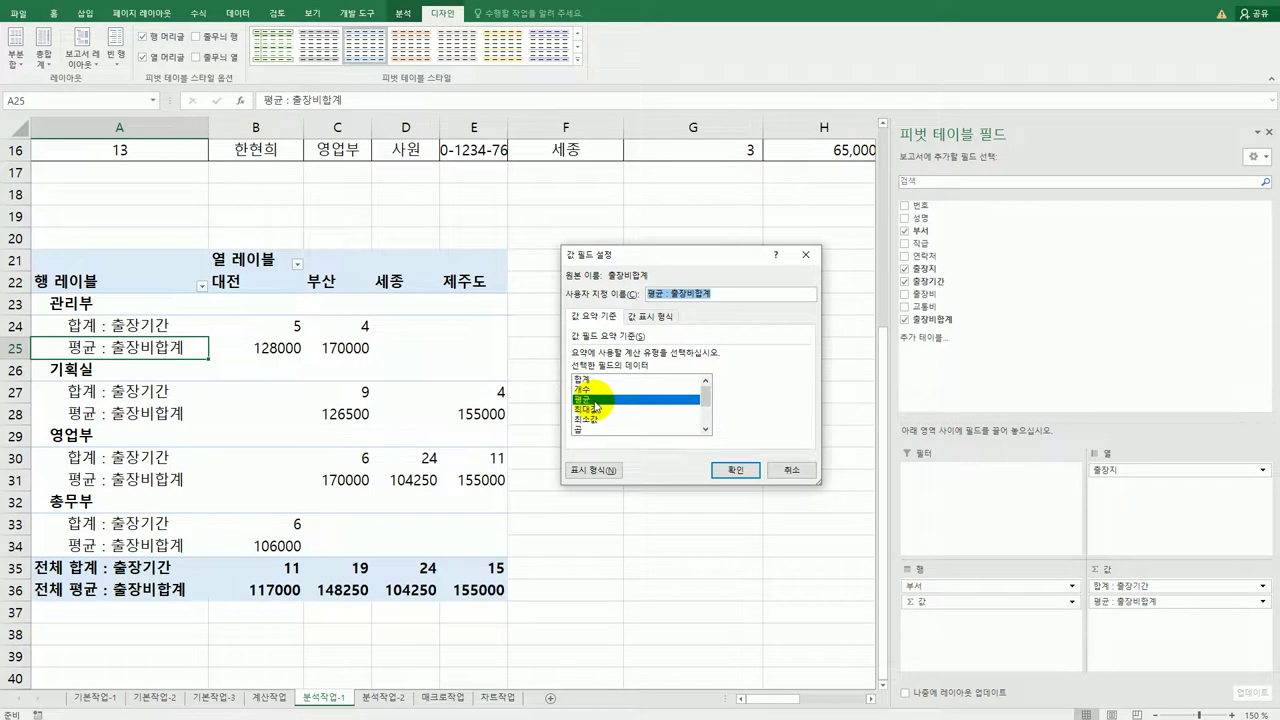
left_click(600, 482)
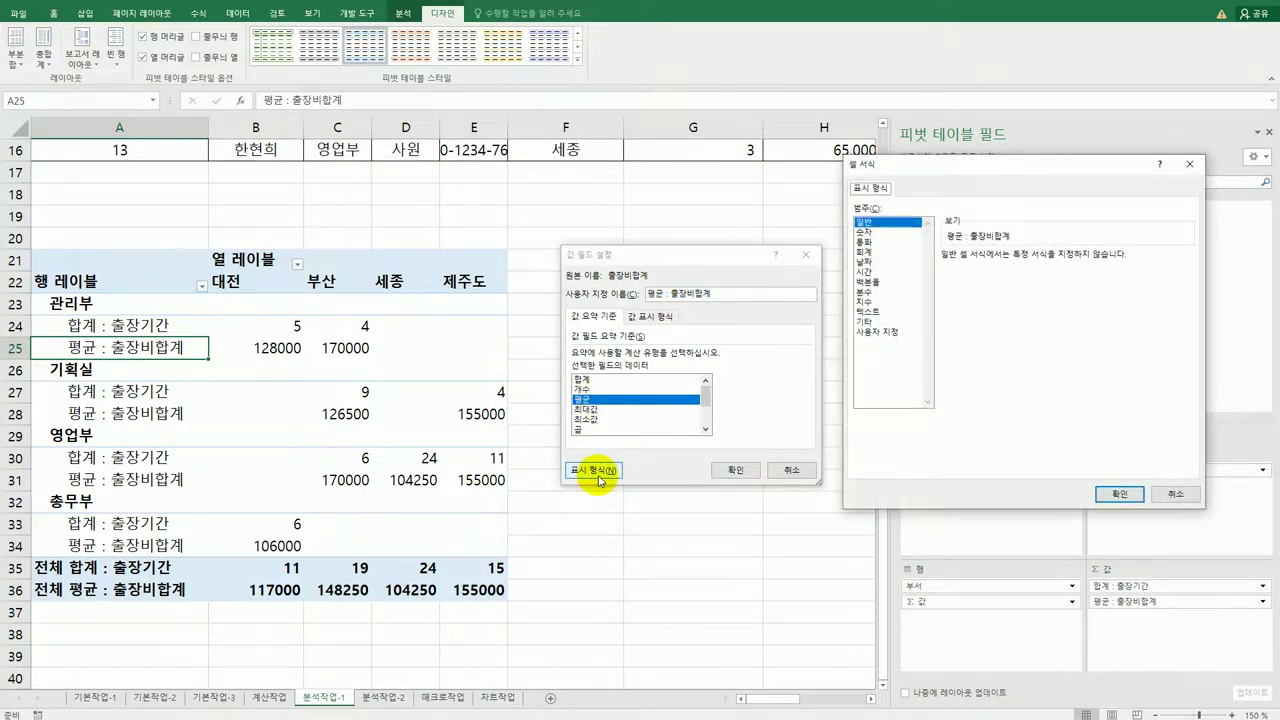
left_click(866, 232)
left_click(945, 276)
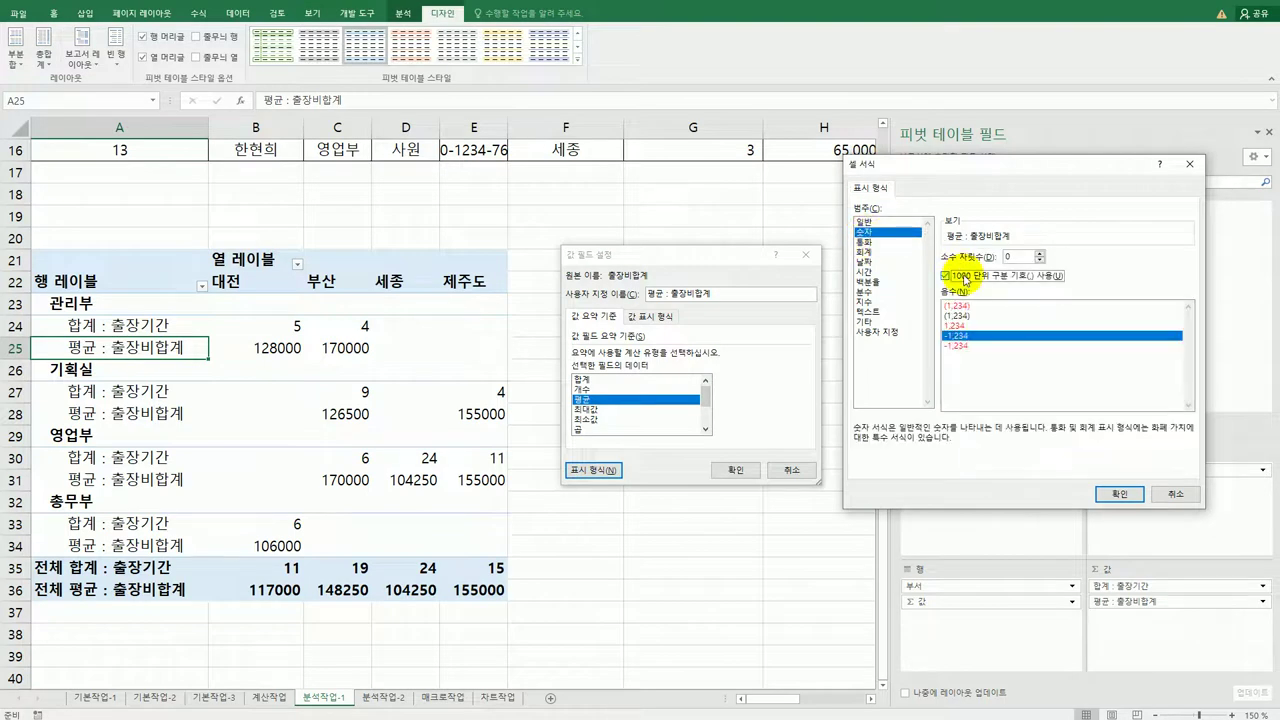
left_click(1119, 494)
left_click(719, 469)
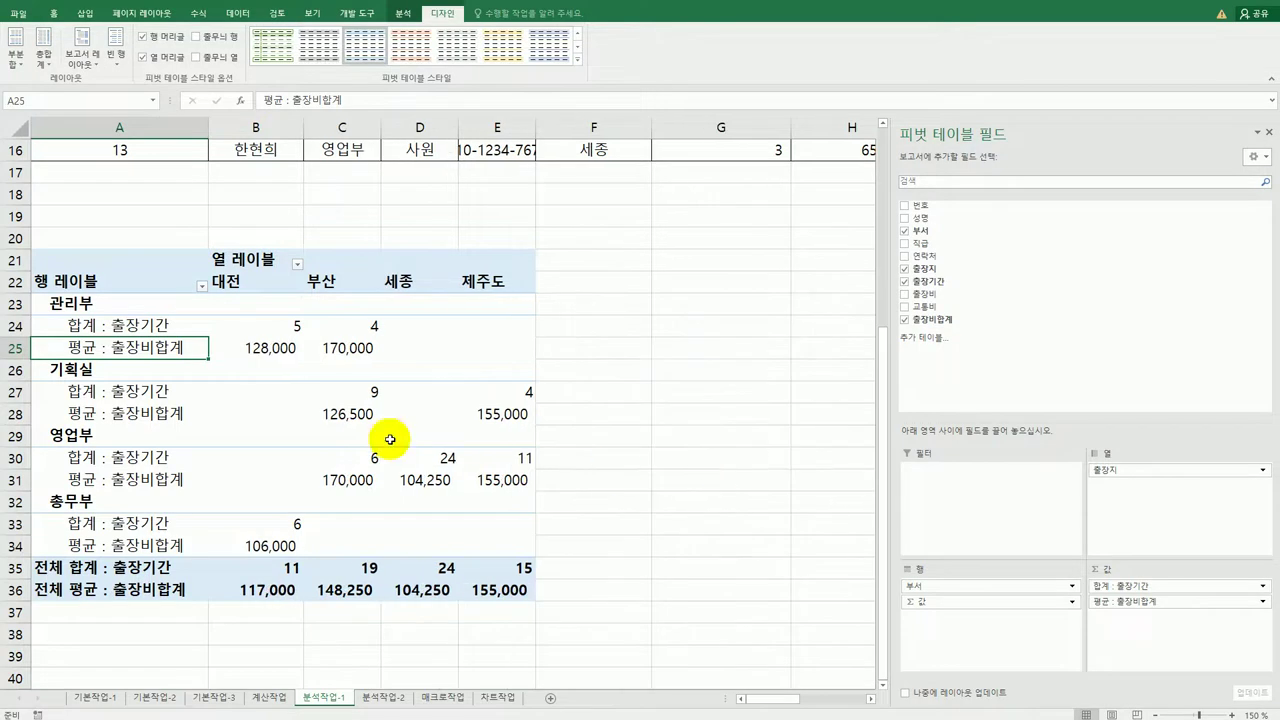
- Give the 합계 : 출장기간 value field the custom number format G/표준"일"
left_click(150, 326)
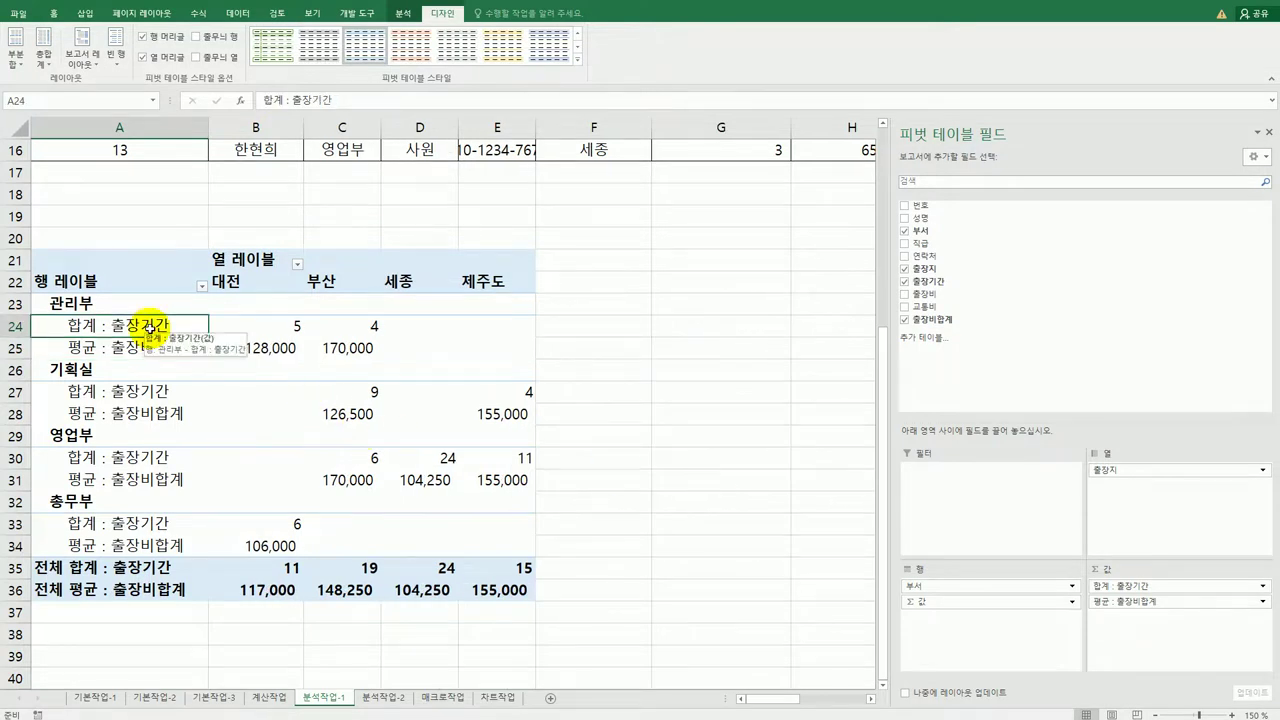
double_click(150, 326)
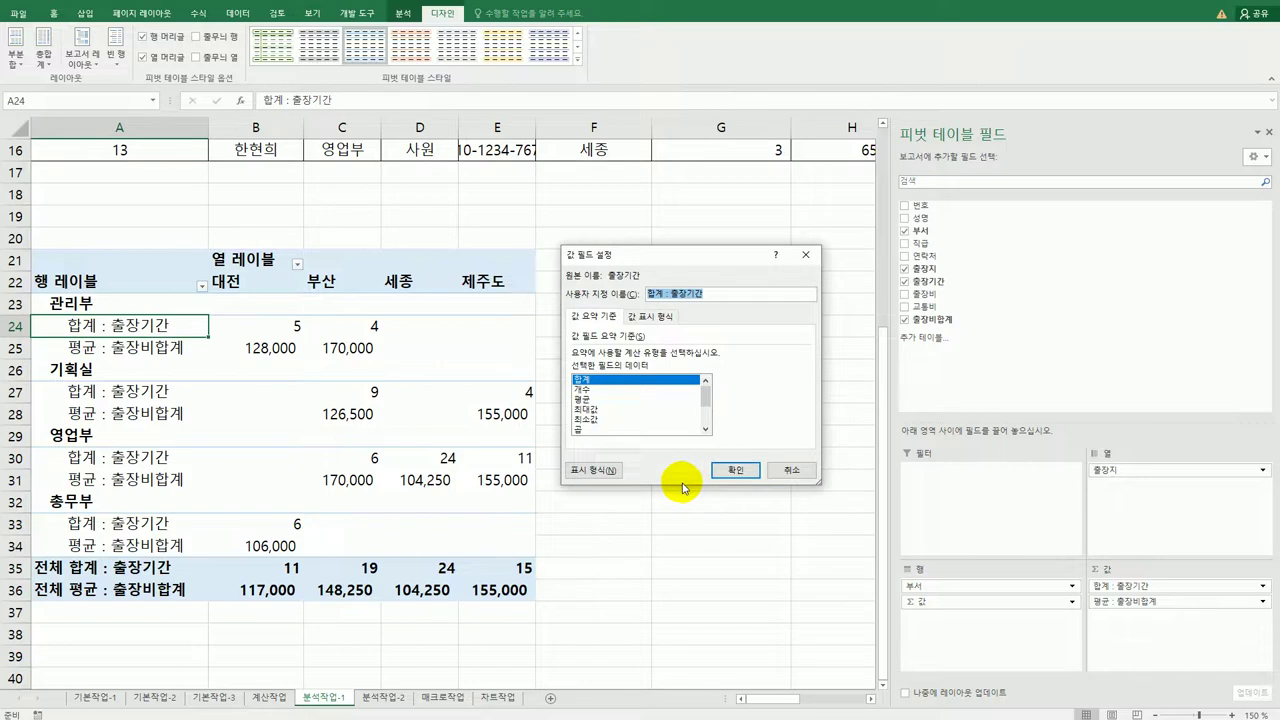
left_click(593, 470)
left_click_drag(694, 181, 950, 212)
left_click(795, 370)
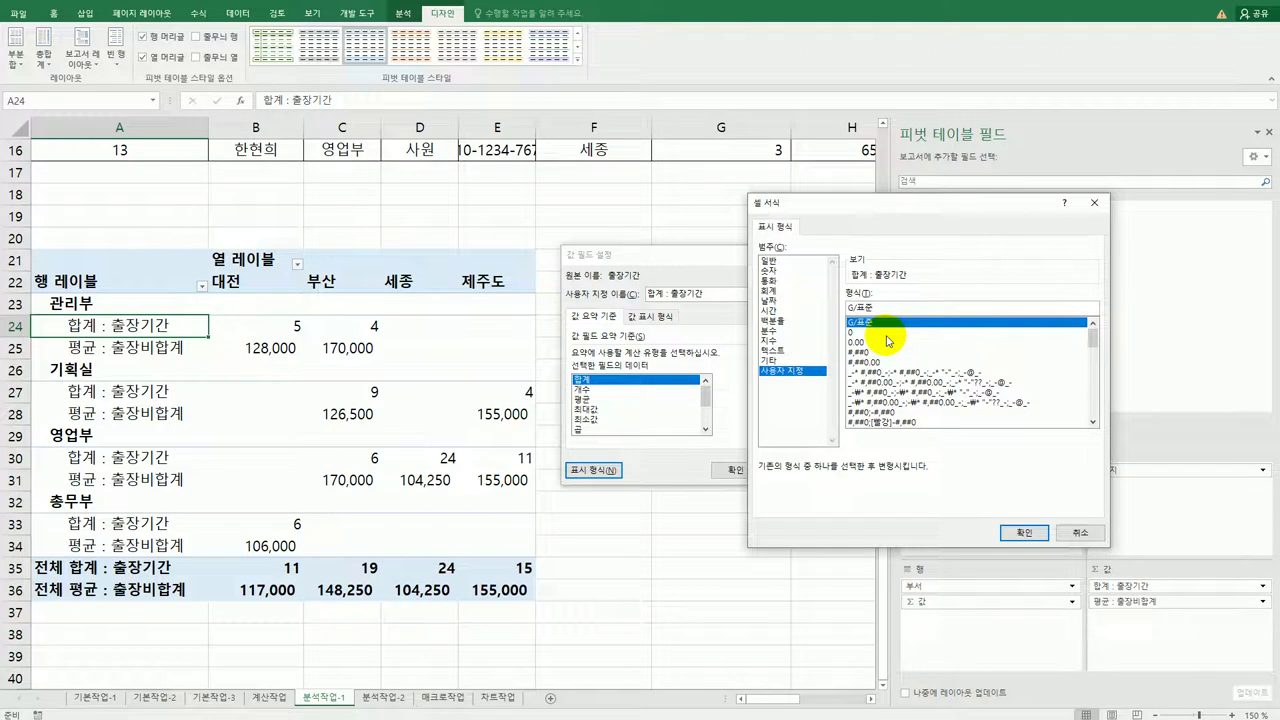
type("\"")
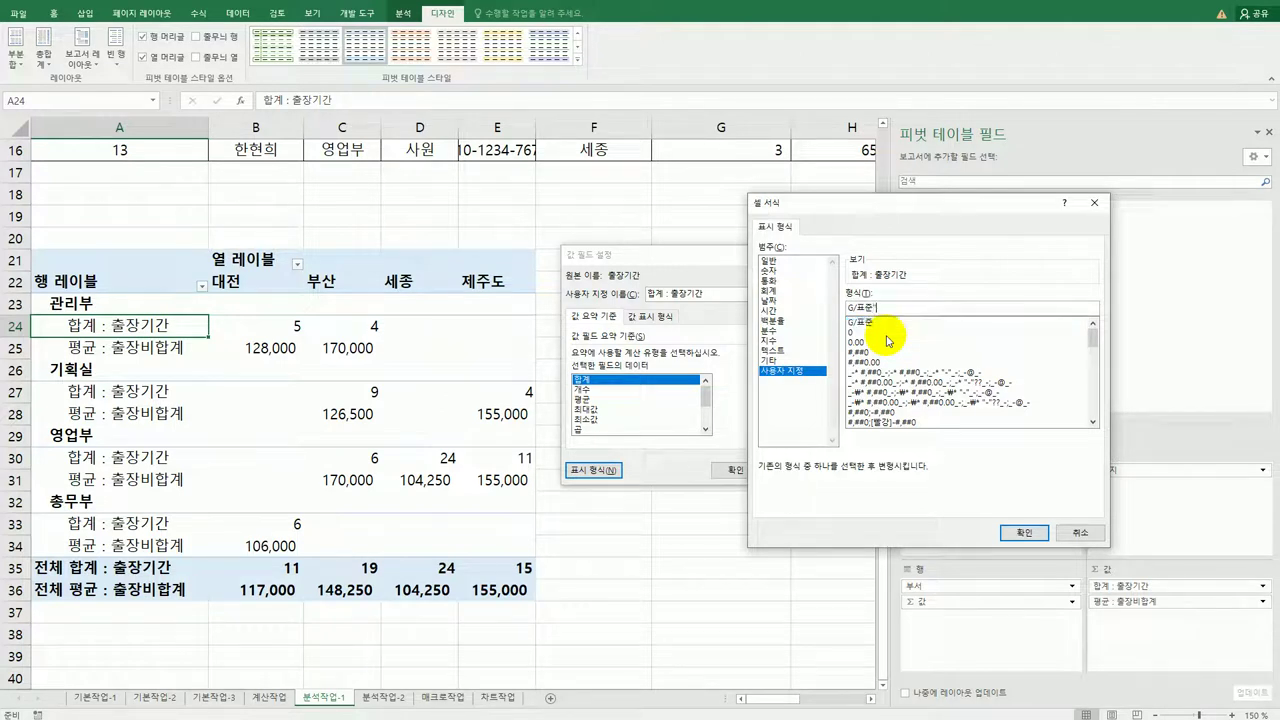
type("일")
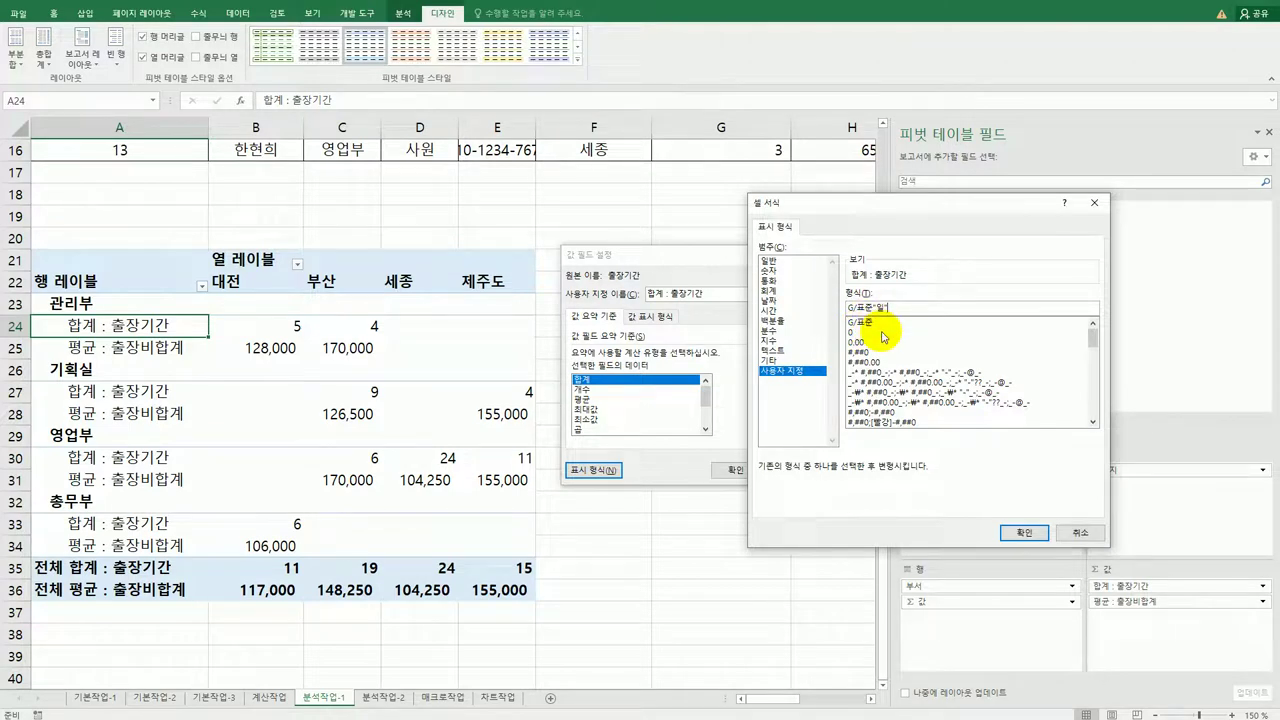
left_click(1024, 532)
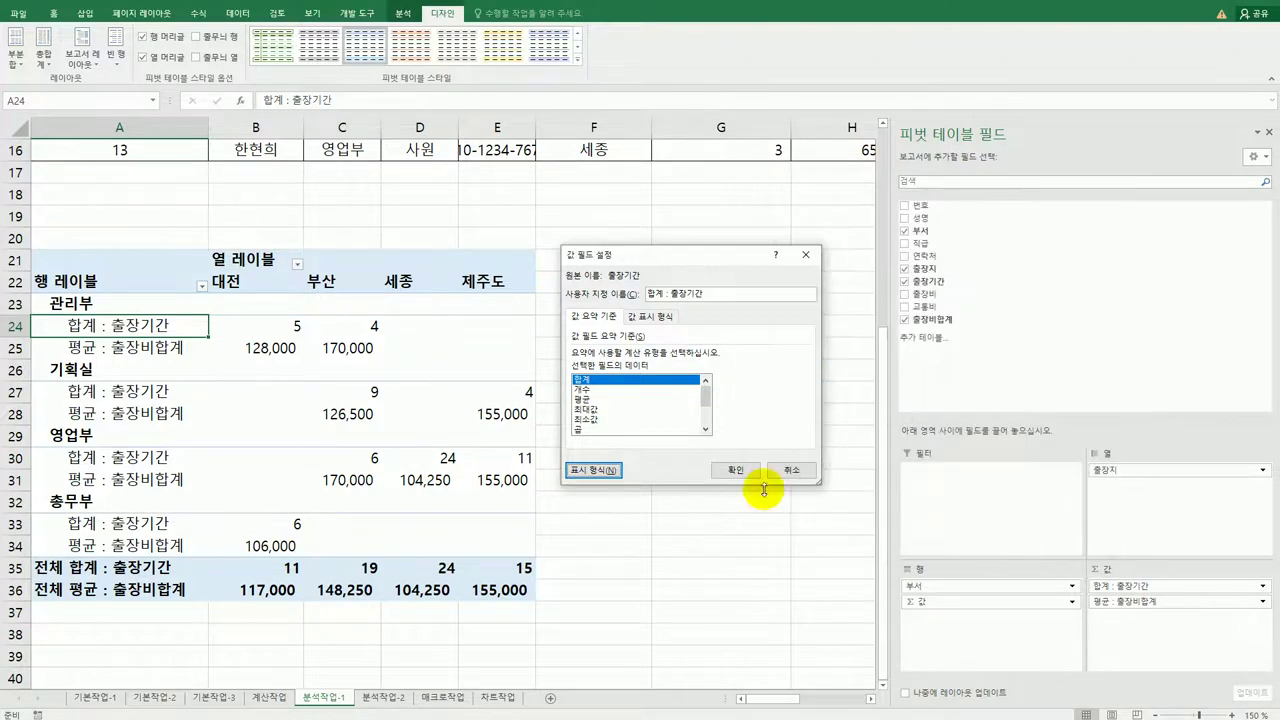
left_click(735, 470)
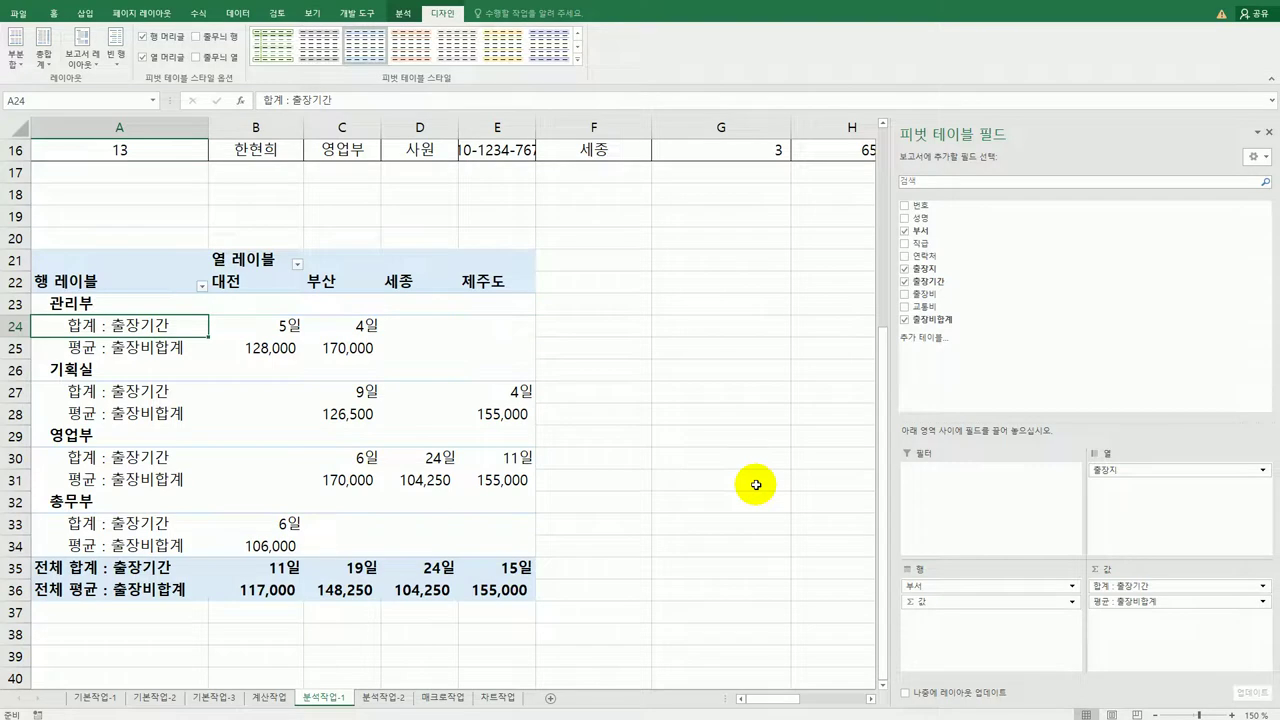
- Set the pivot table options to merge and center cells with labels and to show * in empty cells
right_click(167, 329)
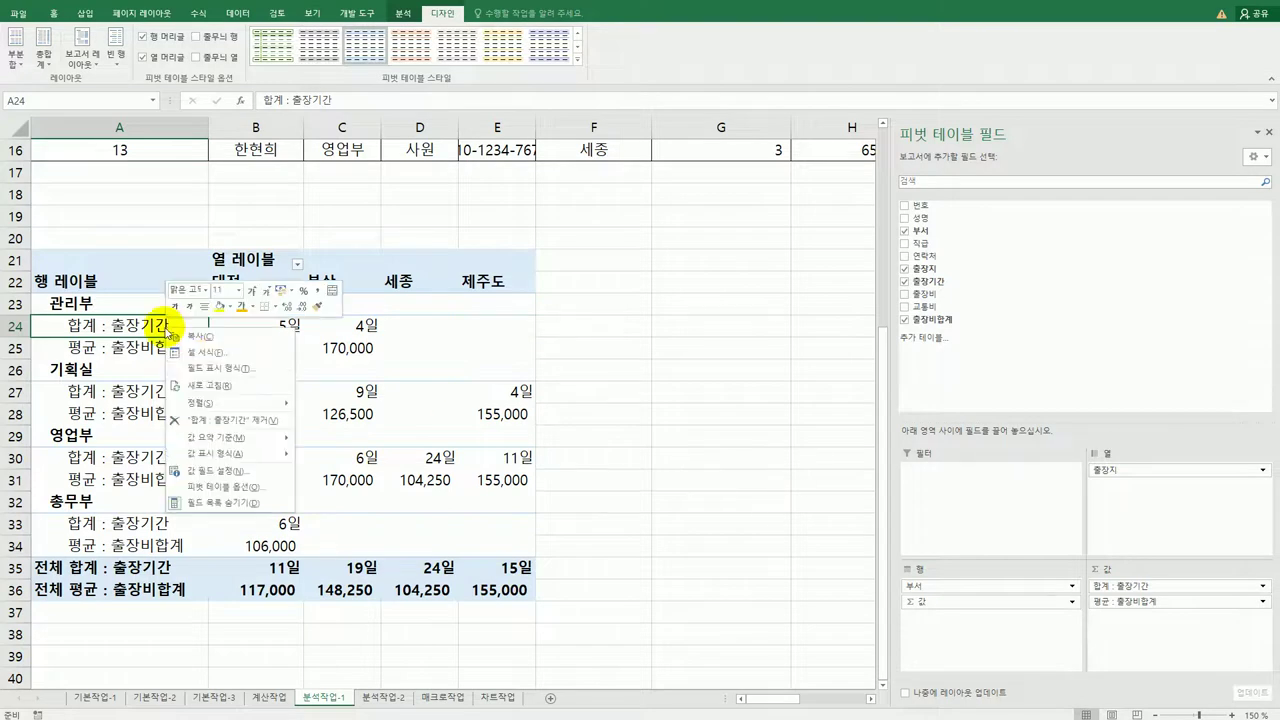
left_click(240, 486)
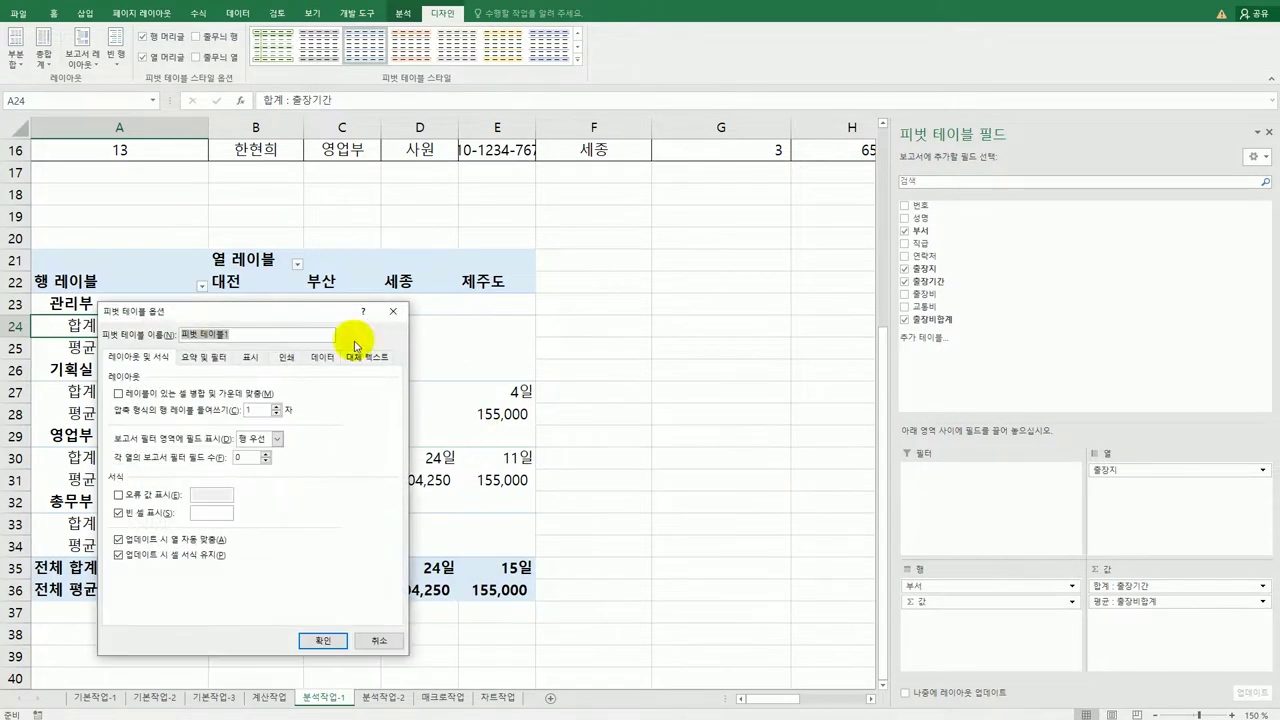
left_click_drag(323, 314, 818, 196)
left_click(713, 274)
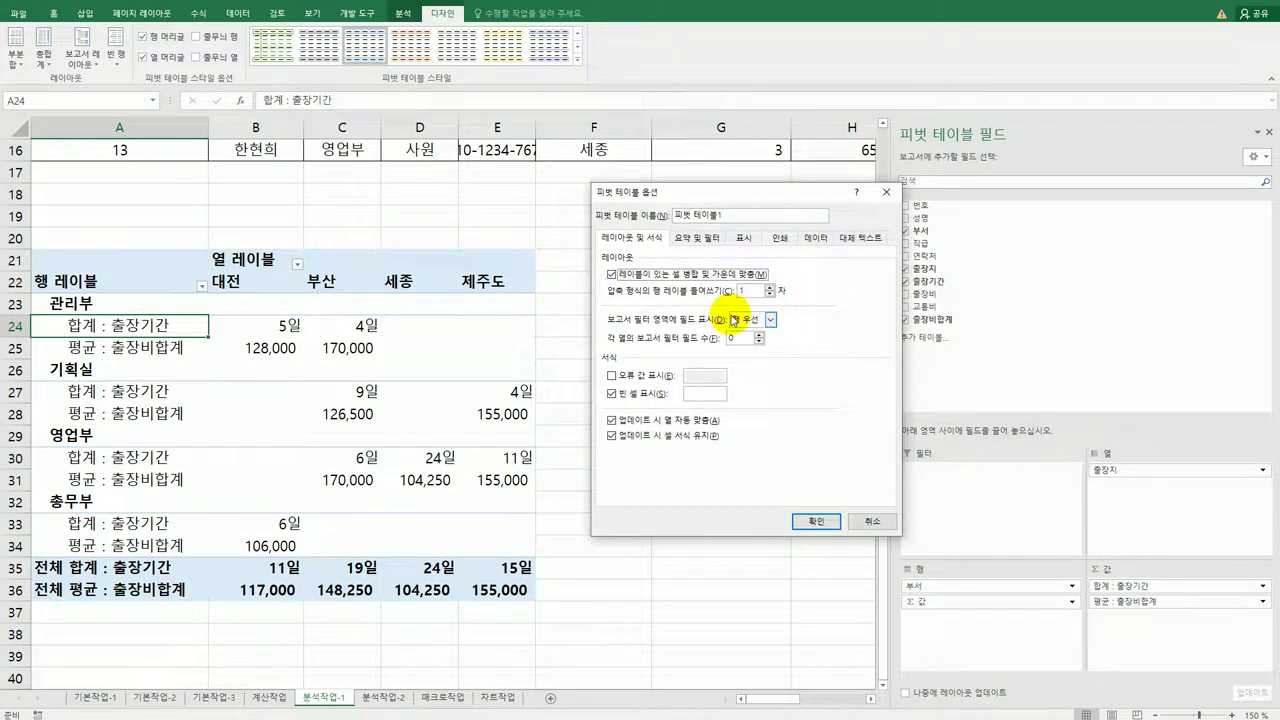
left_click(712, 394)
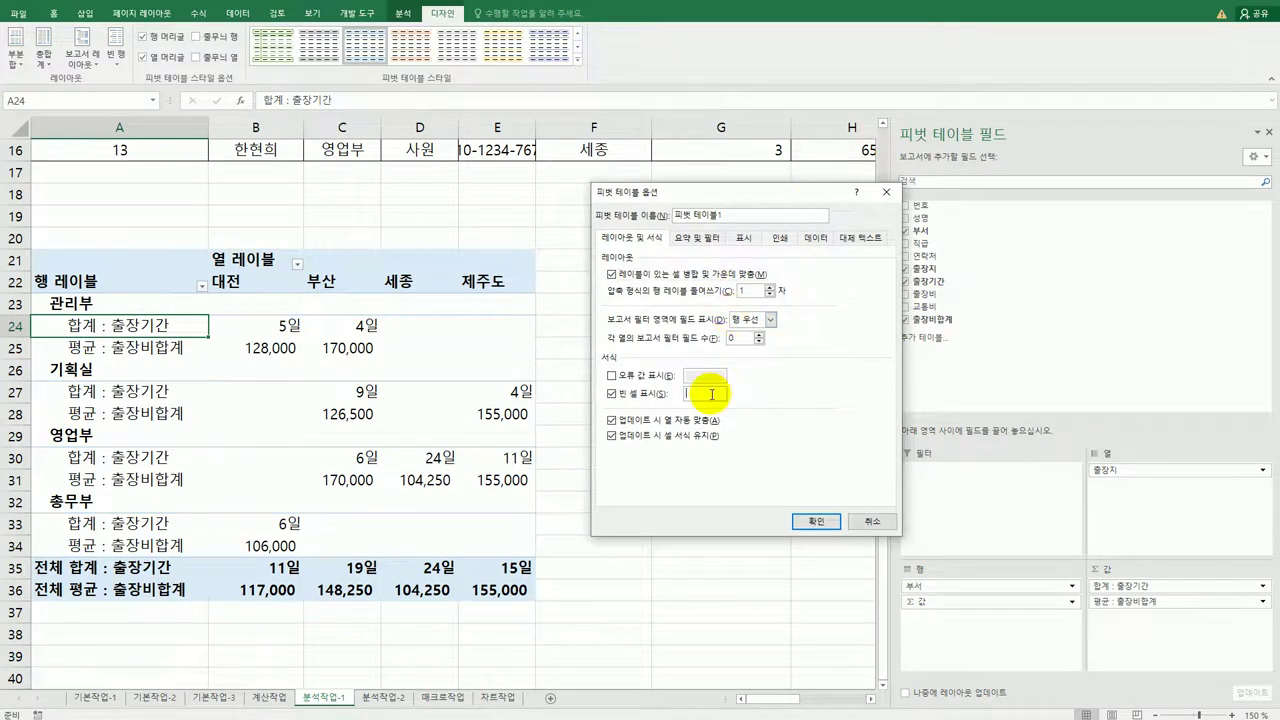
type("*")
left_click(816, 521)
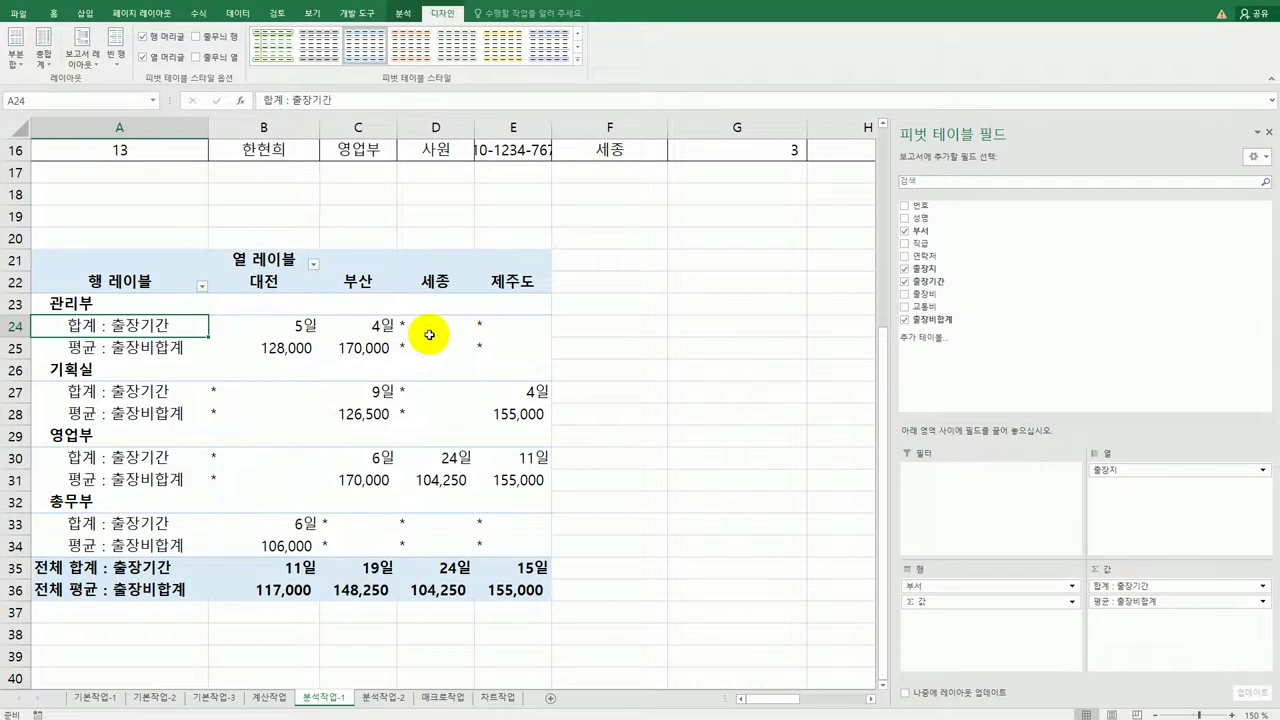
left_click(626, 608)
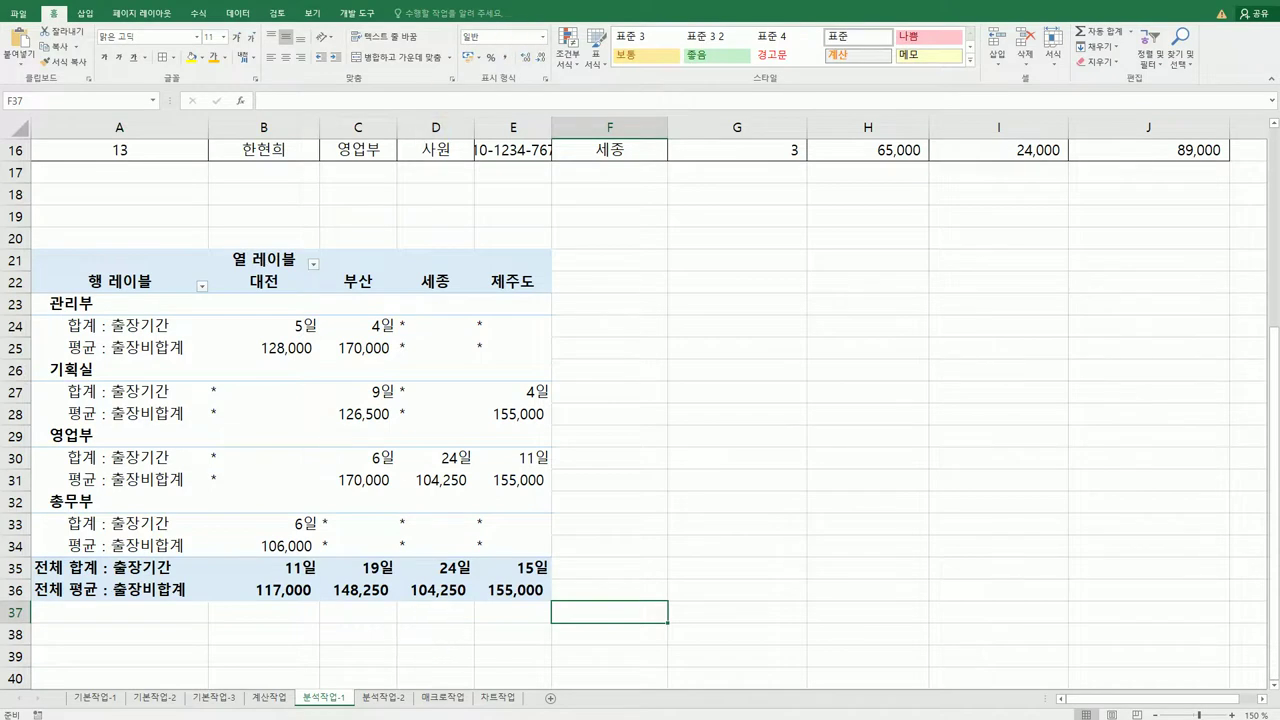
- Read the exam's 분석작업-2 task and examine that sheet's 총점 formula in G4, the 수학 average in E4 and the scores in B10:B19
key("alt+Tab")
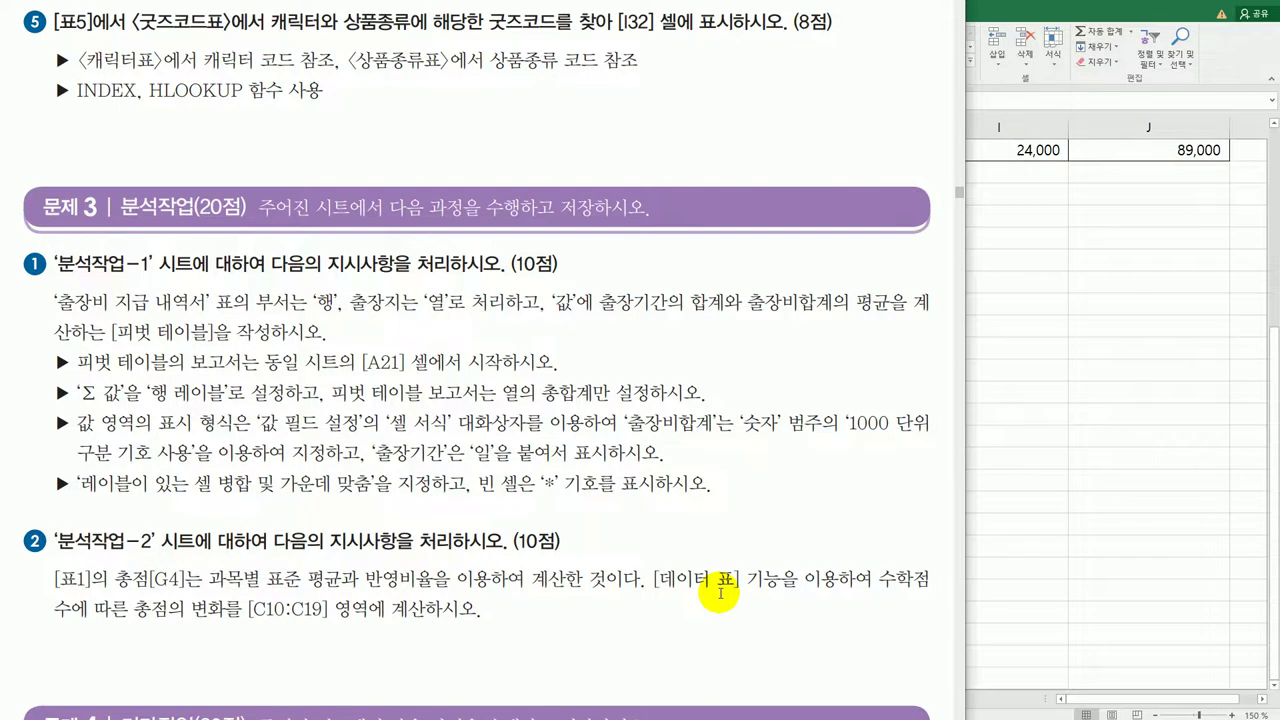
left_click(994, 537)
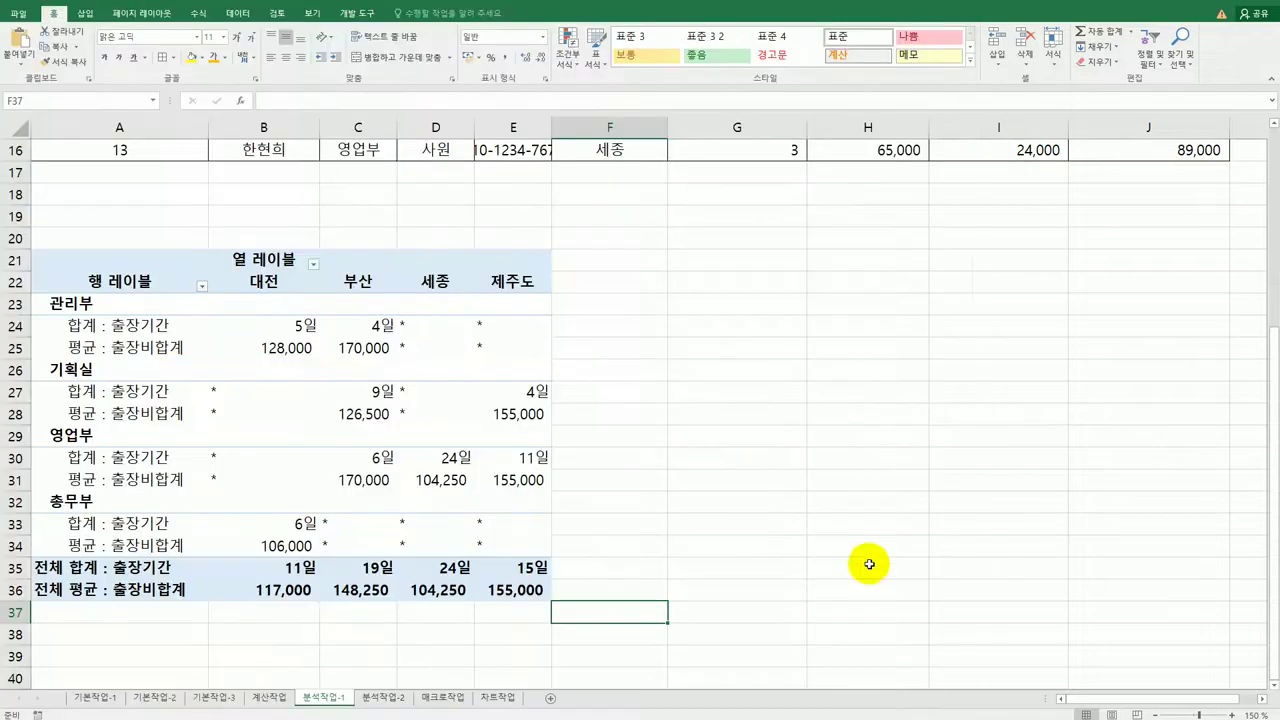
left_click(371, 699)
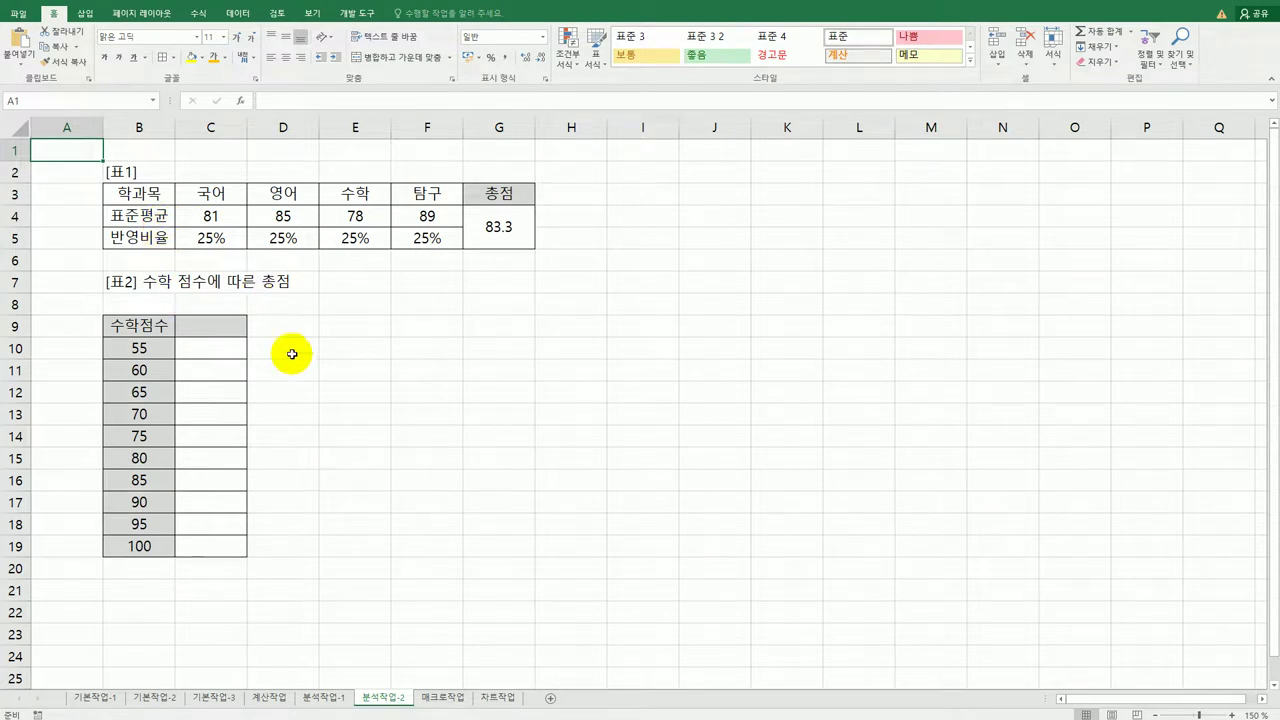
left_click(493, 245)
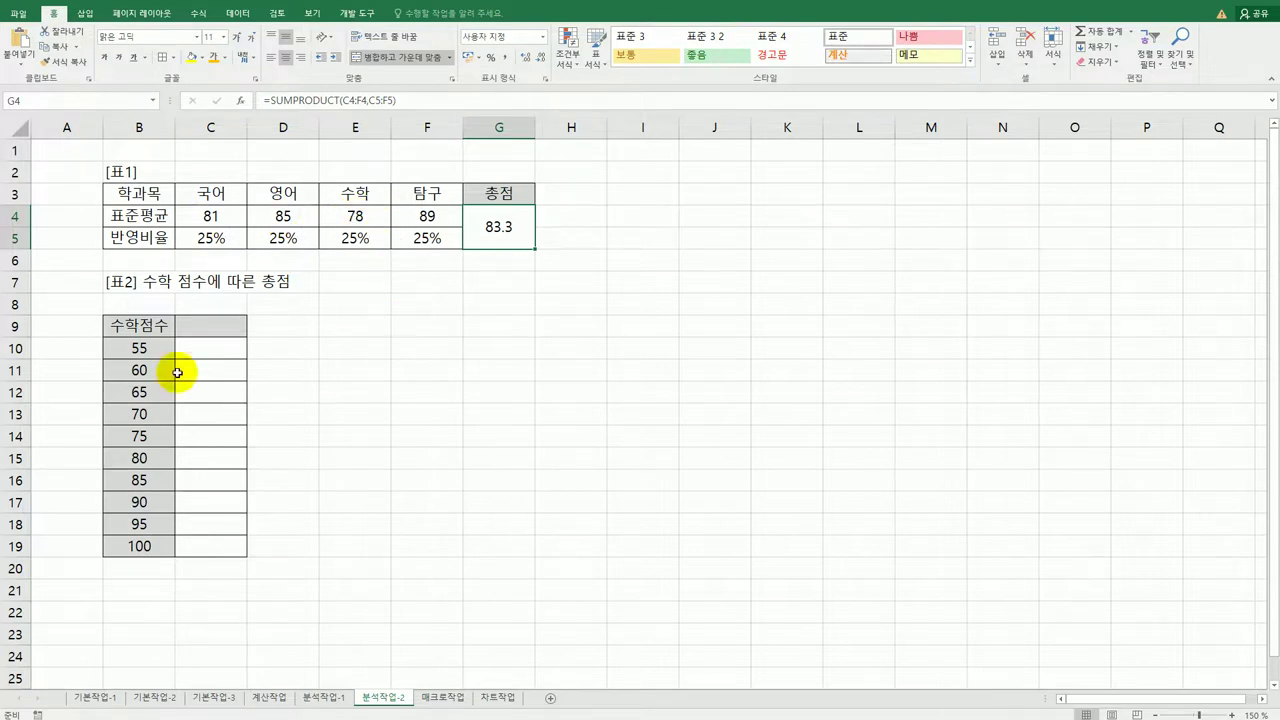
left_click(355, 215)
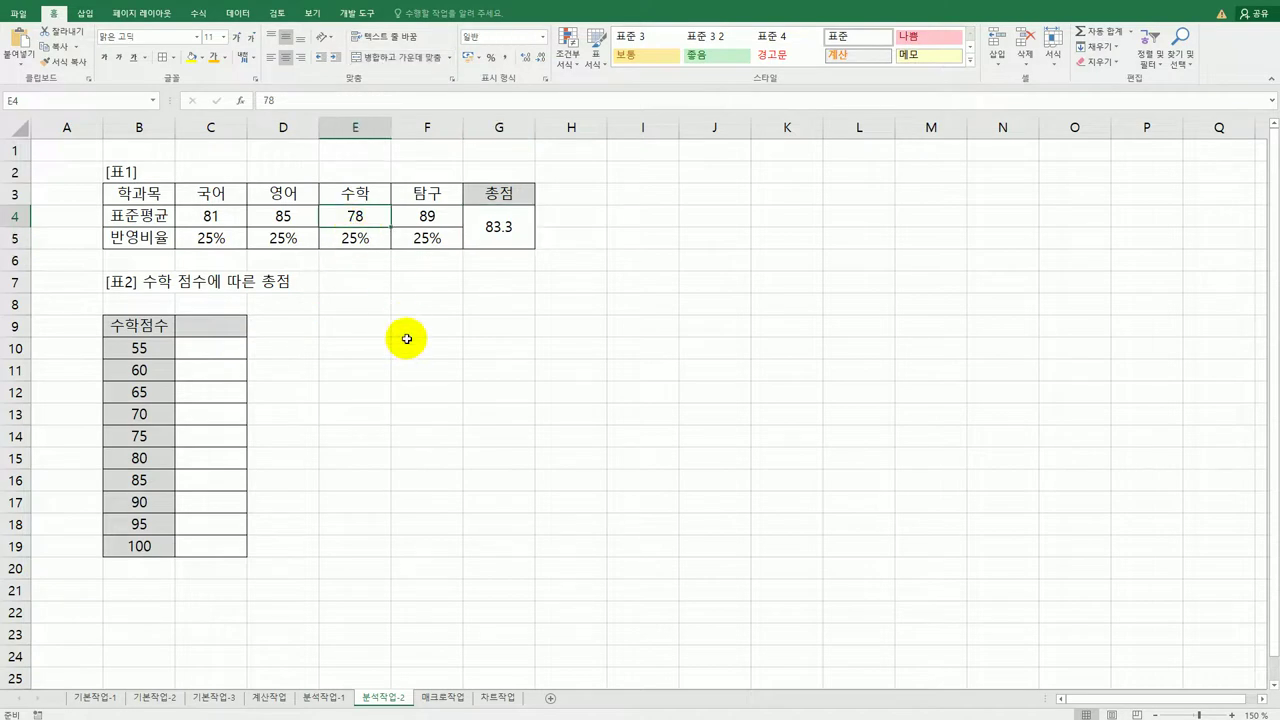
left_click(133, 349)
left_click(141, 545)
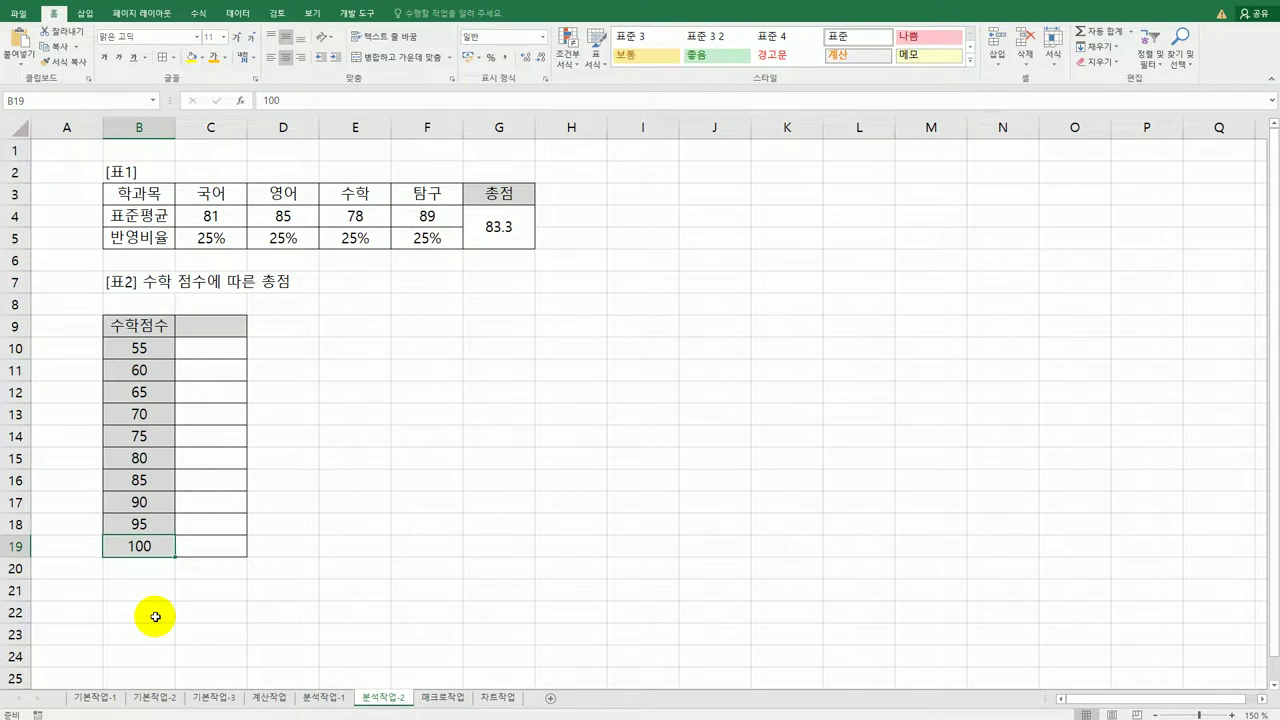
left_click(491, 226)
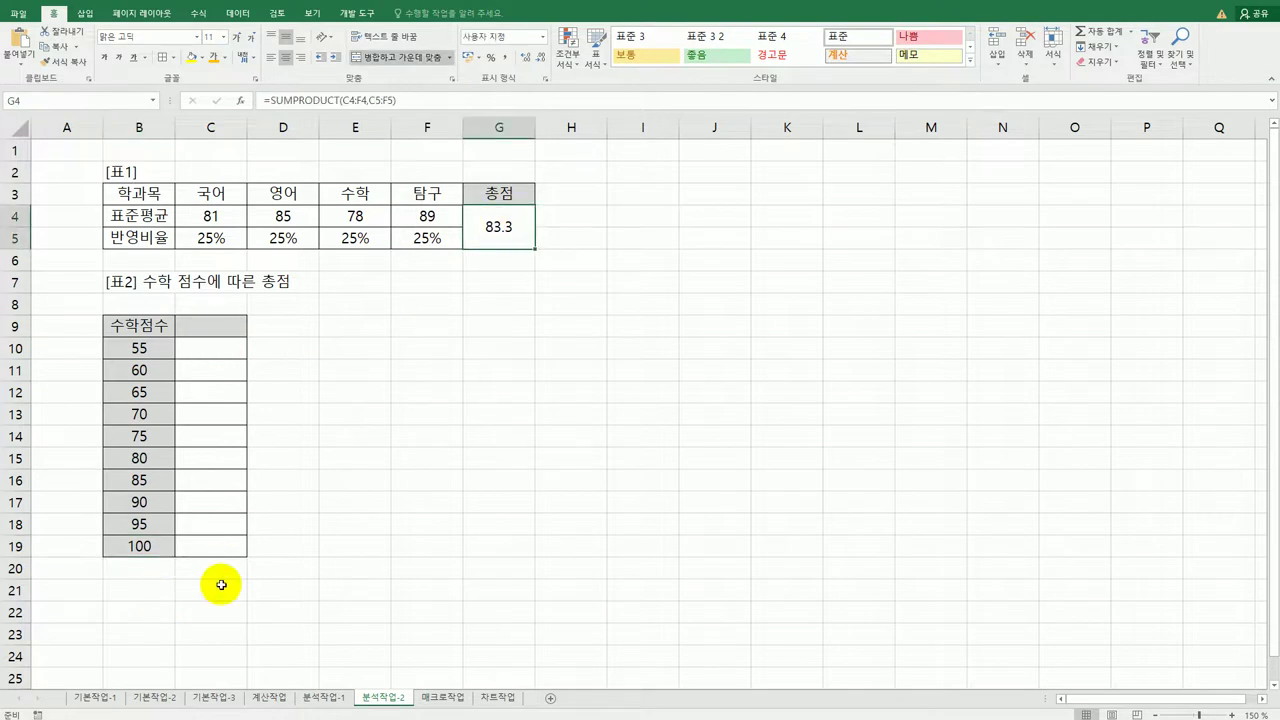
- Link cell C9 of 표2 to the 총점 cell with the formula =G4
left_click(191, 323)
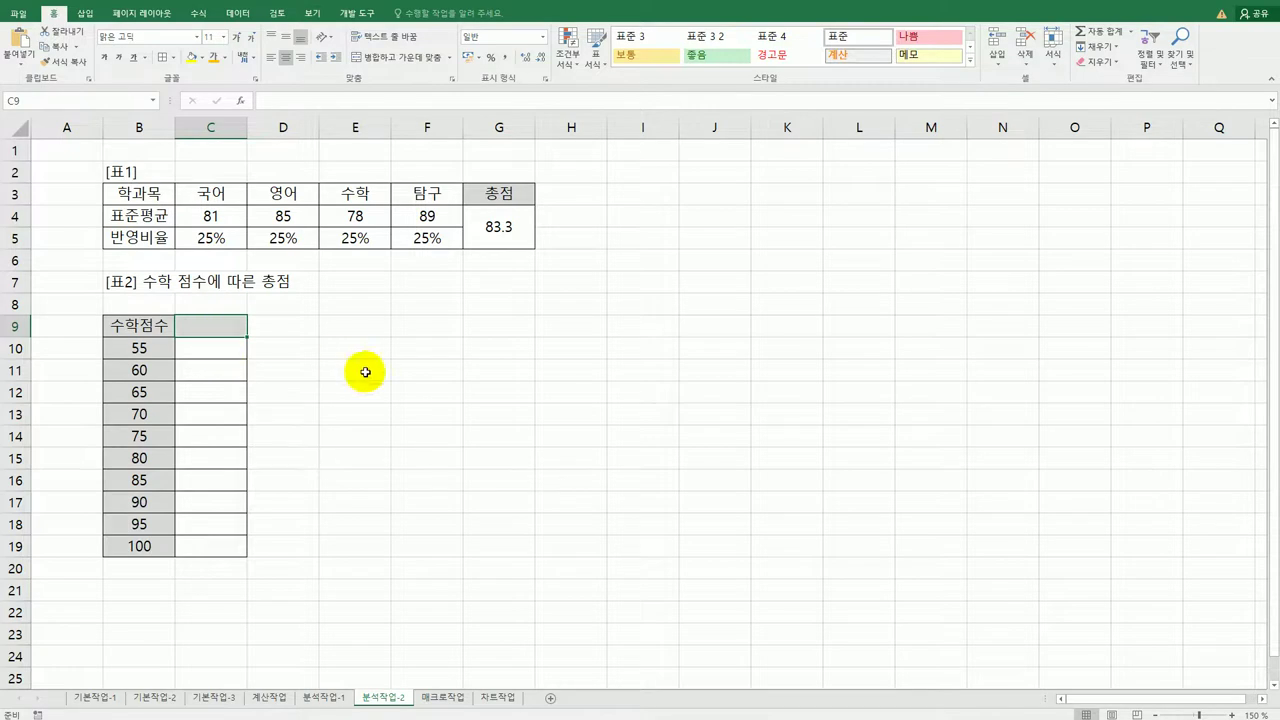
type("=")
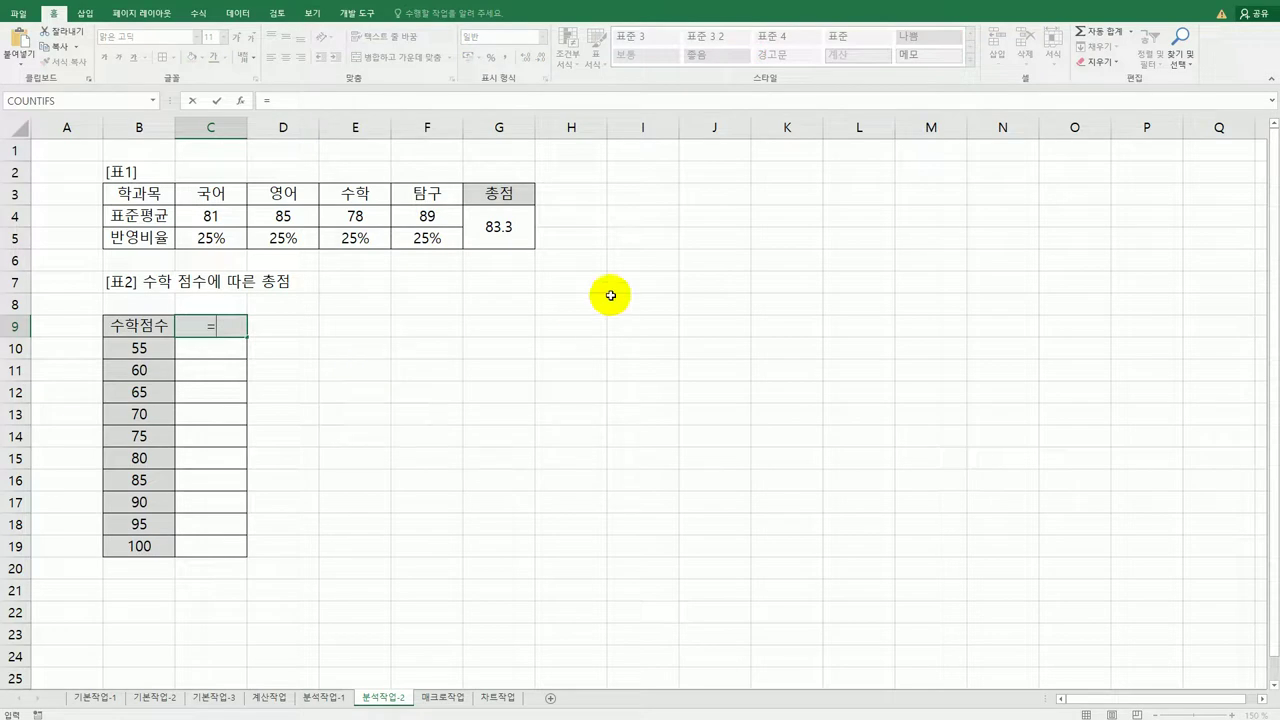
left_click(500, 227)
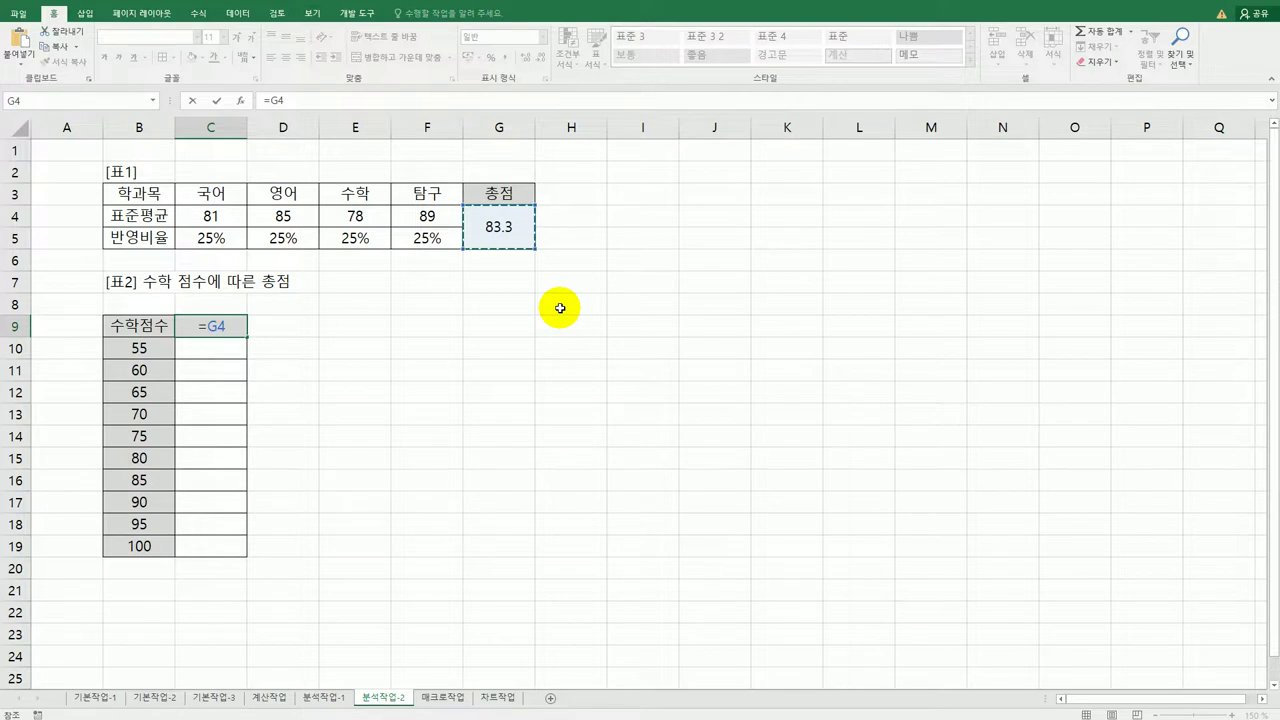
key("Return")
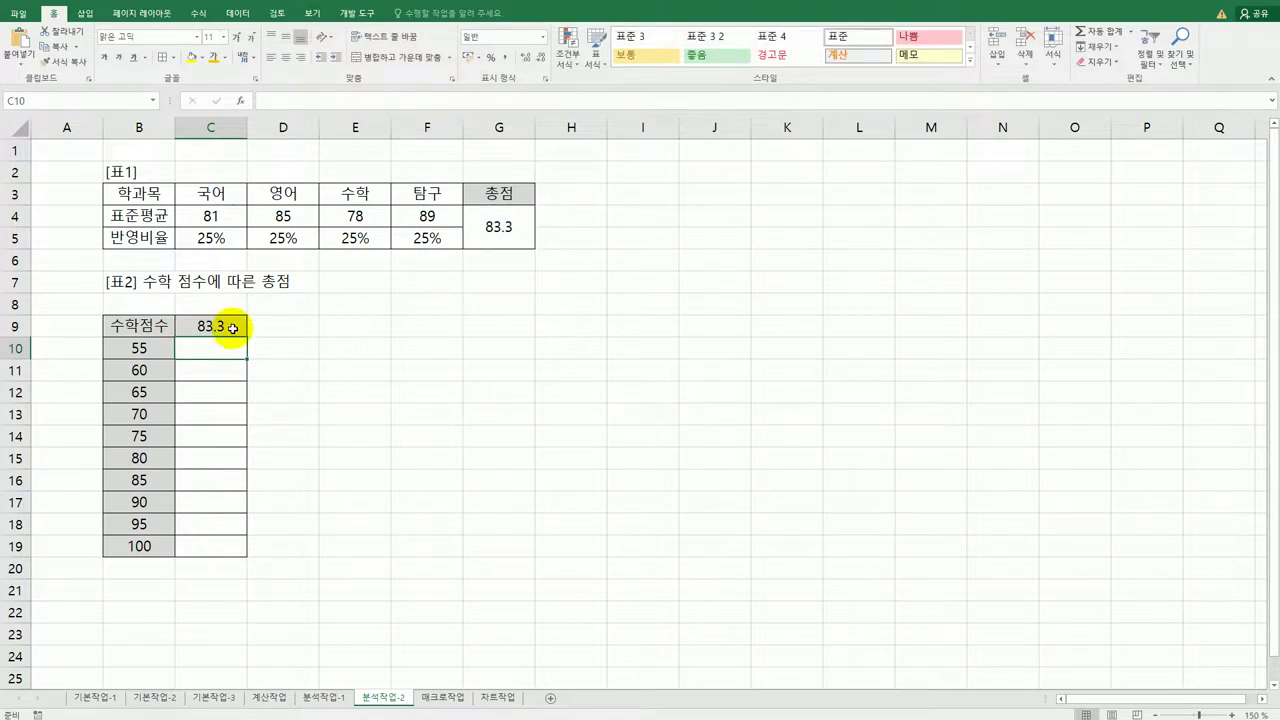
- Create a 데이터 표 over B9:C19 with $E$4 as the column input cell and check the formula in C19
left_click(155, 326)
left_click_drag(200, 374, 203, 549)
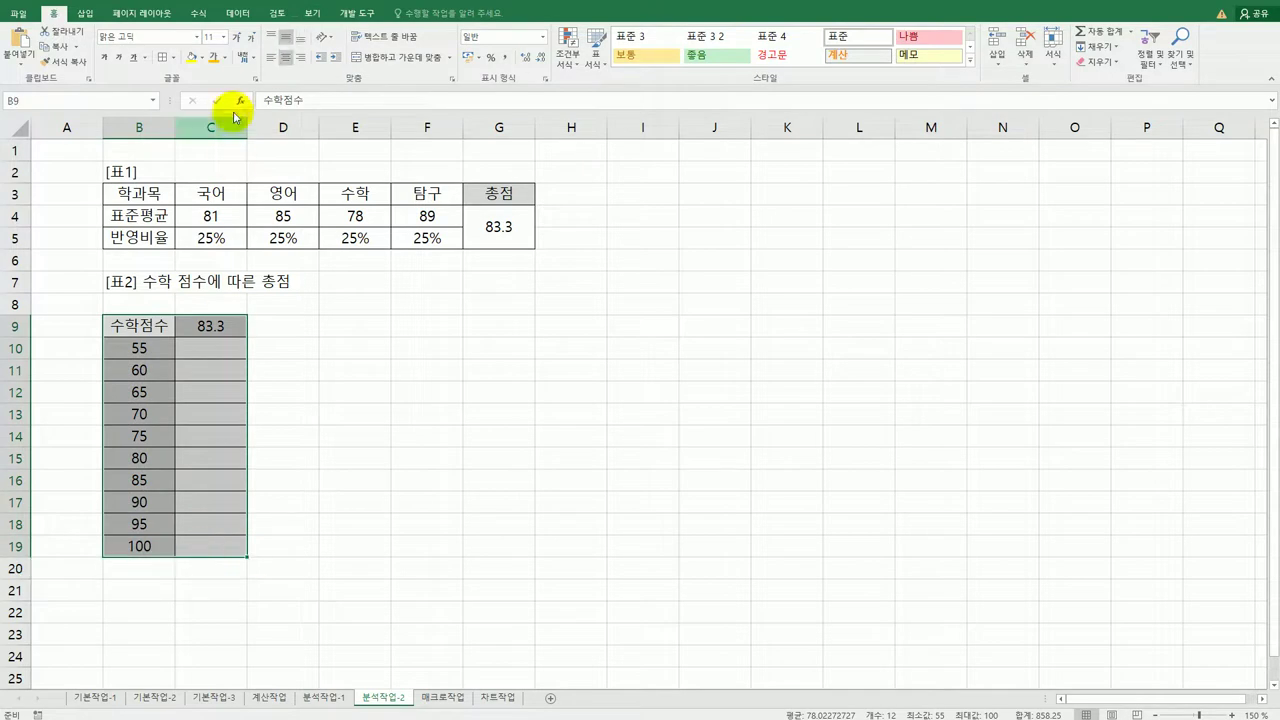
left_click(238, 13)
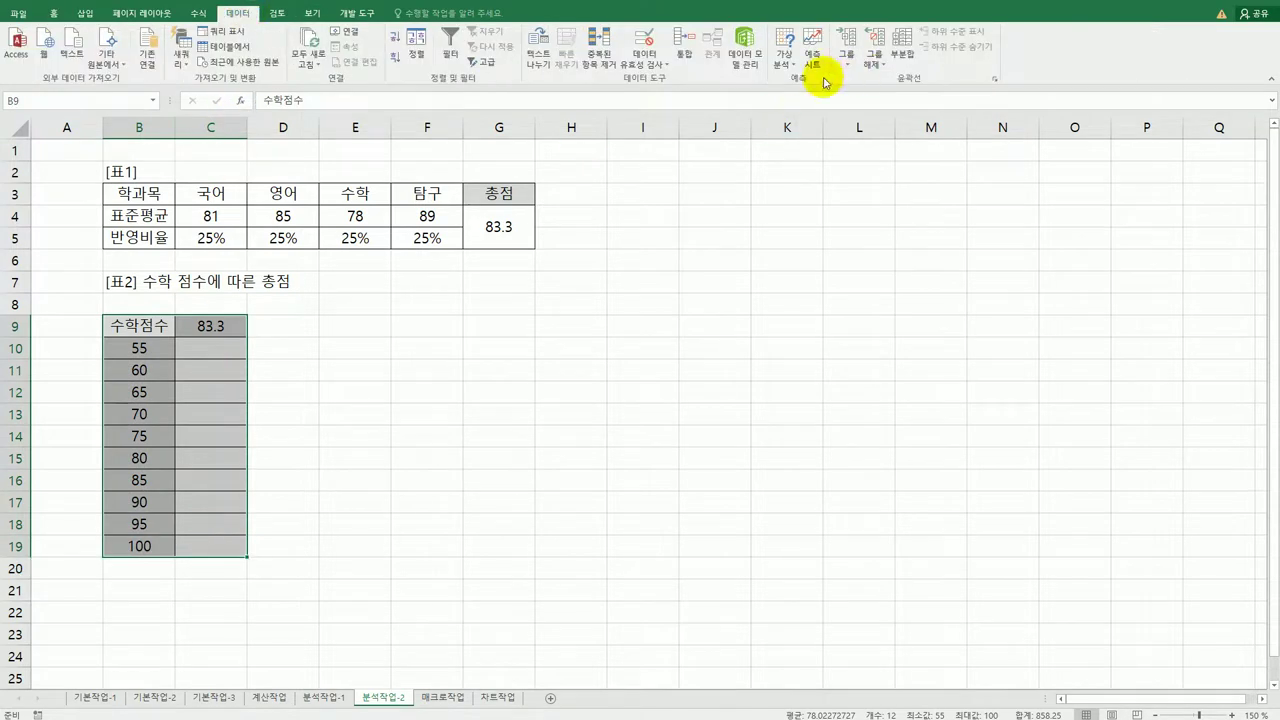
left_click(790, 68)
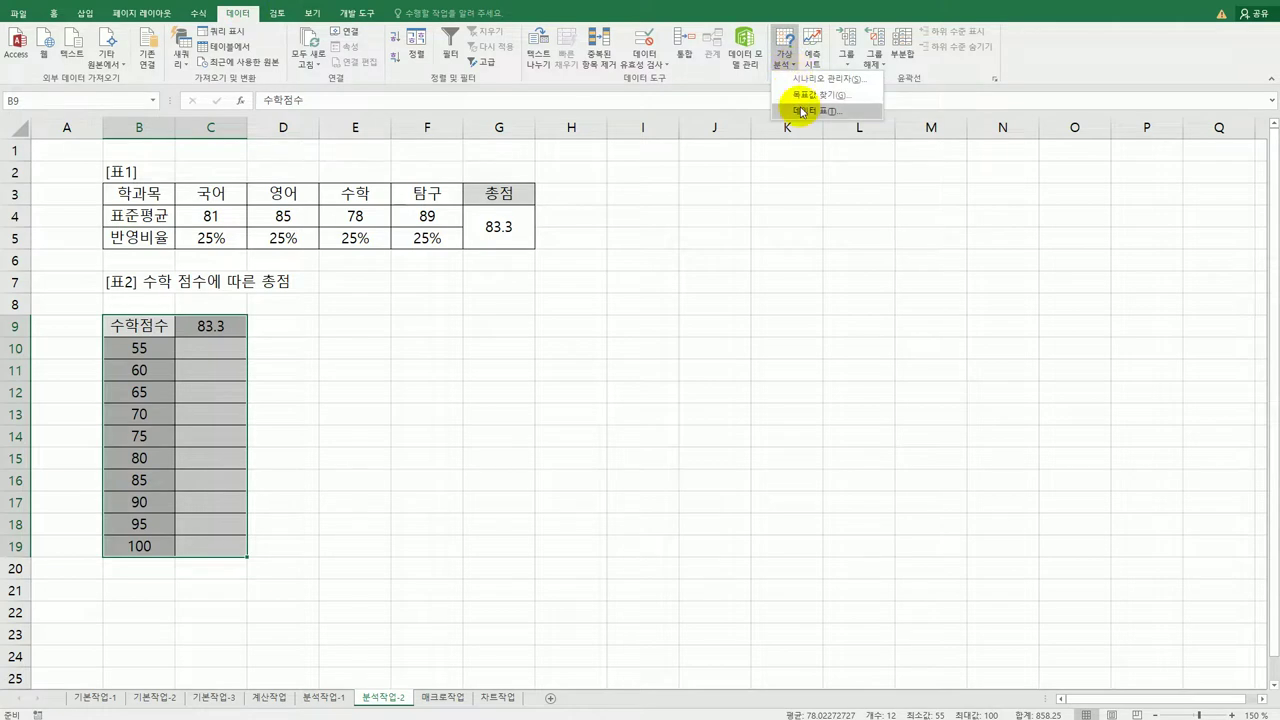
left_click(802, 111)
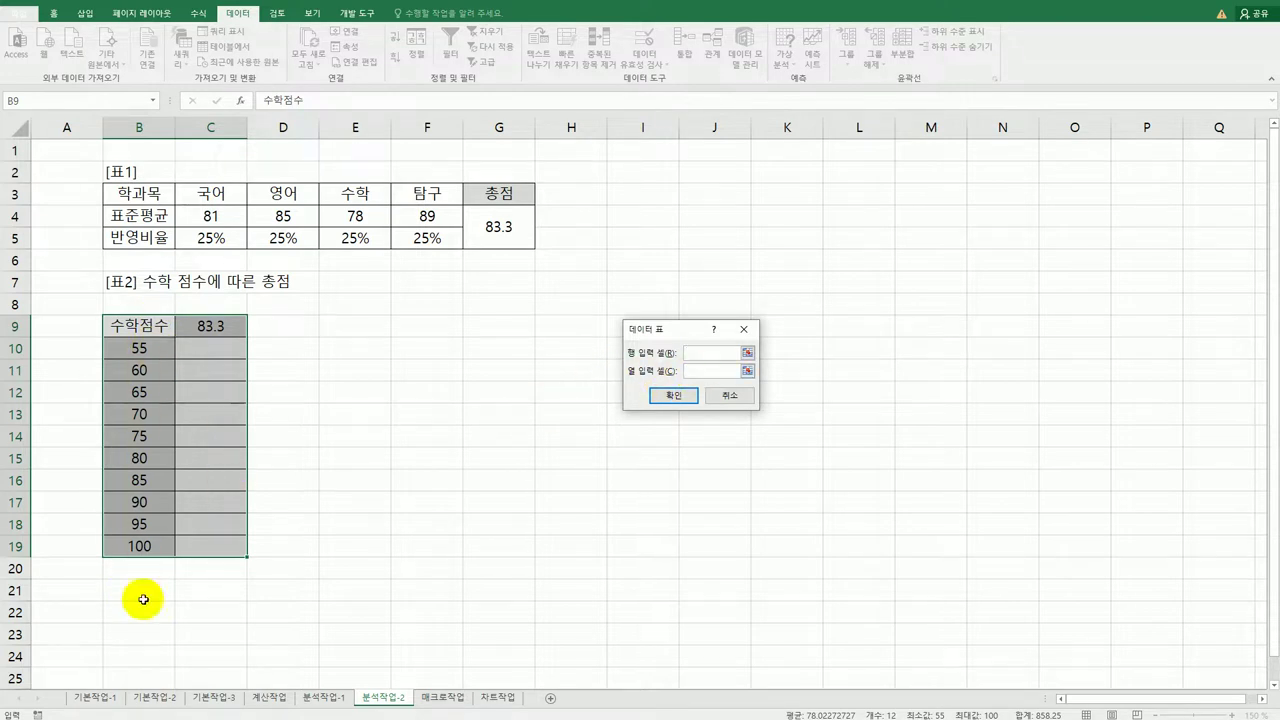
left_click(702, 371)
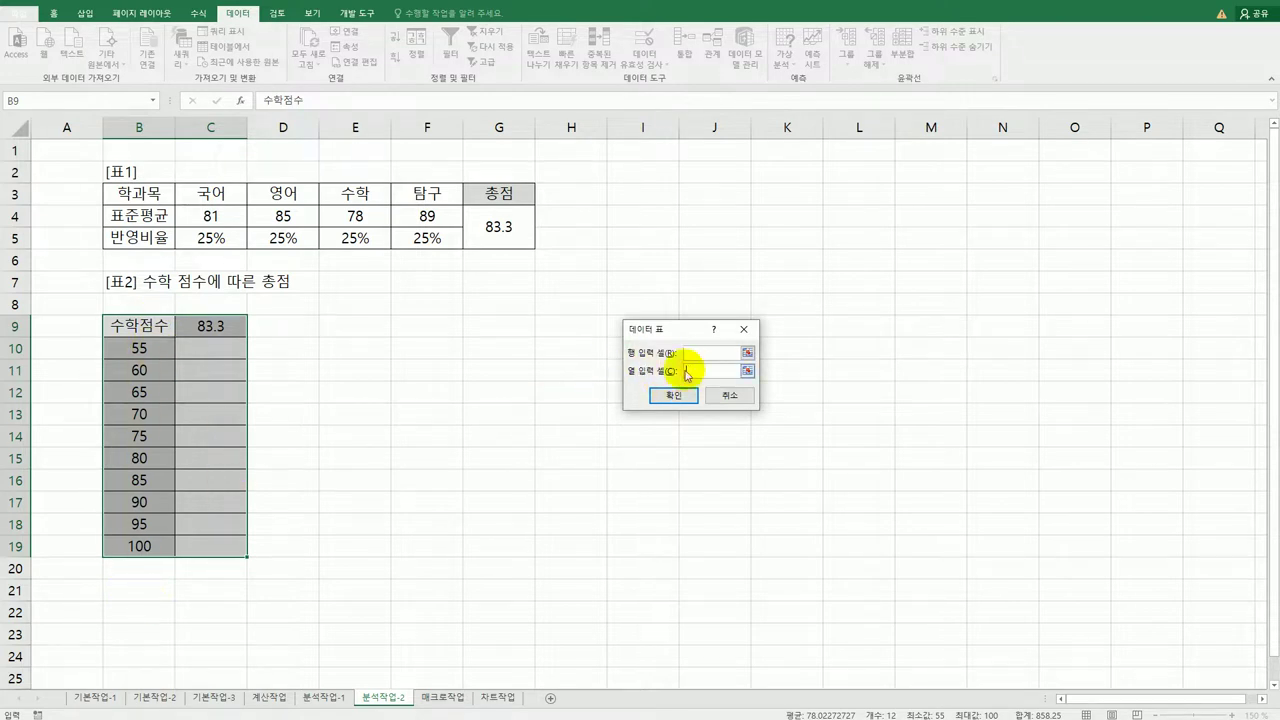
left_click(357, 218)
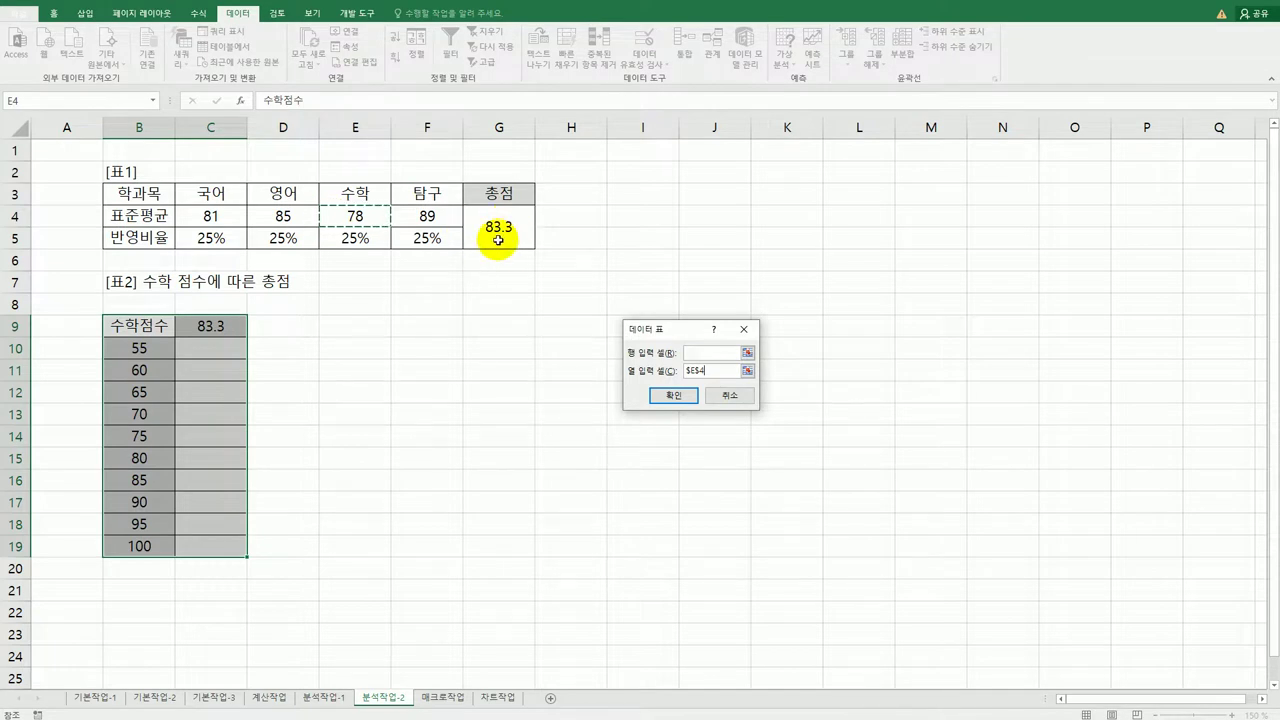
left_click(694, 398)
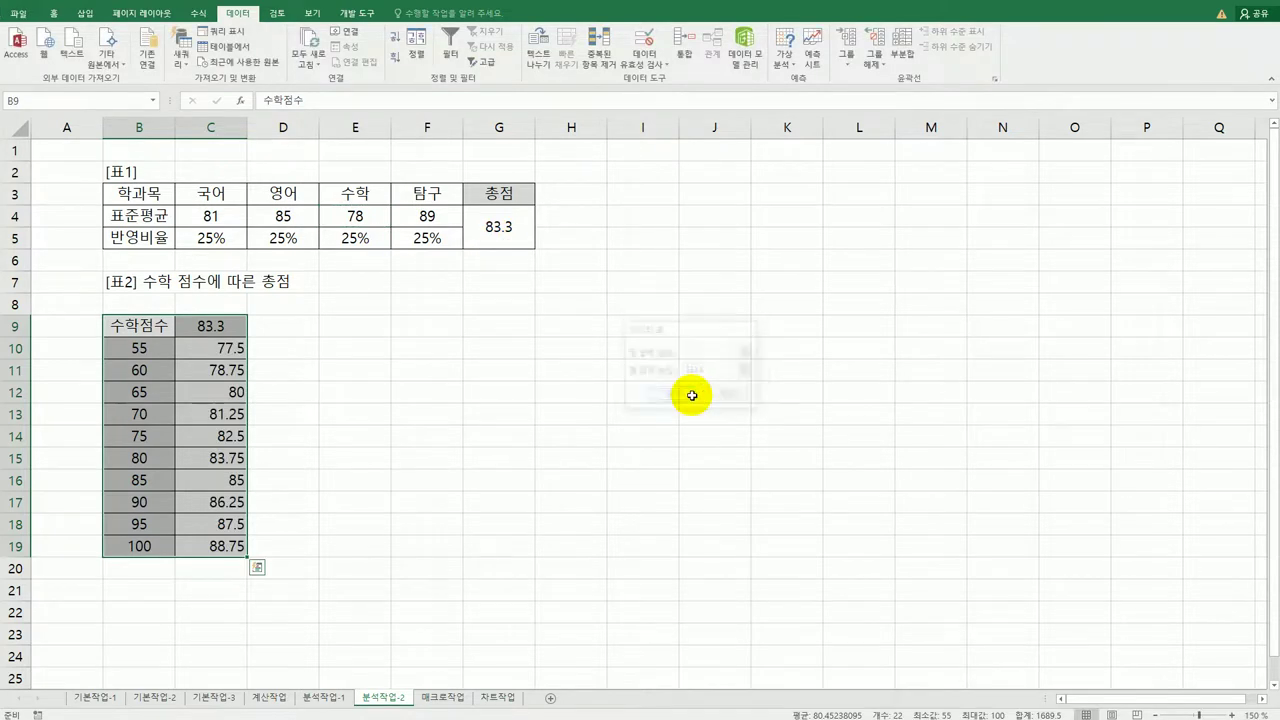
left_click(229, 550)
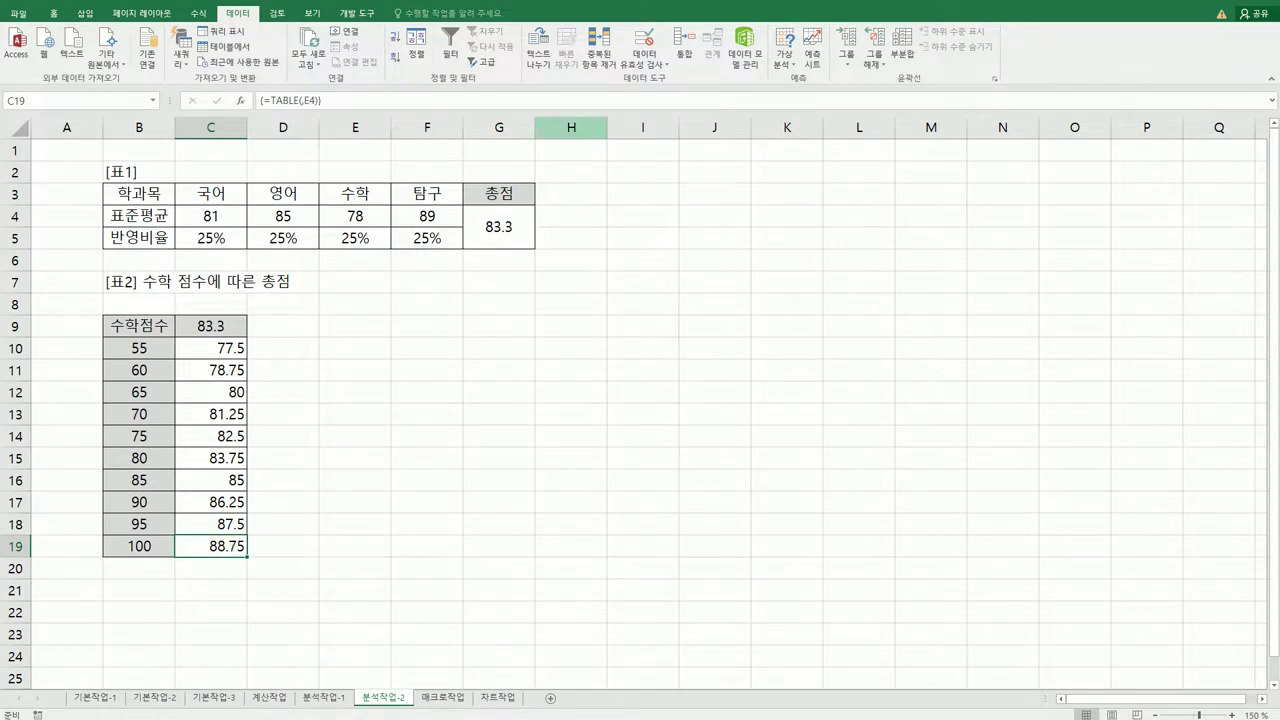
- Read the 기타작업 macro instructions in the exam document and go to the 매크로작업 sheet
key("alt+Tab")
scroll(490, 680, "down", 5)
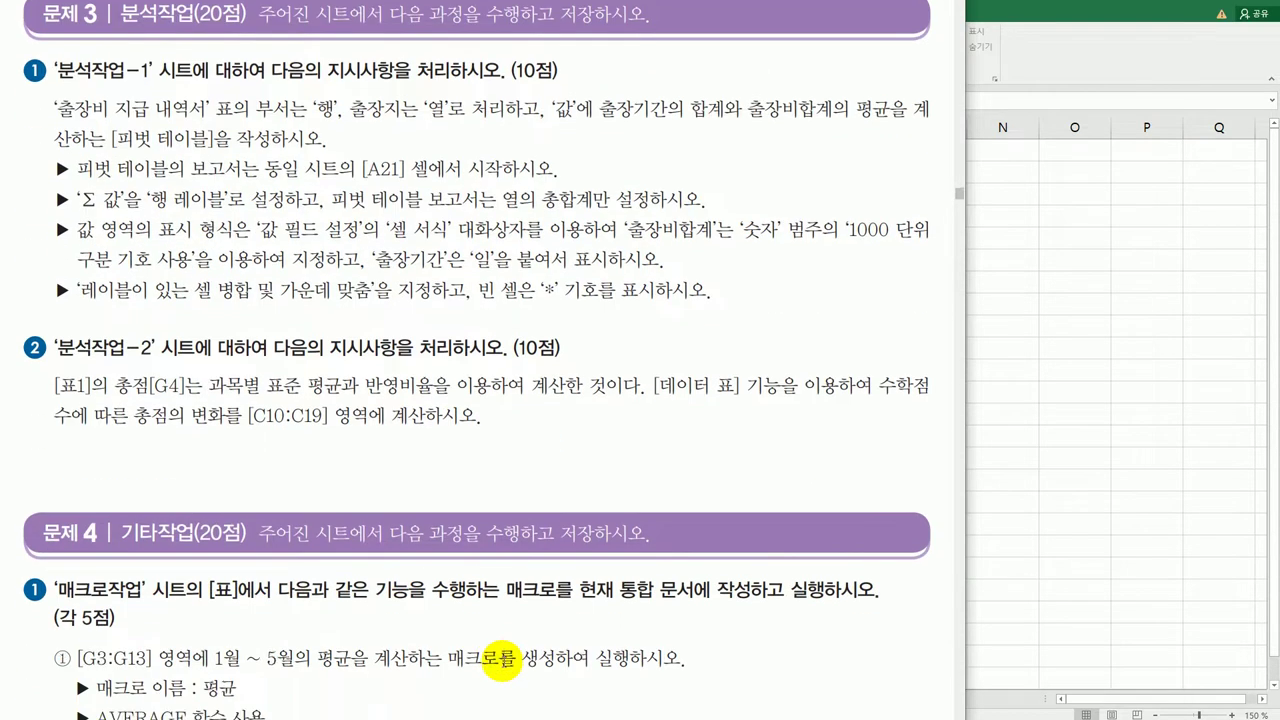
scroll(495, 655, "up", 1)
scroll(495, 665, "down", 1)
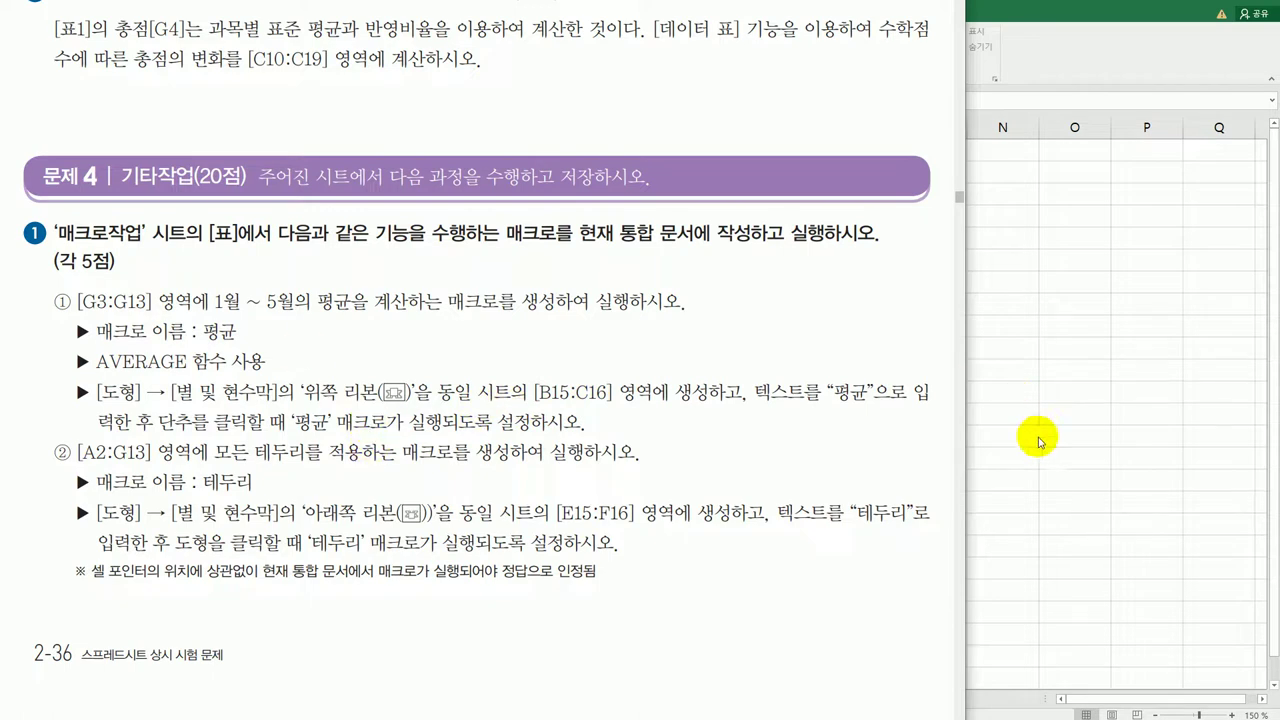
key("alt+Tab")
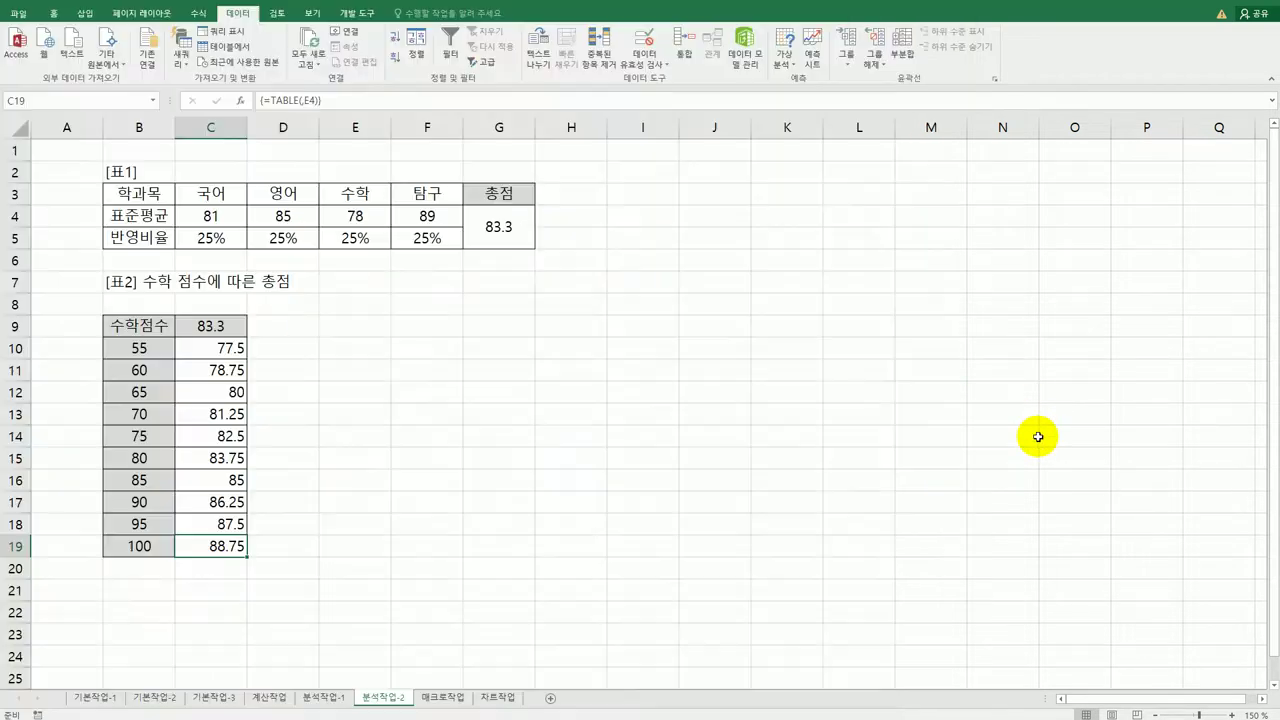
left_click(443, 697)
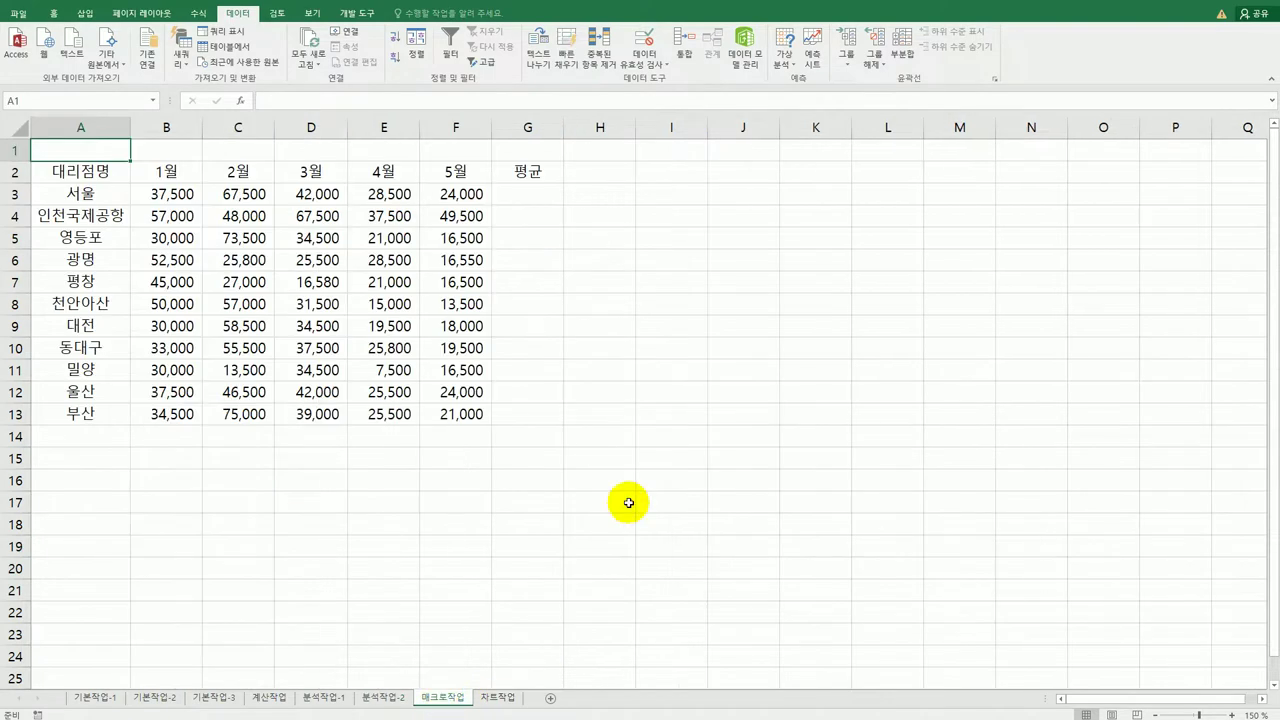
- Insert a 위쪽 리본 shape over B15:C16 and label it 평균
left_click(85, 13)
left_click(179, 45)
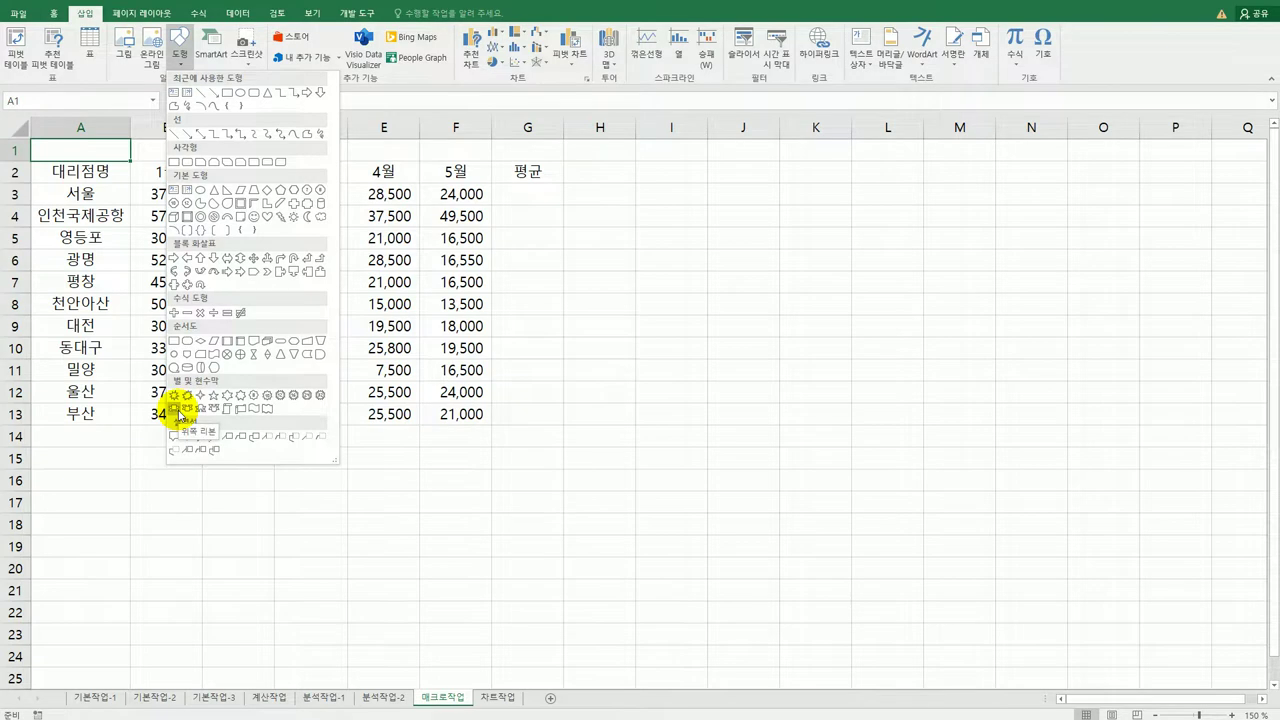
left_click(181, 414)
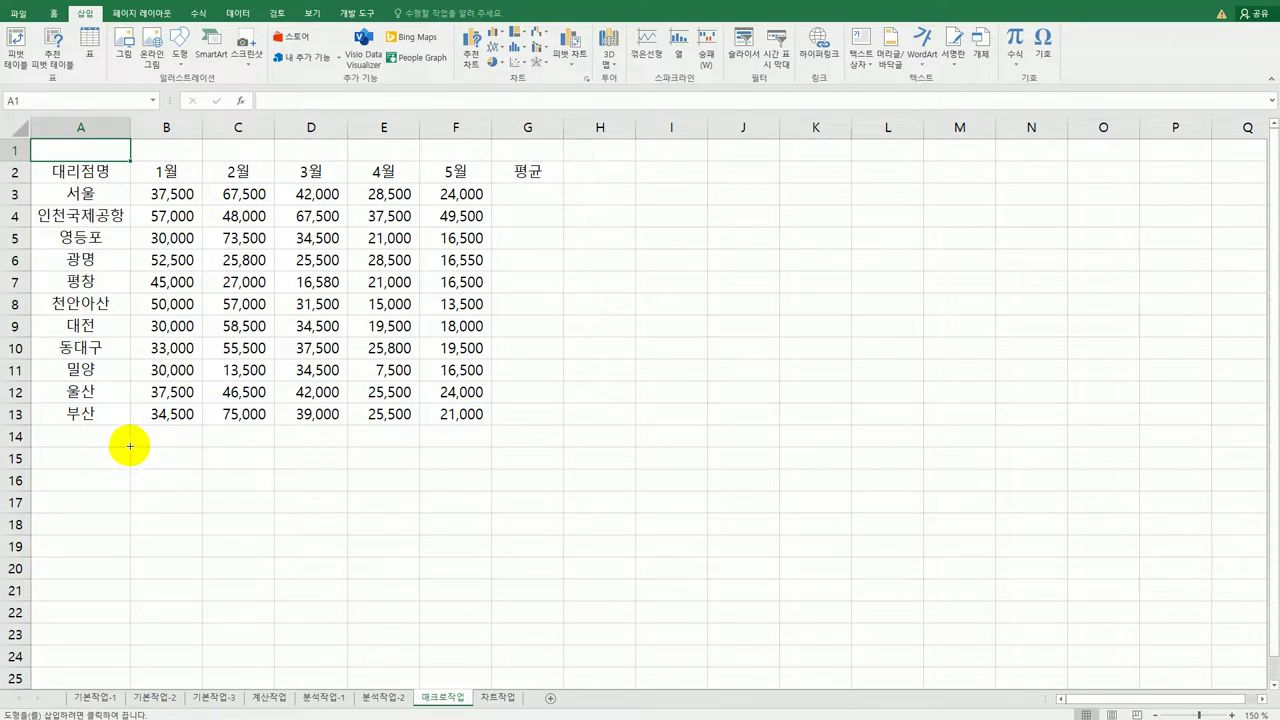
left_click_drag(129, 448, 254, 489)
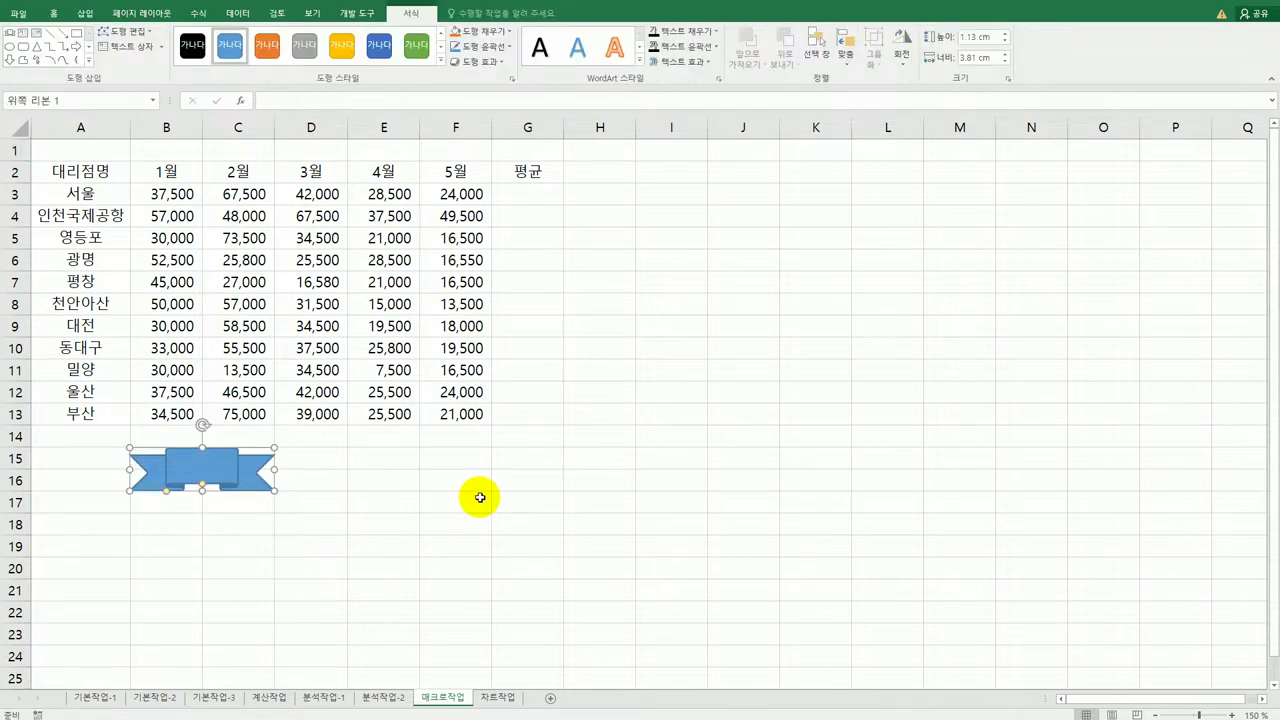
type("평ㄱ")
left_click(480, 497)
- Assign a new macro named 평균 to the 위쪽 리본 shape and start recording it
right_click(225, 473)
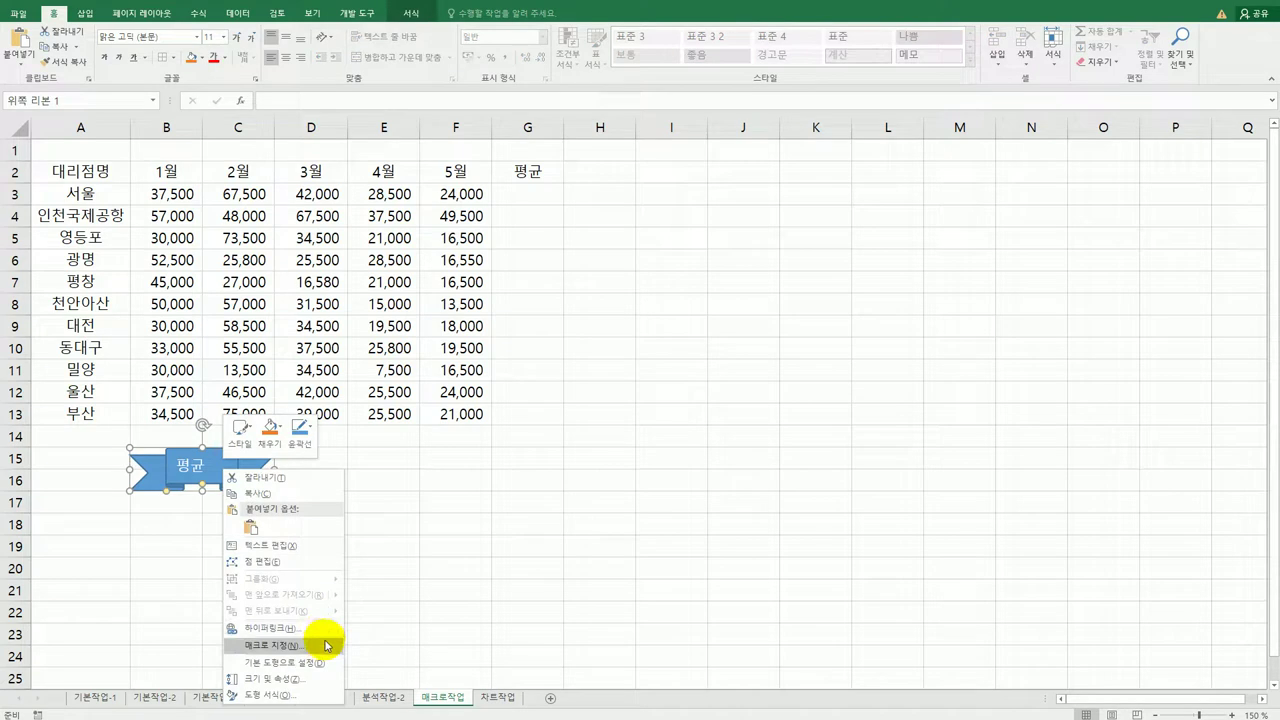
left_click(326, 646)
left_click_drag(363, 506, 786, 287)
type("평균")
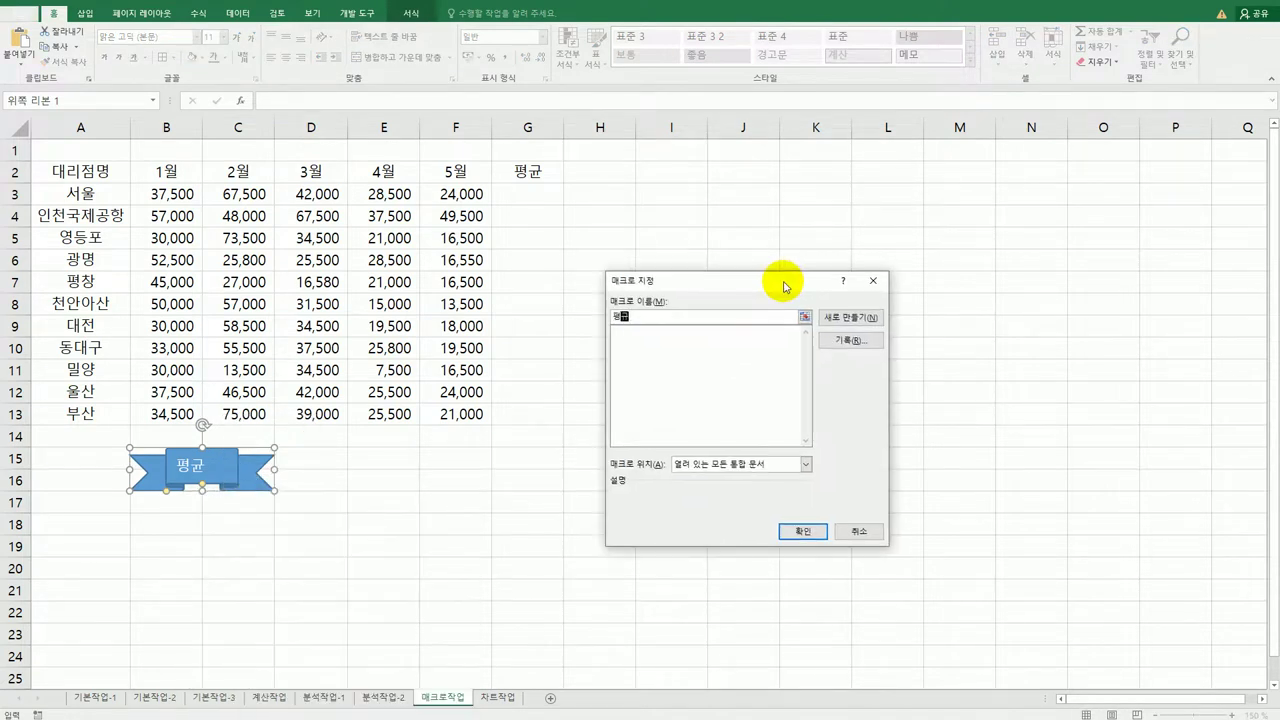
left_click(866, 341)
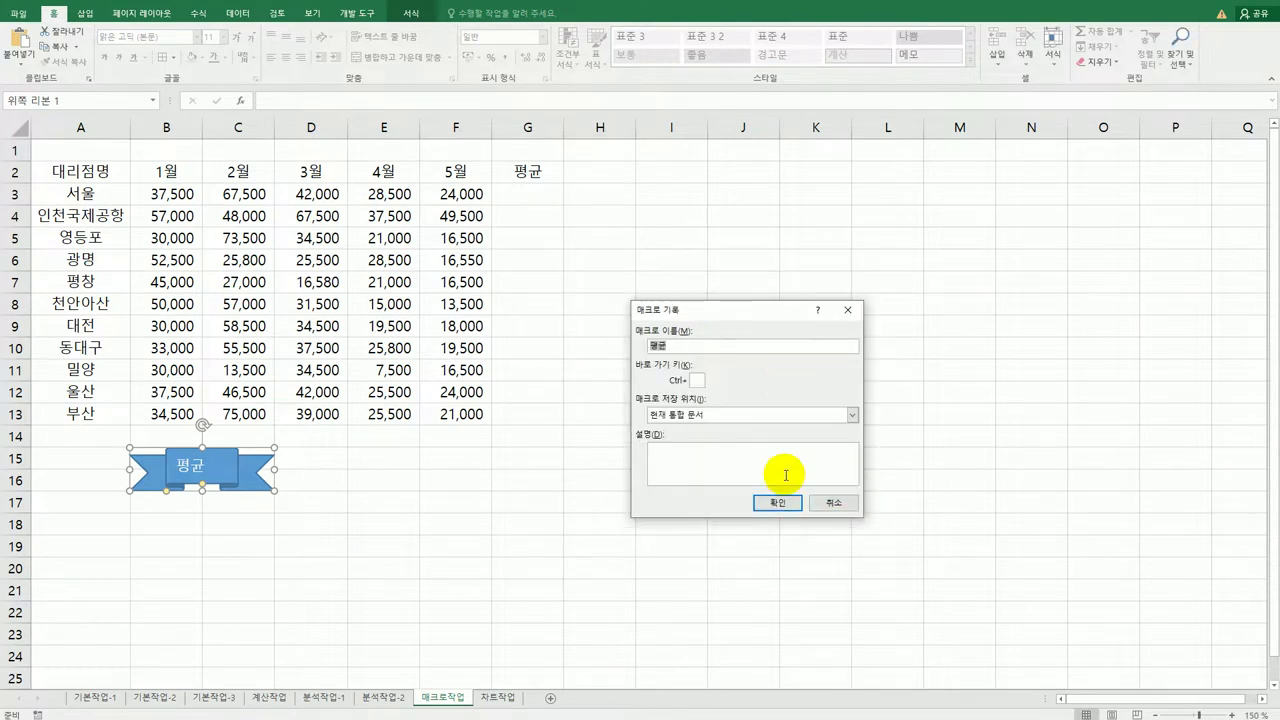
left_click(771, 503)
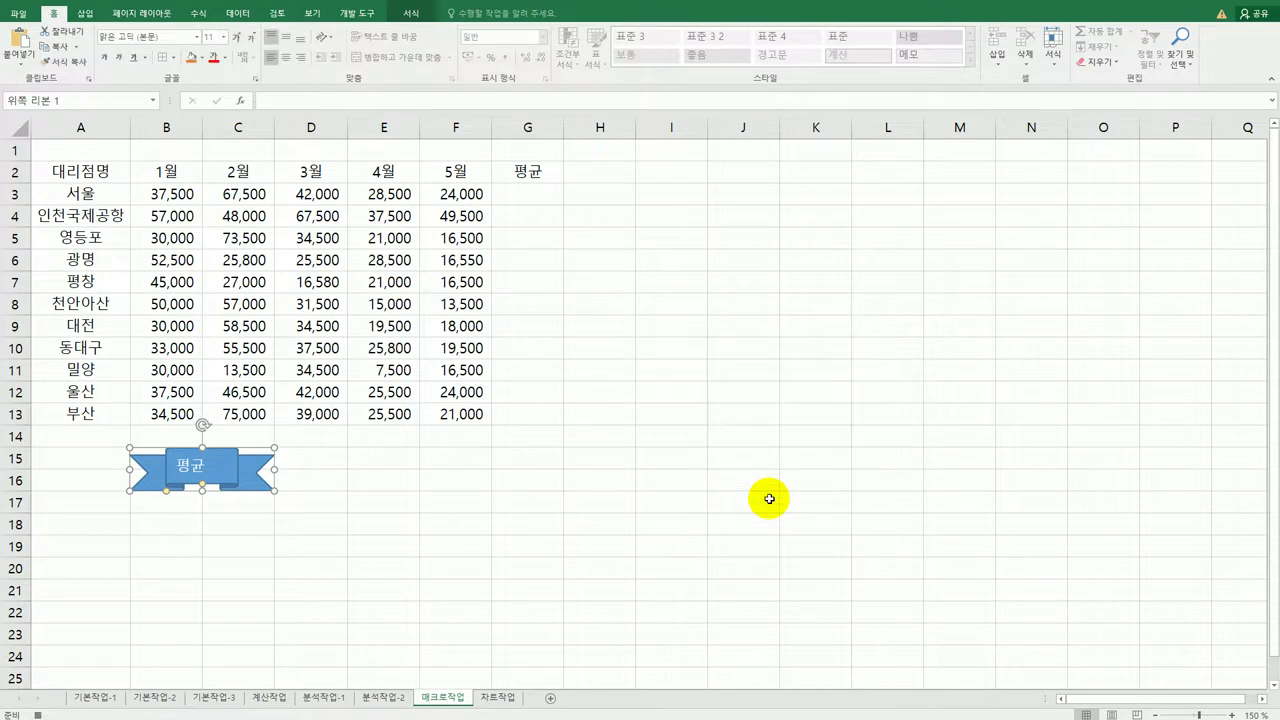
- Enter =AVERAGE(B3:F3) in G3 to average 서울's figures for 1월 to 5월
left_click(541, 191)
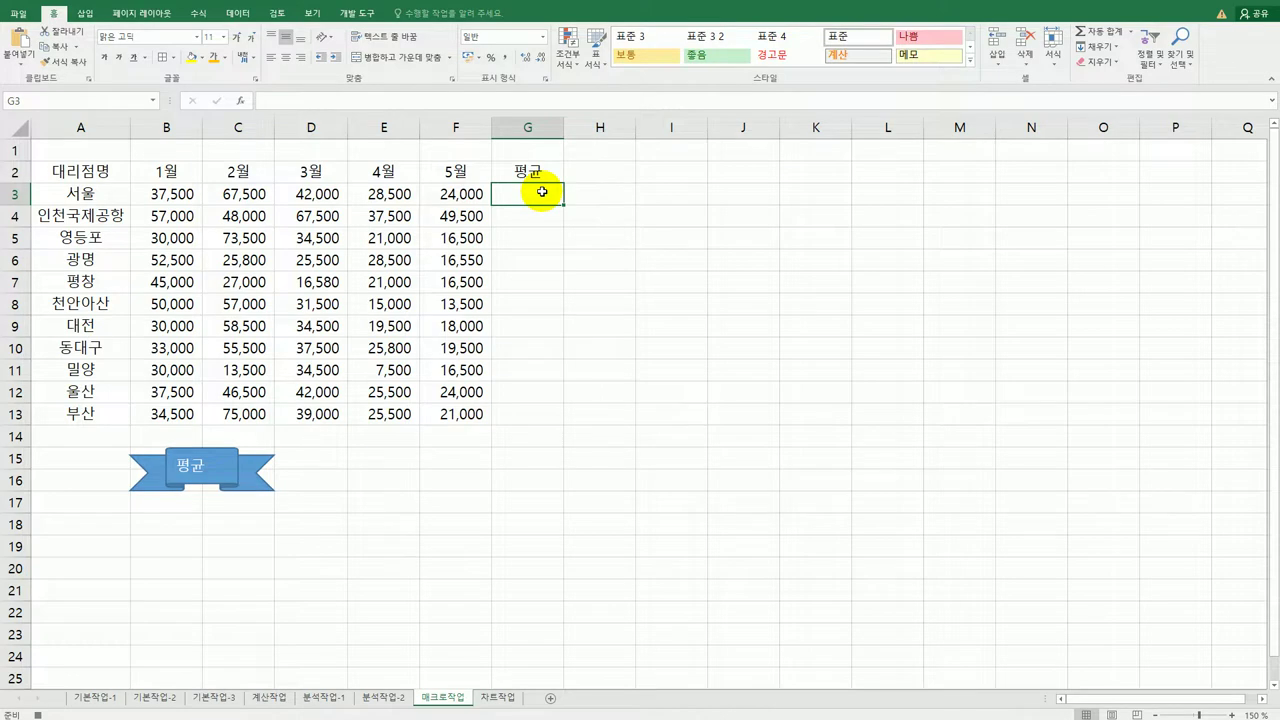
type("=")
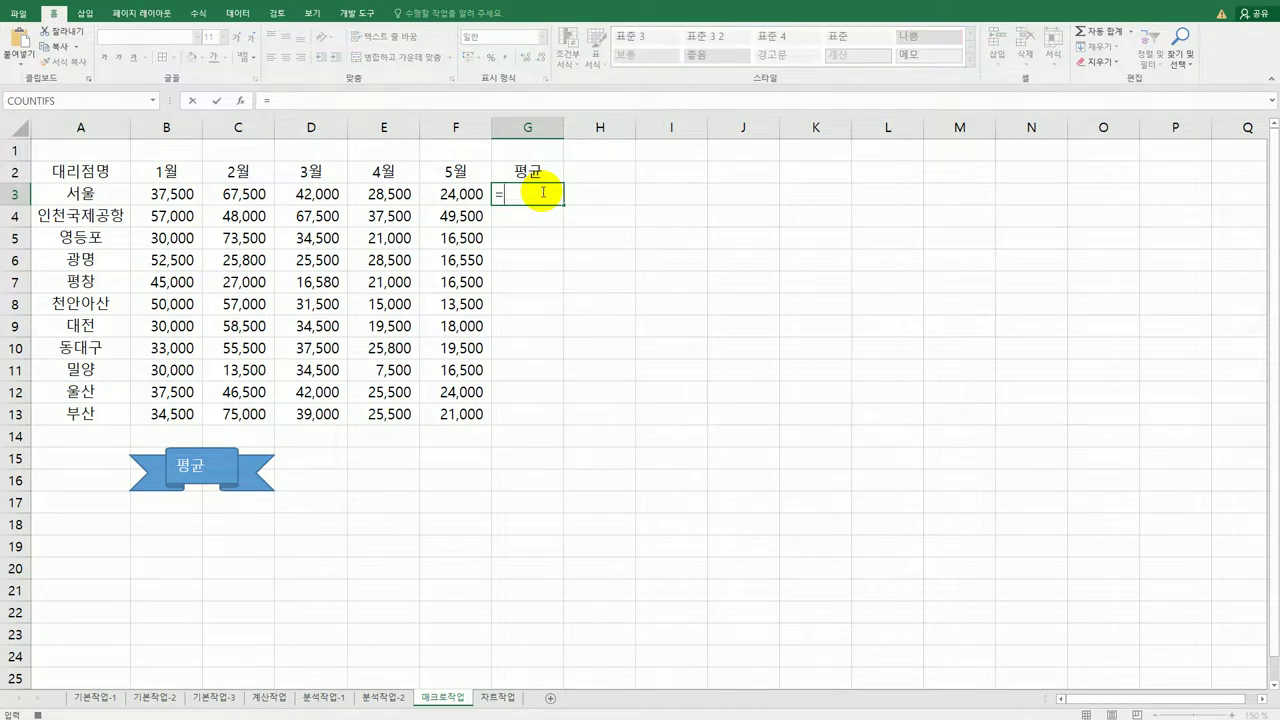
type("av")
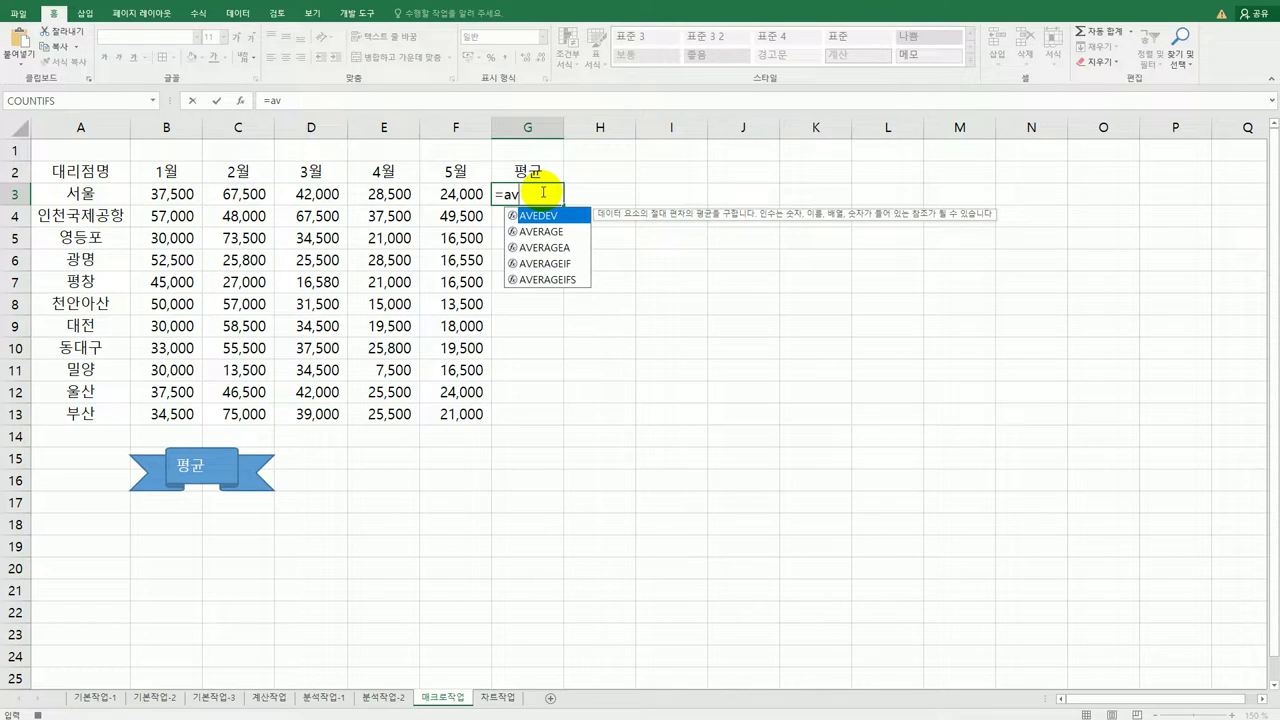
key("Down")
key("Tab")
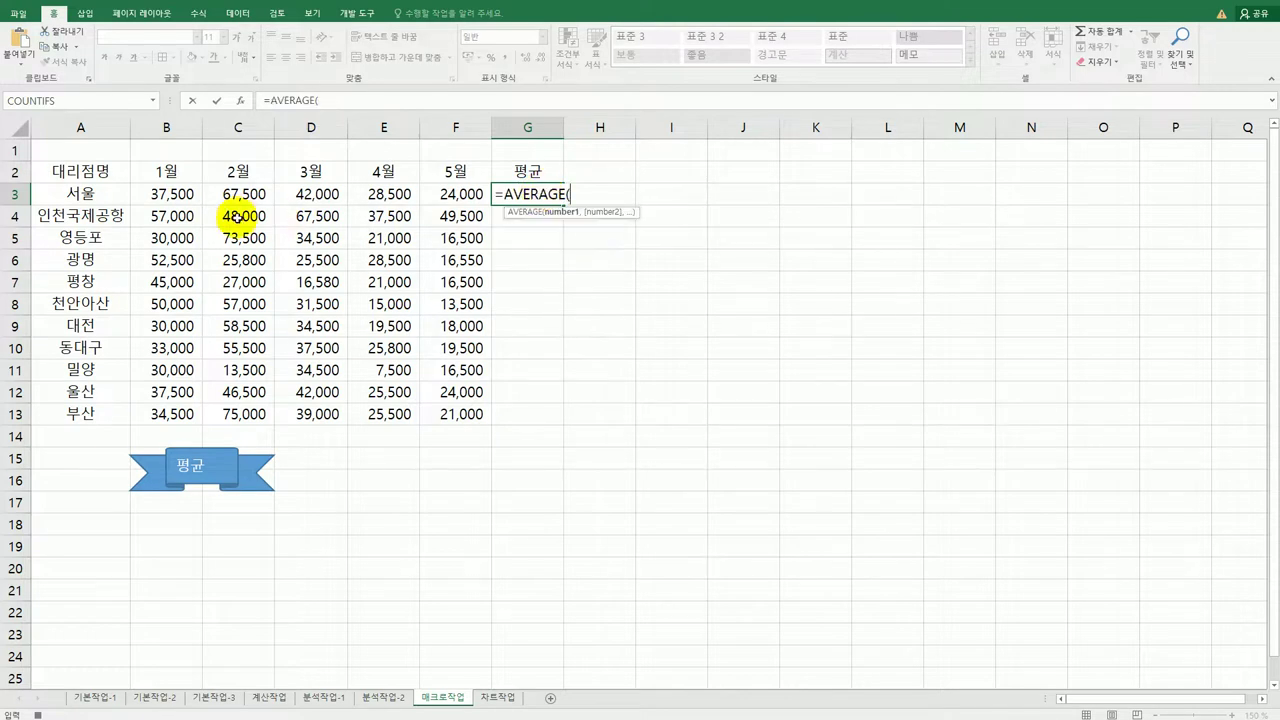
left_click_drag(185, 194, 445, 194)
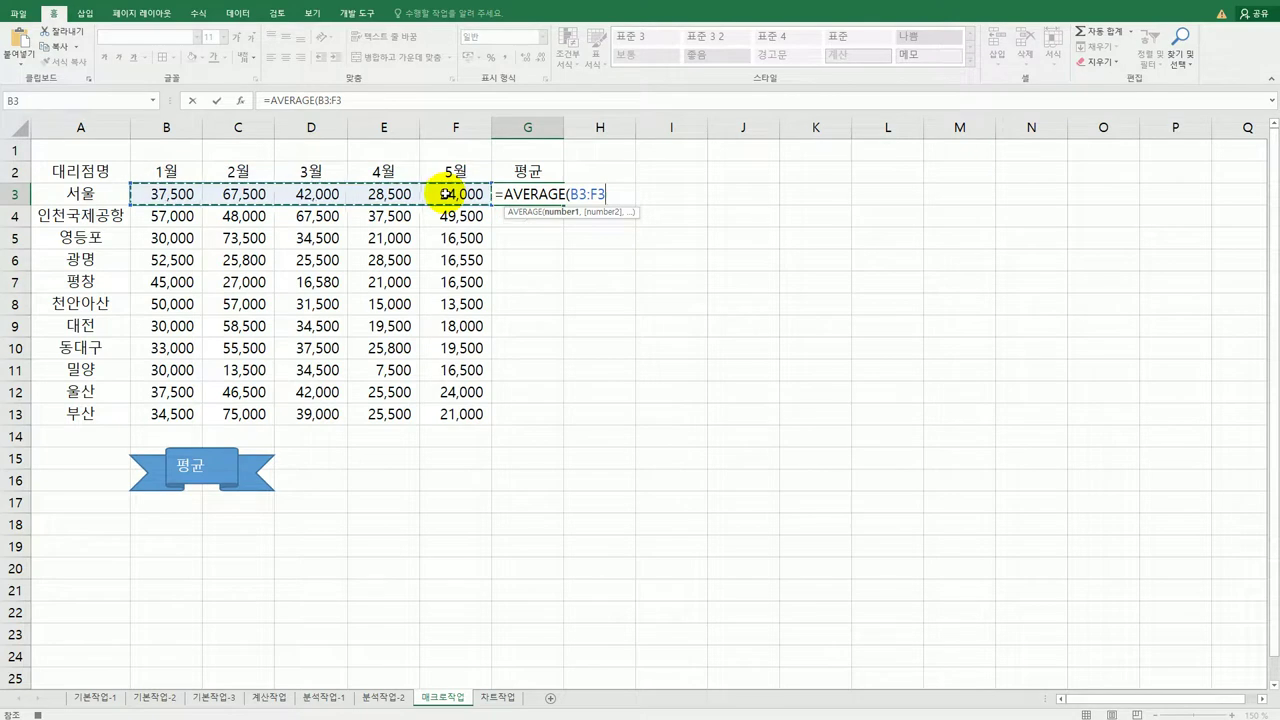
type(")")
key("Return")
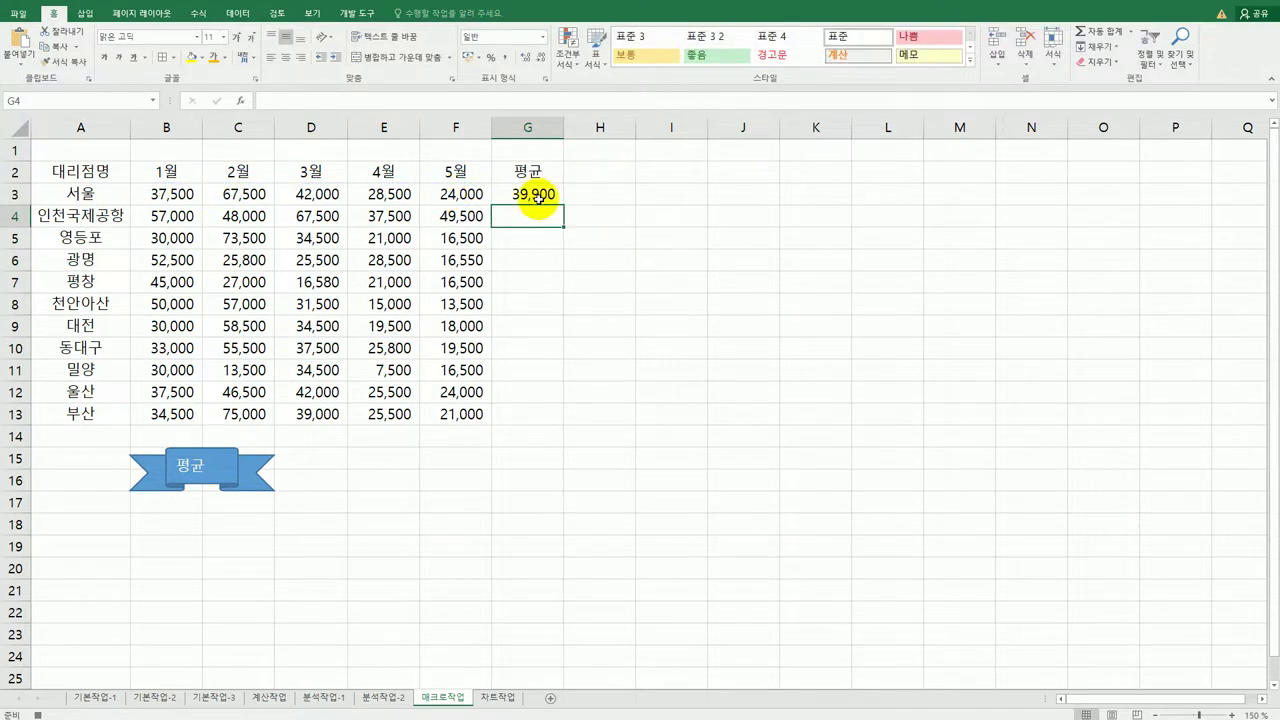
- Fill the average formula from G3 down to G13 and stop recording the 평균 macro
left_click(538, 197)
left_click_drag(564, 206, 543, 421)
left_click(537, 418)
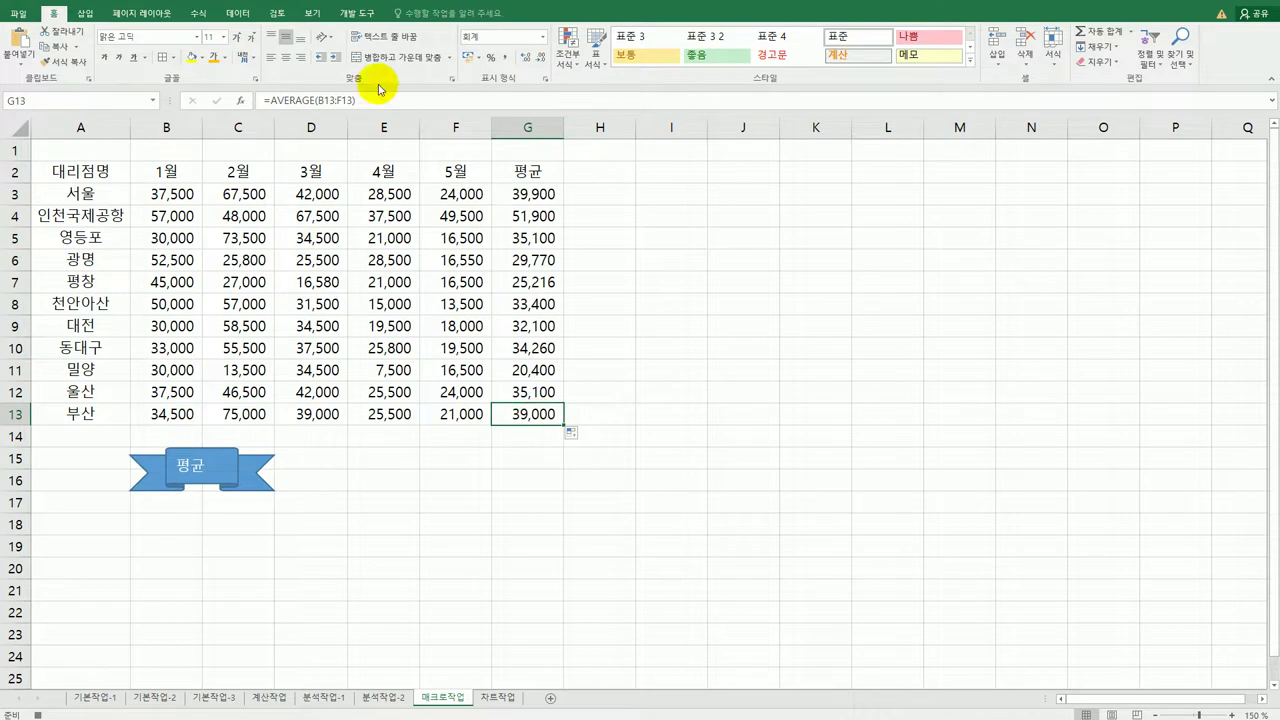
left_click(354, 14)
left_click(85, 32)
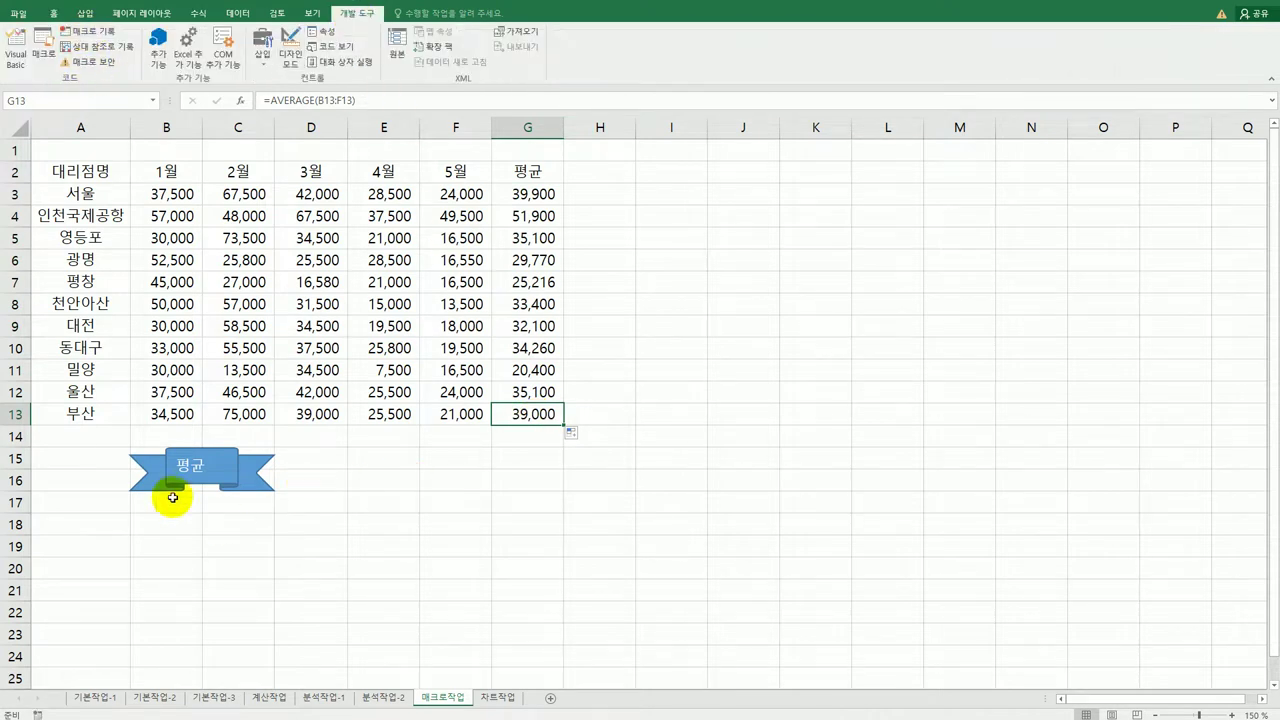
left_click(697, 517)
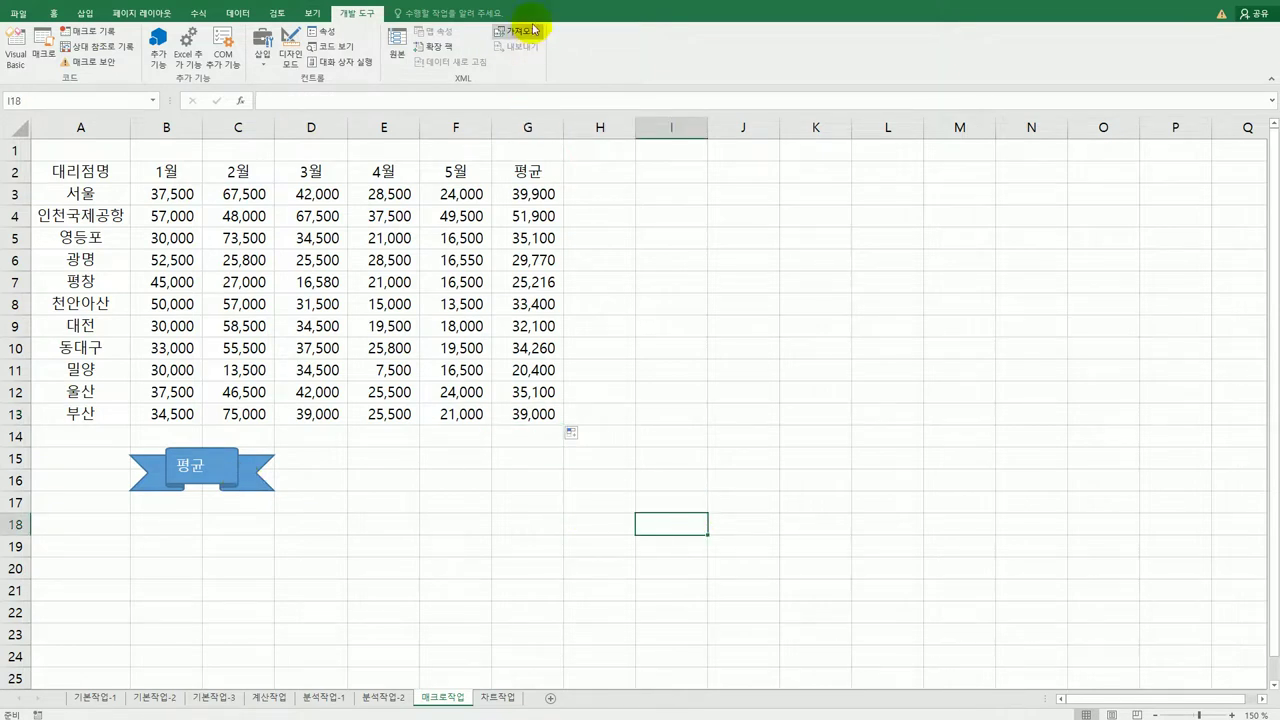
- Check the exam instructions, then insert a 아래쪽 리본 shape over E15:F16 and label it 테두리
key("alt+Tab")
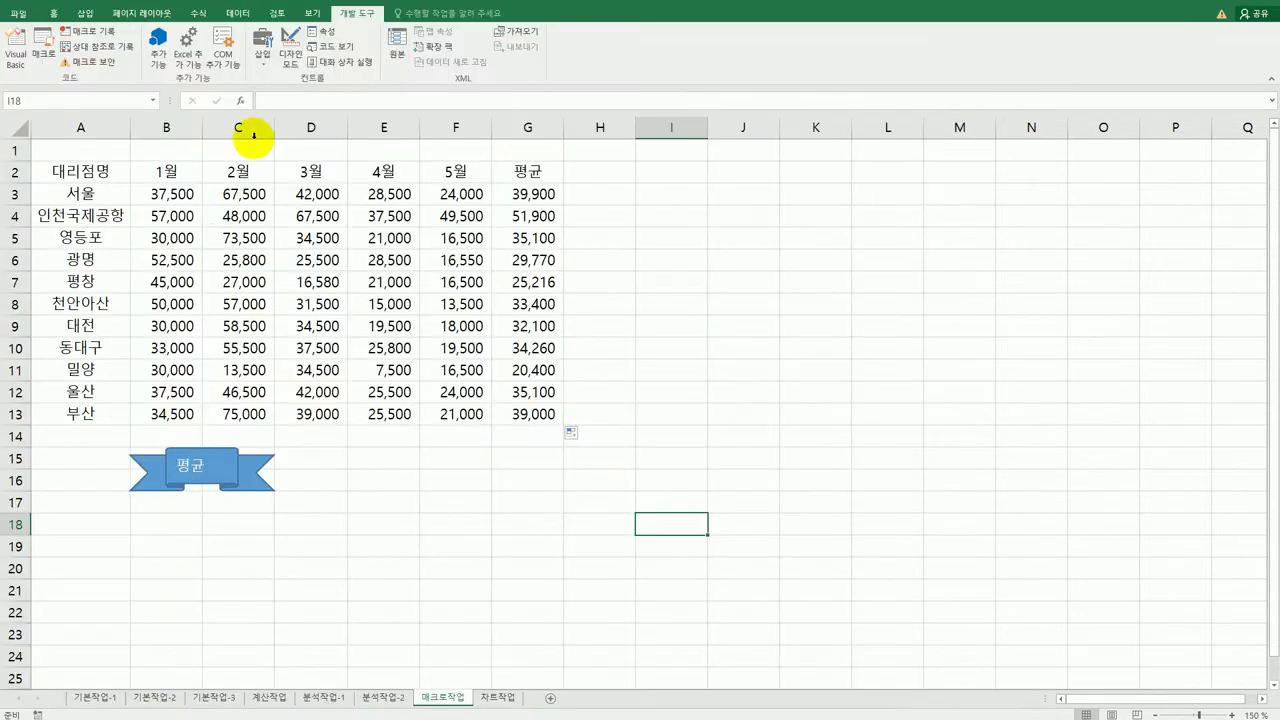
left_click(87, 15)
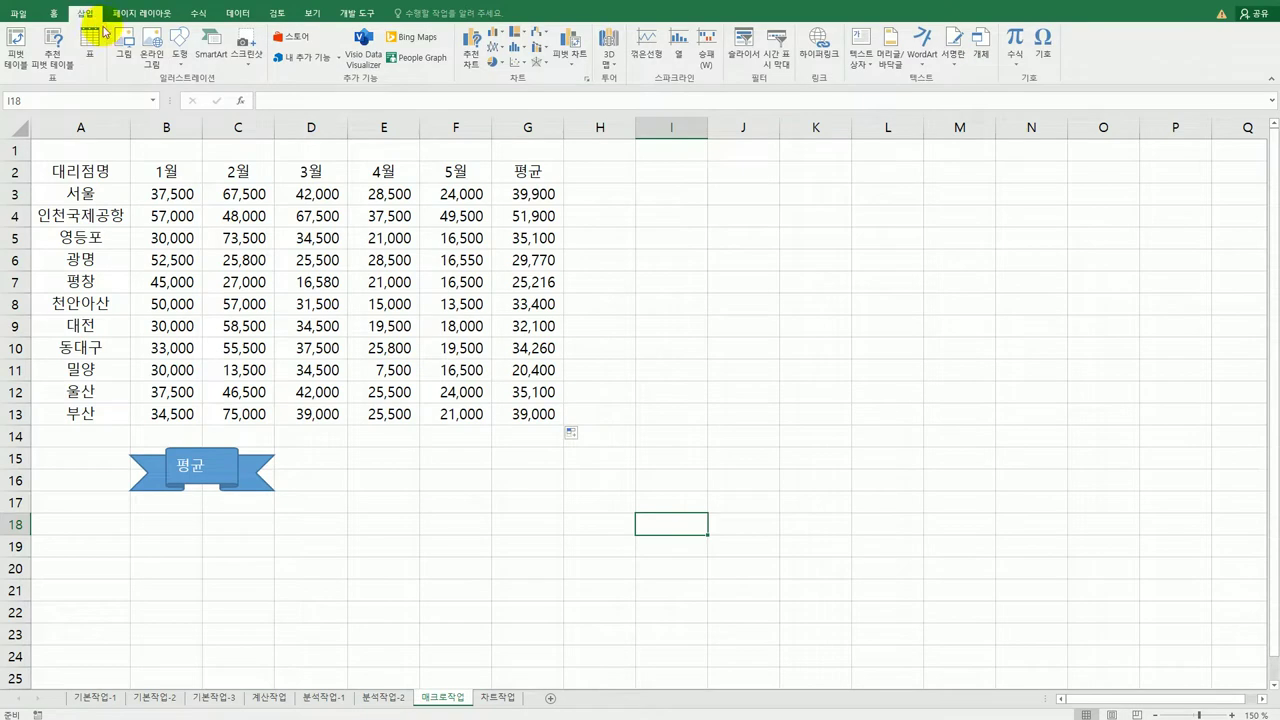
left_click(181, 61)
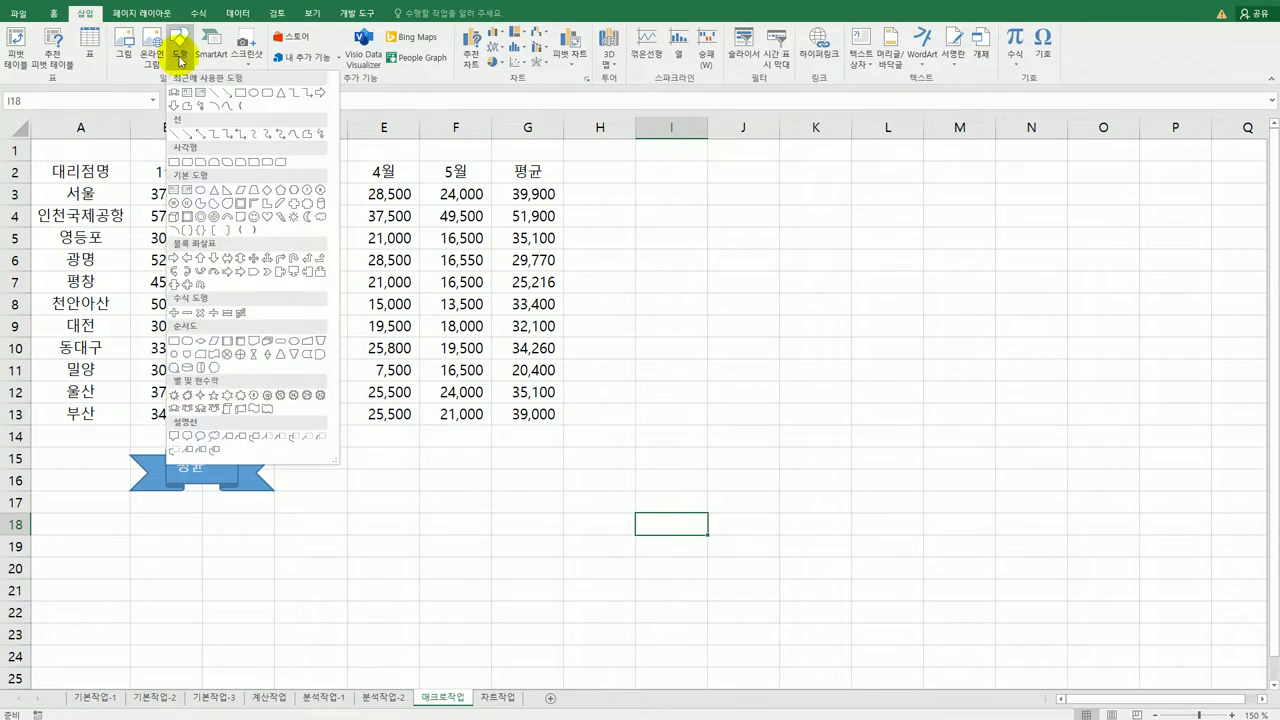
left_click(191, 416)
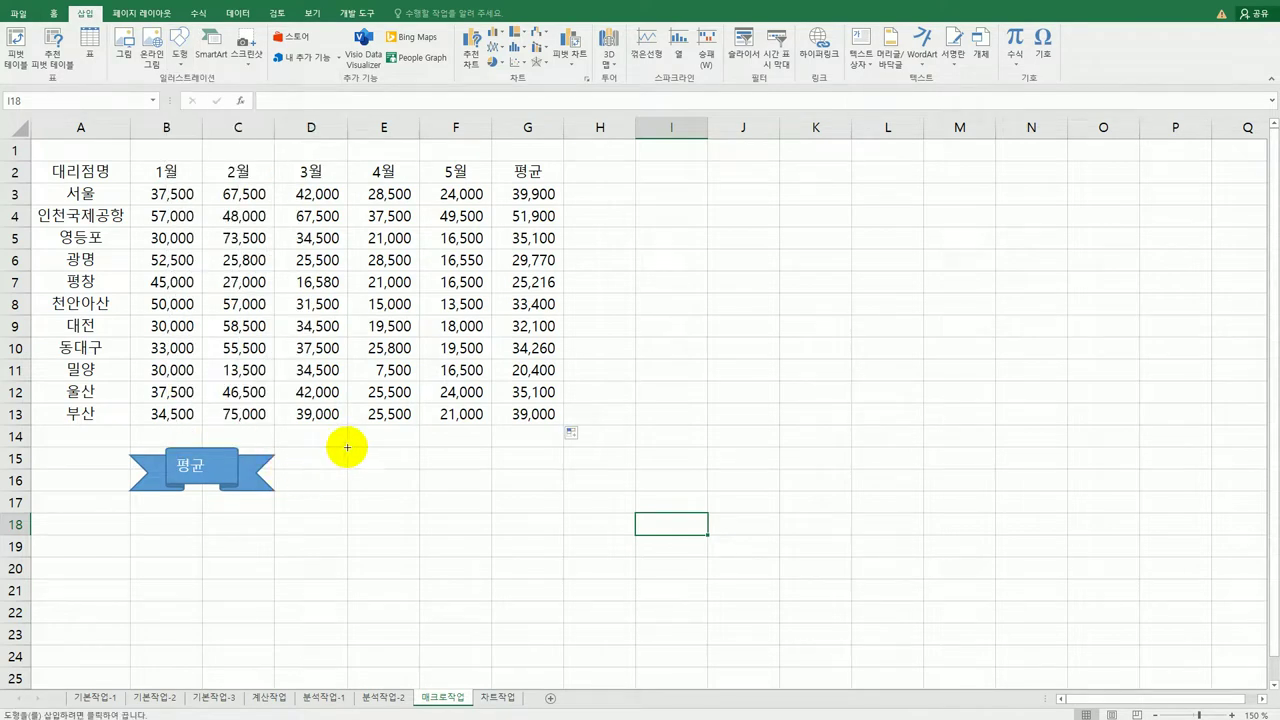
left_click_drag(347, 447, 467, 501)
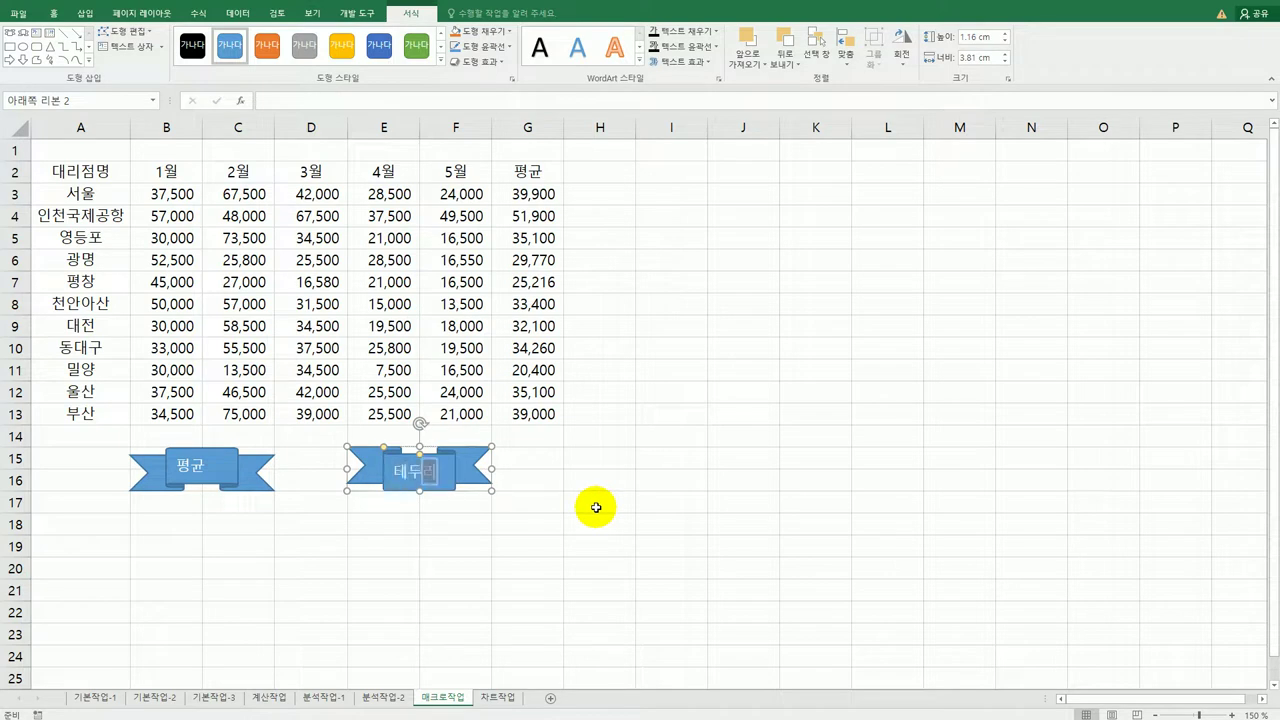
left_click(596, 508)
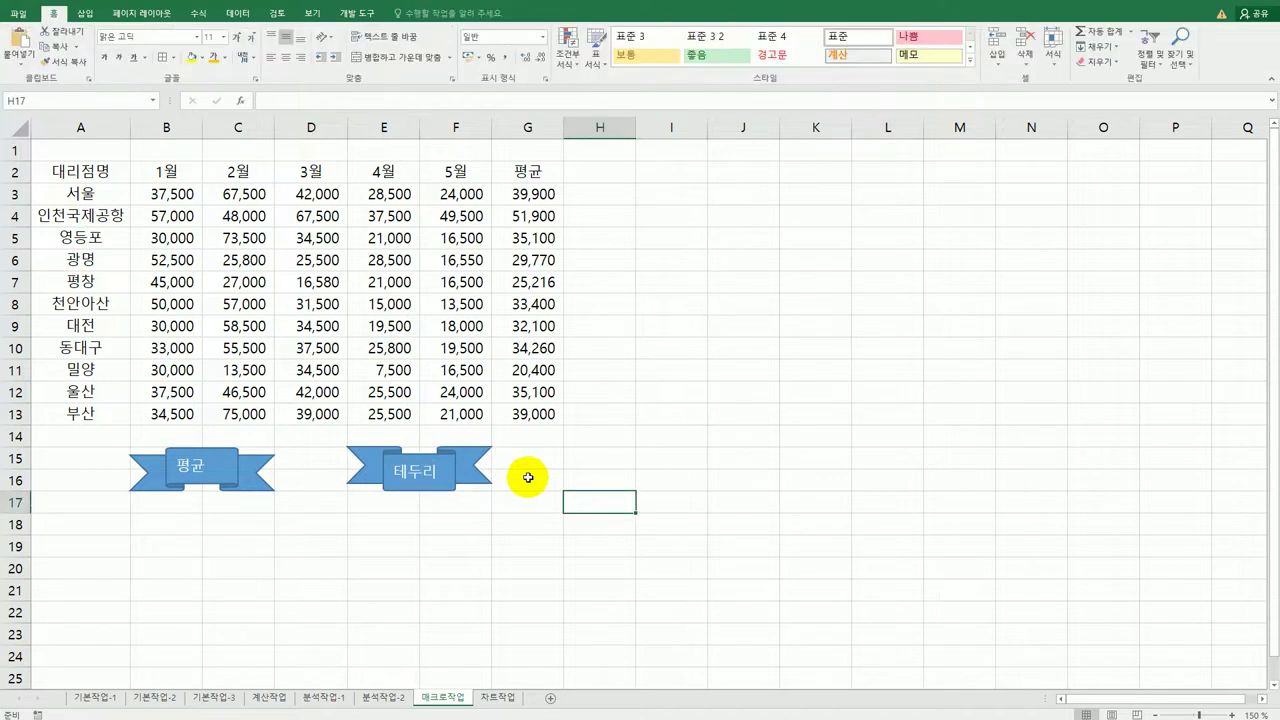
- Assign a new macro named 테두리 to the 아래쪽 리본 shape and start recording it
right_click(465, 478)
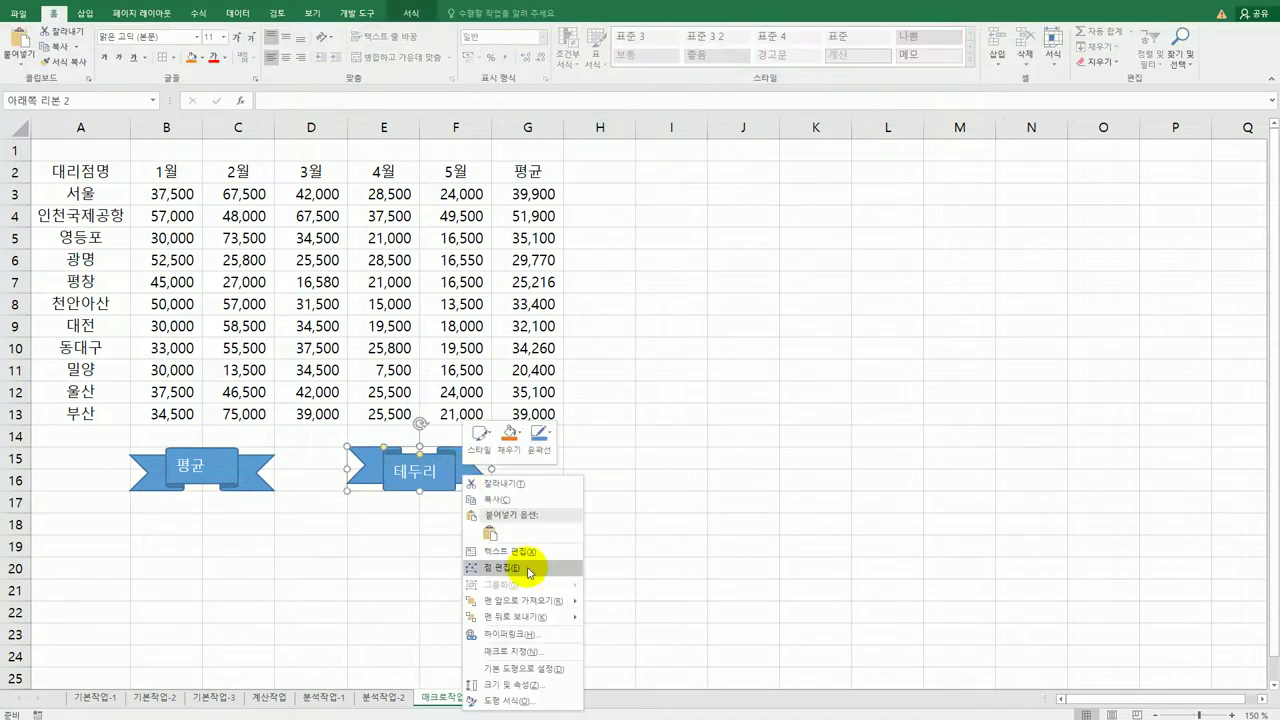
left_click(540, 651)
left_click_drag(549, 524, 773, 278)
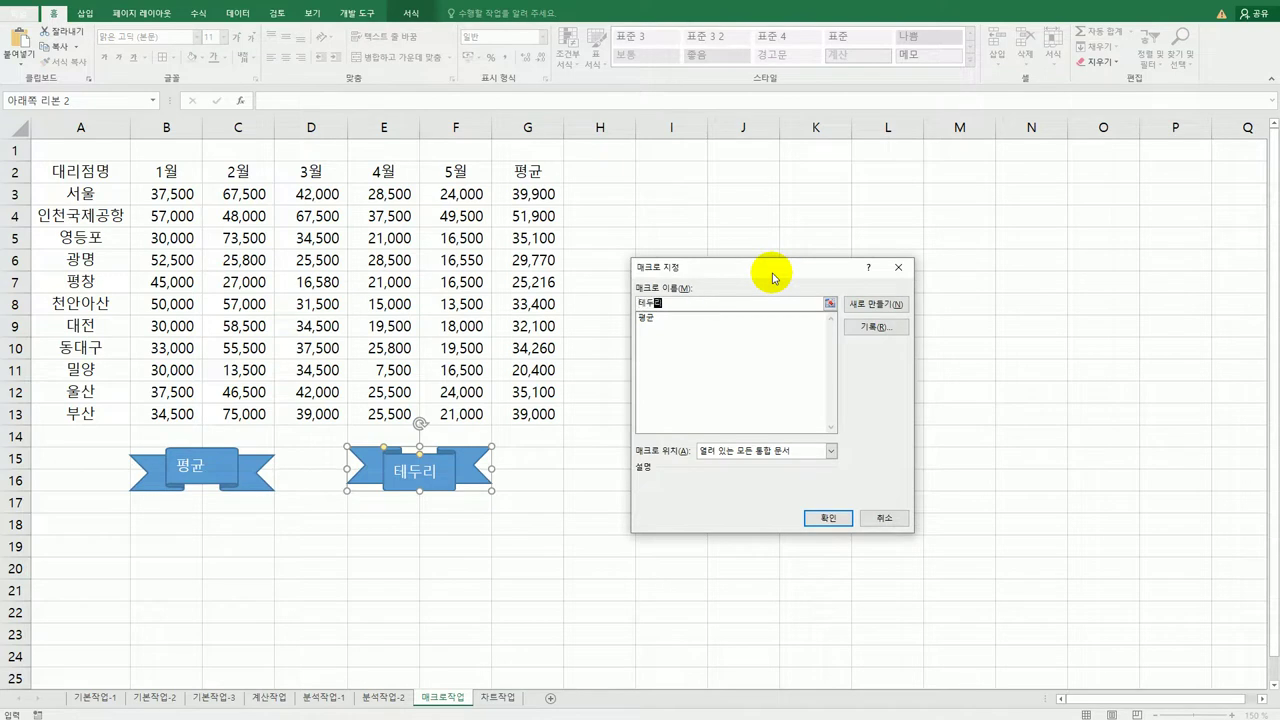
left_click(865, 325)
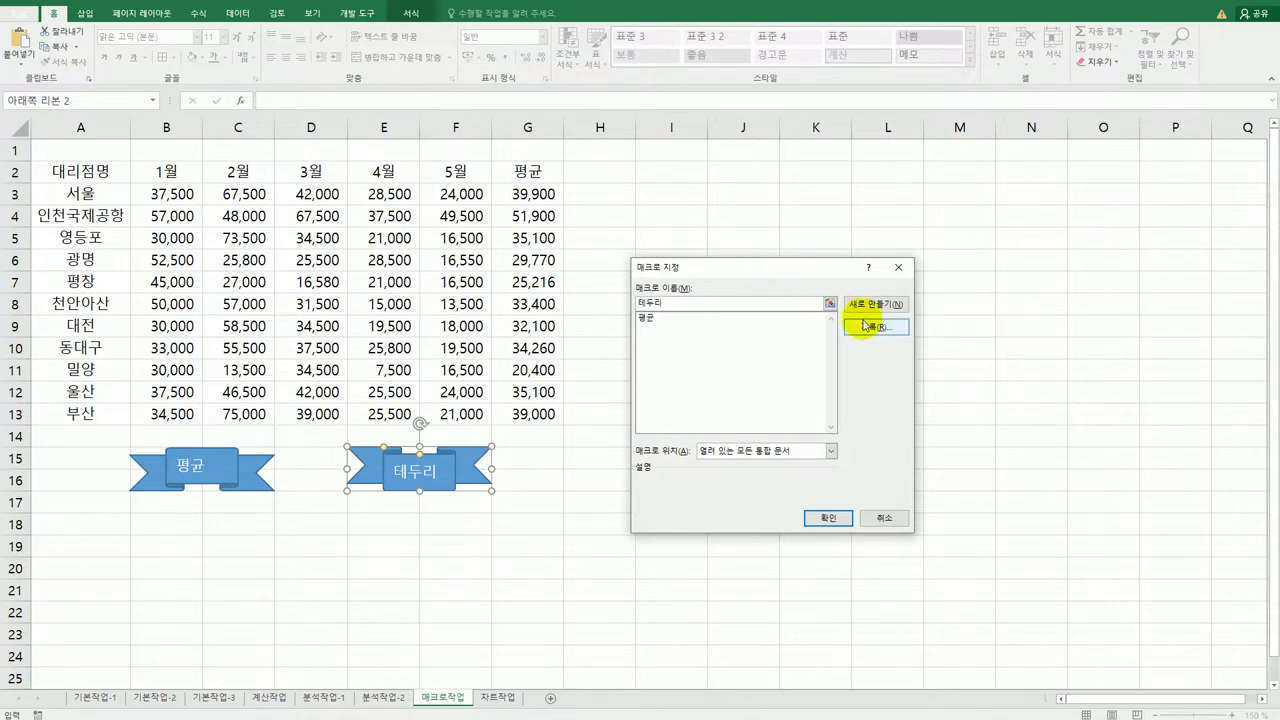
left_click(866, 327)
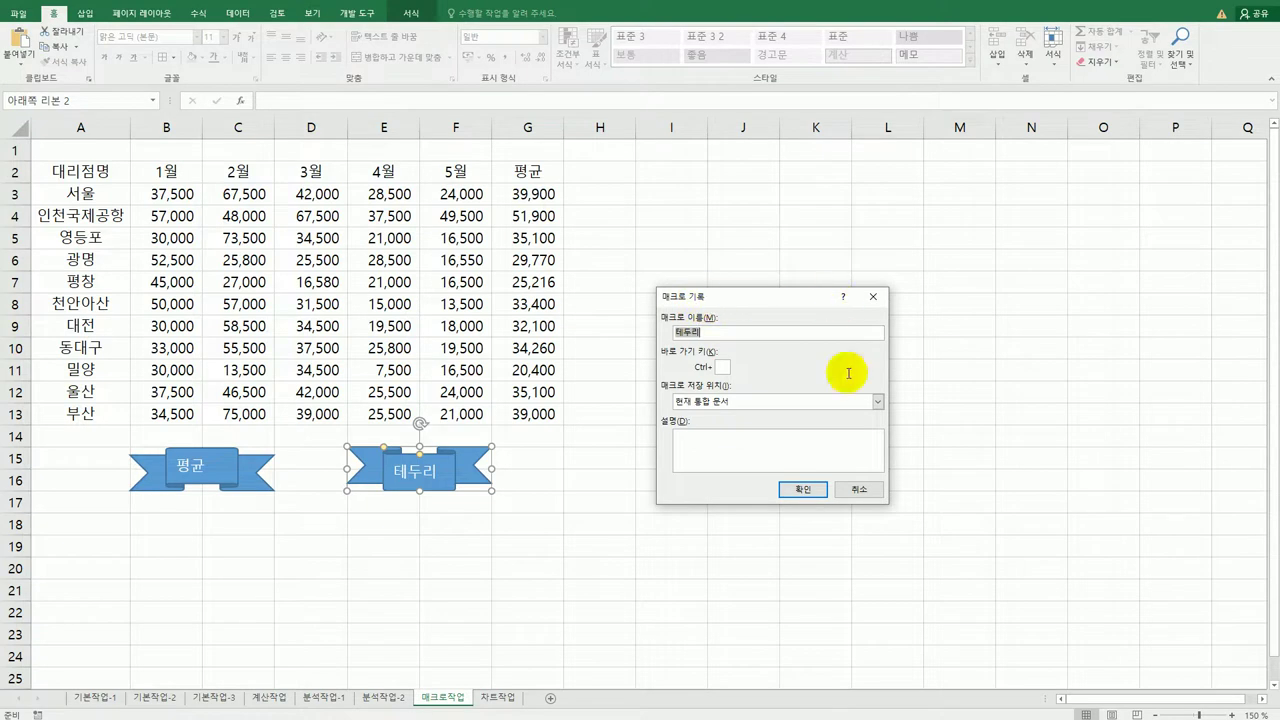
left_click(800, 490)
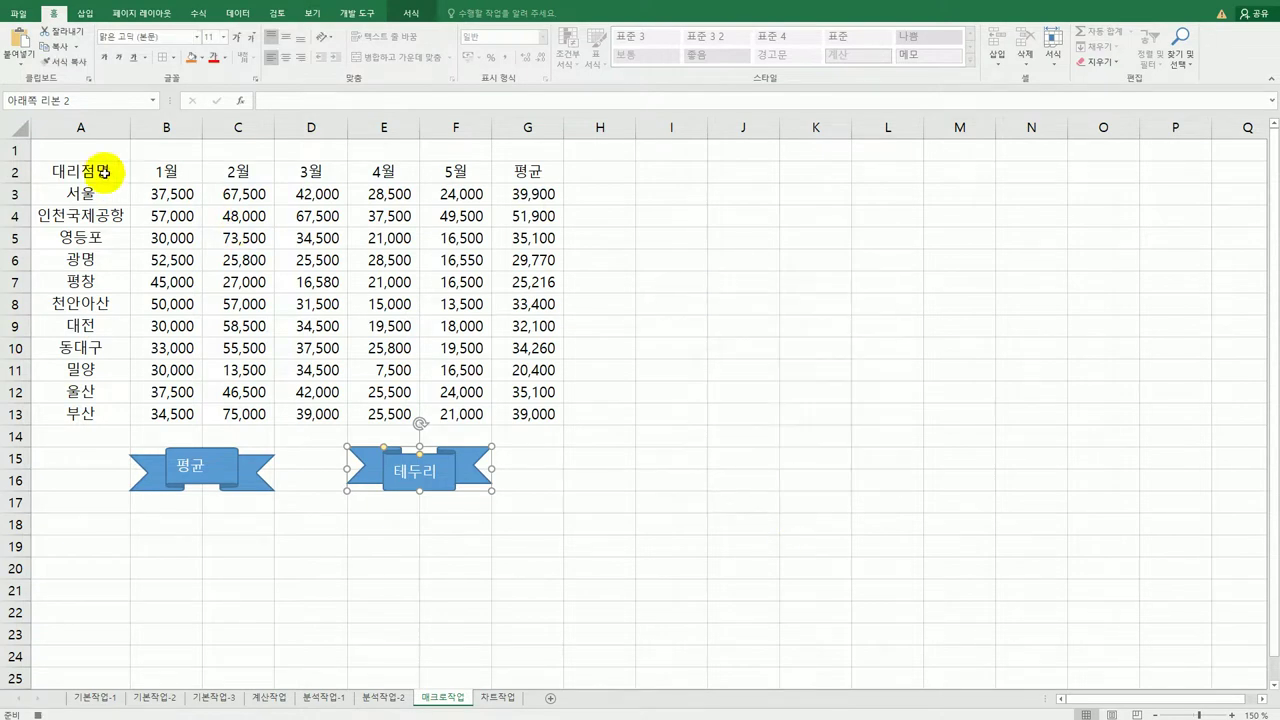
- Apply 모든 테두리 to A2:G13 and stop recording the 테두리 macro
left_click_drag(97, 172, 523, 414)
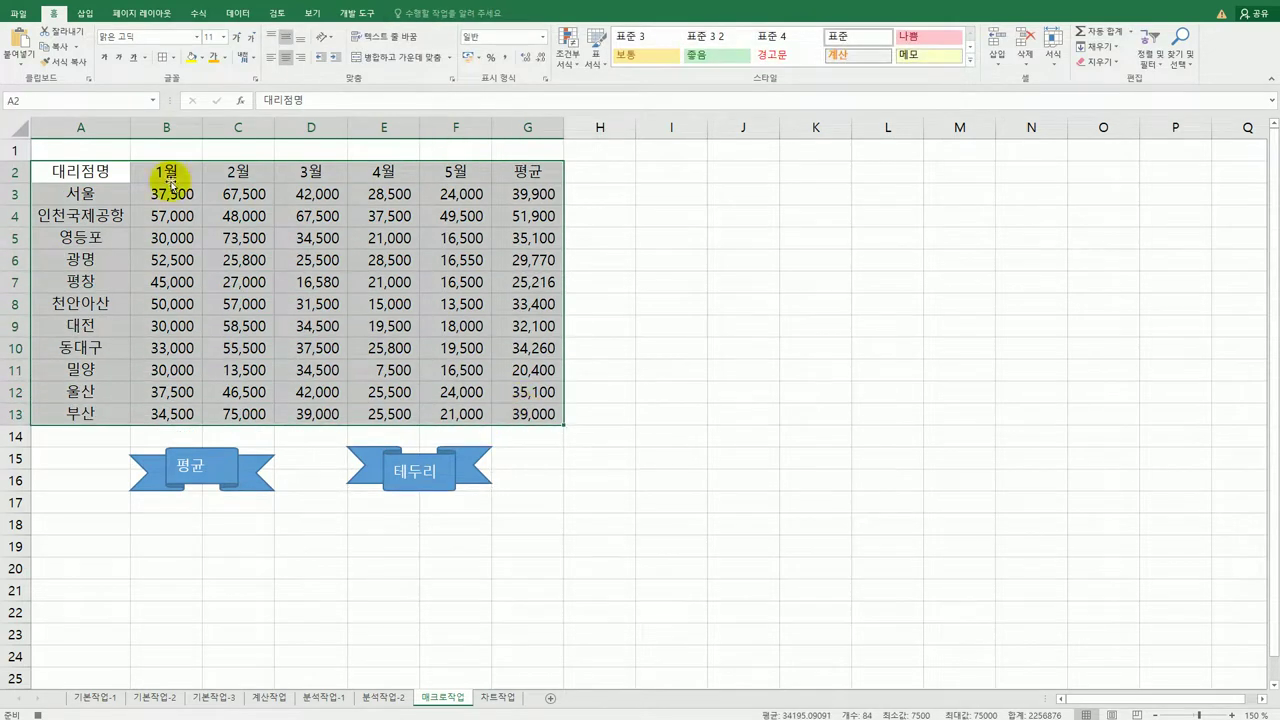
left_click(175, 59)
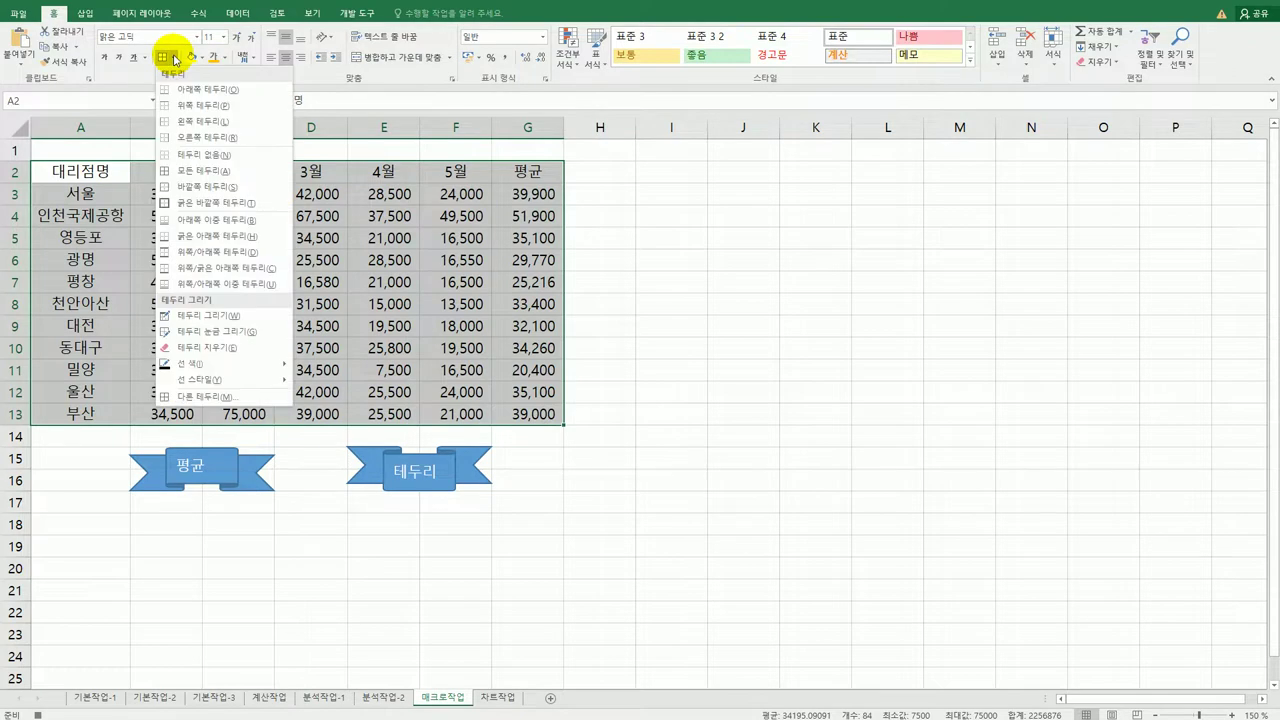
left_click(182, 170)
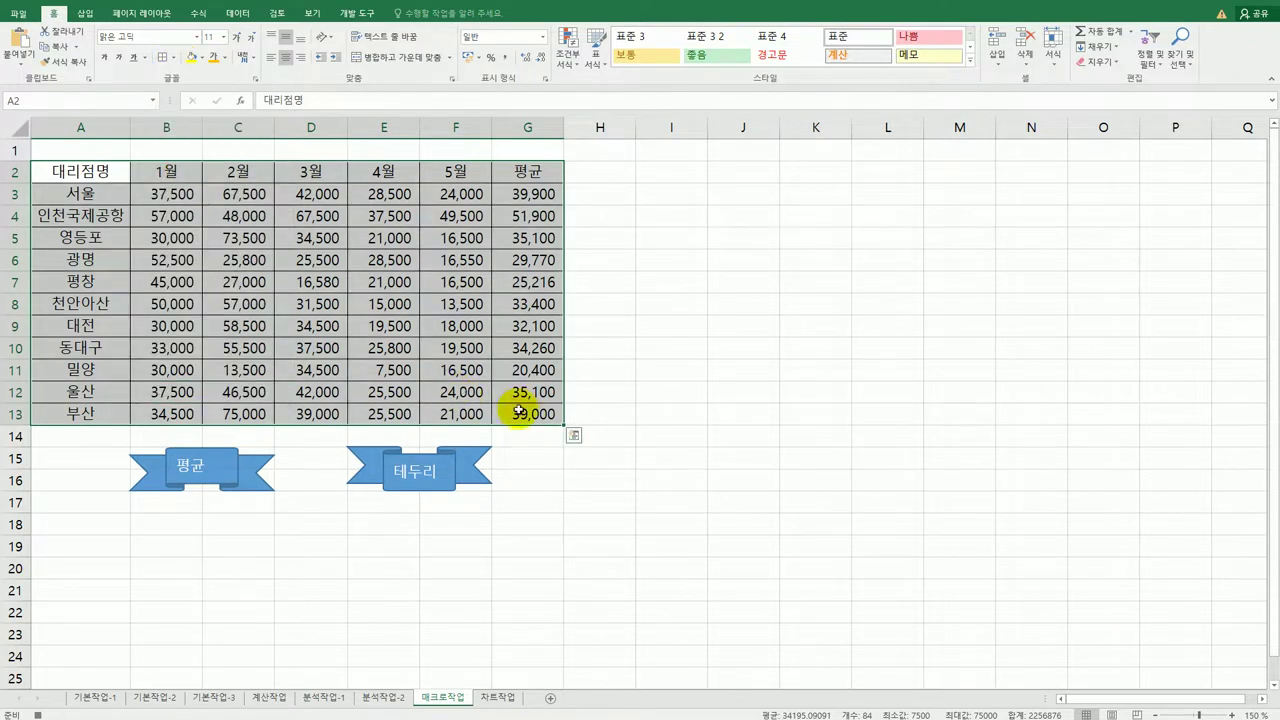
left_click(518, 410)
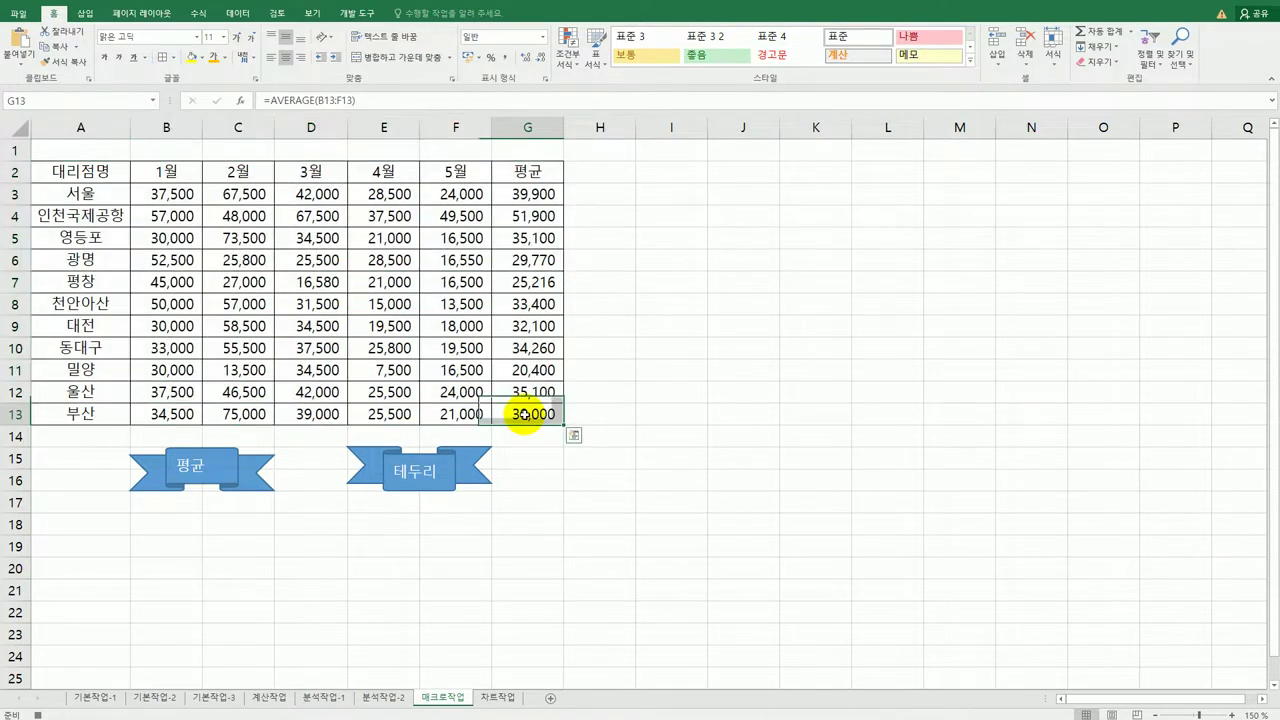
left_click(362, 15)
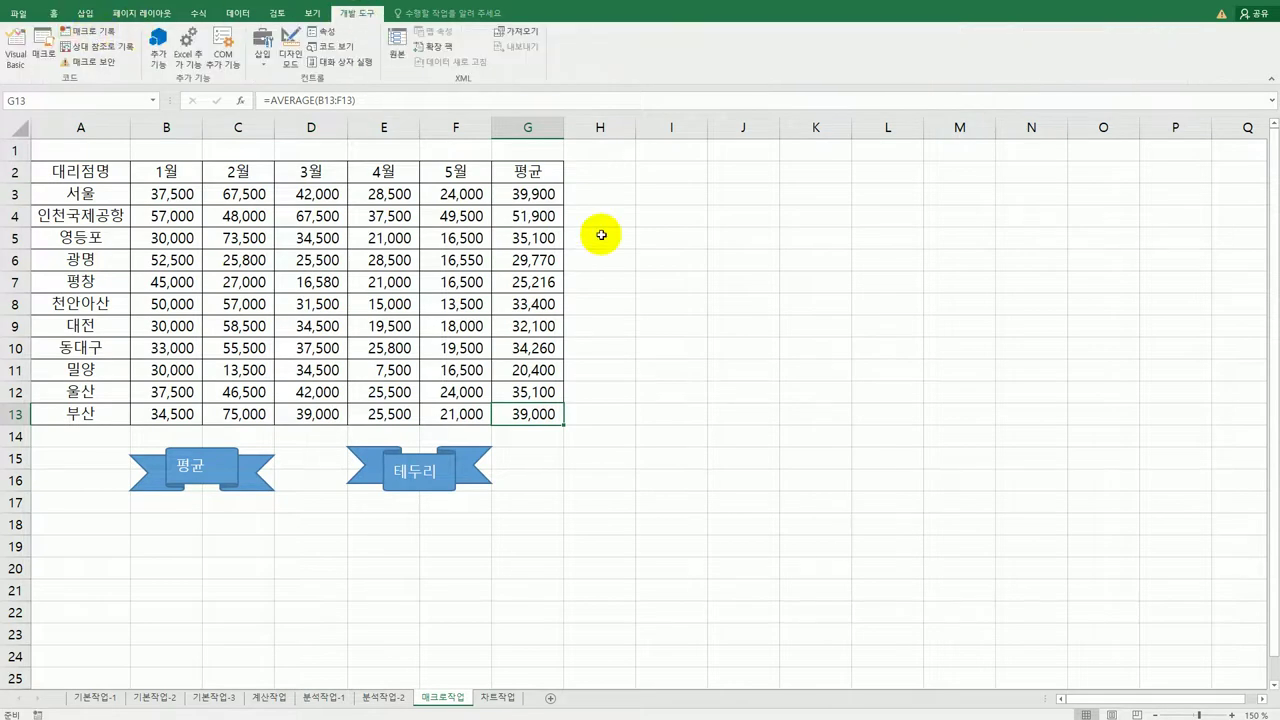
left_click(689, 440)
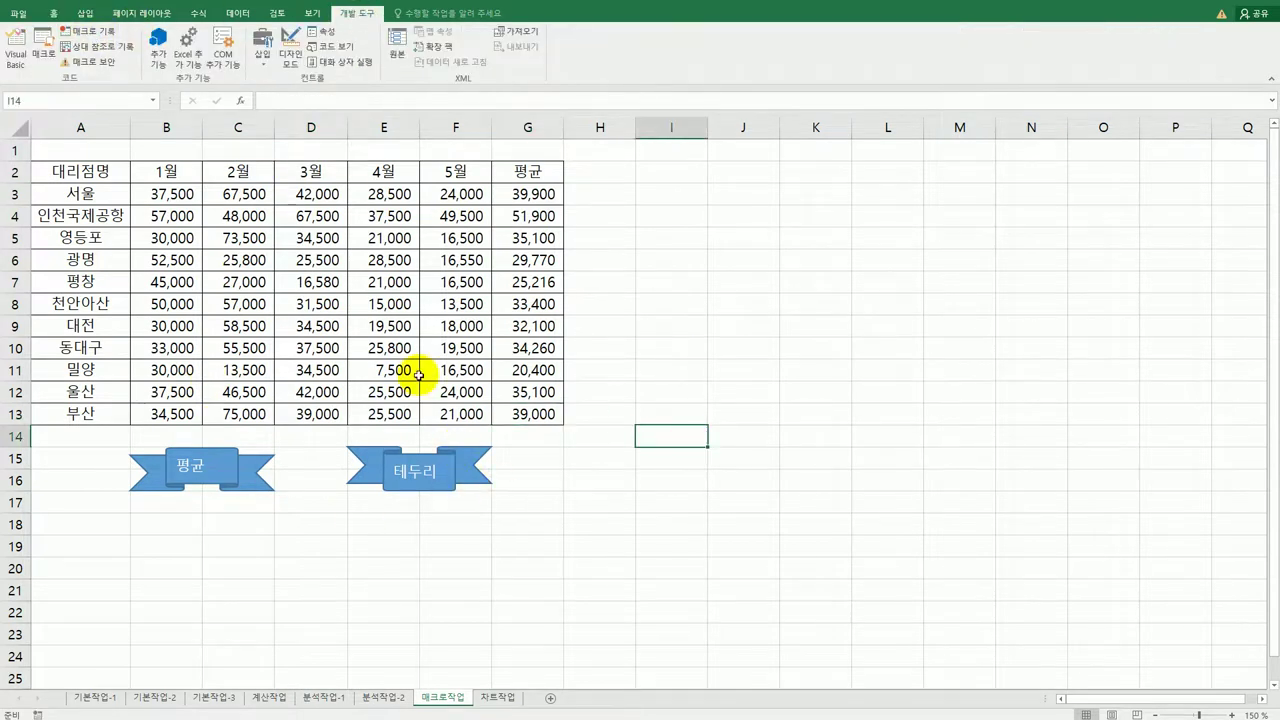
left_click(443, 497)
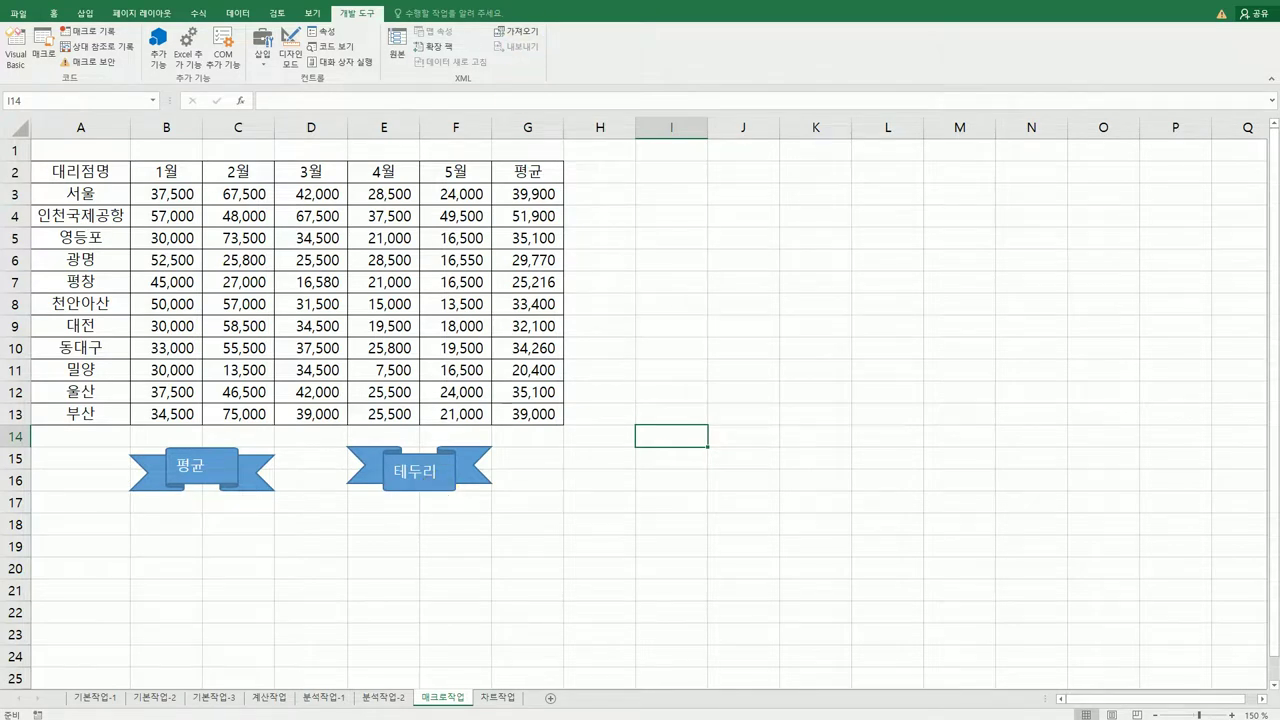